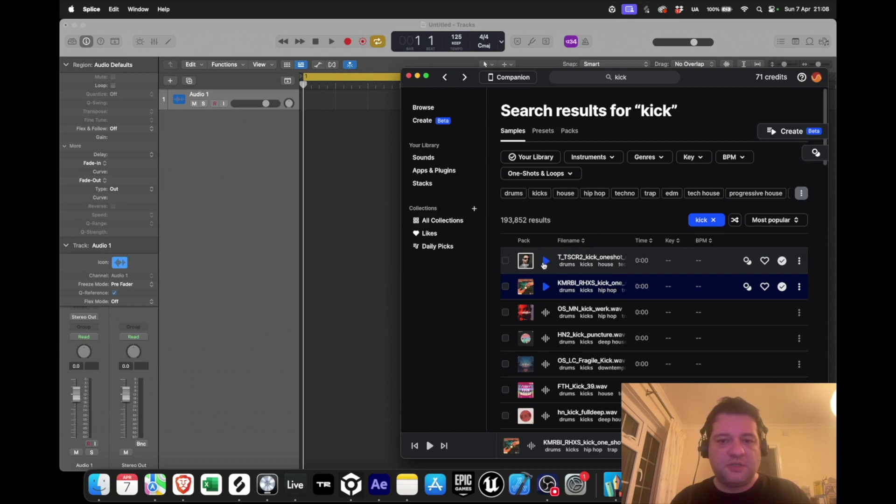
- Audition the kick samples in the search results, including KMRBI_RHXS, OS_MN_kick_werk, HN2_kick_puncture, OS_LC_Fragile_Kick and FTH_Kick_39
click(545, 286)
click(546, 312)
click(546, 339)
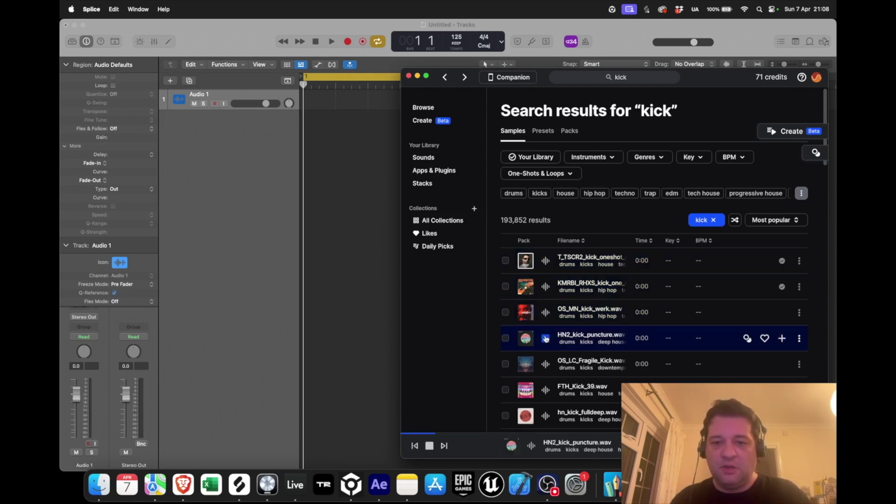
click(547, 314)
click(546, 338)
click(546, 312)
click(545, 364)
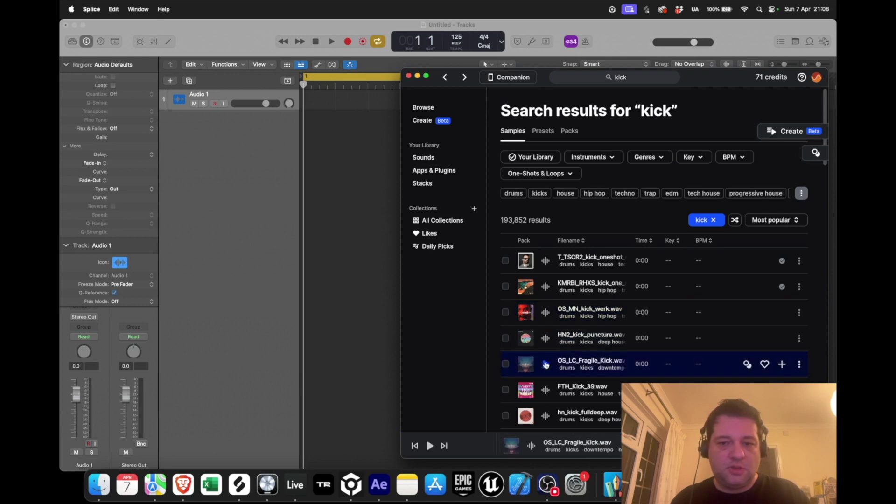
click(546, 390)
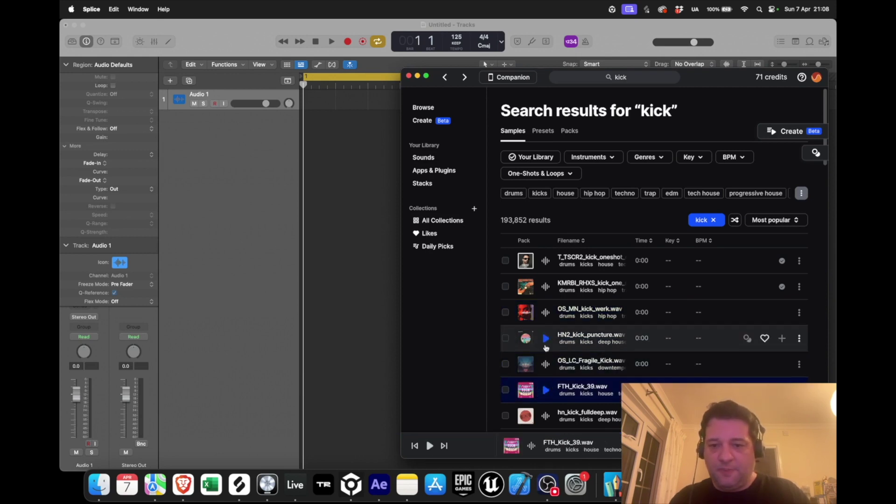
click(546, 288)
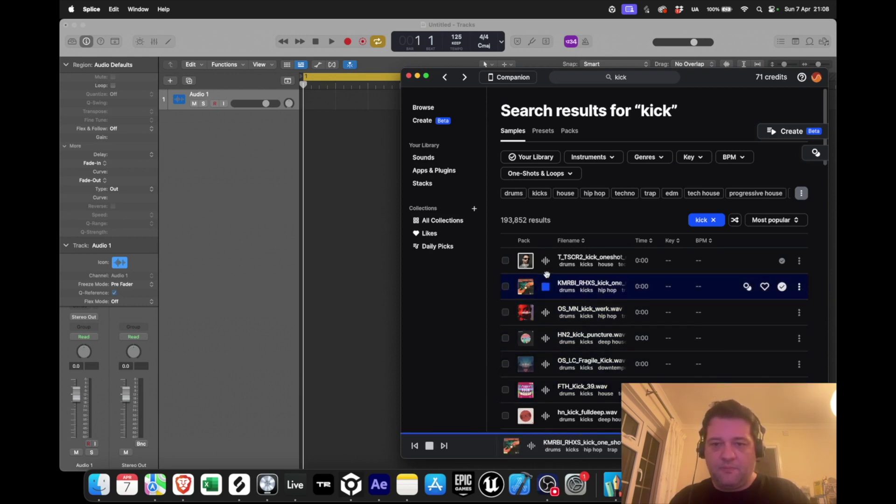
- Bring the T_TSCR2 one-shot kick into Logic Pro on a new track at bar 1 and enlarge the track's height
click(546, 263)
drag(594, 259, 308, 120)
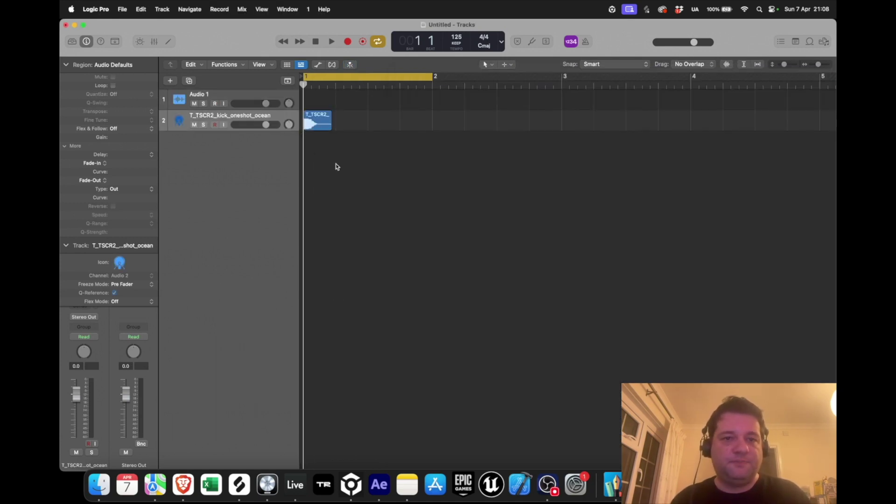
scroll(312, 121, up, 5)
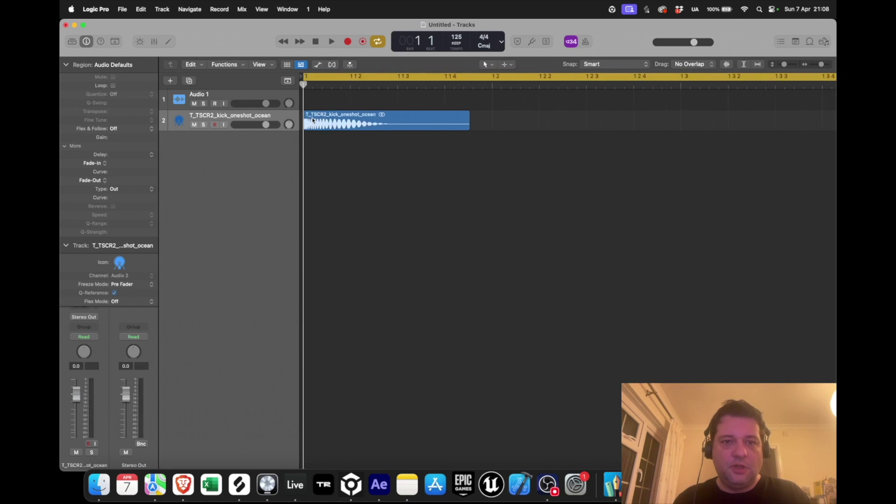
drag(171, 130, 170, 222)
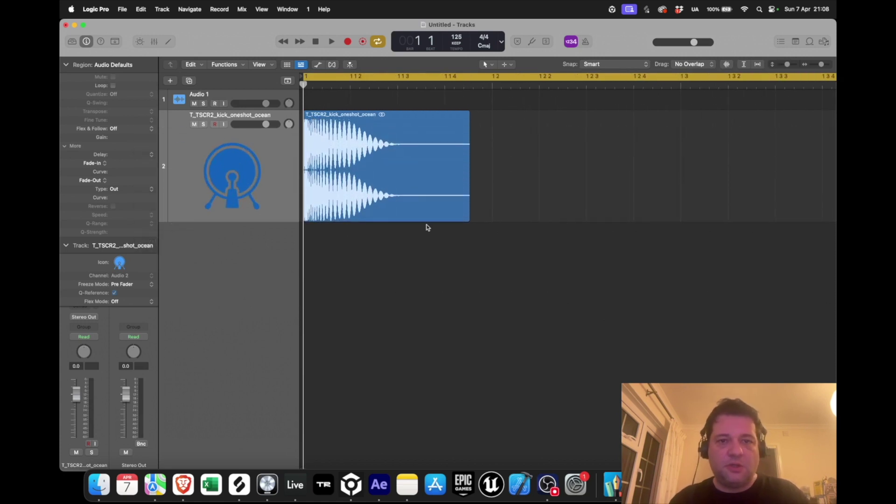
- Trim the kick region's silent tail and give it a 99,999 fade-out with a curve of -6
drag(465, 220, 393, 219)
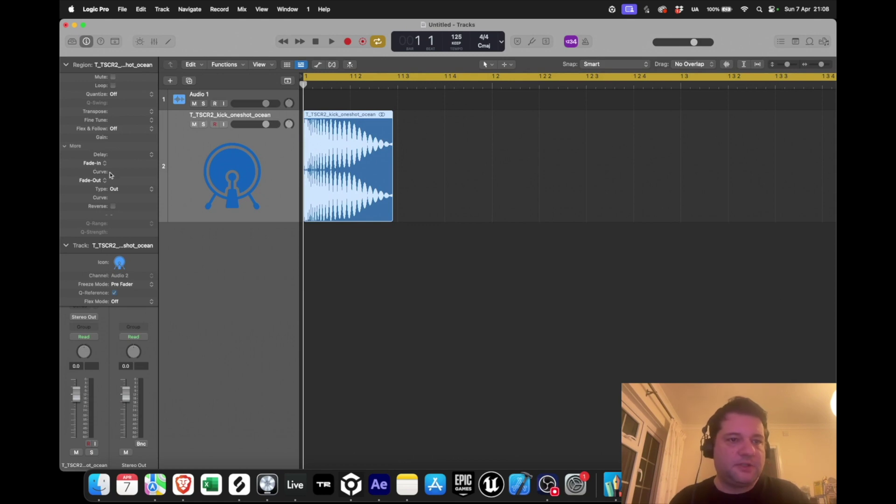
double_click(126, 180)
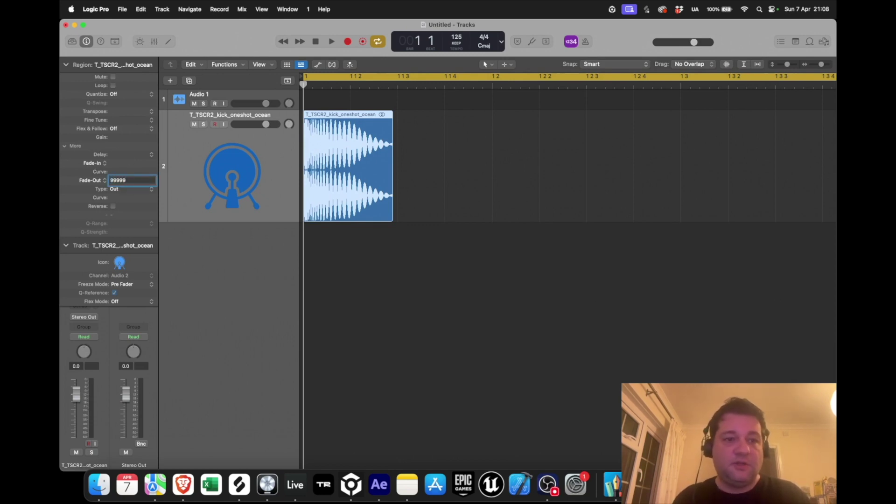
key(Return)
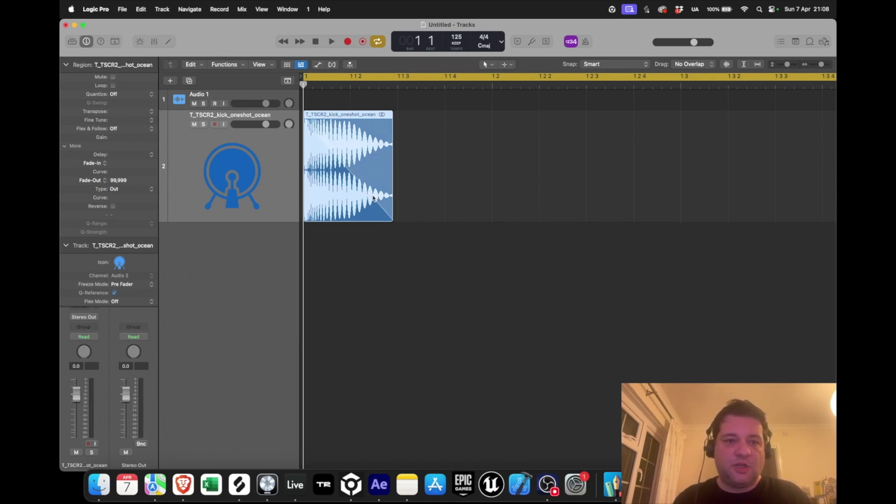
drag(139, 199, 143, 206)
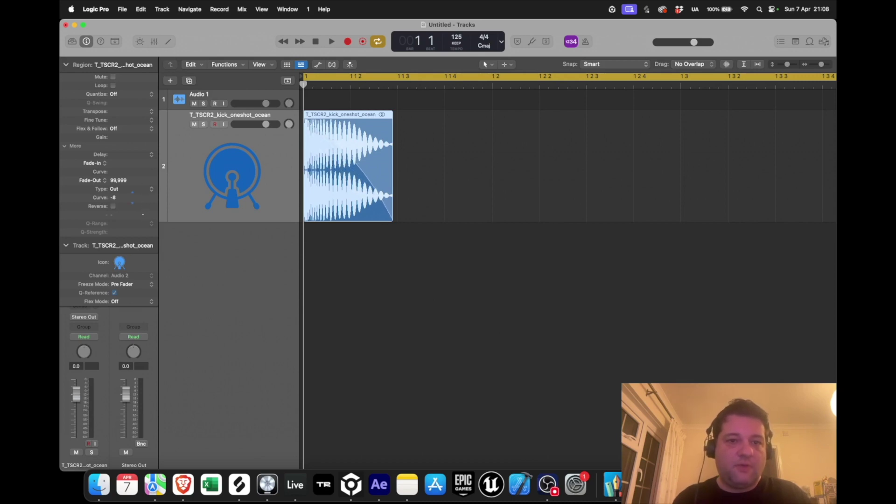
click(414, 257)
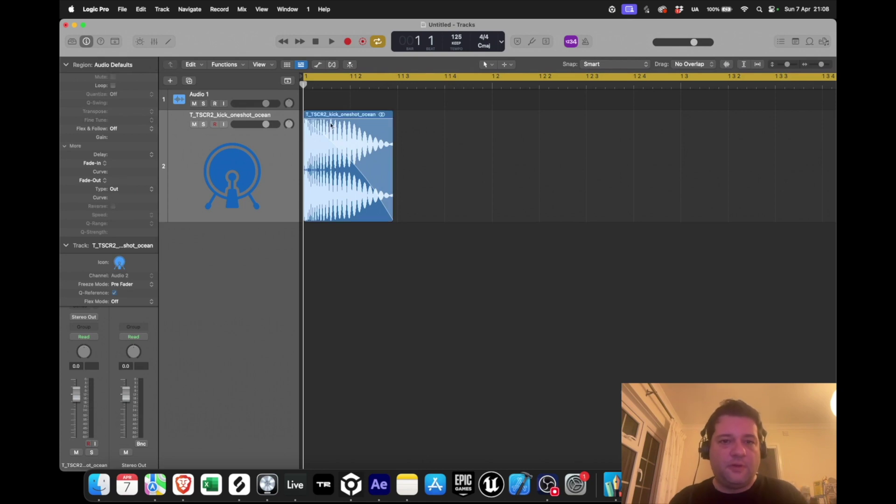
- Copy the kick region onto beats 2, 3 and 4 of bar 1
scroll(345, 114, down, 5)
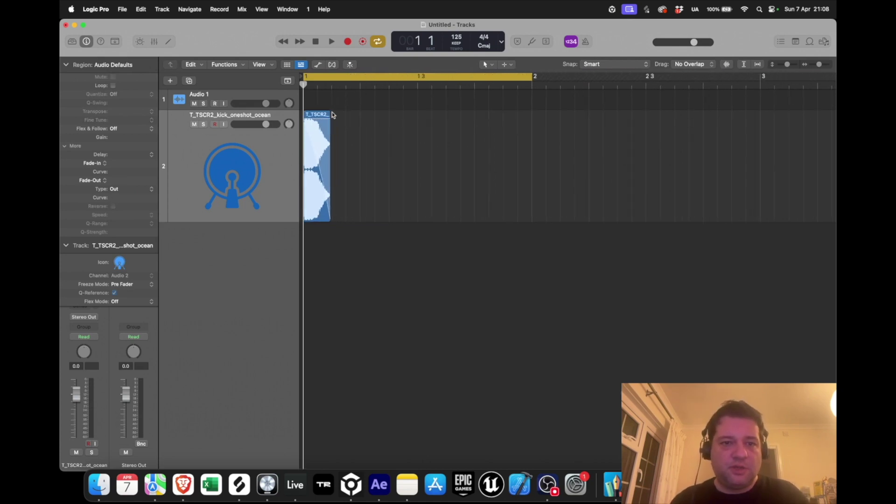
drag(314, 114, 370, 118)
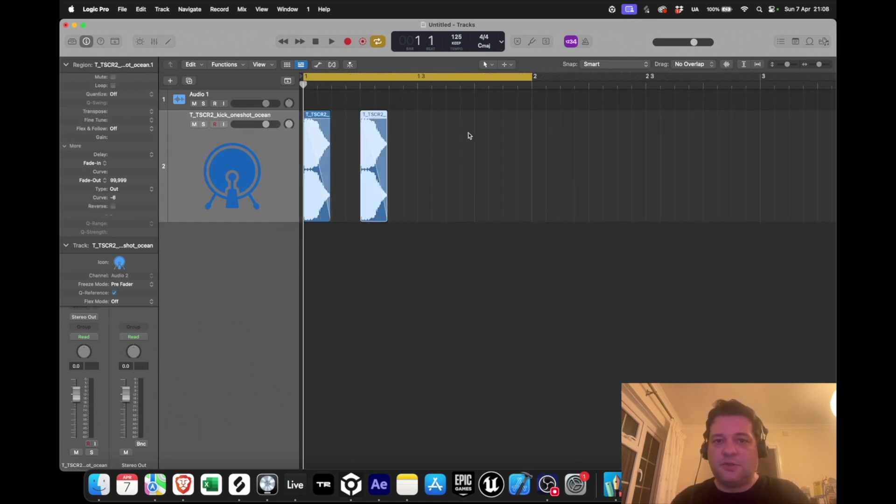
drag(315, 115, 431, 117)
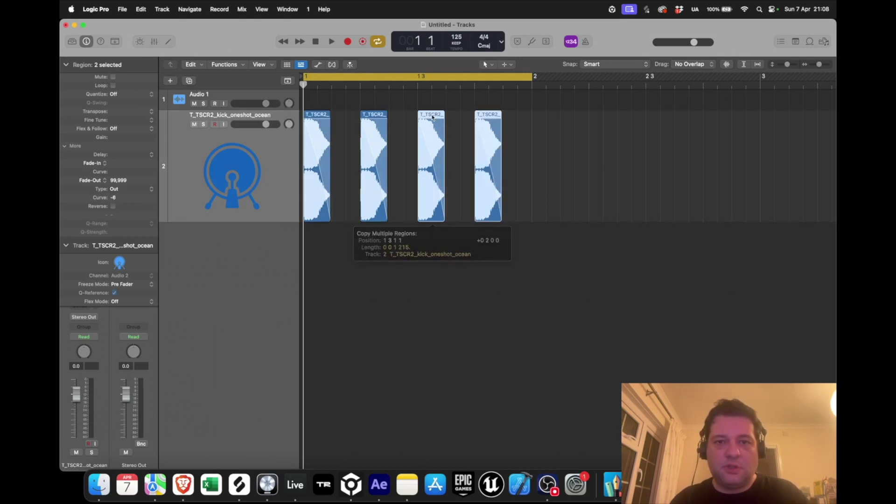
- Lower the kick track's volume to -6.0 dB and check its level by playing the four-kick loop
key(space)
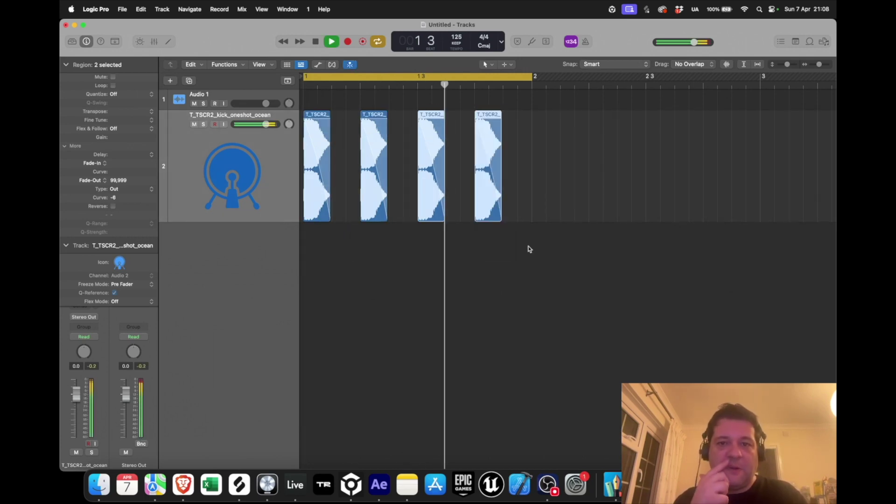
key(space)
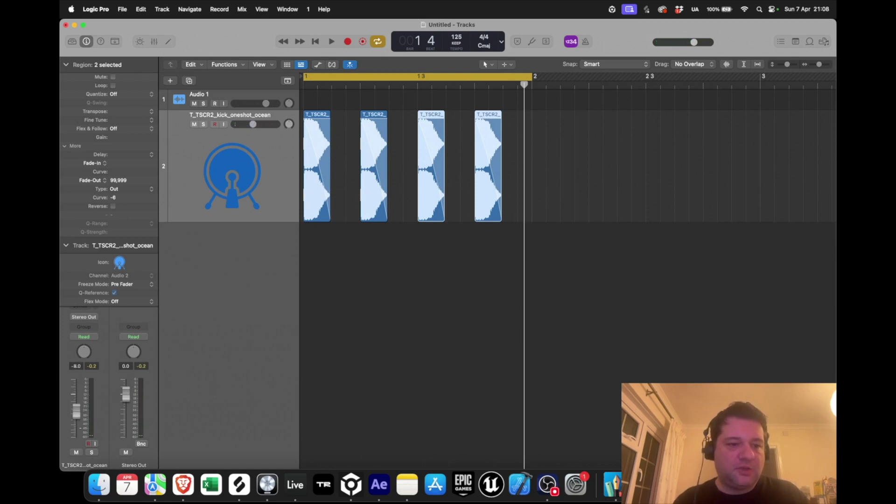
click(65, 65)
click(65, 81)
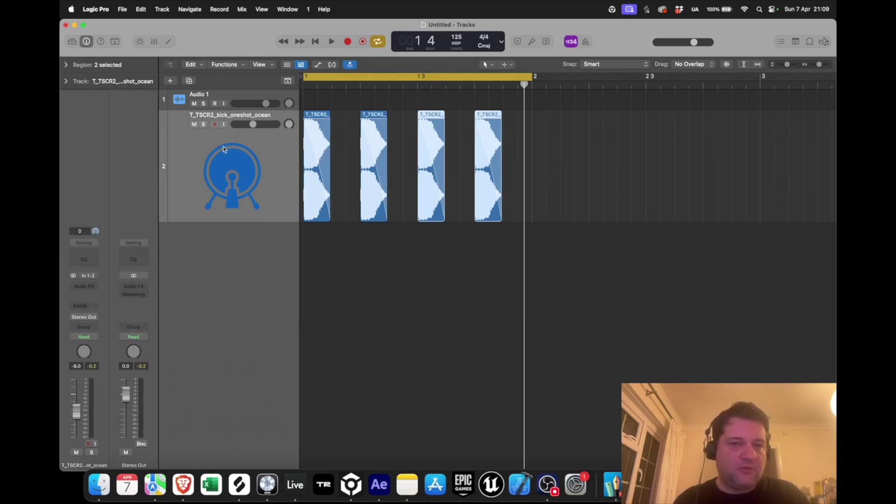
click(246, 168)
key(space)
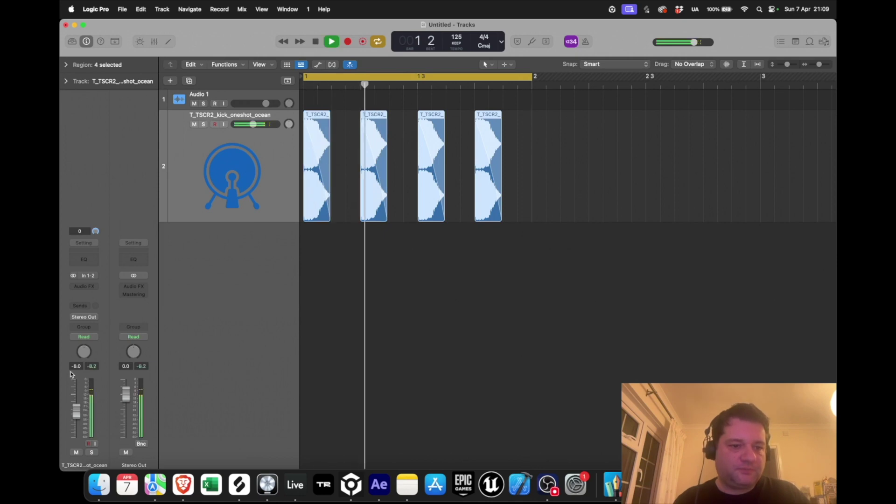
key(space)
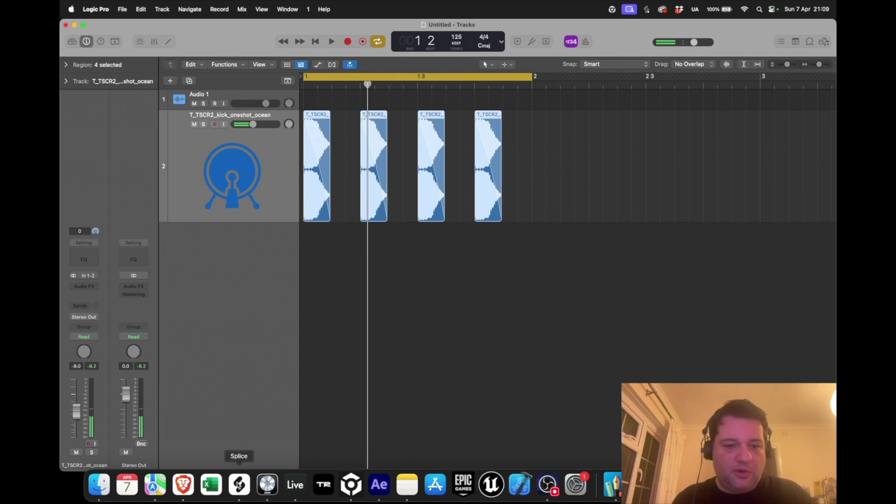
- Switch to Splice and replace the kick search with a search for clap
click(239, 485)
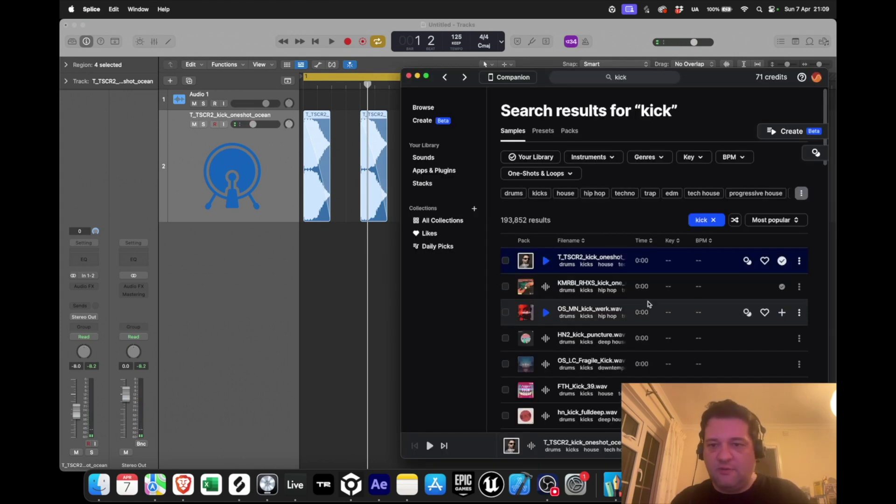
click(716, 221)
text(clap)
click(706, 202)
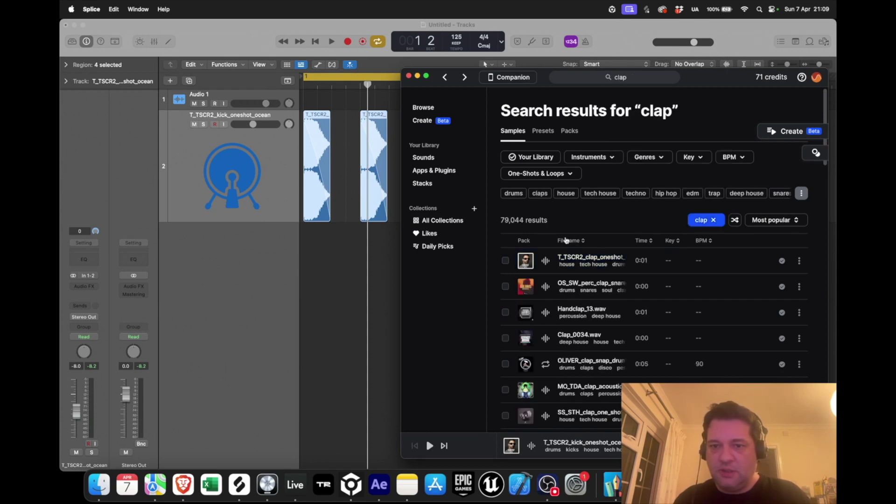
- Audition several clap samples and place Clap_0034.wav in Logic Pro on a new track at beat 2
click(546, 286)
click(545, 312)
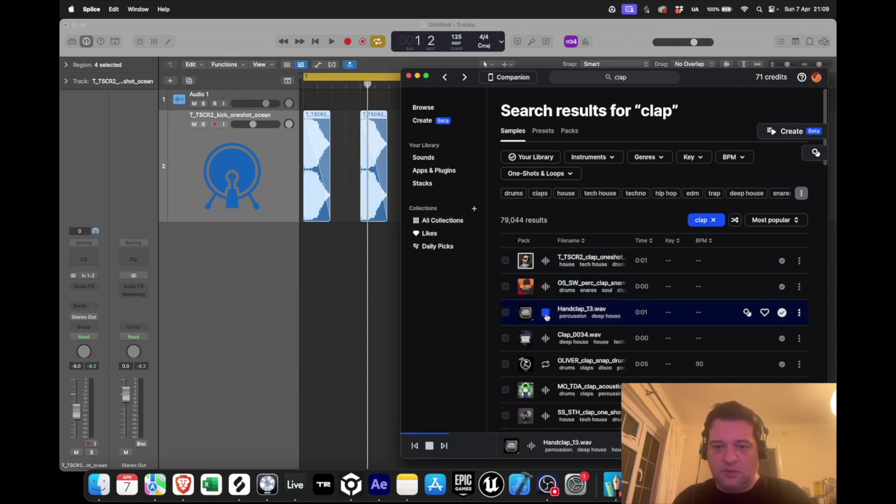
click(546, 337)
click(546, 364)
click(545, 339)
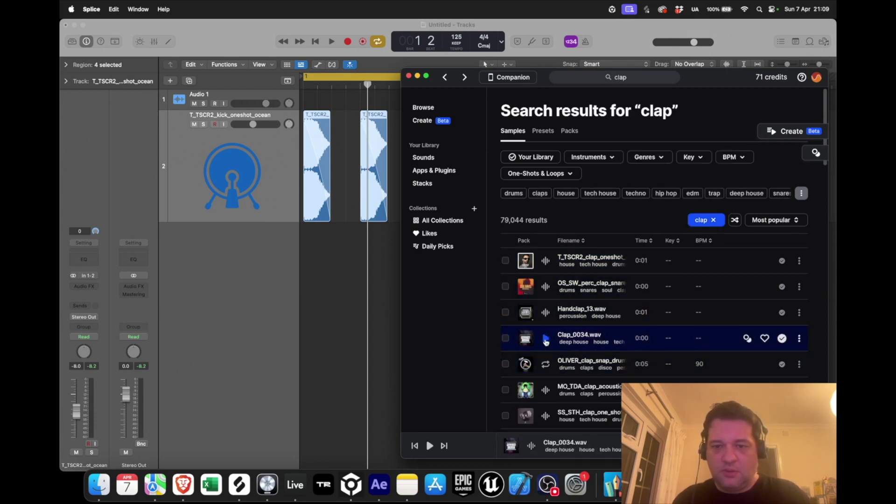
drag(579, 336, 372, 237)
click(385, 241)
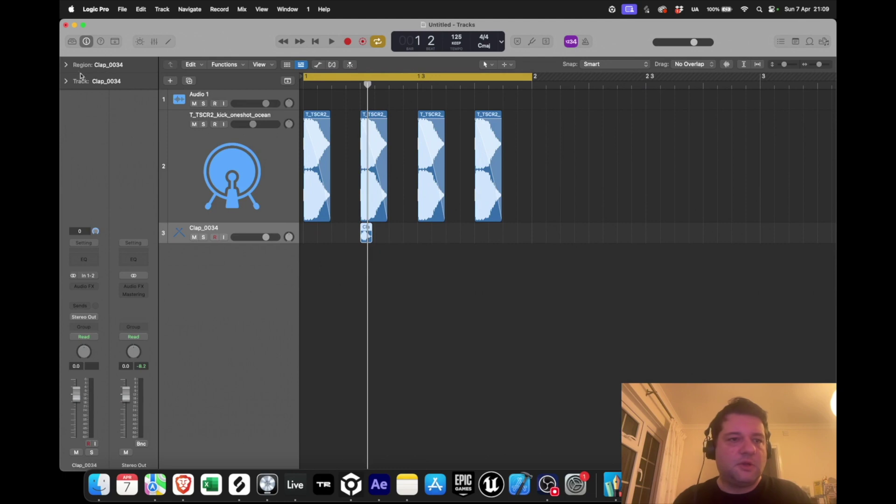
- Add a fade-out of about 104 to the clap region and copy the clap onto beat 4
click(65, 64)
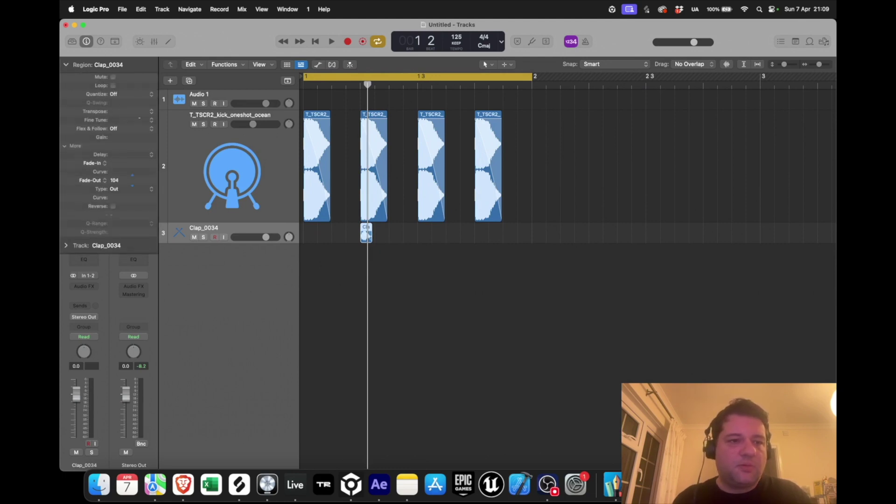
click(406, 252)
drag(366, 227, 480, 227)
- Lower the clap track's volume to -6.0 dB and check the kick and clap loop by playing it
key(space)
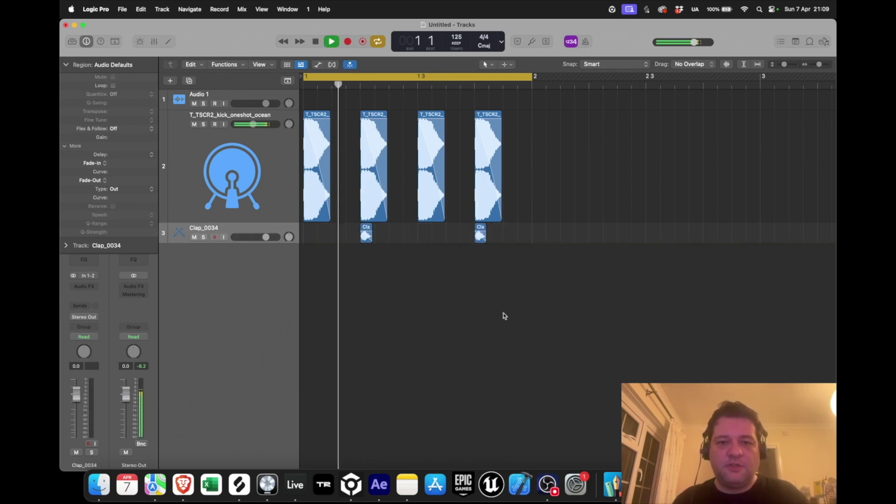
key(space)
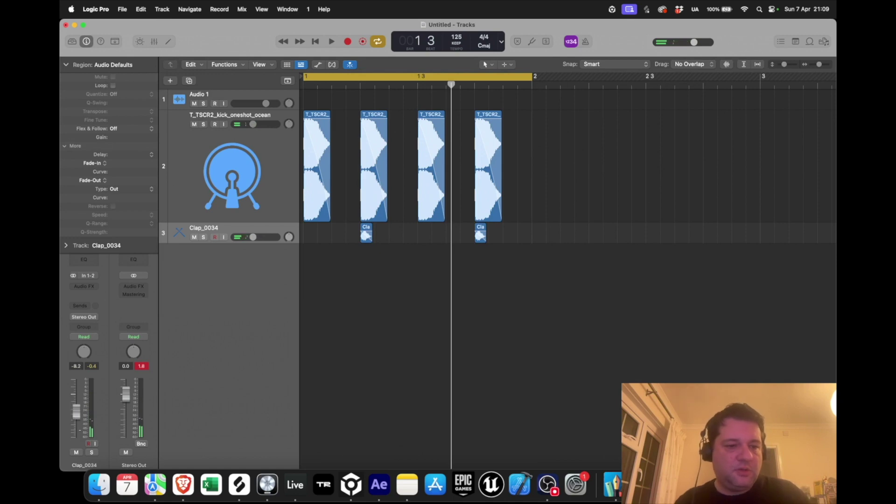
key(space)
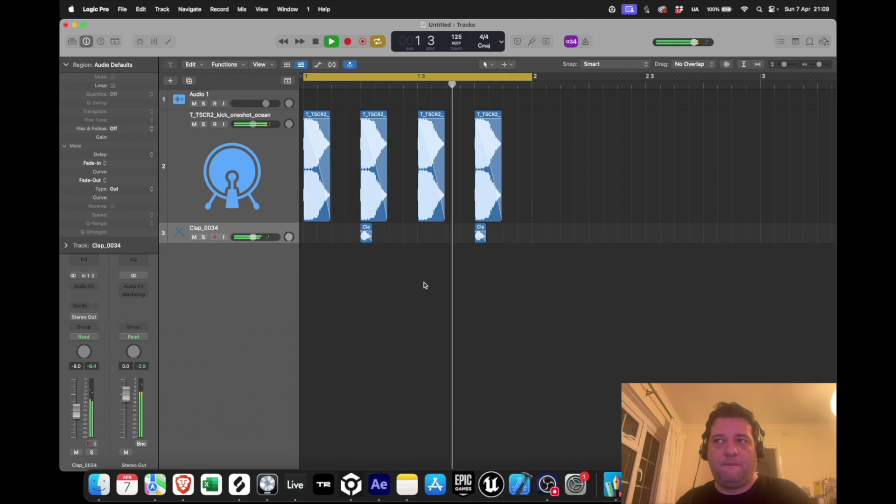
key(space)
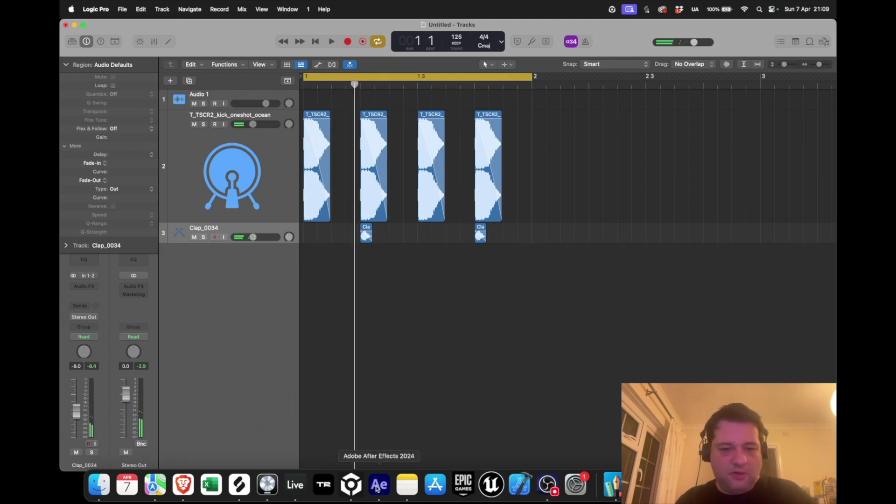
- Switch to Splice and replace the clap search with a search for hat
click(239, 485)
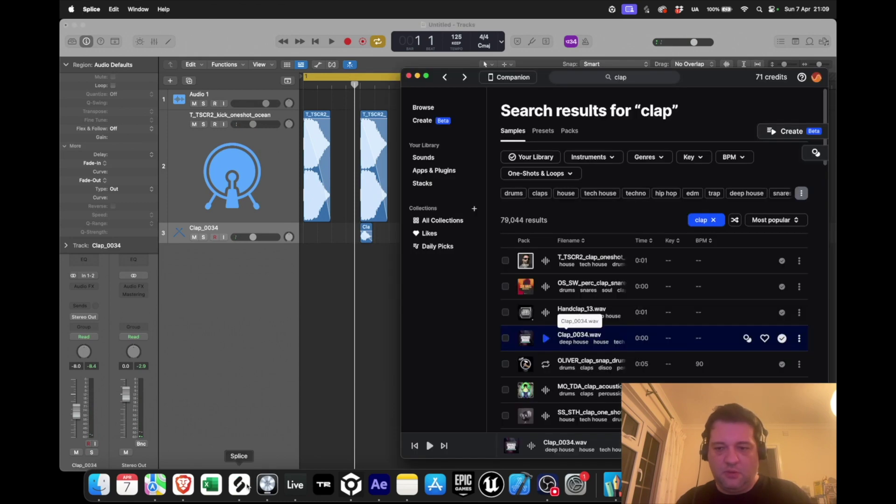
click(713, 220)
click(718, 219)
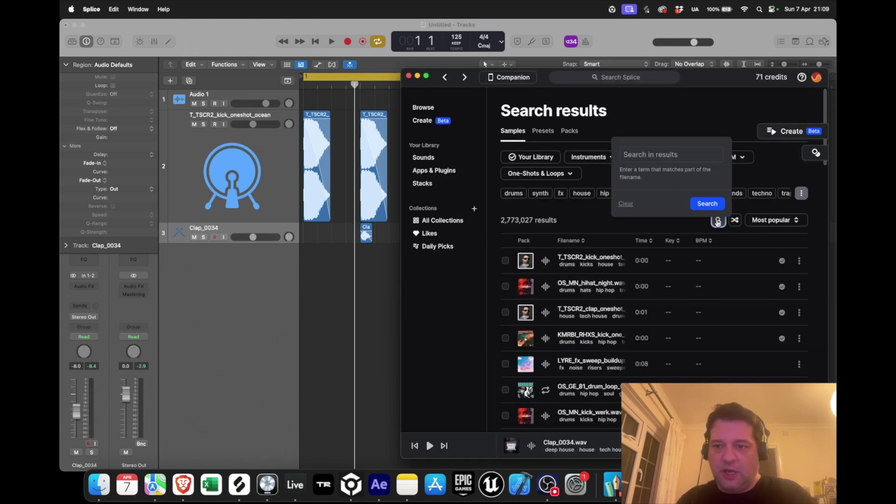
text(hat)
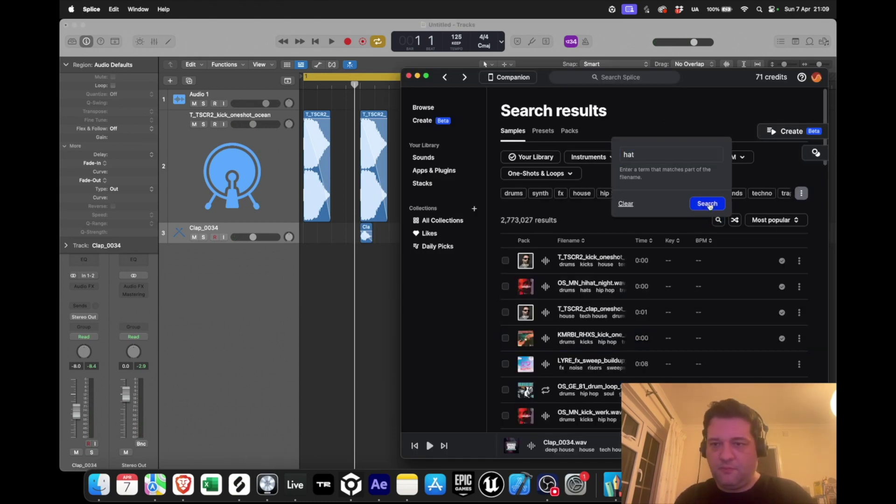
click(707, 203)
- Audition the open and closed hi-hat one-shots in the hat search results, down to the KMRBI_UKG hi-hat
click(544, 316)
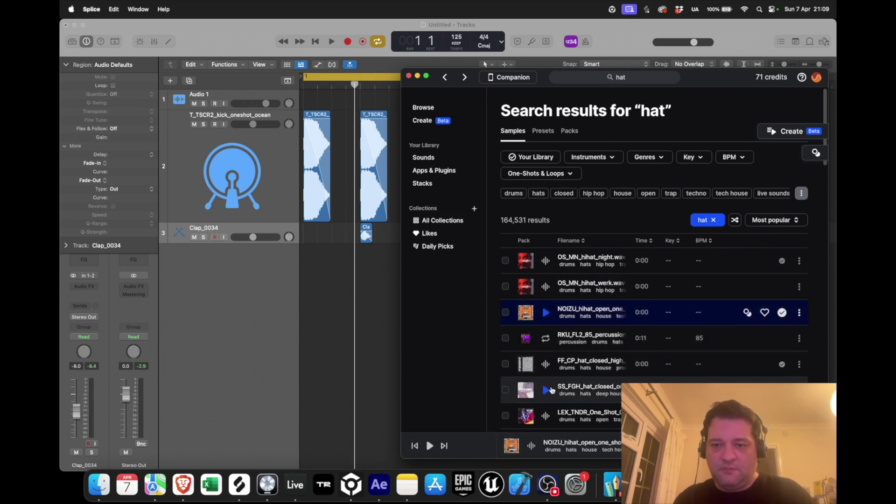
click(548, 366)
click(547, 390)
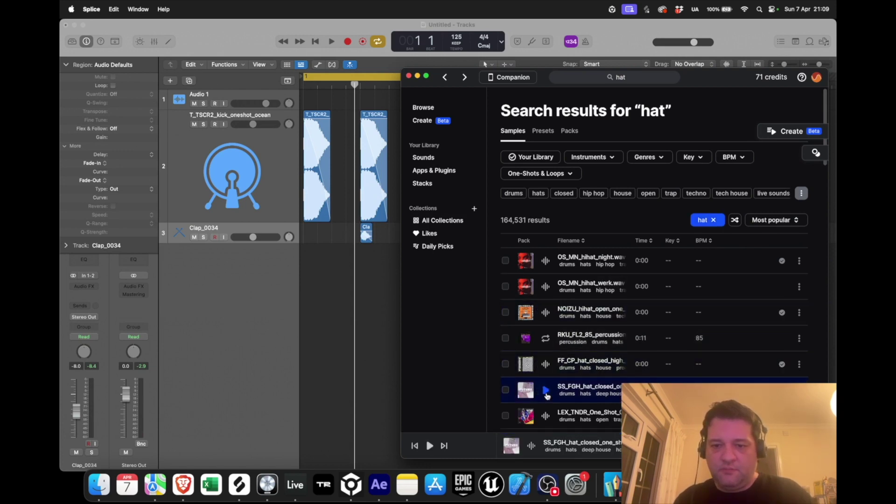
scroll(547, 390, down, 1)
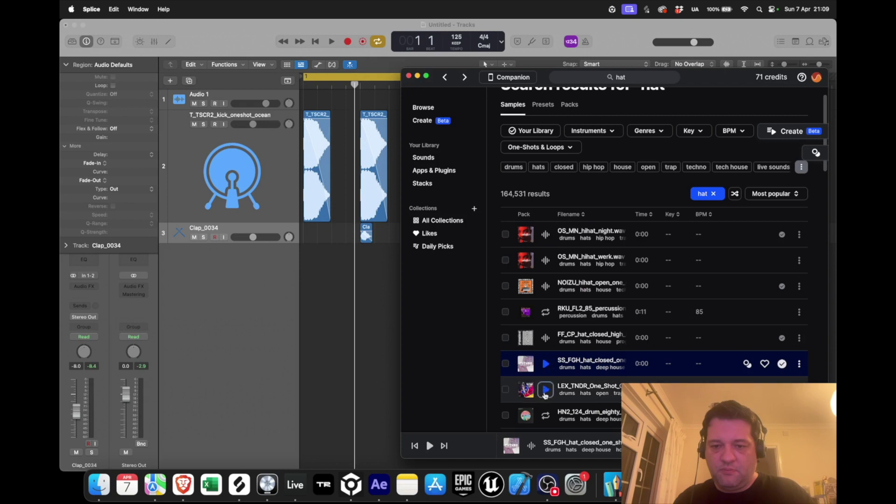
click(547, 379)
scroll(547, 378, down, 2)
click(546, 377)
click(546, 396)
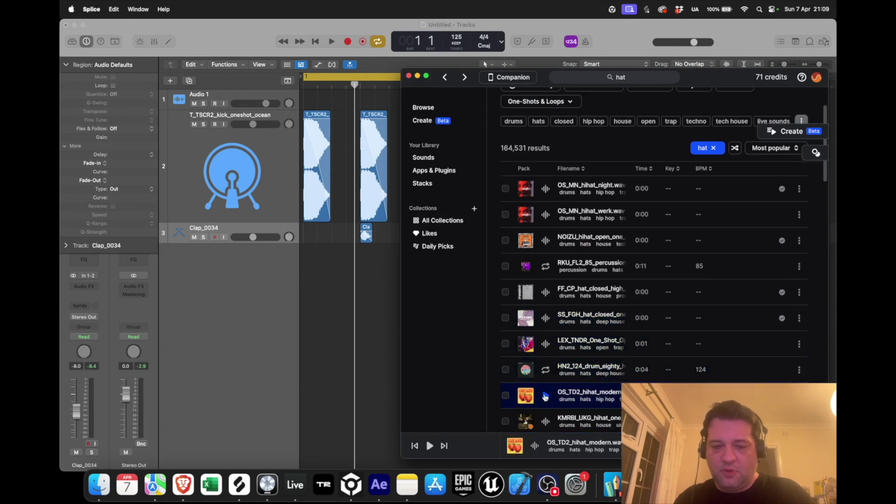
scroll(546, 396, down, 1)
click(545, 396)
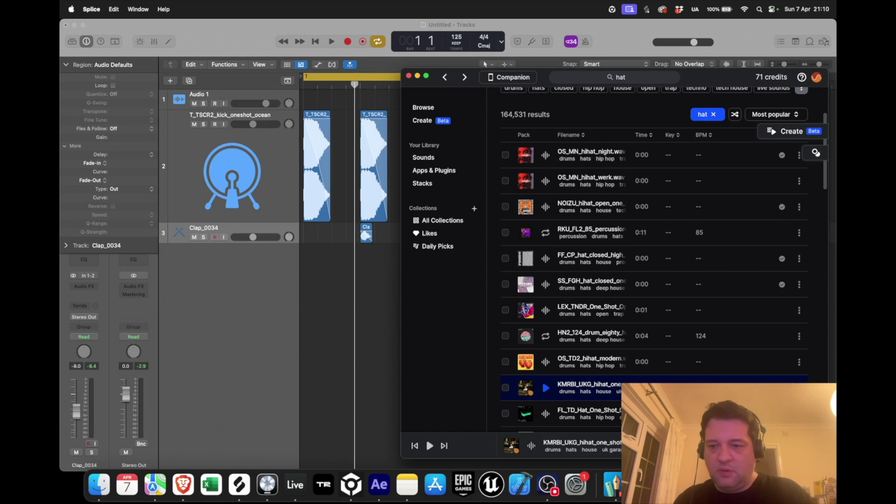
- Place KMRBI_UKG_hihat_one_shot_classic on a new Logic Pro track at 1 1 3, copy it to the other three off-beats and play the loop
click(545, 390)
drag(545, 390, 397, 252)
click(334, 229)
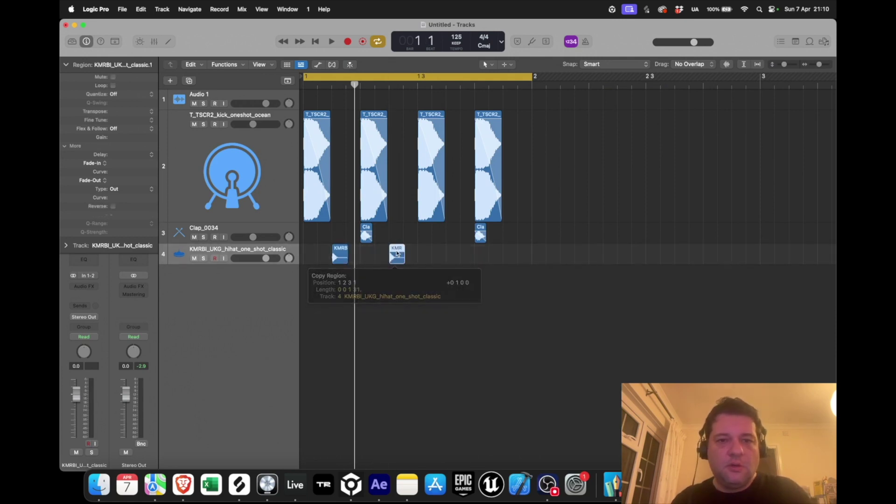
alt+drag(339, 252, 454, 255)
click(446, 312)
key(space)
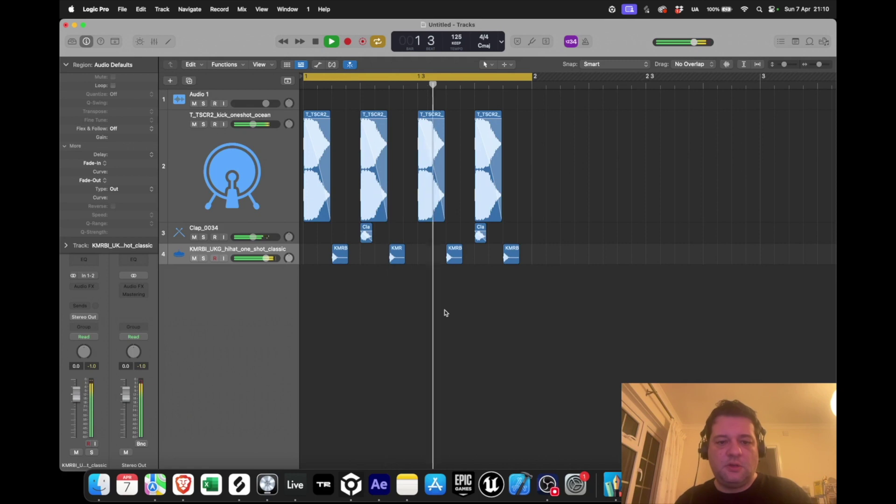
- Switch to Splice and audition more hats to layer, including OS_MN_hihat_werk, OS_MN_hihat_night, the closed hats and the NOIZU open hat
click(239, 485)
click(545, 180)
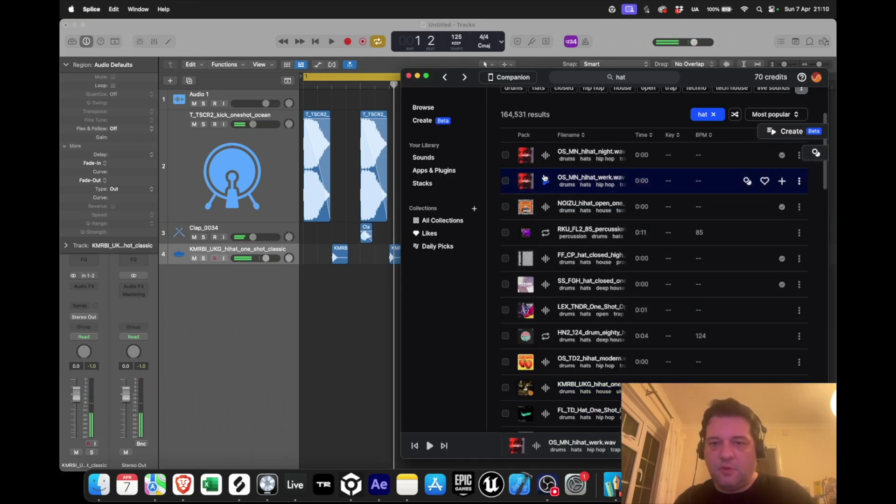
click(545, 155)
scroll(556, 232, up, 5)
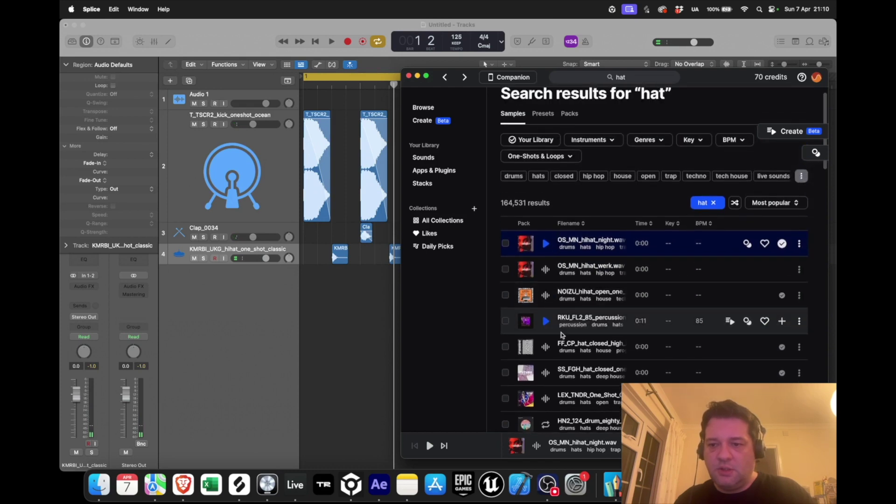
click(546, 346)
click(545, 372)
scroll(546, 327, down, 5)
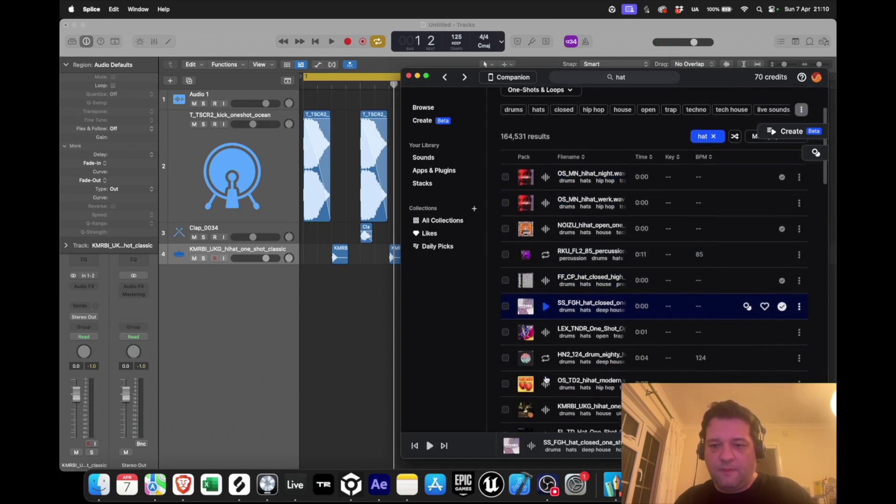
click(546, 226)
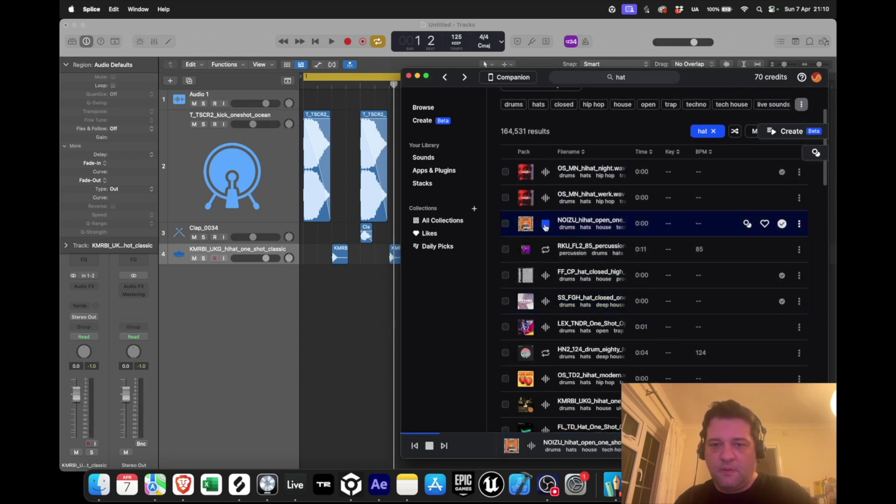
- Place NOIZU_hihat_open_one_shot_11 on a new Logic Pro track at 1 1 3 with a fade-out of 94, and copy it to the remaining off-beats
drag(588, 219, 344, 286)
click(353, 309)
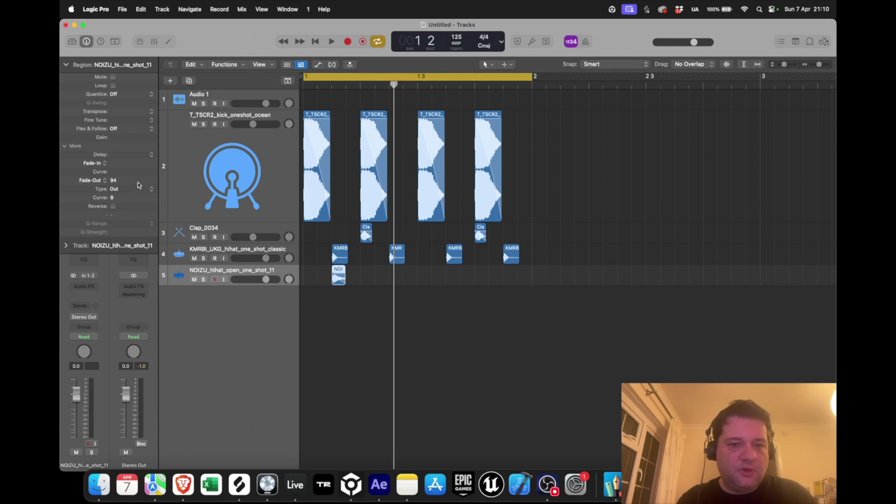
key(space)
drag(339, 271, 398, 272)
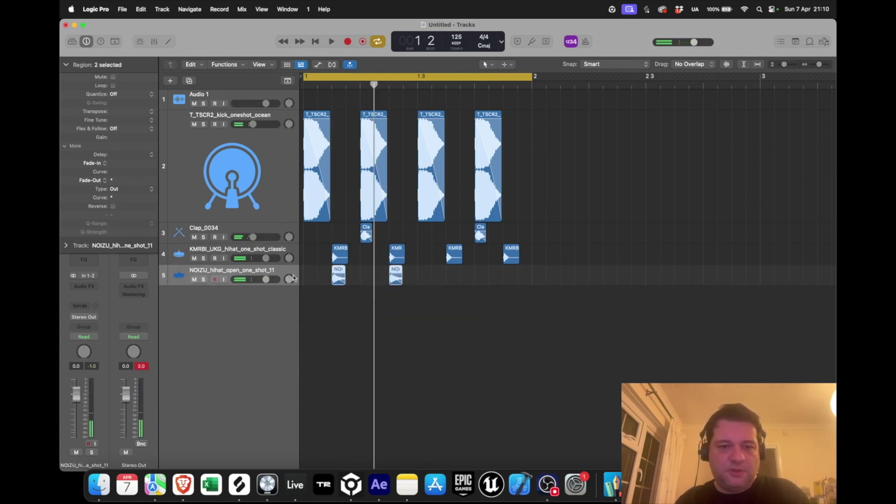
drag(342, 271, 456, 273)
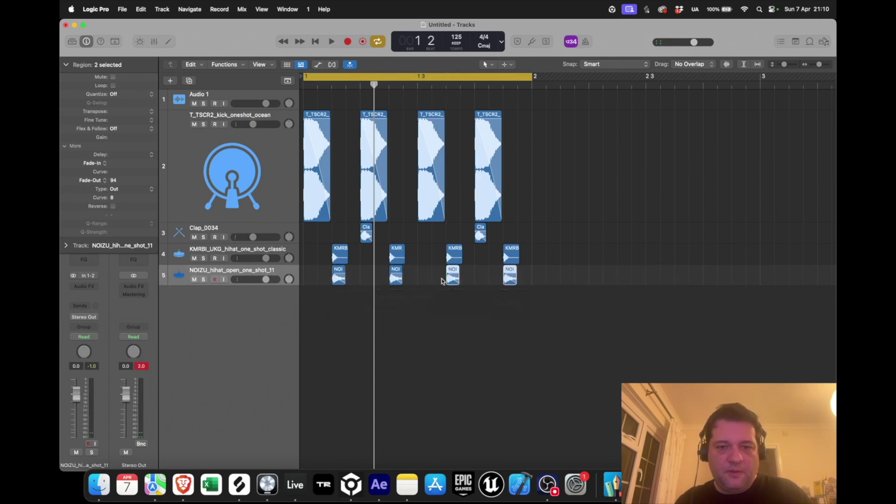
- Lower the KMRBI hi-hat track to about -8.2 dB and the NOIZU open hat track to about -7.8 dB, checking the loop by playing it
click(223, 249)
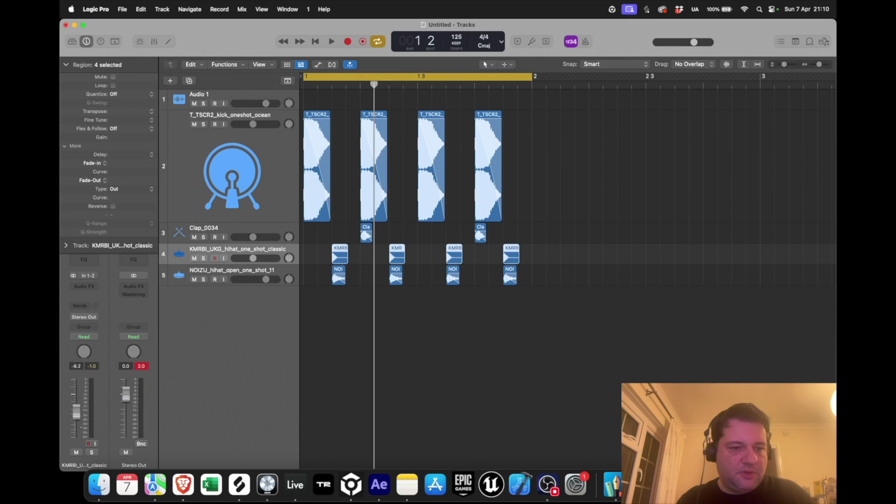
click(230, 273)
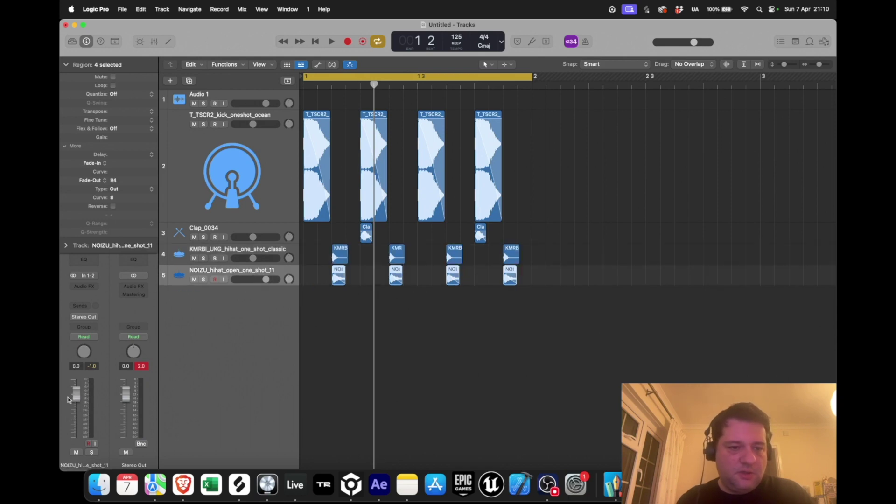
key(space)
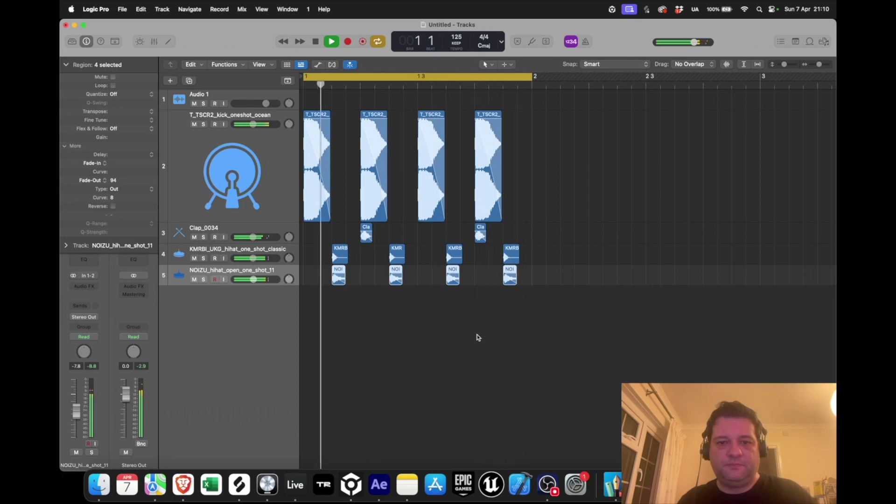
key(space)
- Shrink the enlarged kick track to the height of the other tracks and play the one-bar loop
scroll(477, 338, up, 5)
scroll(477, 337, down, 5)
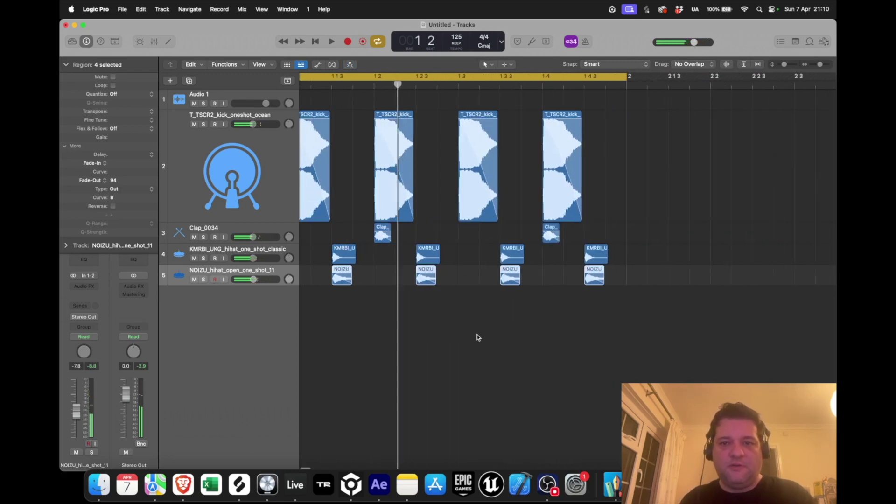
drag(173, 222, 173, 131)
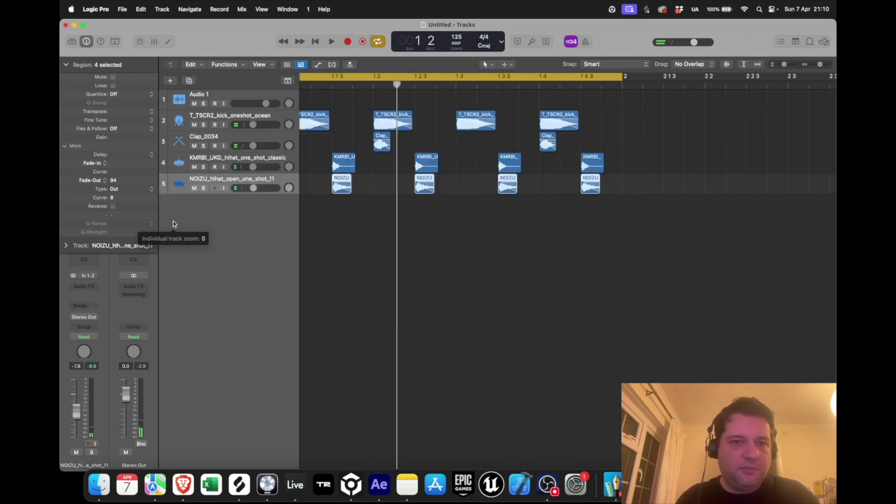
scroll(528, 228, left, 2)
key(space)
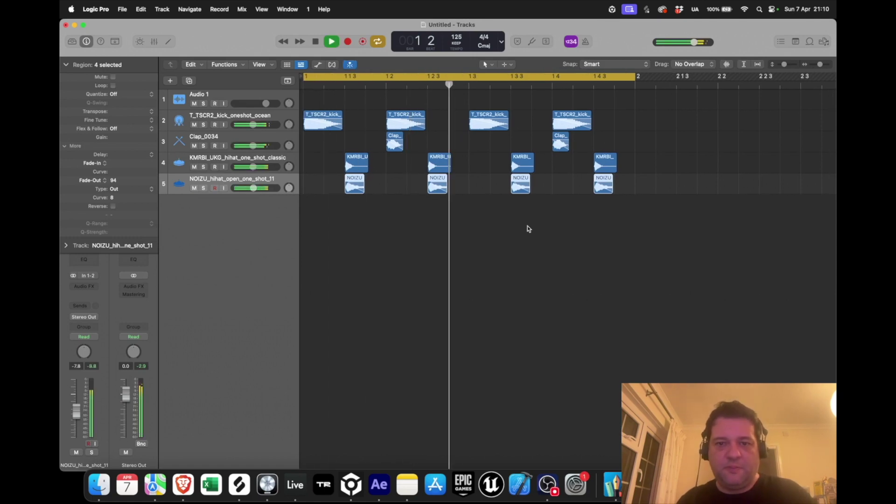
key(space)
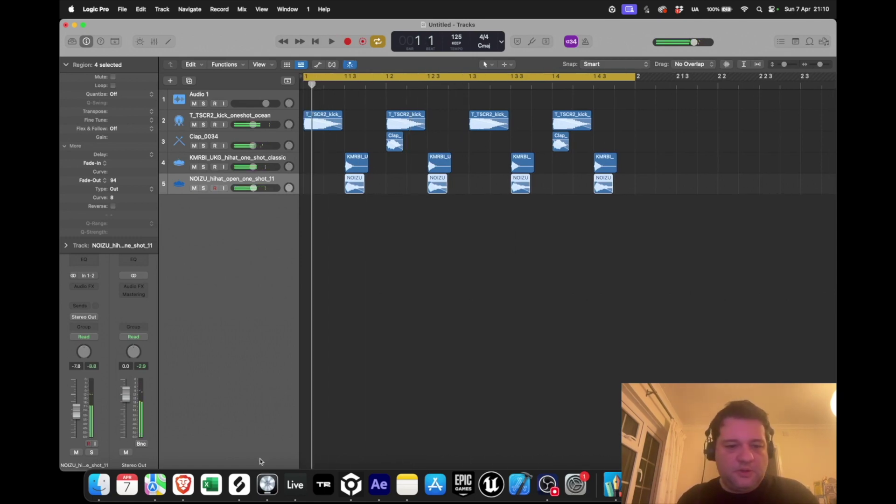
- Switch to Splice and replace the hat search with a search for perc
click(241, 484)
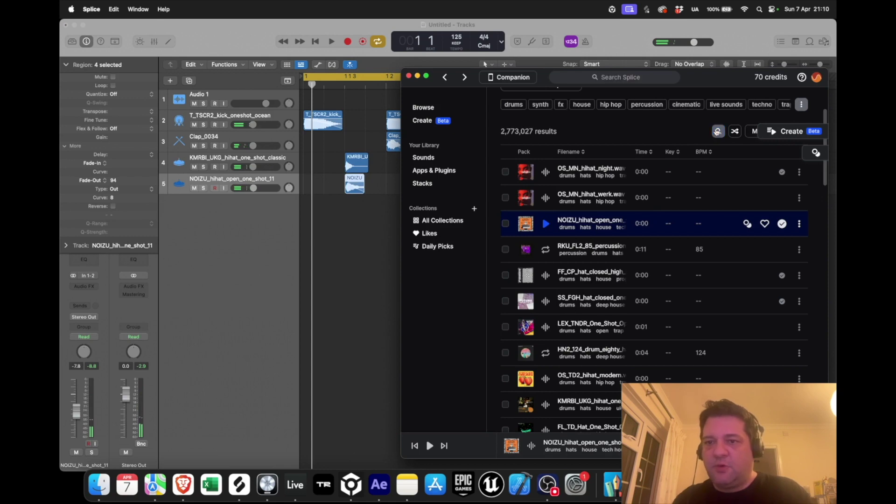
click(717, 132)
text(perc)
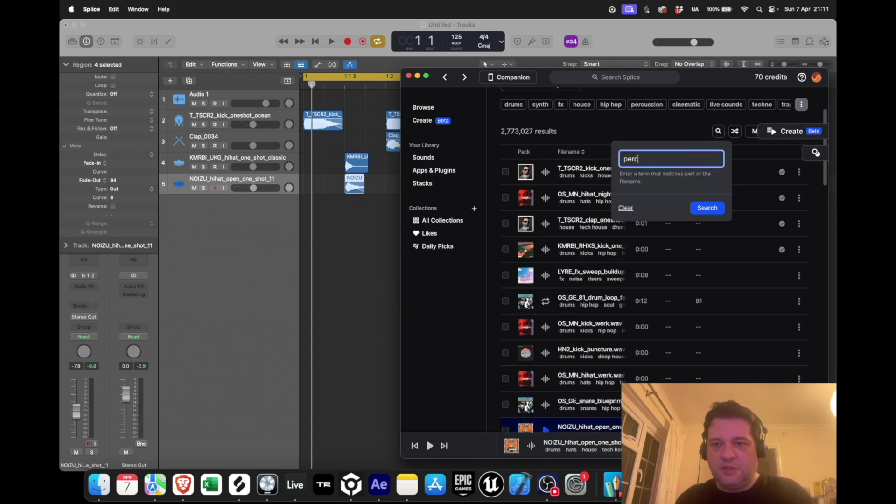
key(Return)
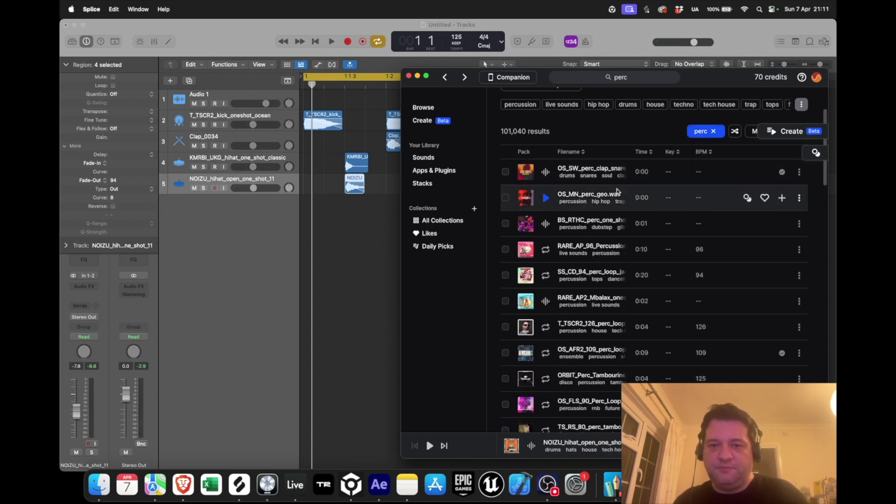
- Audition the percussion one-shots and loops in the perc results, returning to compare BS_RTHC_perc and OS_MN_perc_geo.wav
click(546, 172)
click(546, 198)
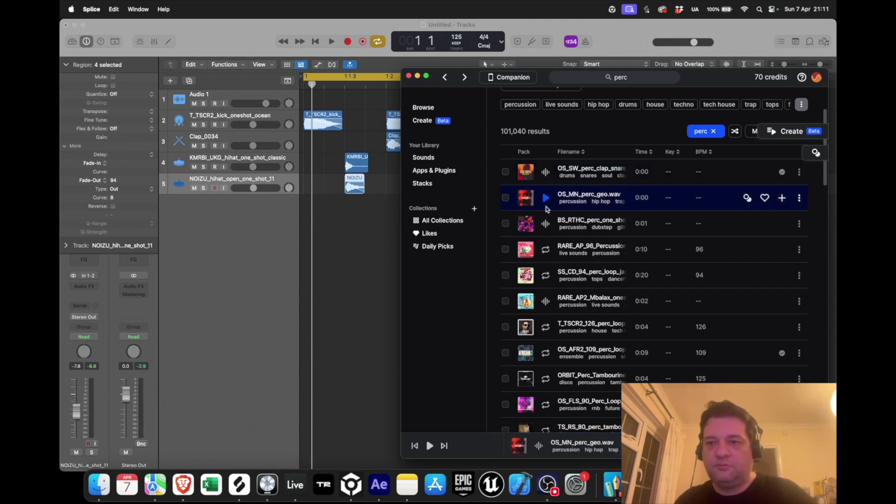
click(546, 223)
click(546, 249)
click(546, 275)
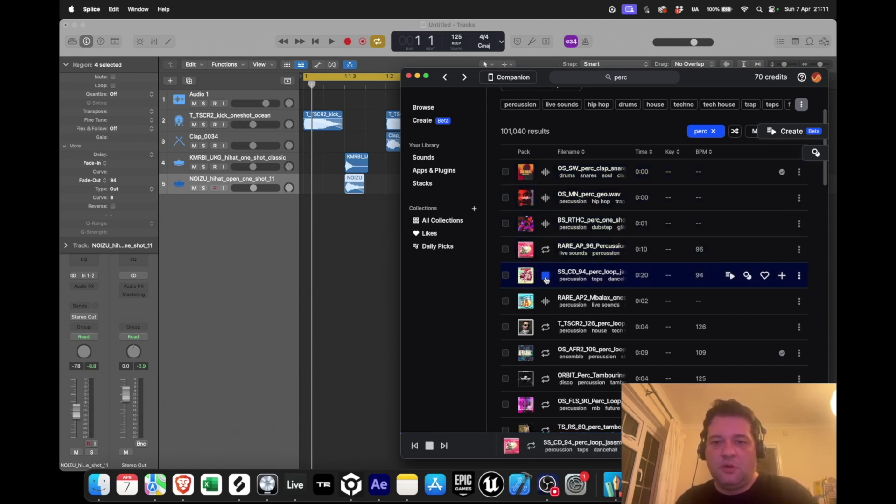
click(546, 301)
click(546, 327)
click(546, 353)
click(546, 378)
click(546, 404)
scroll(551, 280, down, 5)
scroll(553, 149, up, 6)
click(546, 298)
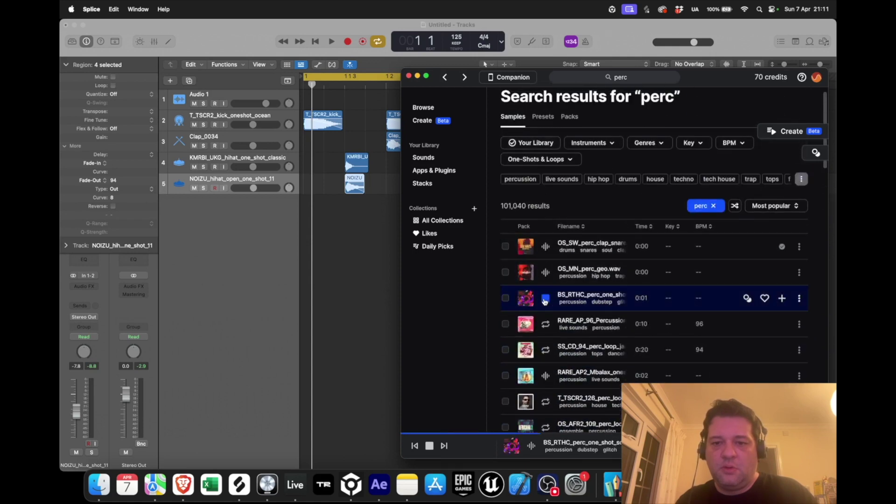
click(546, 323)
scroll(545, 327, down, 2)
click(545, 325)
click(545, 301)
click(545, 242)
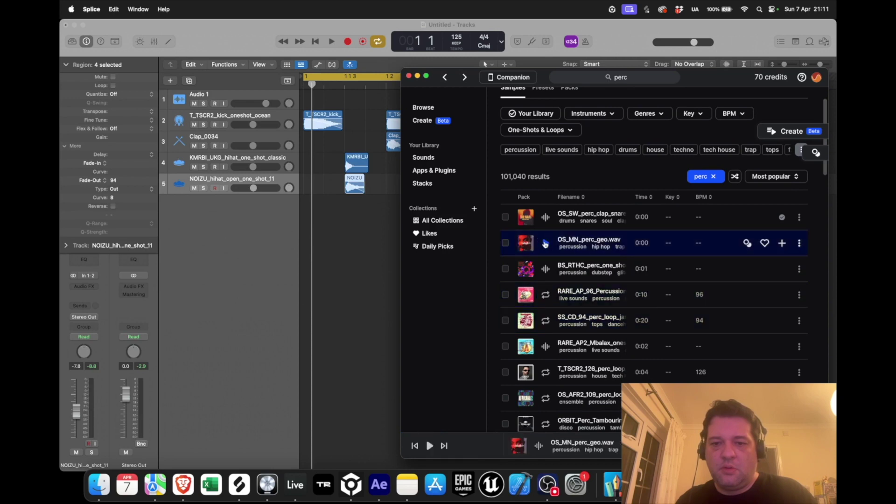
- Add OS_MN_perc_geo.wav to the Splice library and place it on a new Logic Pro track at 1 1 4
click(782, 243)
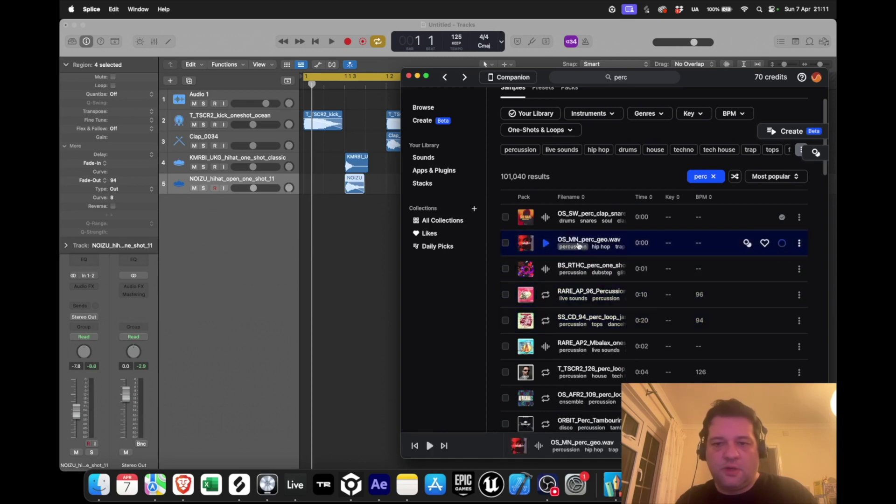
drag(578, 243, 364, 206)
click(367, 249)
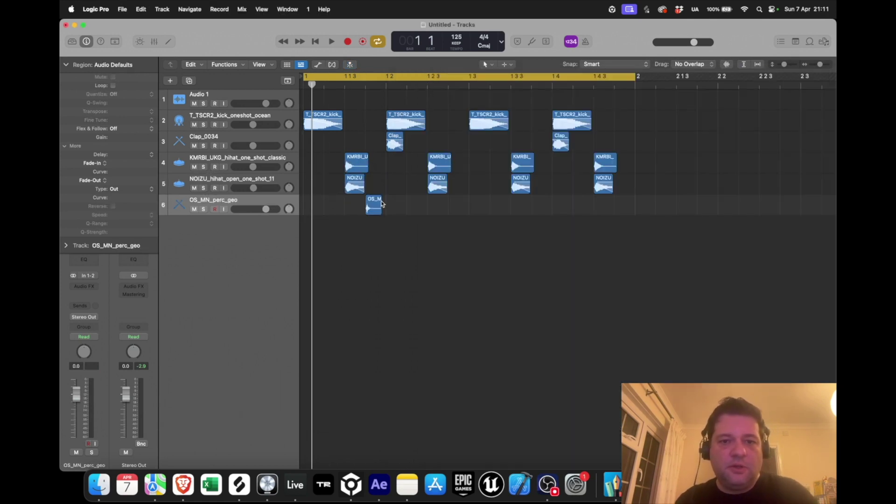
- Copy the OS_MN_perc_geo region to 1 3 2 and 1 4 2, and lower its track to about -8 dB while checking the loop
drag(374, 201, 579, 206)
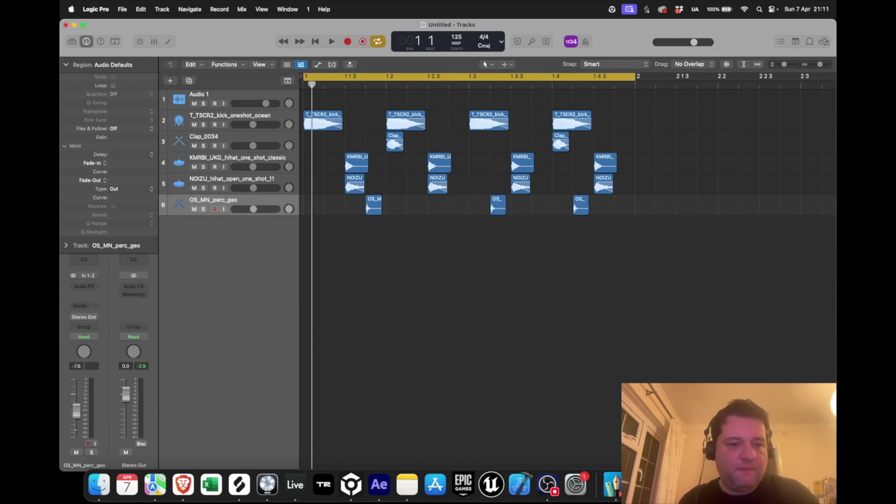
key(space)
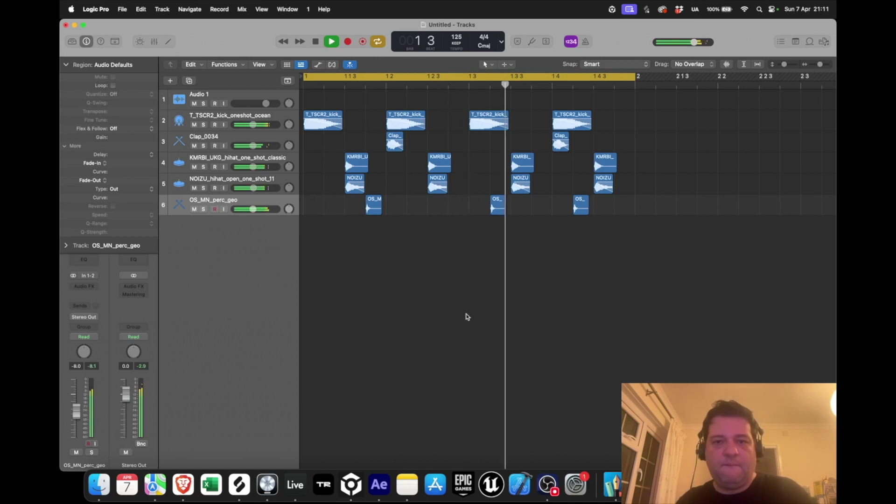
key(space)
- Switch to Splice and audition further percussion samples lower in the perc results for a second percussion sound
click(239, 485)
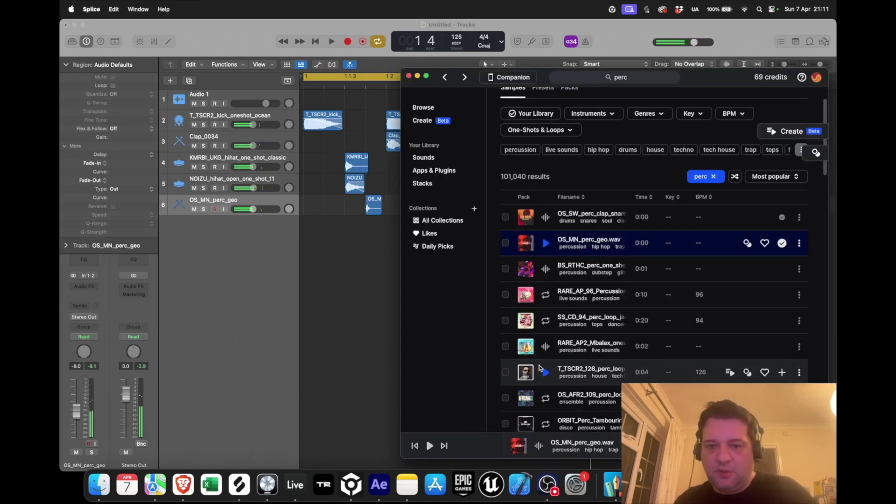
click(545, 347)
scroll(546, 351, down, 5)
click(546, 322)
click(546, 344)
click(546, 367)
scroll(546, 366, down, 2)
click(546, 356)
click(546, 329)
- Place the 12_MT_Perc sample on a new Logic Pro track at 1 1 2, and copy its shortened region to 1 2 4 and 1 4 4
drag(582, 326, 337, 221)
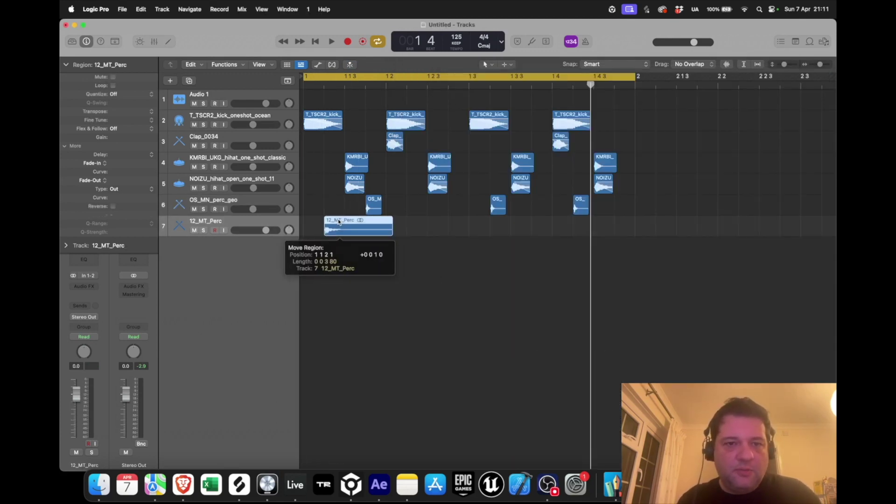
drag(343, 224, 426, 226)
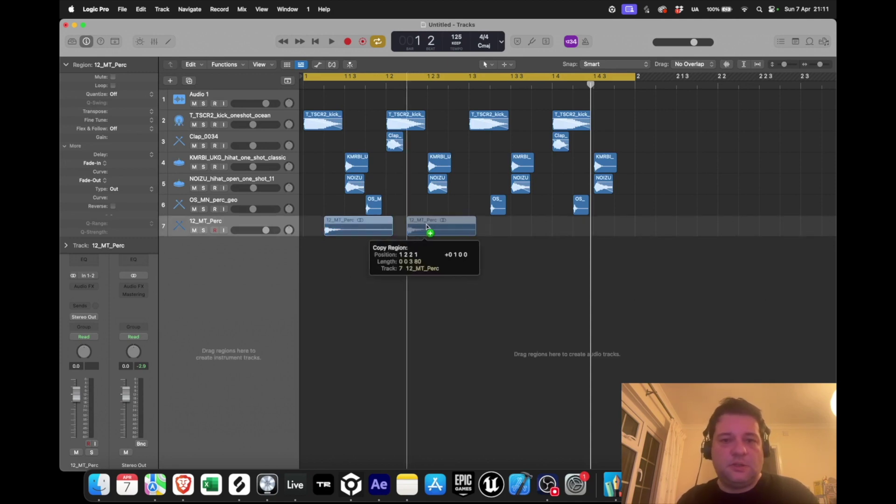
drag(426, 227, 646, 228)
drag(745, 228, 341, 238)
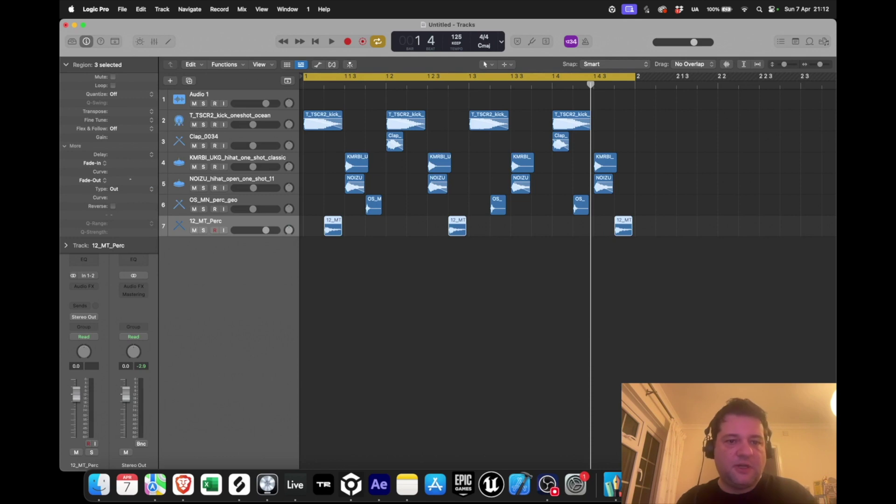
- Shorten the three OS_MN_perc_geo regions together and trim the end of the first 12_MT_Perc region
click(251, 200)
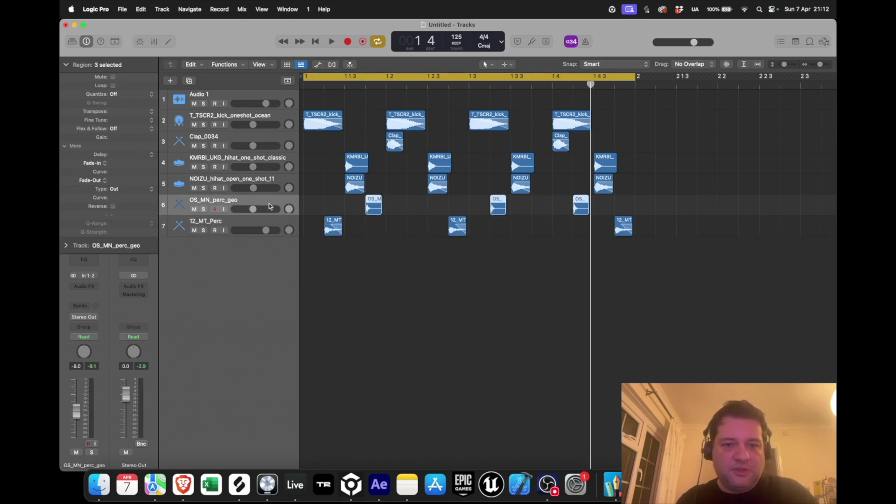
drag(381, 214, 372, 211)
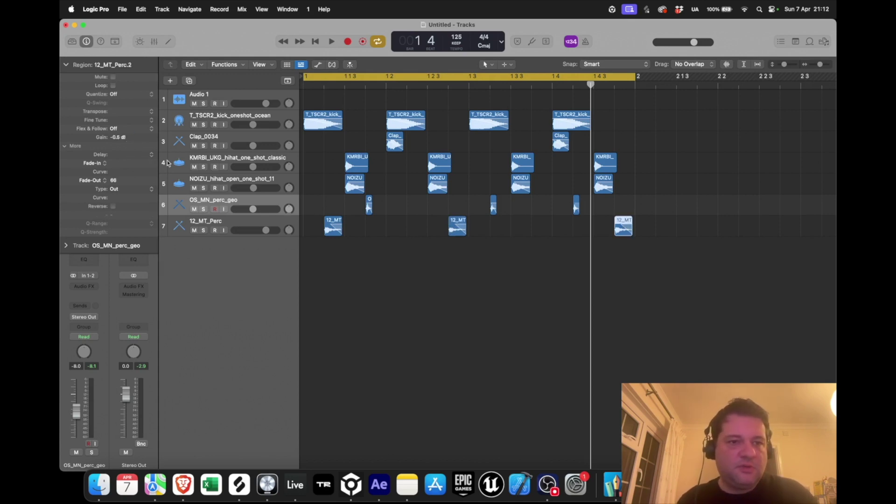
drag(340, 234, 337, 234)
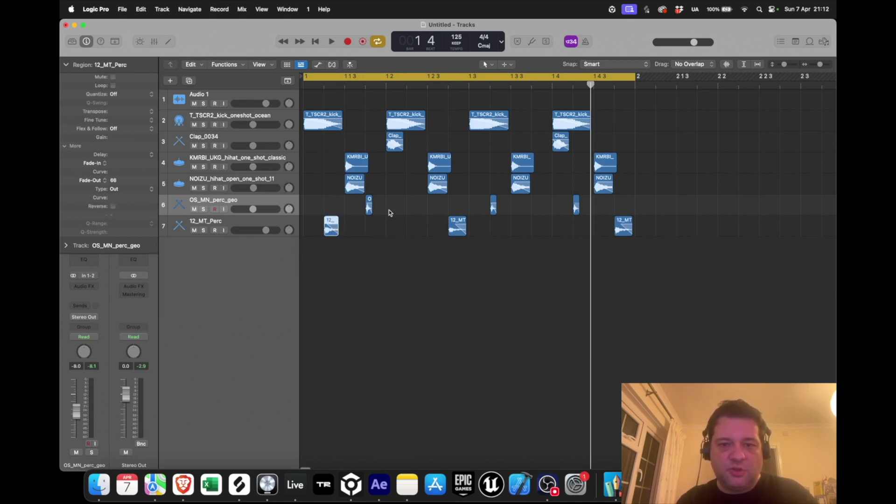
- Trim the ends of the OS_MN_perc_geo regions more tightly, and play the loop with the 12_MT_Perc track lowered to about -8 dB
key(super+Right)
key(super+Right)
click(425, 211)
drag(426, 212, 424, 213)
scroll(506, 220, right, 10)
drag(607, 213, 603, 213)
key(super+Left)
key(super+Left)
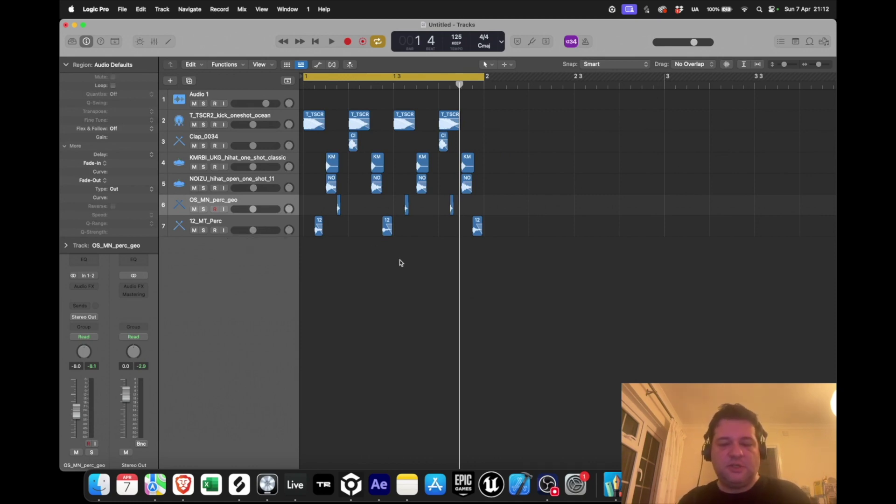
key(space)
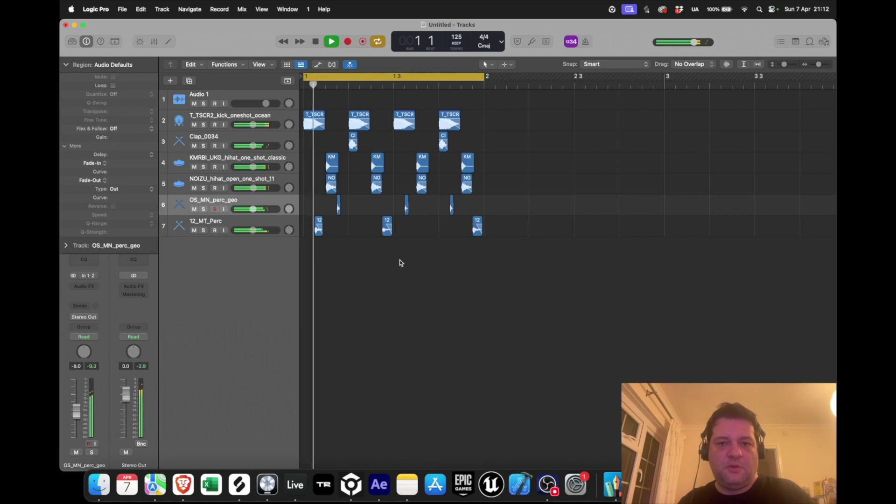
key(space)
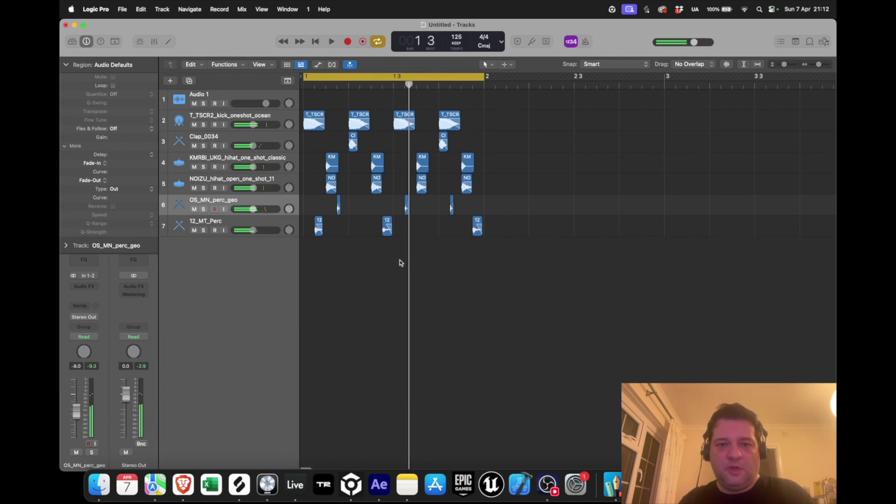
- Switch to Splice and replace the perc search term with clav
scroll(400, 264, up, 5)
scroll(399, 263, left, 5)
scroll(399, 264, down, 2)
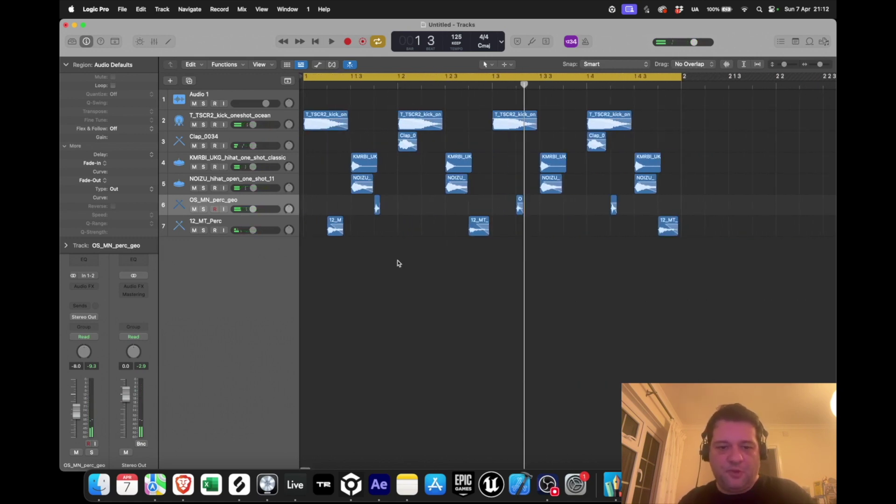
click(239, 484)
scroll(721, 200, up, 5)
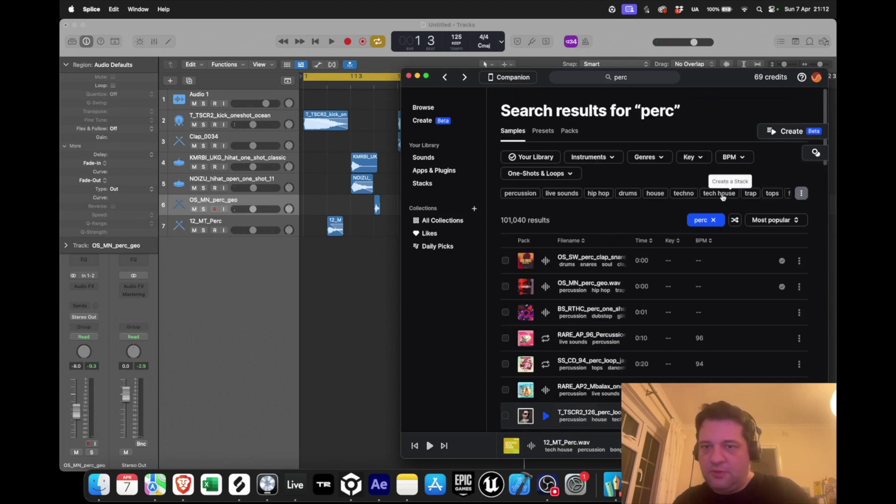
click(721, 220)
click(717, 221)
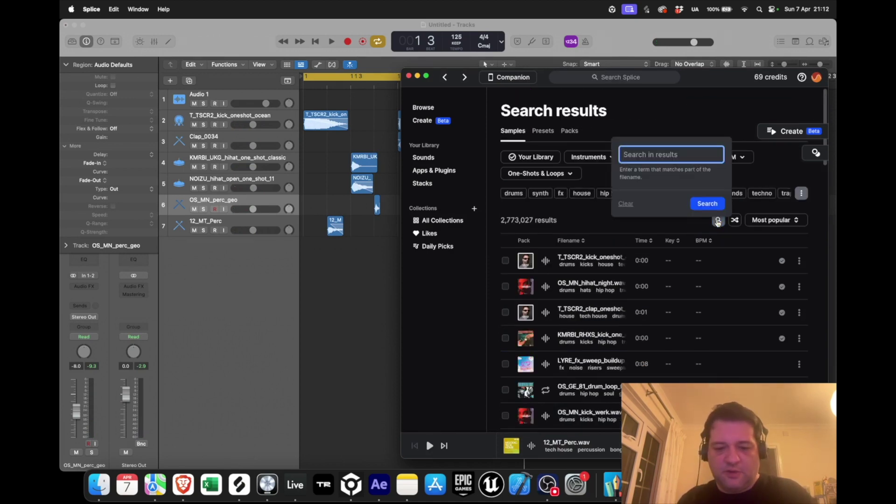
click(707, 203)
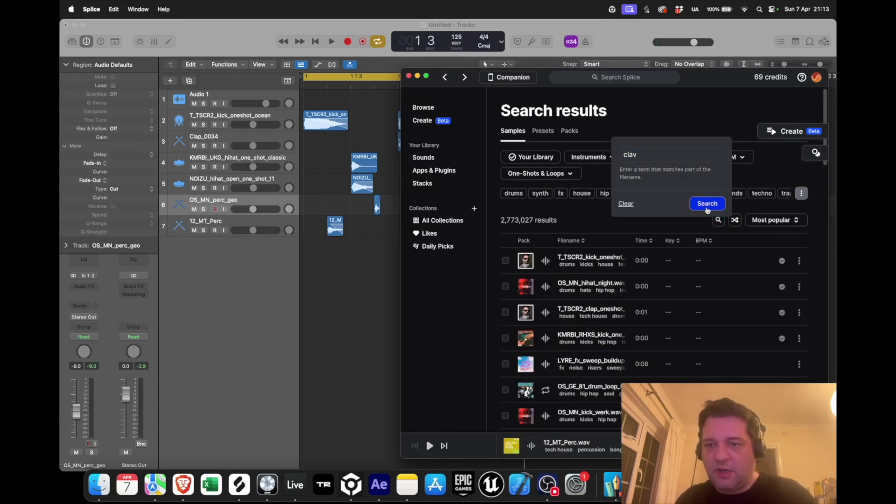
- Audition the first five samples in the clav results, returning to OD_Clav.wav for another listen
click(545, 260)
click(545, 286)
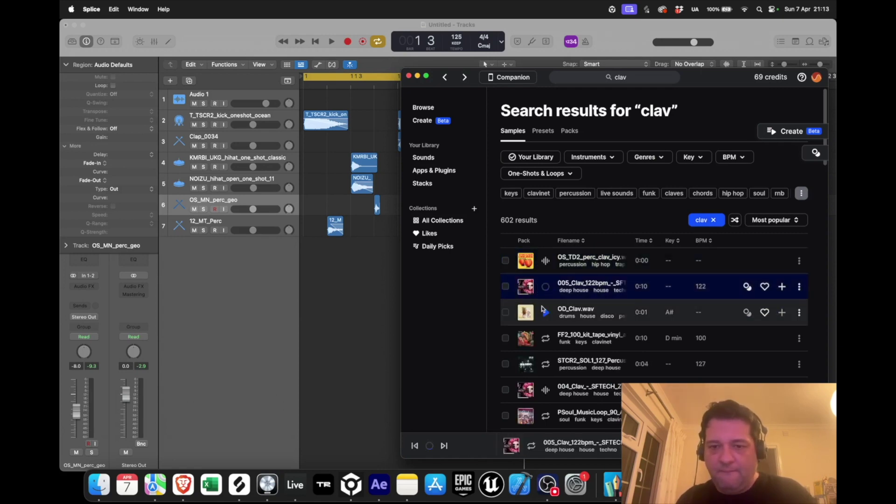
click(545, 312)
click(545, 338)
click(545, 364)
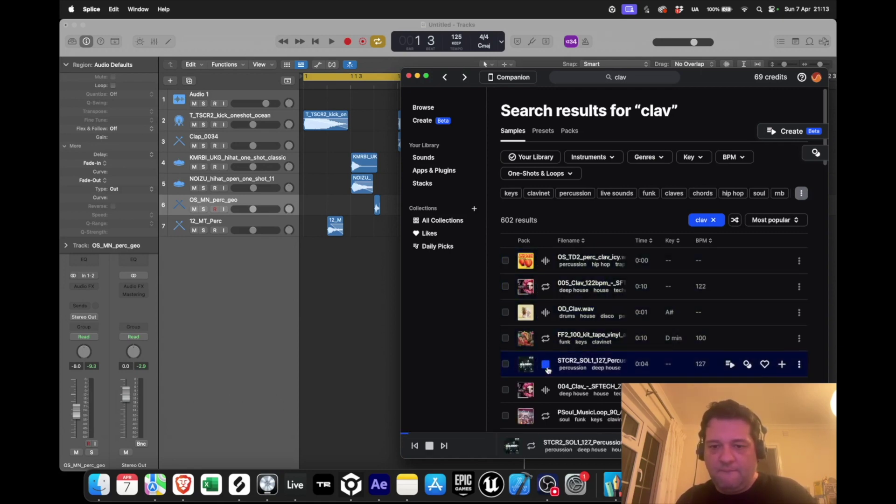
click(545, 312)
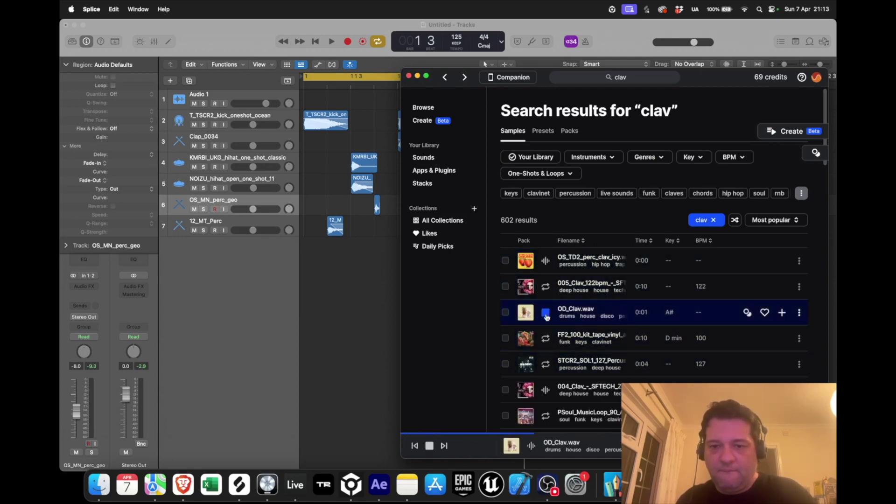
- Add OD_Clav.wav to the Splice library and place it on a new Logic Pro track at 1 2 2
click(783, 313)
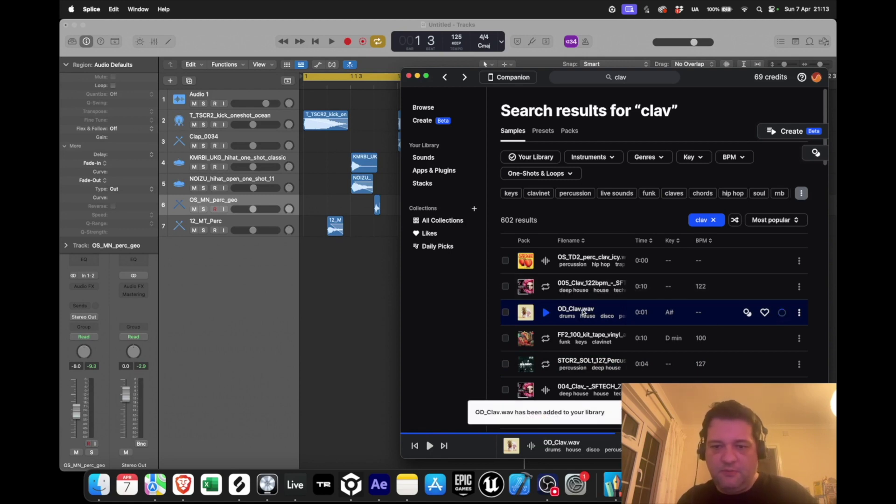
drag(576, 314, 370, 239)
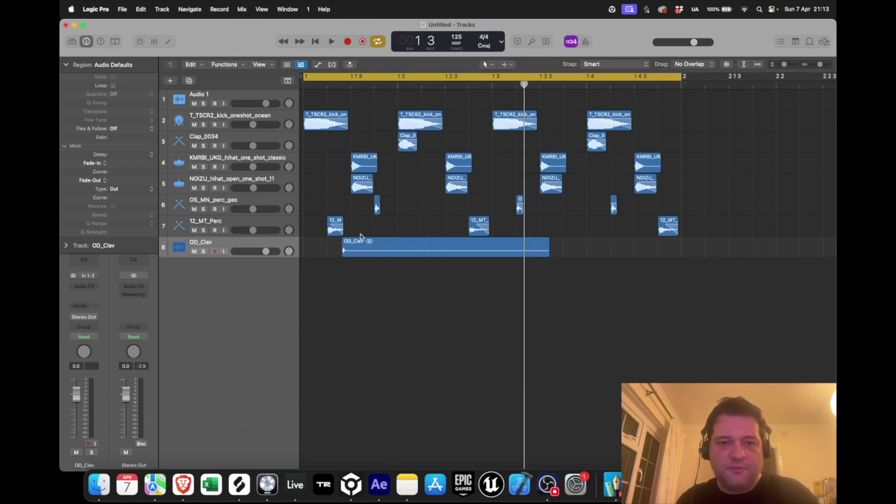
drag(361, 246, 443, 245)
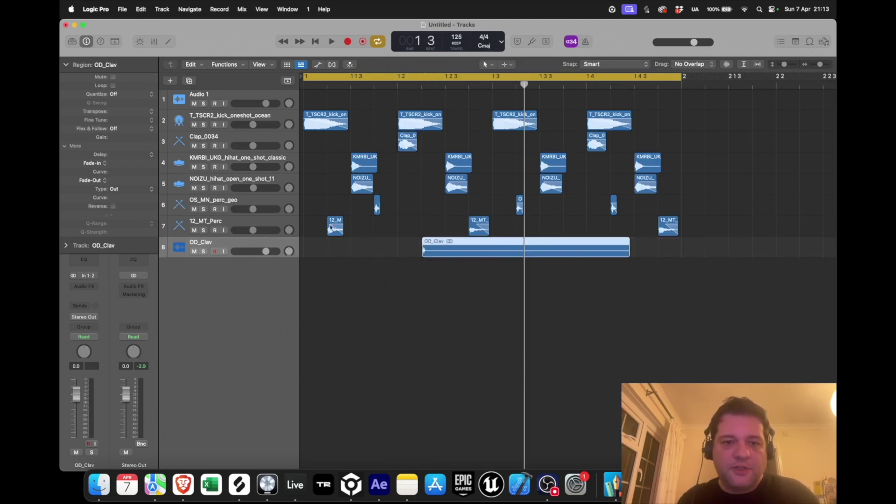
- Shorten the OD_Clav region to under a sixteenth note and copy it to 1 3 4 and 1 4 2
drag(628, 254, 437, 251)
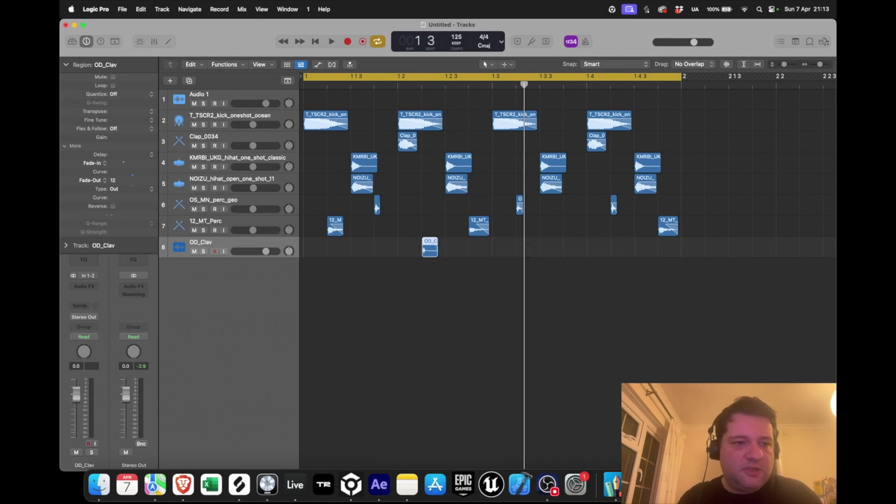
drag(430, 242, 619, 245)
drag(627, 196, 618, 243)
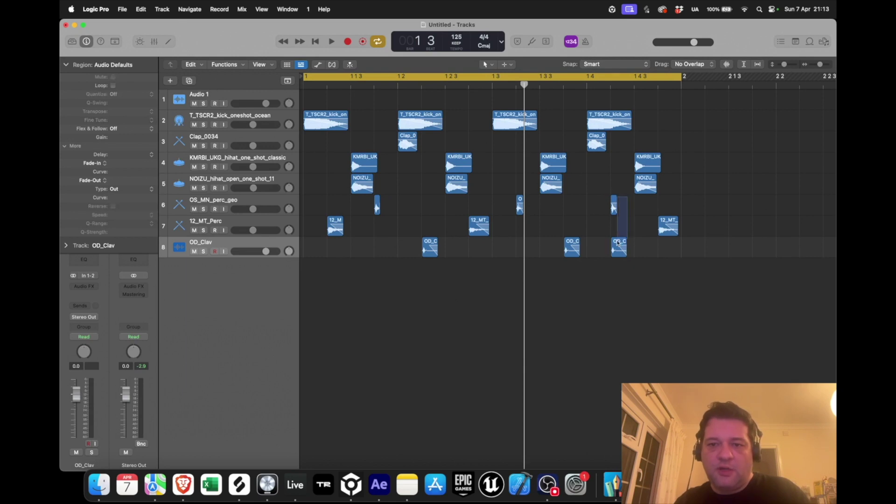
- Lower the OD_Clav track to about -7.8 dB while checking the loop in playback
key(space)
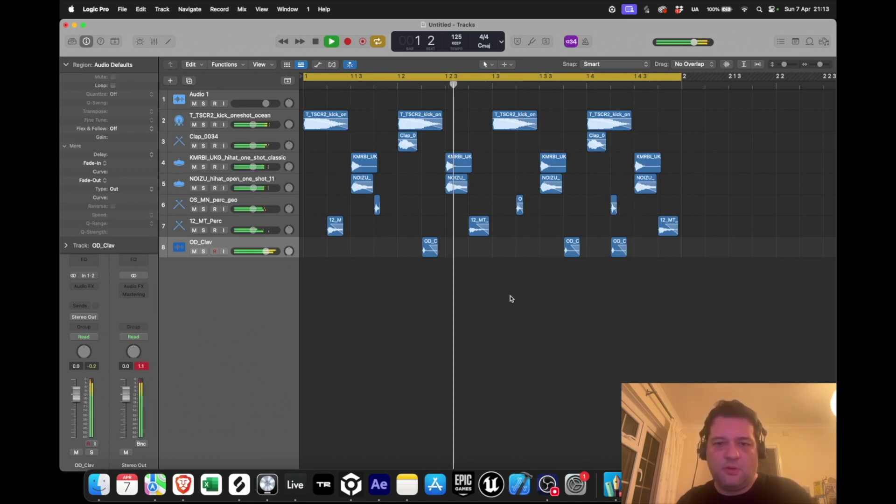
key(space)
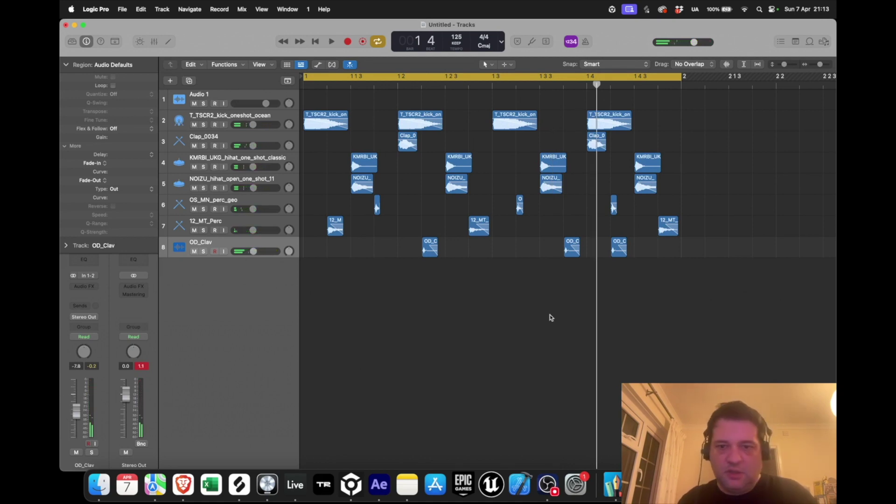
key(space)
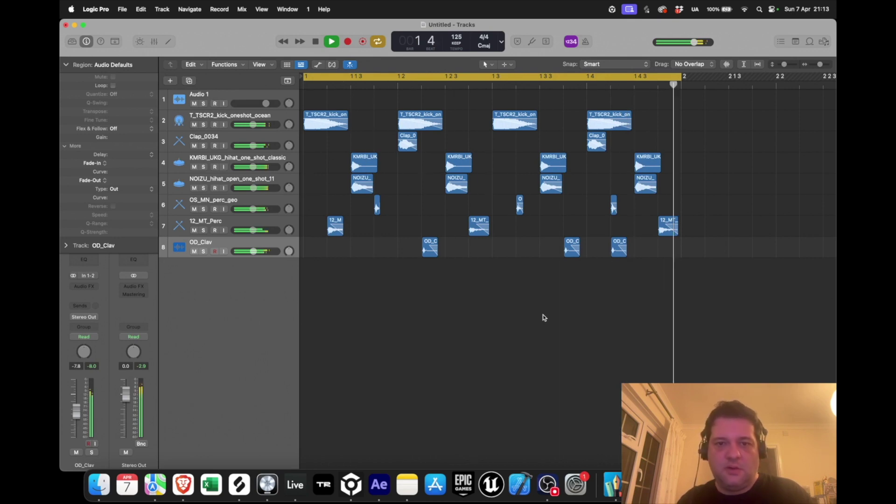
key(space)
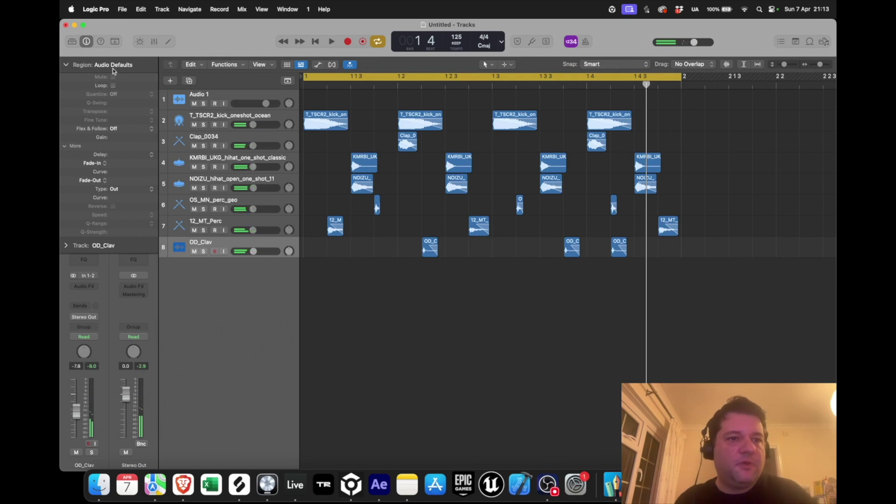
- Collapse the region settings and insert a stereo Pro-Q 3 equalizer on the OD_Clav track
click(68, 66)
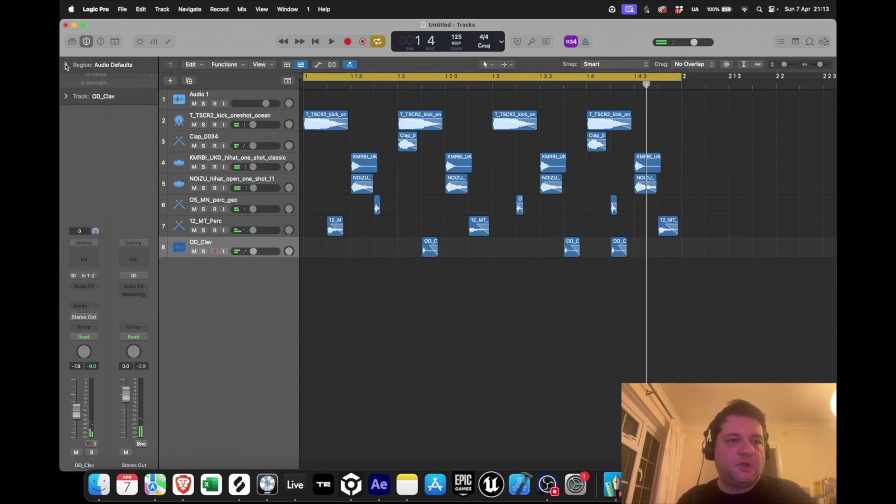
click(93, 288)
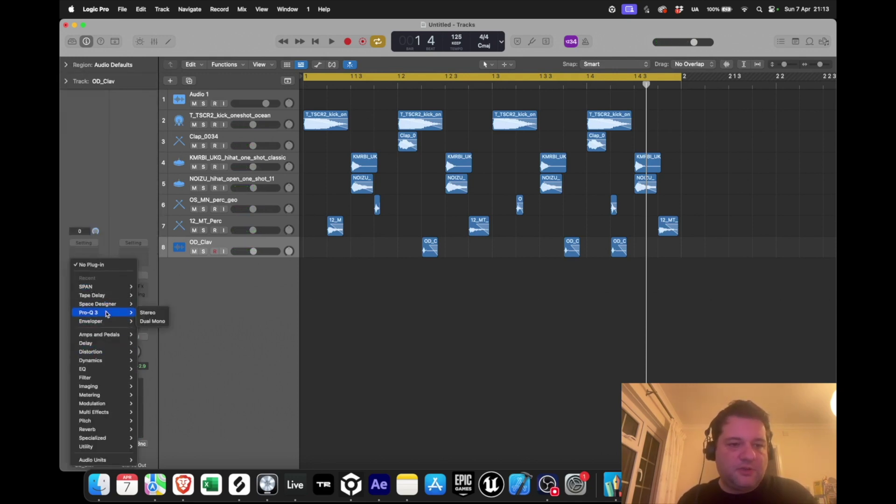
click(148, 316)
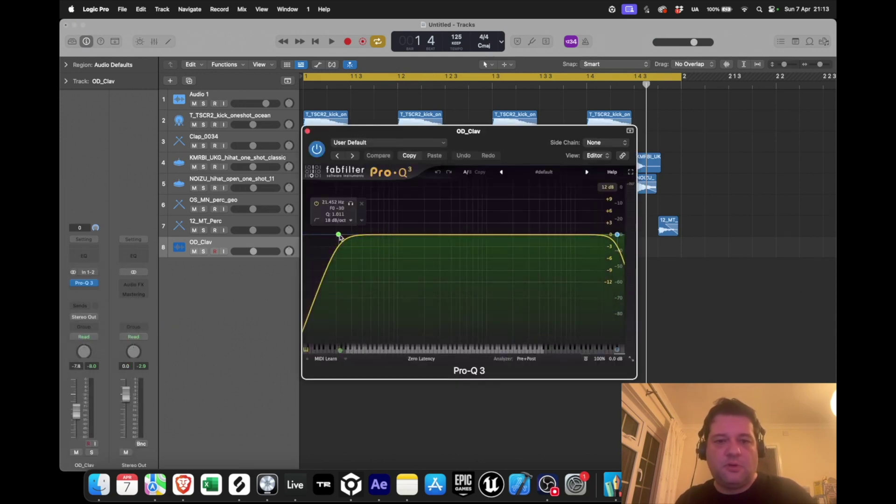
drag(387, 136, 436, 165)
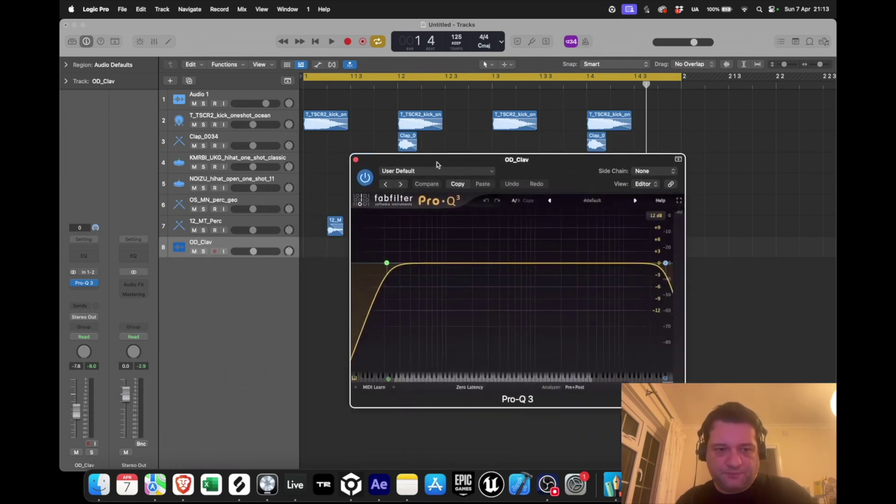
- Raise the low cut on OD_Clav's Pro-Q 3 to about 501 Hz during playback, and close the plug-in window
key(space)
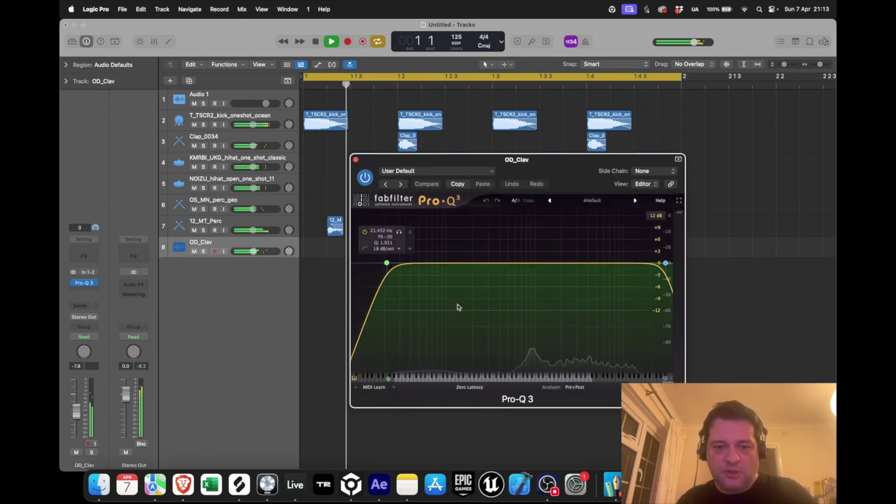
drag(386, 263, 507, 264)
key(space)
key(space)
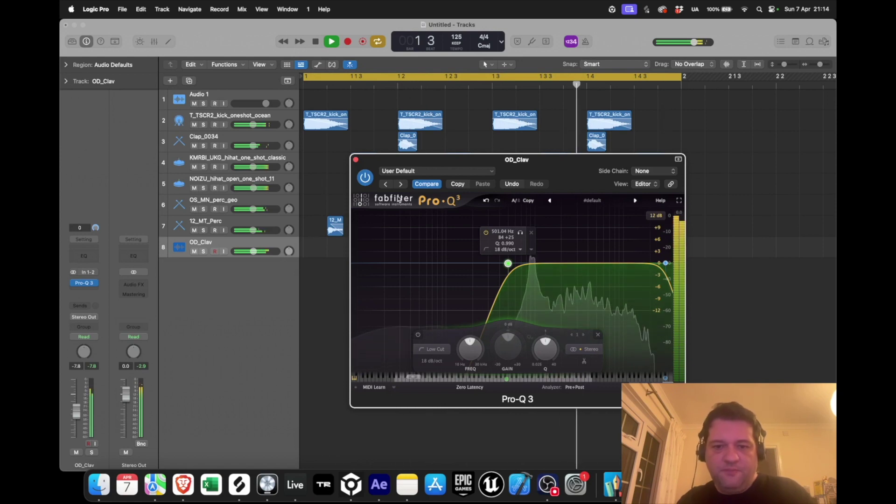
key(space)
click(356, 159)
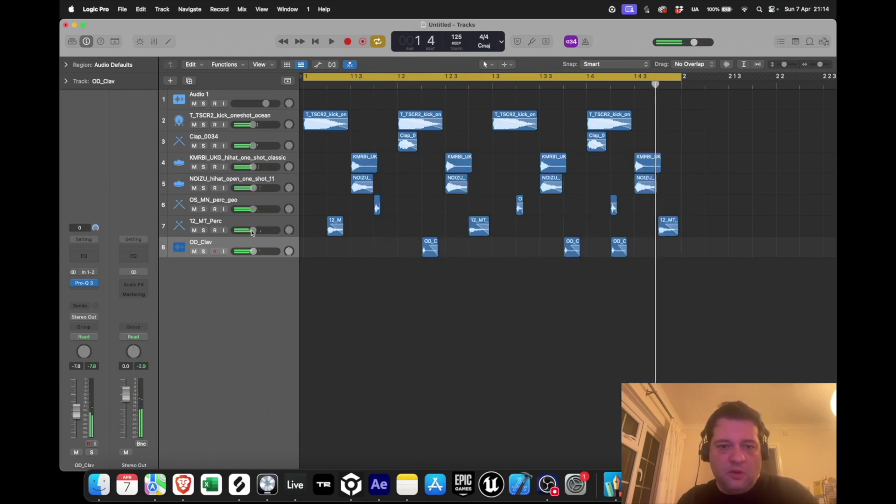
- Solo the 12_MT_Perc track in the playing loop and insert an audio effect on its channel
click(220, 229)
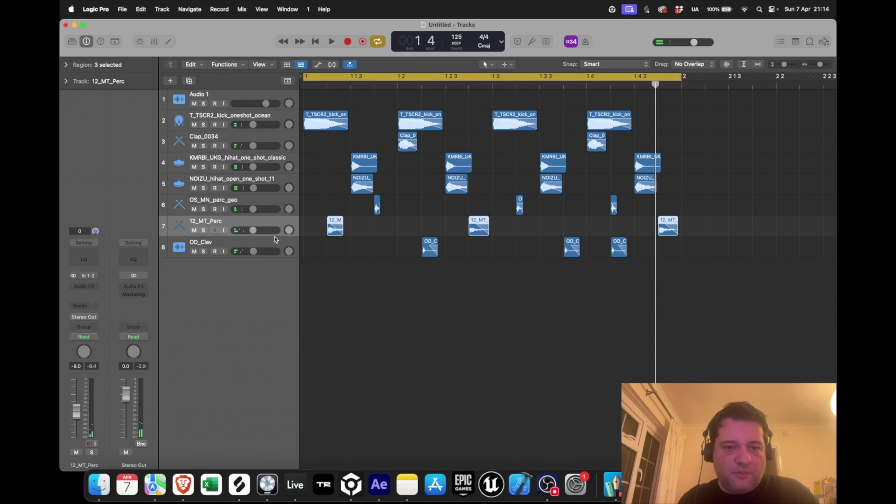
click(204, 230)
key(space)
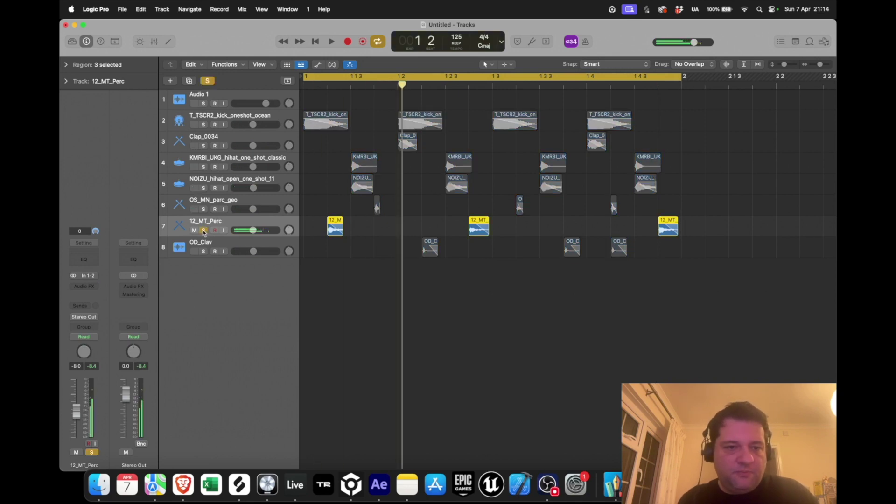
click(87, 287)
mouse_move(94, 286)
click(152, 288)
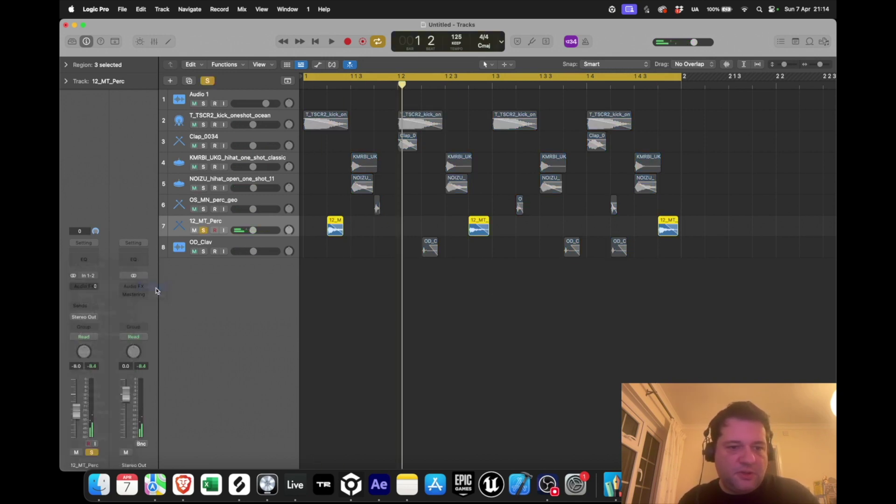
- Raise the low cut to about 150 Hz and lower the high cut on 12_MT_Perc's Pro-Q 3, close it, and unsolo the track
drag(338, 235, 413, 236)
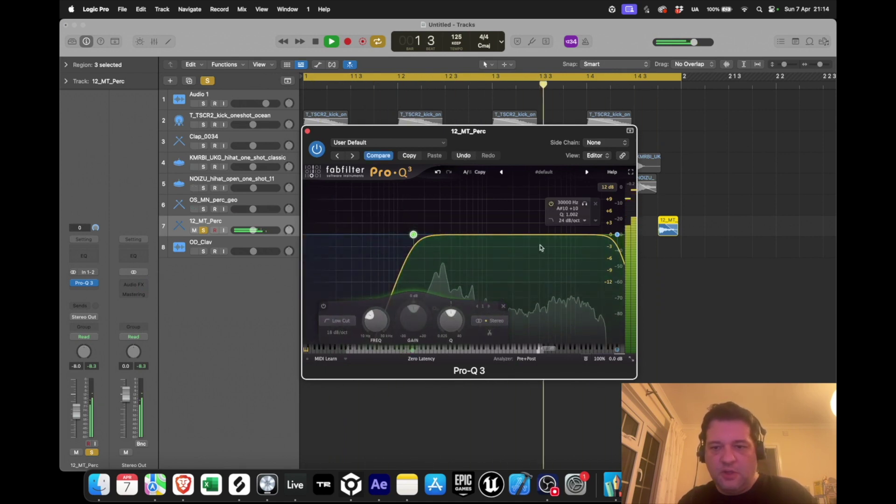
drag(624, 236, 530, 256)
key(space)
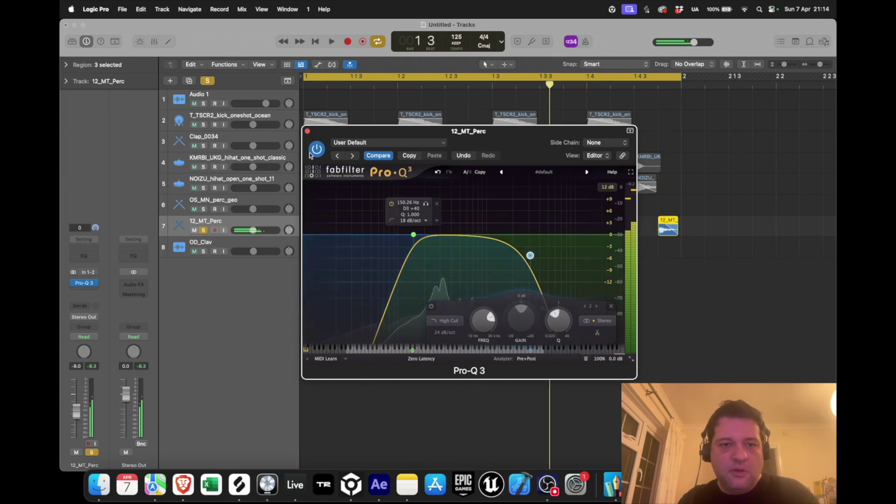
click(307, 132)
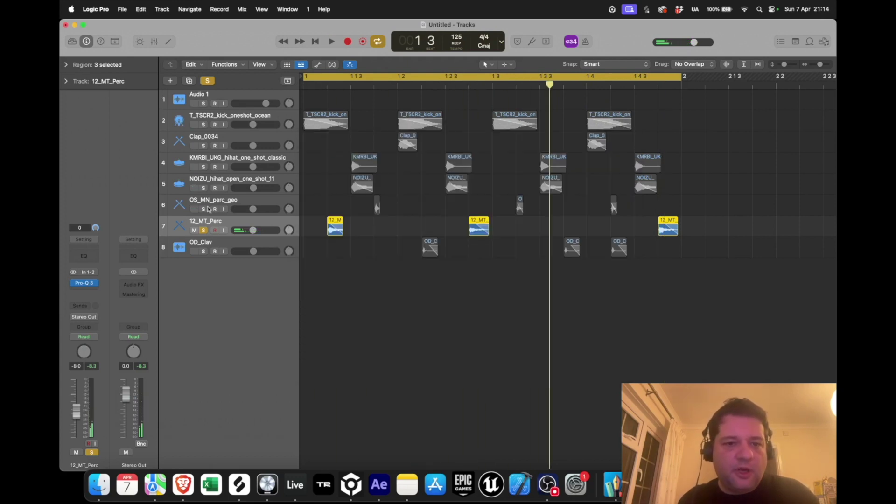
click(203, 232)
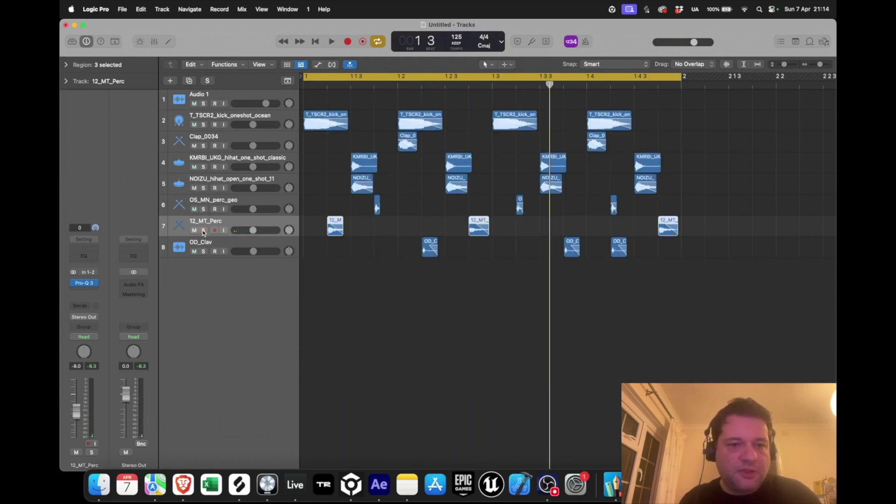
- Solo the OS_MN_perc_geo track, check it in playback, and insert a stereo Pro-Q 3 on its channel
click(221, 200)
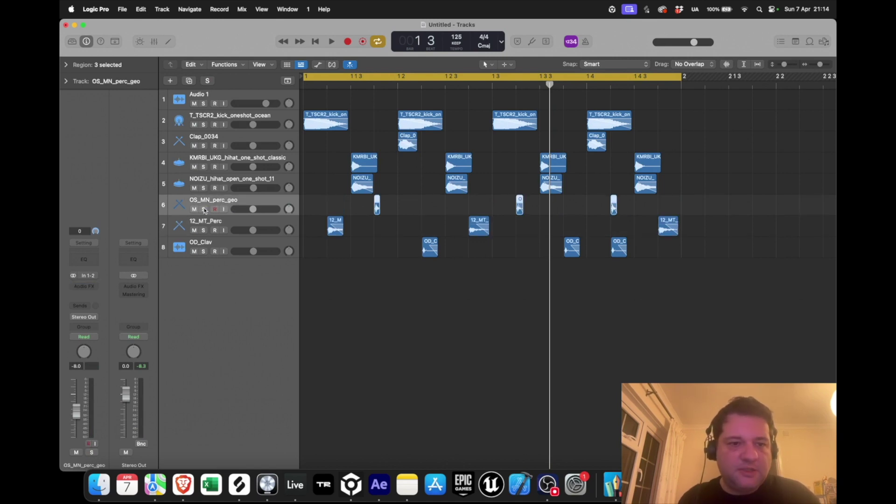
click(203, 209)
key(space)
key(space)
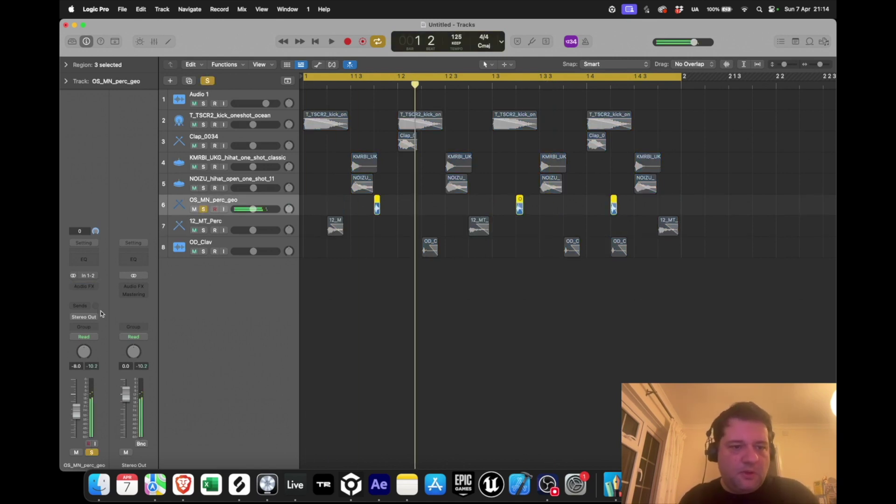
click(91, 286)
click(148, 287)
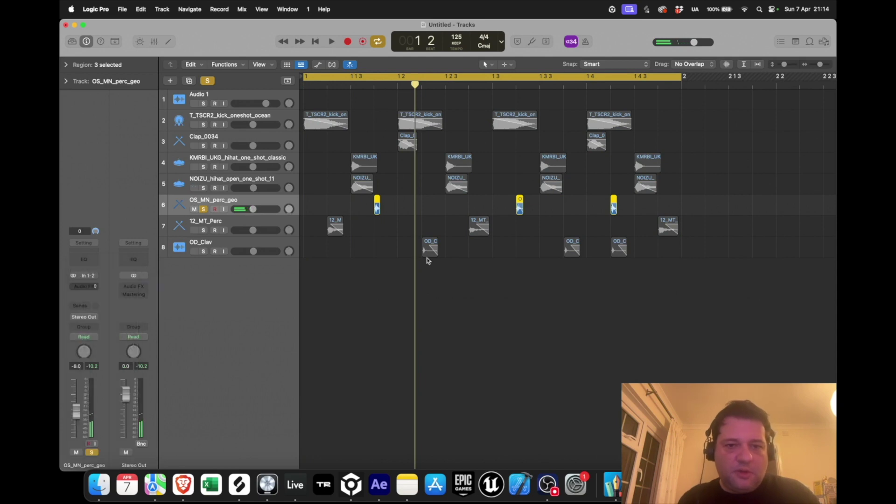
- Raise the low cut and lower the high cut on OS_MN_perc_geo's Pro-Q 3 during playback, and close the plug-in window
key(space)
drag(338, 234, 454, 245)
drag(617, 236, 579, 252)
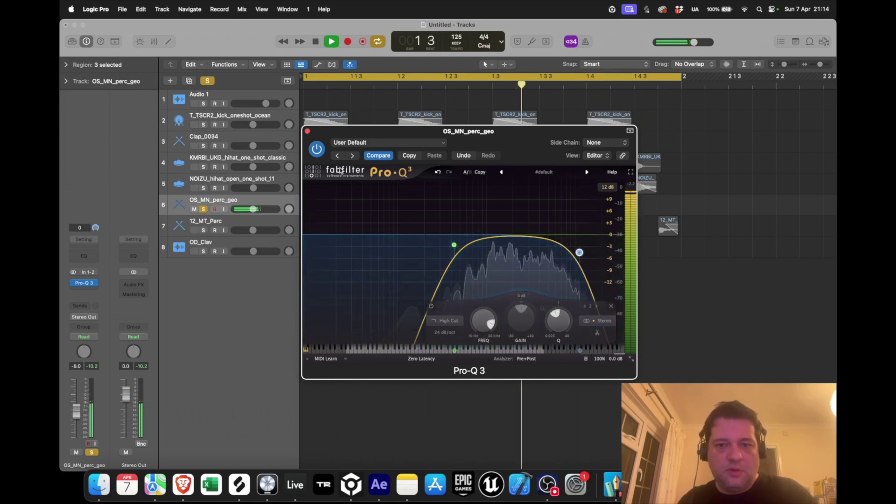
key(space)
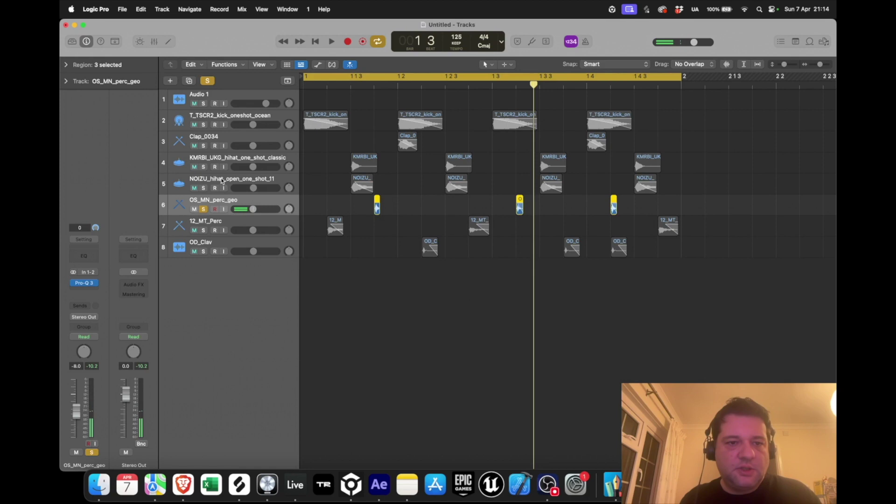
- Insert a stereo Pro-Q 3 equalizer on the NOIZU_hihat_open_one_shot_11 track
click(222, 182)
click(86, 286)
mouse_move(93, 290)
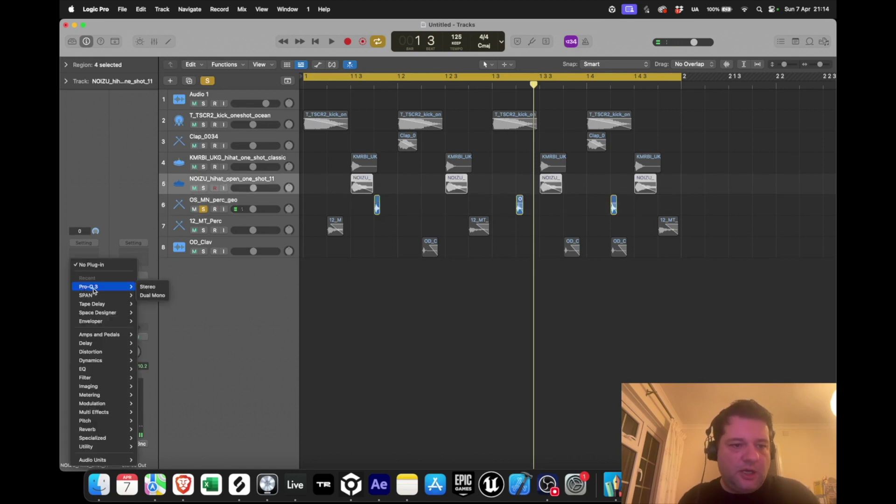
click(157, 290)
- Move the solo from OS_MN_perc_geo to the open hi-hat track and raise its Pro-Q 3 low cut to about 330 Hz during playback
key(space)
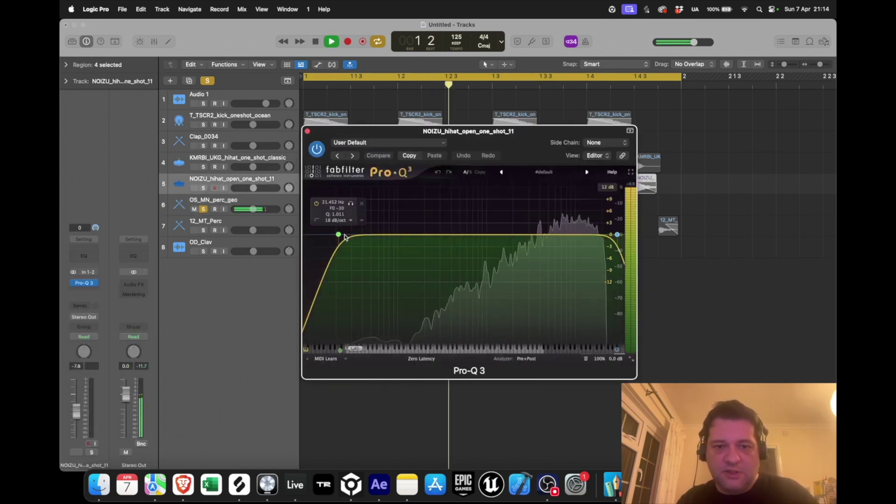
key(space)
click(204, 208)
click(204, 188)
key(space)
drag(339, 235, 443, 242)
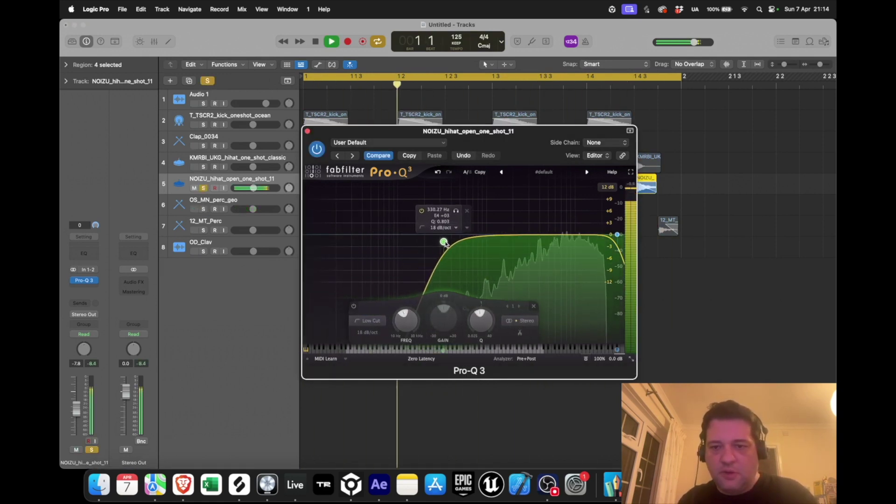
- Add a narrow bell cut on the open hi-hat at about 3965 Hz with -8.75 dB gain and a Q of about 14
click(539, 237)
drag(554, 321, 555, 286)
drag(518, 322, 518, 365)
- Add a second narrow bell cut on the open hi-hat at about 1549 Hz with about -7 dB gain
drag(504, 242, 504, 260)
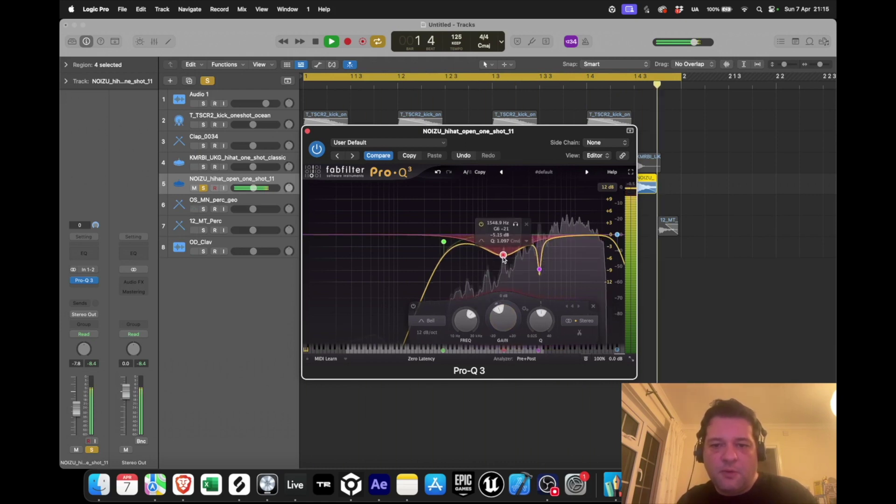
drag(541, 324, 540, 286)
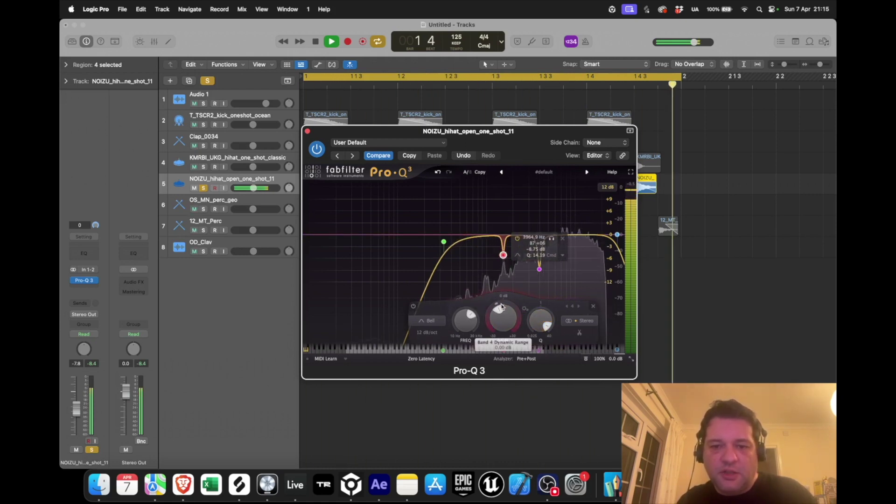
drag(502, 317, 502, 327)
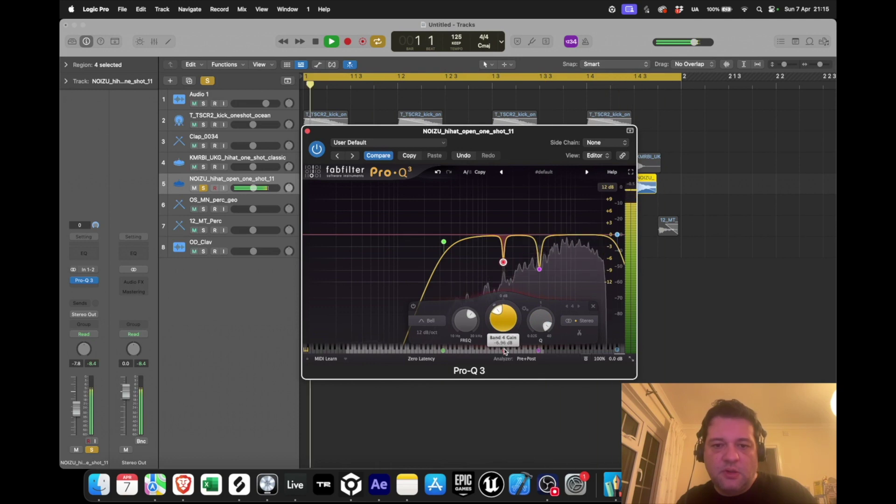
- Add a third narrow bell cut on the open hi-hat at about 984 Hz and -10 dB, close the equalizer, and unsolo the track
drag(485, 242, 484, 250)
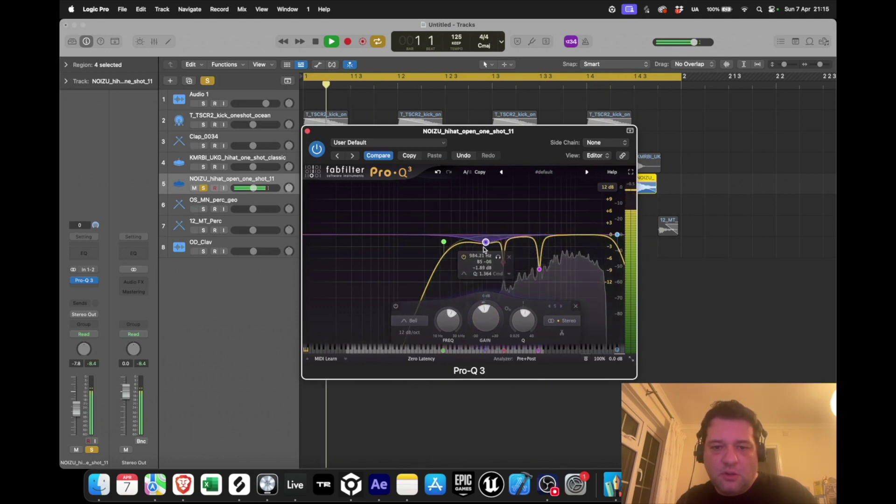
drag(522, 322, 524, 294)
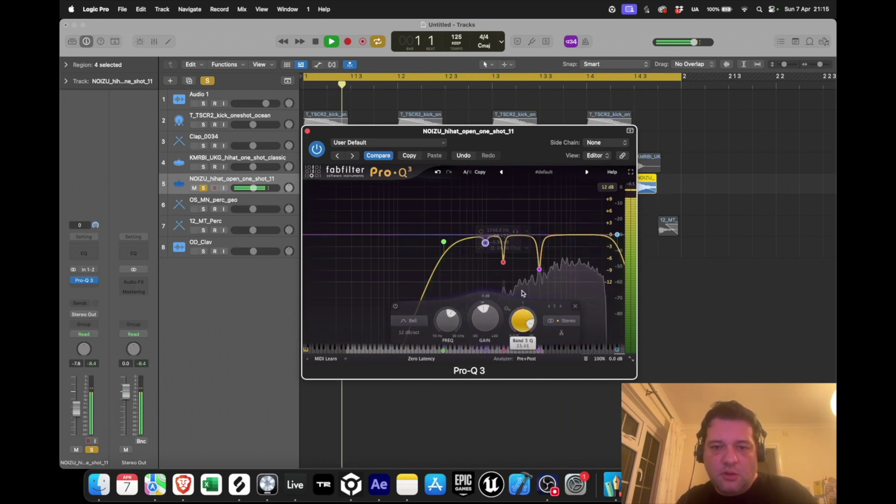
drag(478, 318, 481, 341)
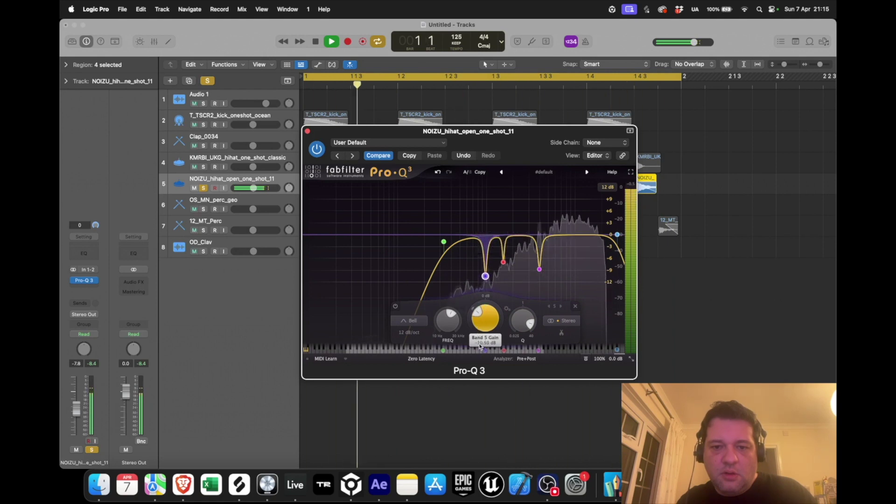
key(space)
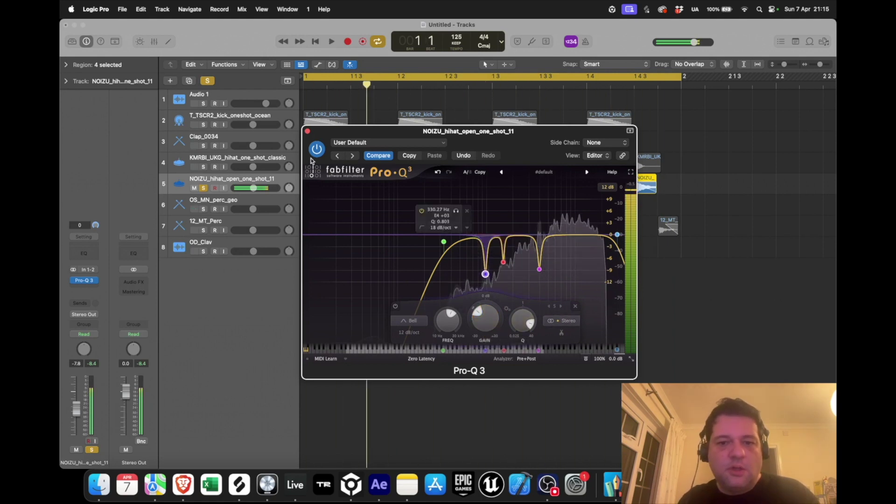
click(308, 132)
click(202, 188)
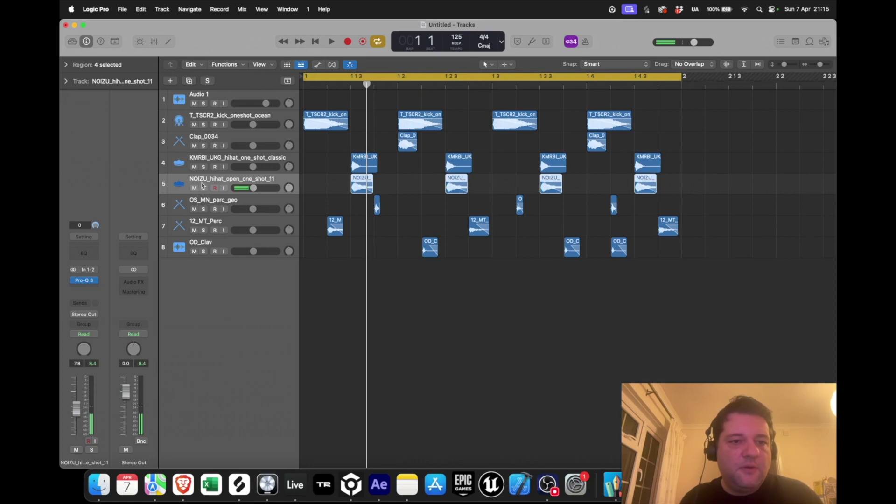
- Solo the KMRBI_UKG_hihat_one_shot_classic track in the playing loop and insert a stereo Pro-Q 3 on it
click(213, 158)
click(204, 167)
key(space)
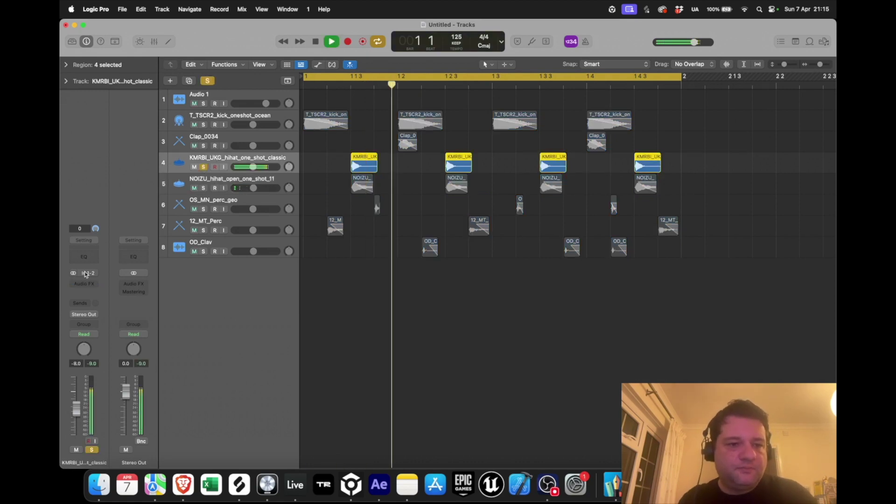
click(91, 284)
click(147, 286)
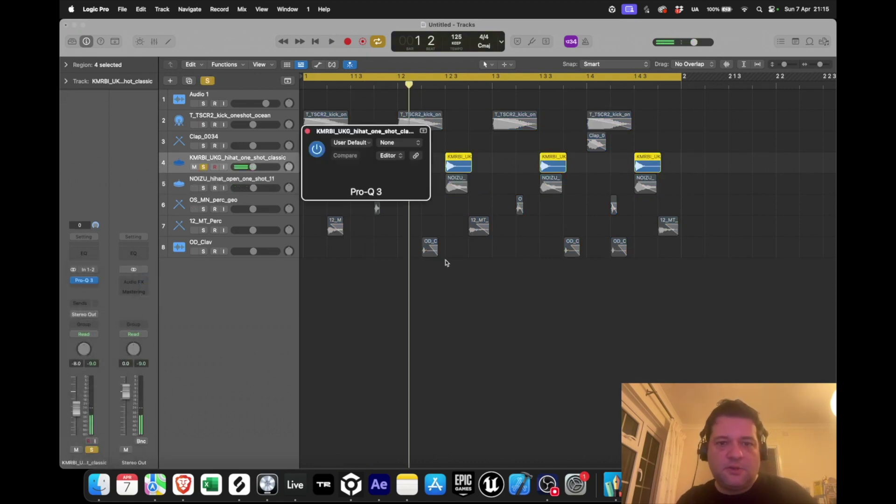
- Raise the low cut on the KMRBI hi-hat's Pro-Q 3 to about 1597 Hz, close the plug-in window, and unsolo the track
drag(337, 236, 504, 242)
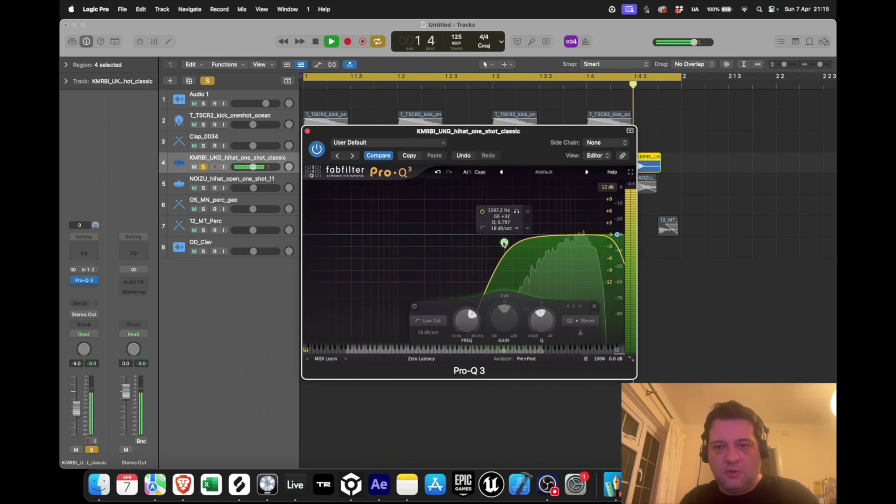
key(space)
click(307, 132)
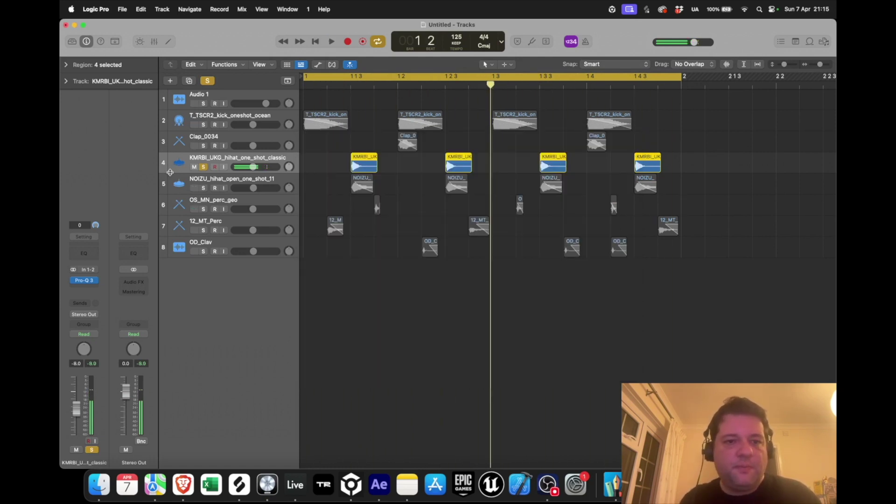
click(203, 167)
- Insert a stereo Pro-Q 3 equalizer on the Clap_0034 track
click(236, 138)
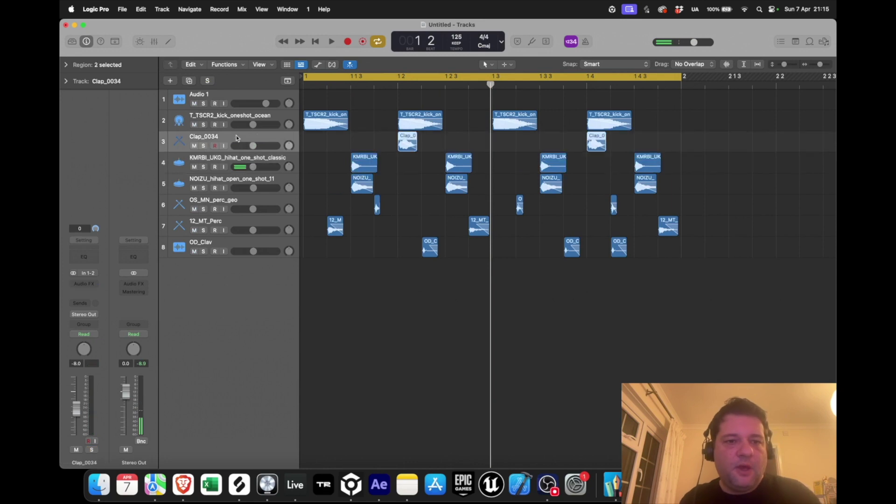
click(87, 284)
mouse_move(89, 287)
click(152, 286)
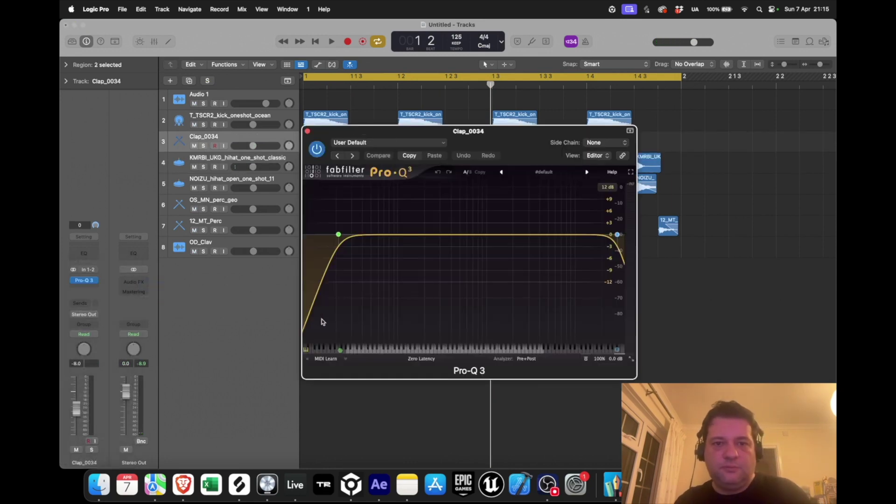
- Solo Clap_0034 and raise the low cut on its Pro-Q 3 to somewhat above 322 Hz during playback
key(space)
drag(339, 234, 443, 241)
key(space)
click(204, 146)
key(space)
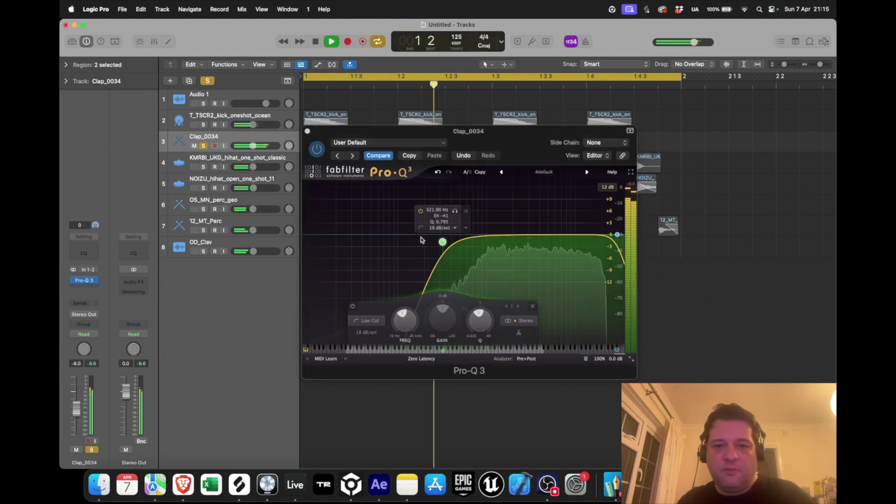
drag(442, 242, 449, 235)
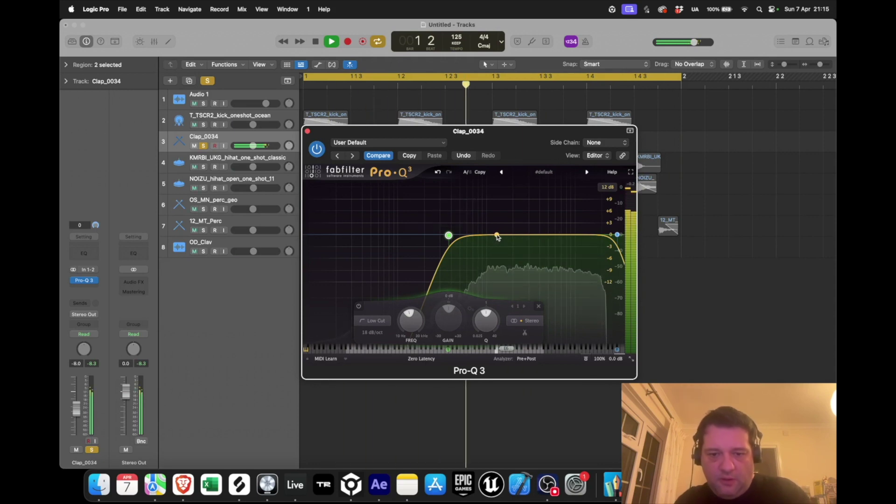
- Add a bell cut on Clap_0034 at about 1403 Hz and -3.3 dB, close the equalizer, stop playback, and unsolo the track
mouse_move(498, 237)
mouse_down()
mouse_move(494, 254)
mouse_move(500, 246)
mouse_up()
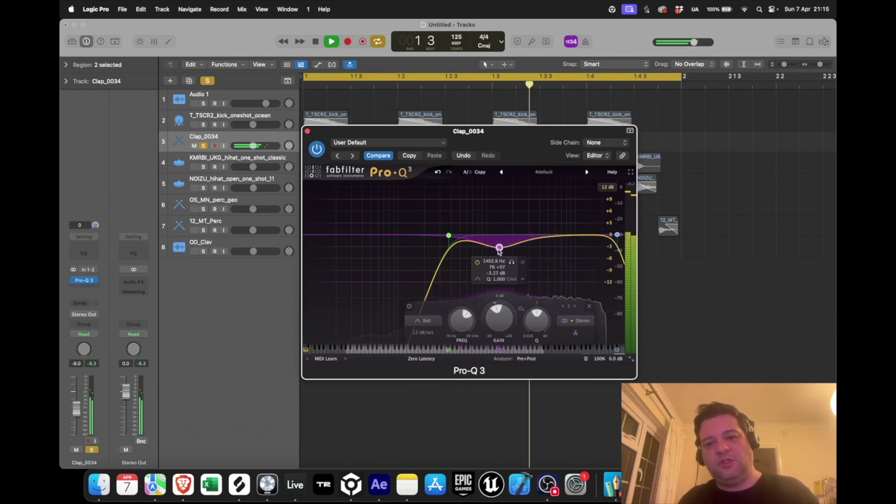
click(308, 130)
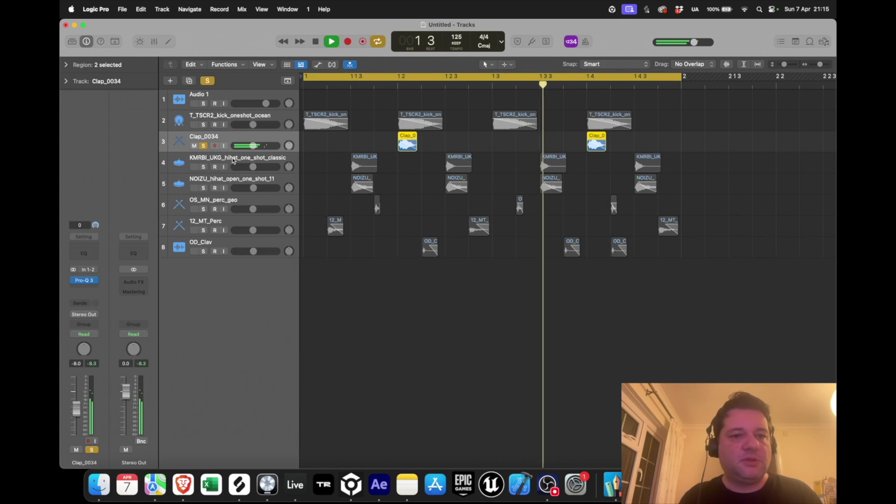
key(space)
click(204, 146)
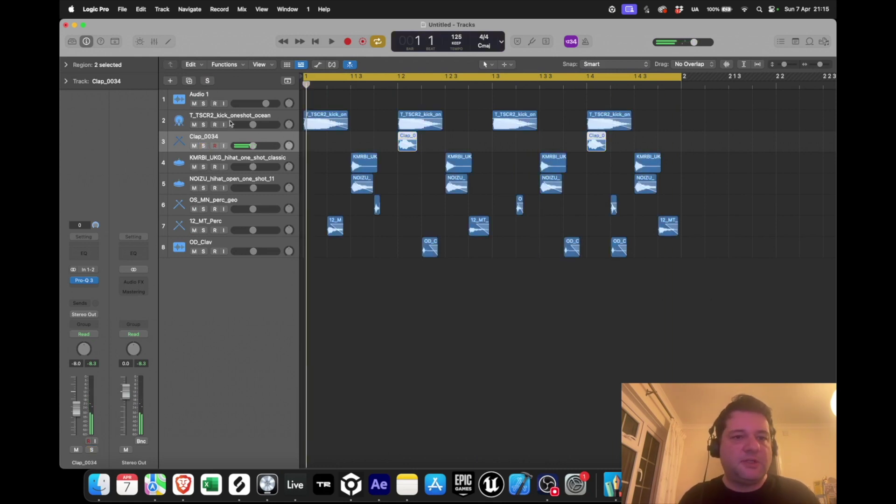
- Insert a stereo Pro-Q 3 on the T_TSCR2_kick_oneshot_ocean track and raise its low cut to about 41 Hz
click(229, 118)
click(94, 285)
mouse_move(103, 290)
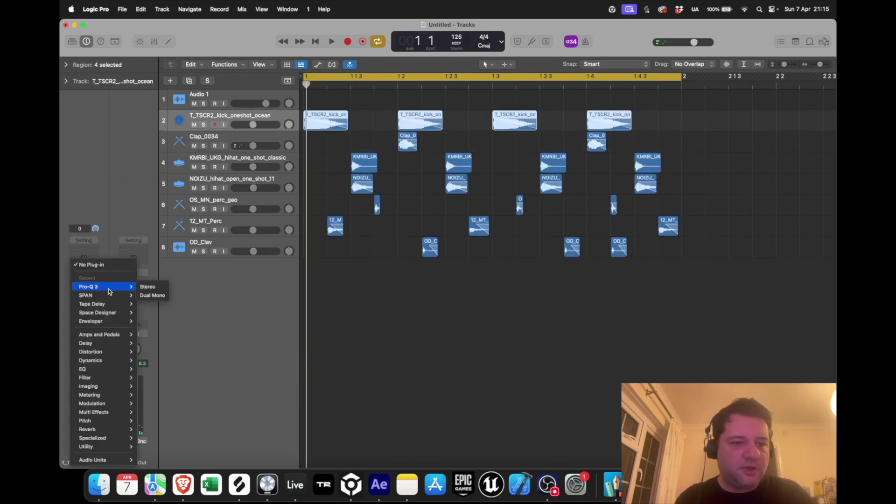
click(158, 287)
key(space)
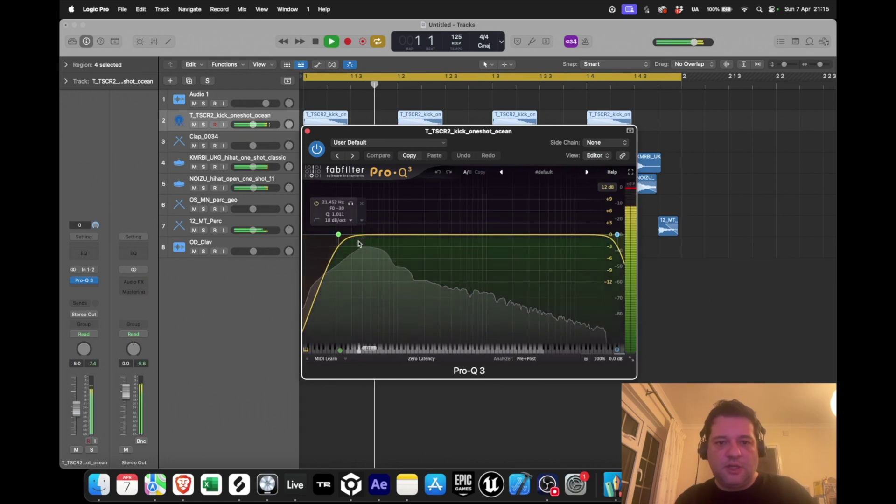
drag(339, 235, 362, 235)
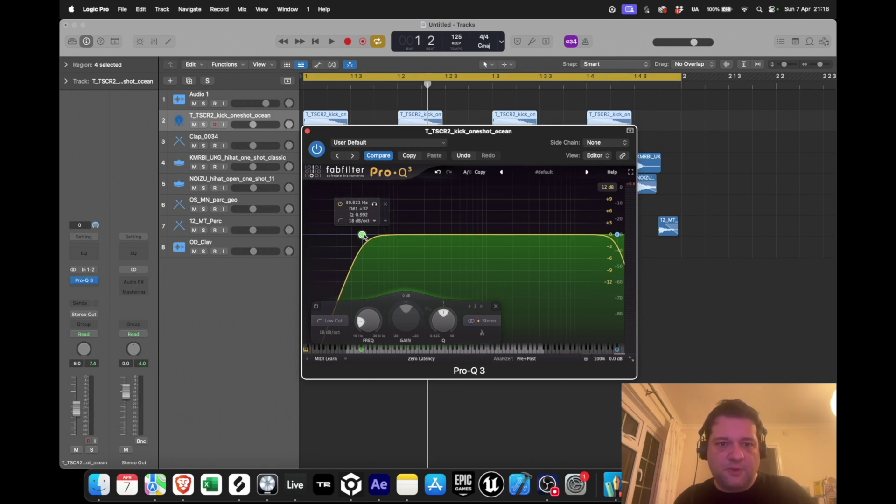
drag(362, 236, 363, 236)
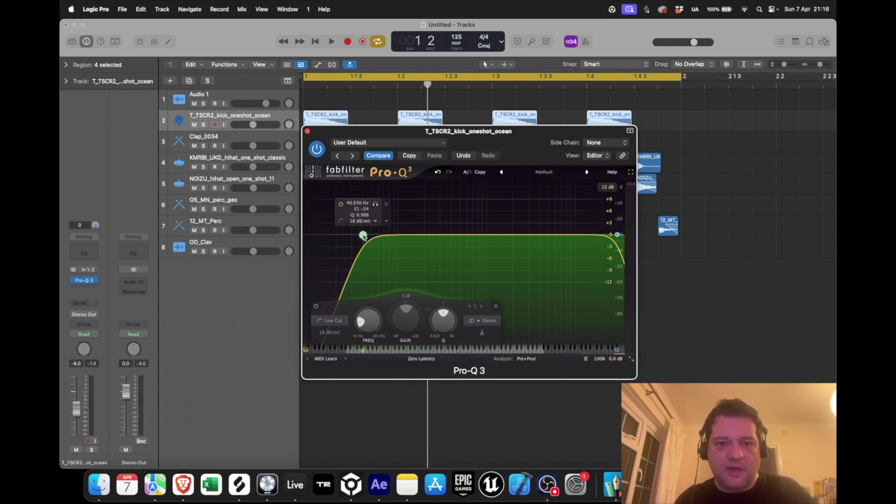
- Lower the kick Pro-Q 3's output level to about -1.2 dB, check its peak meter during playback, and close the equalizer
key(space)
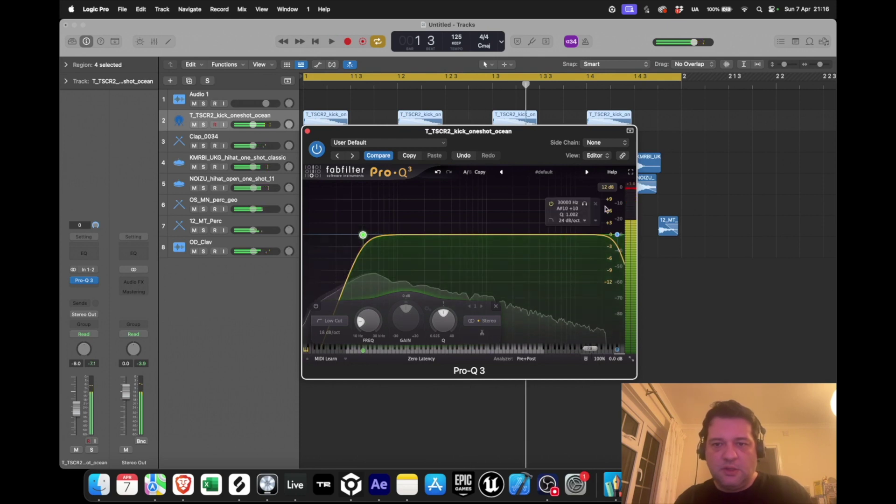
key(space)
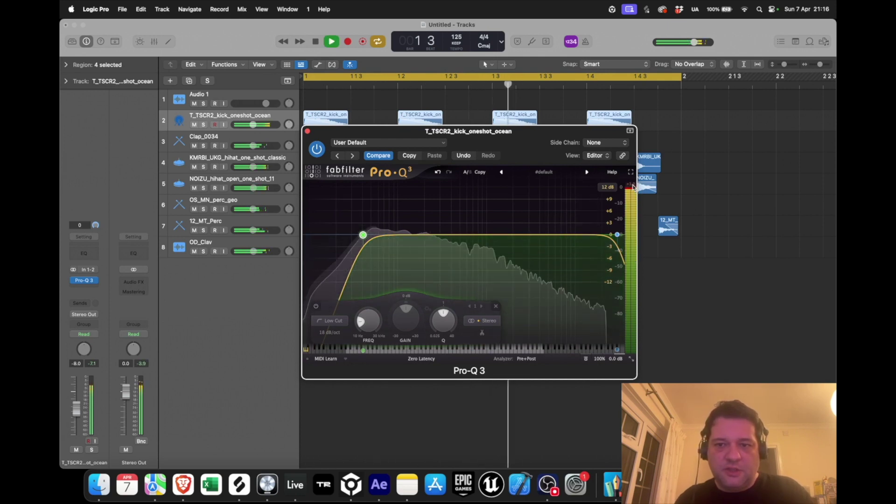
key(space)
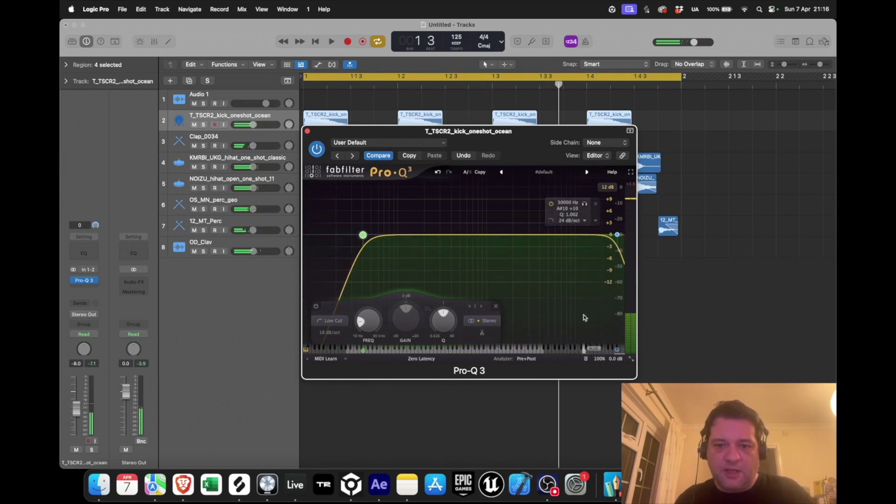
mouse_move(608, 327)
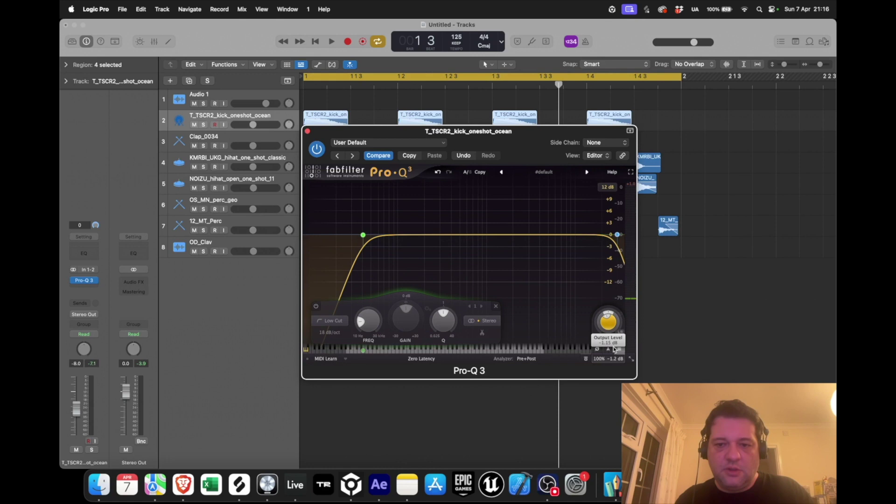
key(space)
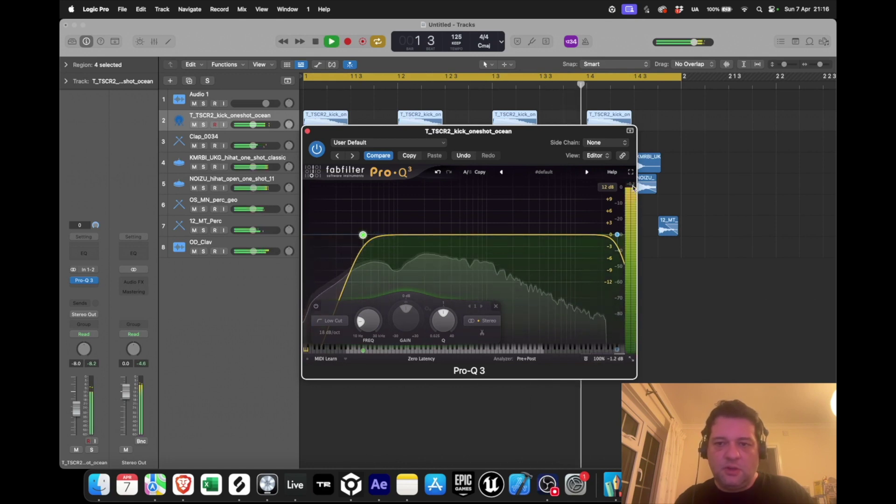
key(space)
click(306, 130)
- Check the Pro-Q 3 output meters on the Clap_0034 and KMRBI_UKG_hihat_one_shot_classic tracks for clipping during playback
click(229, 138)
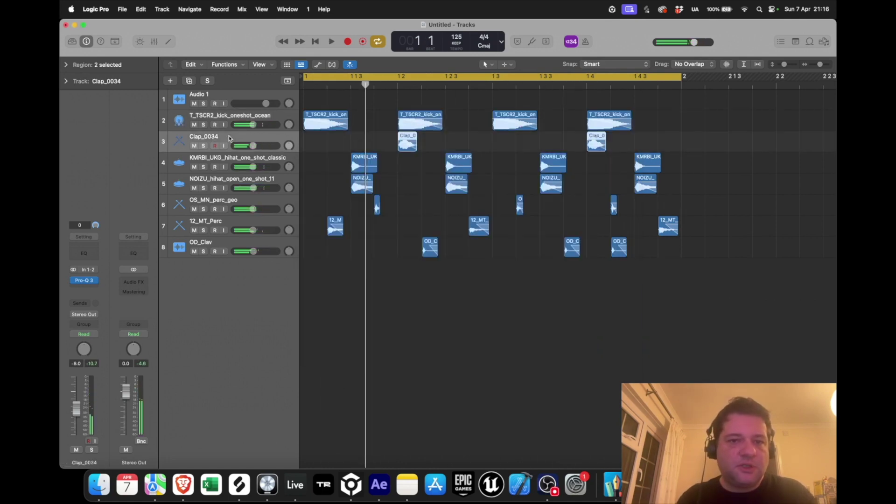
click(86, 281)
key(space)
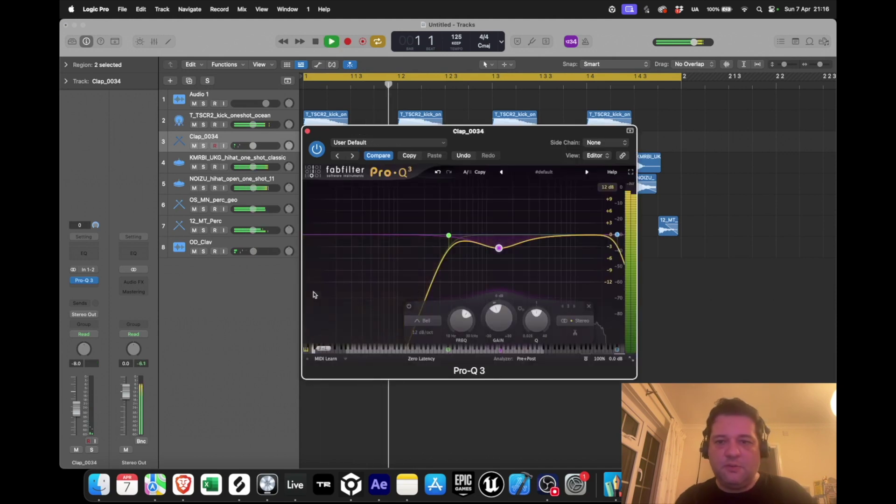
click(307, 131)
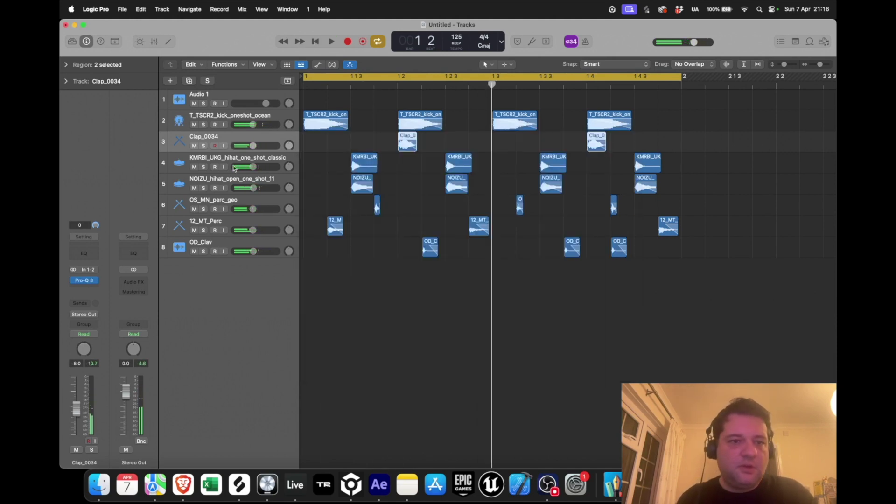
click(230, 156)
click(85, 281)
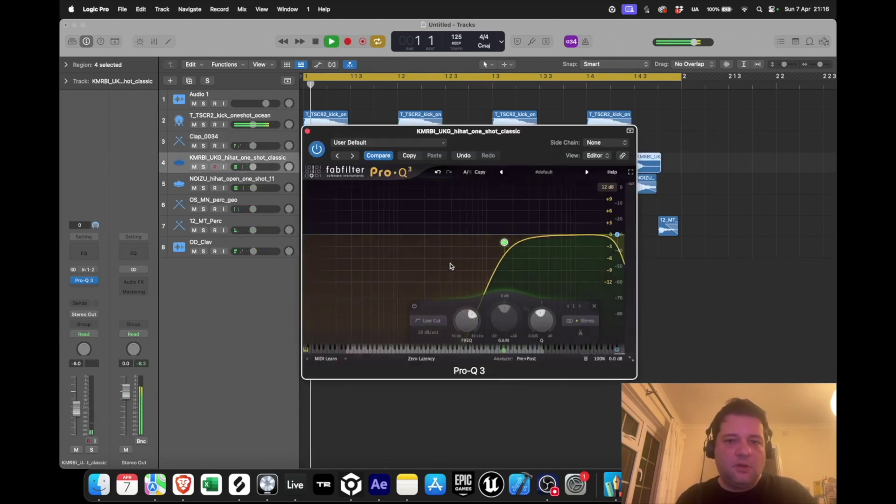
key(space)
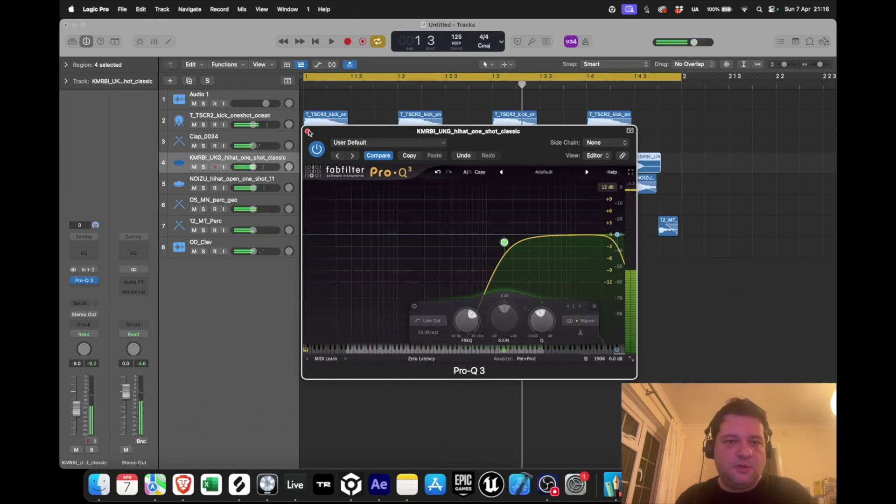
click(307, 131)
- Check the Pro-Q 3 output meters on the NOIZU_hihat_open_one_shot_11 and OS_MN_perc_geo tracks for clipping
click(234, 182)
click(83, 281)
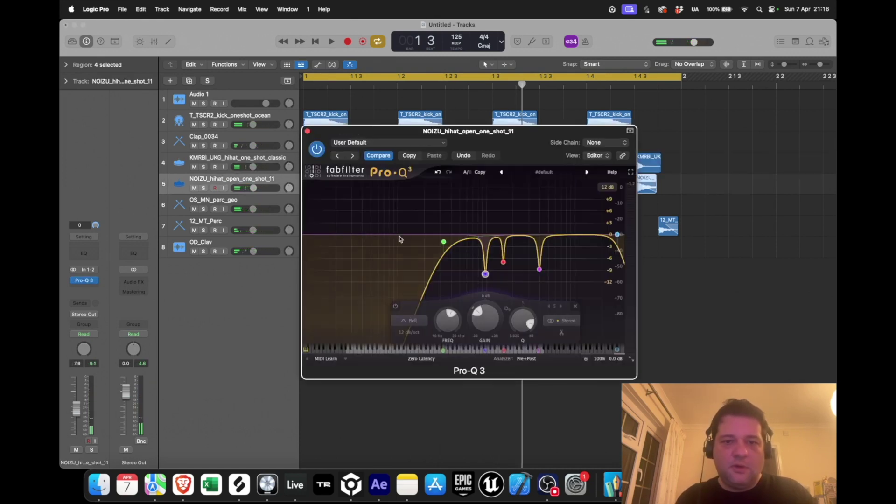
click(307, 131)
click(229, 201)
click(84, 281)
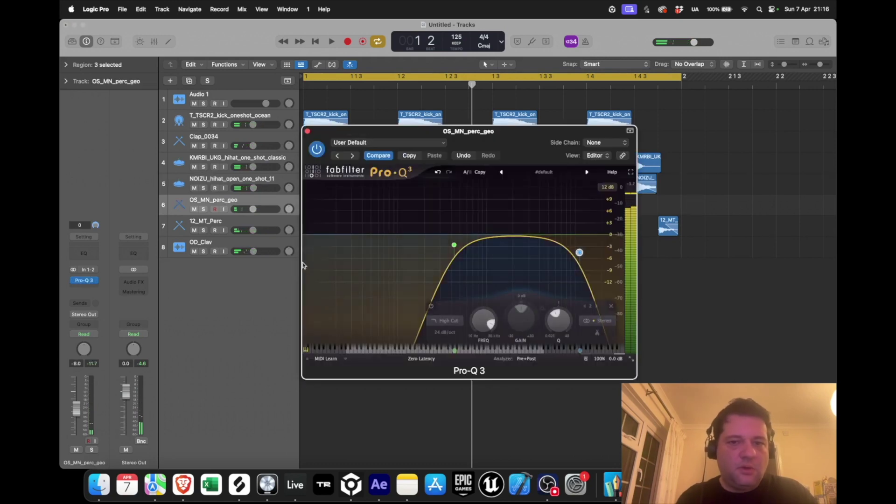
click(308, 131)
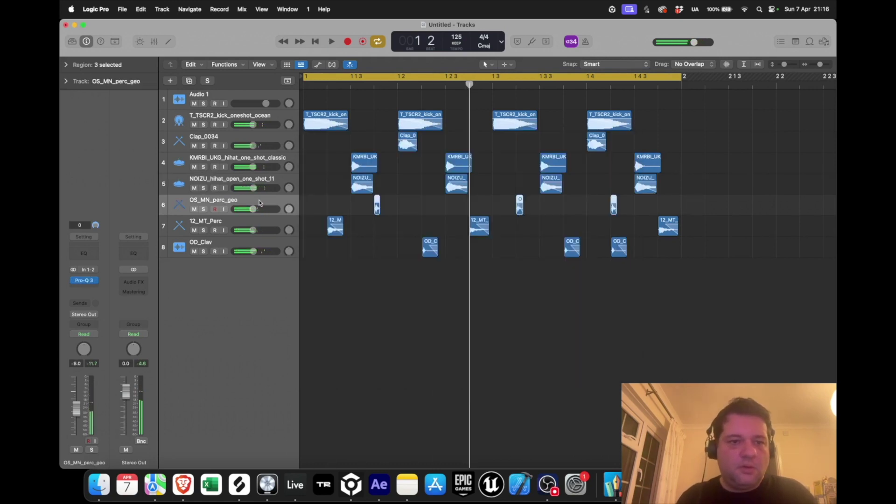
- Check the Pro-Q 3 output meters on the 12_MT_Perc and OD_Clav tracks during playback, closing each equalizer
click(226, 221)
click(84, 280)
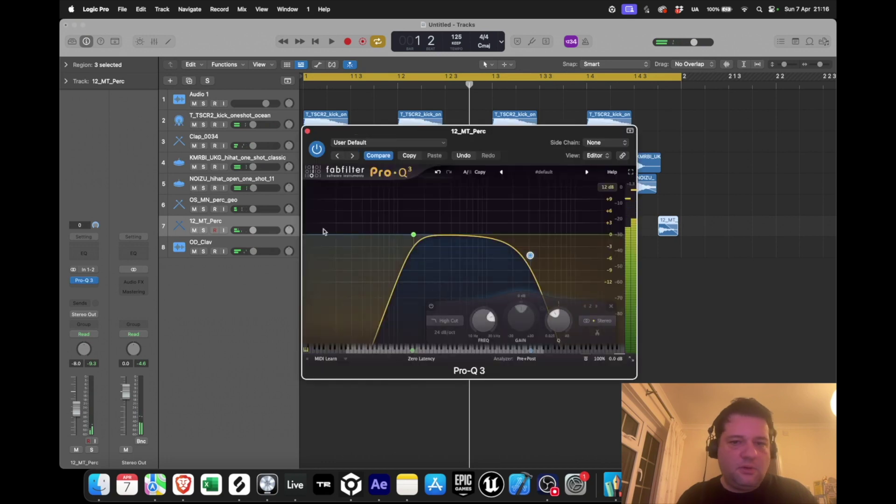
key(space)
key(space)
click(308, 131)
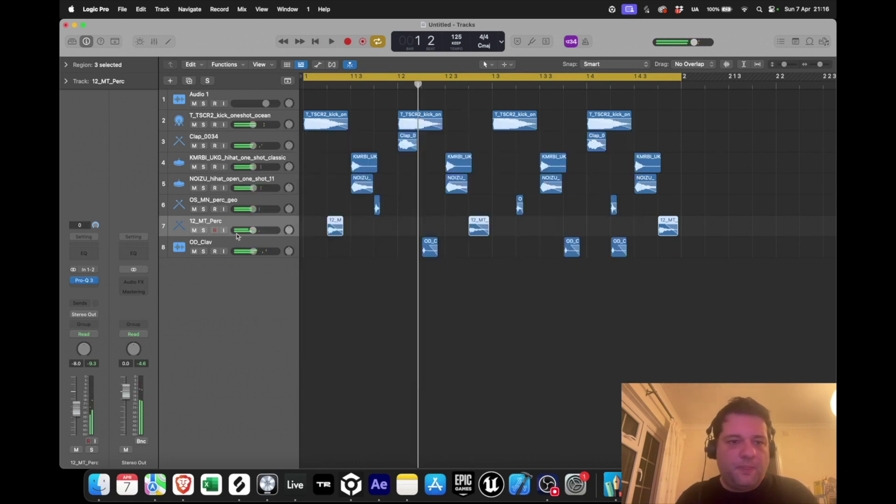
click(227, 243)
click(90, 283)
key(space)
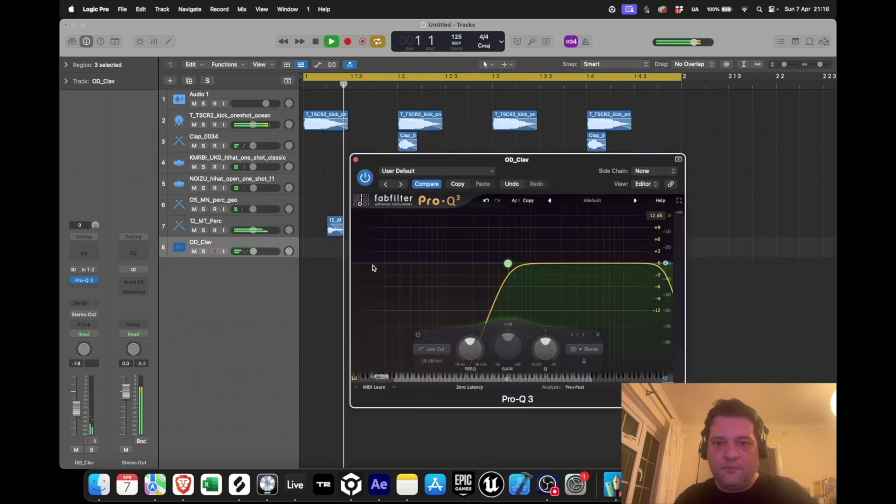
click(356, 159)
- Listen to the complete one-bar drum loop with all tracks playing together, with the whole bar in view
key(space)
scroll(458, 314, down, 5)
scroll(458, 314, up, 5)
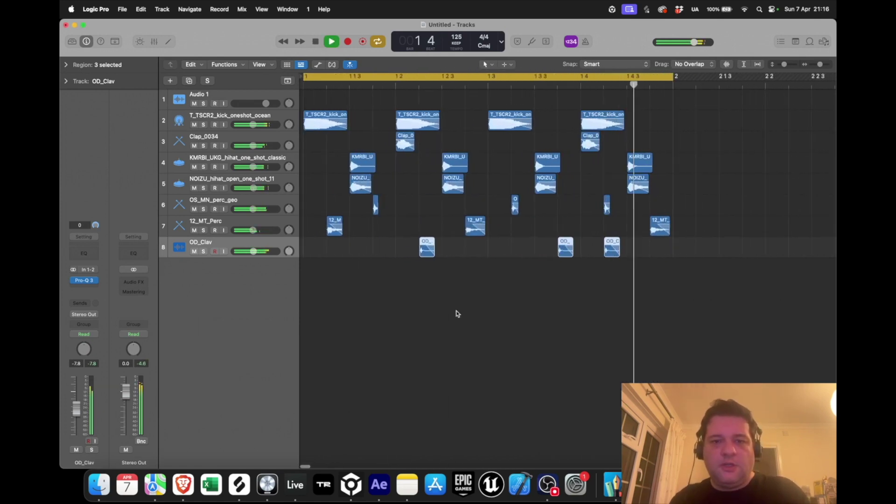
scroll(458, 314, down, 1)
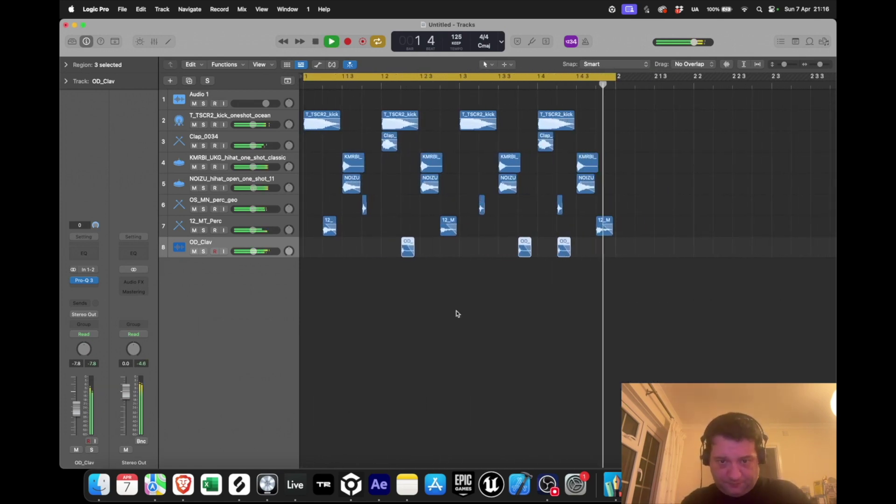
key(space)
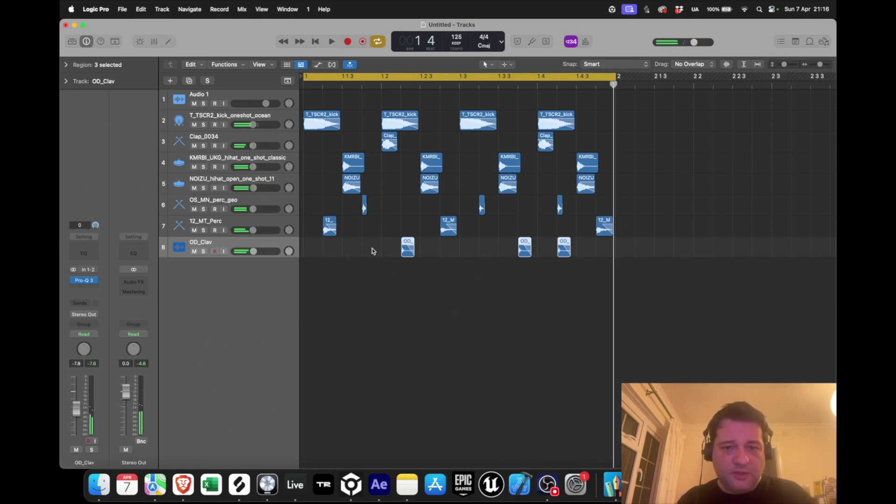
- Select all OS_MN_perc_geo, 12_MT_Perc and OD_Clav regions and show the event list beside the arrangement
drag(655, 207, 261, 278)
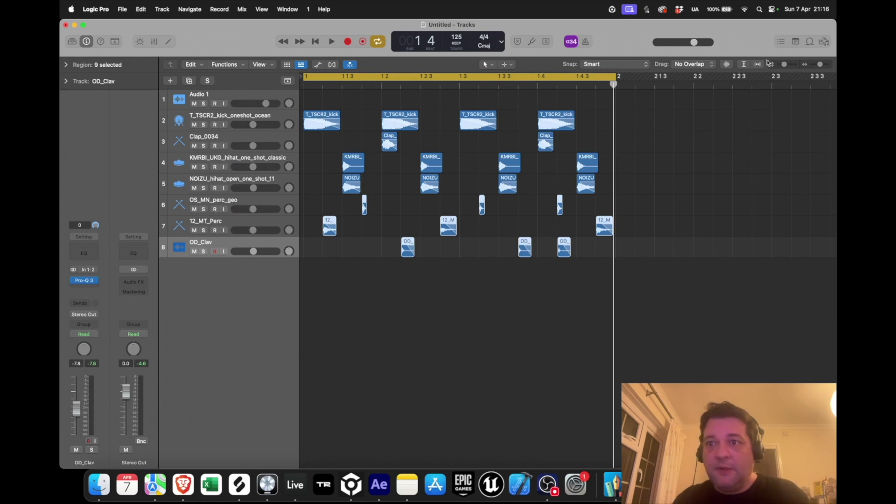
click(780, 42)
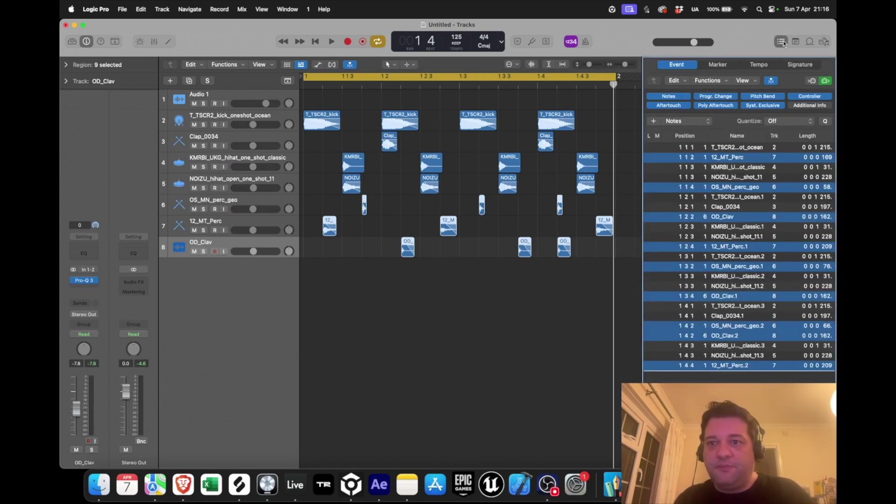
click(784, 43)
click(780, 43)
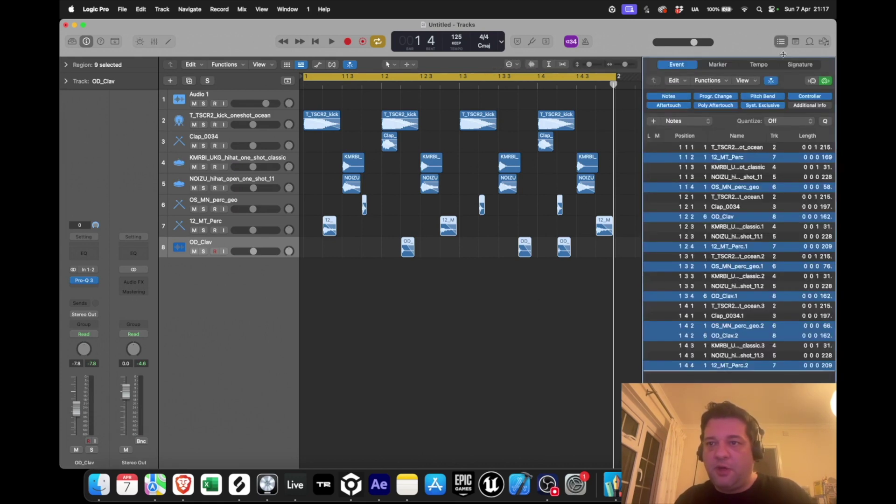
click(782, 42)
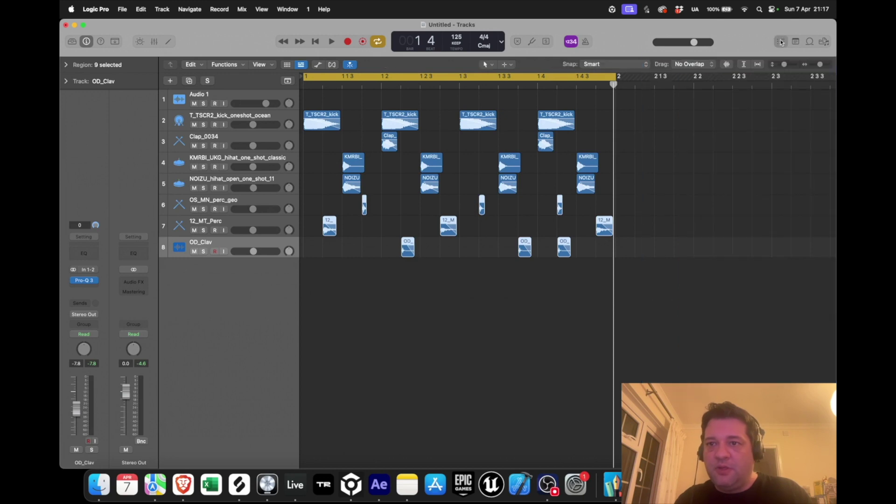
click(782, 42)
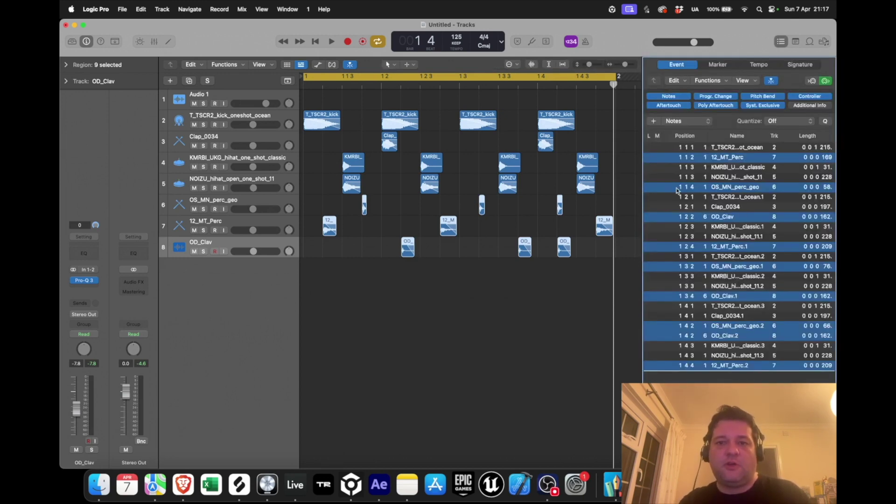
- Examine how the kick, percussion and hi-hat regions in the arrangement correspond to the entries in the event list
drag(626, 274, 508, 111)
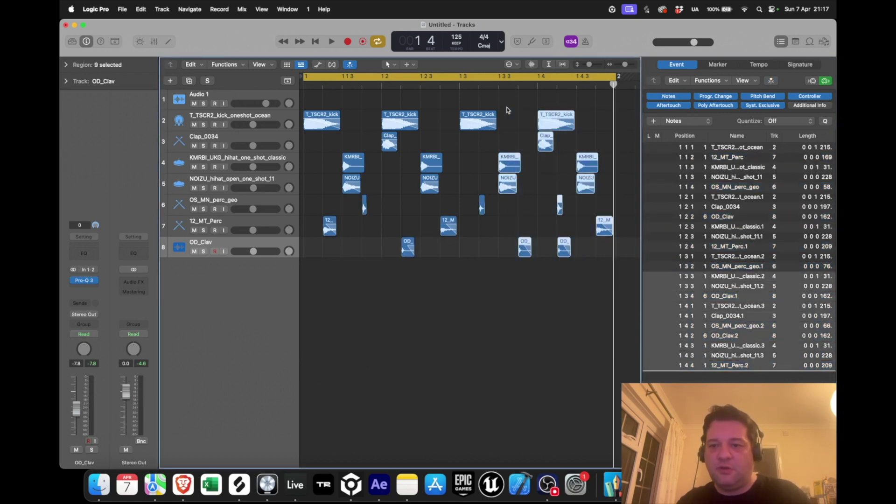
drag(634, 278, 301, 103)
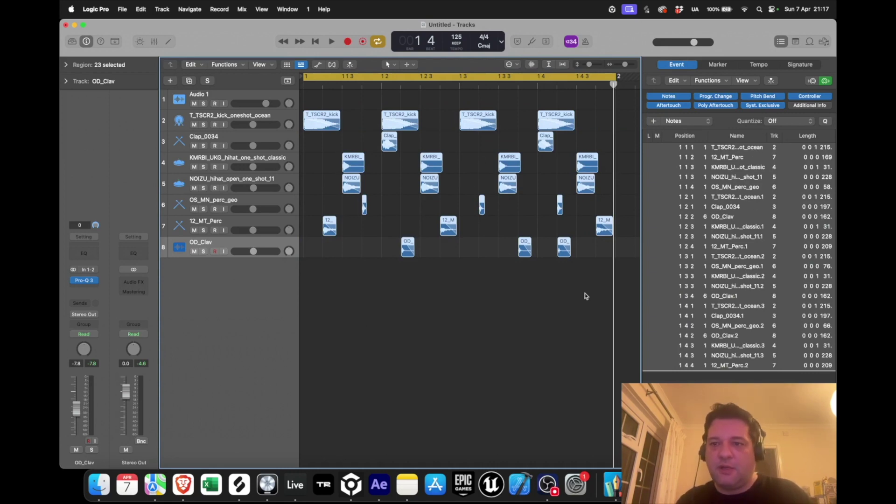
click(502, 319)
click(323, 117)
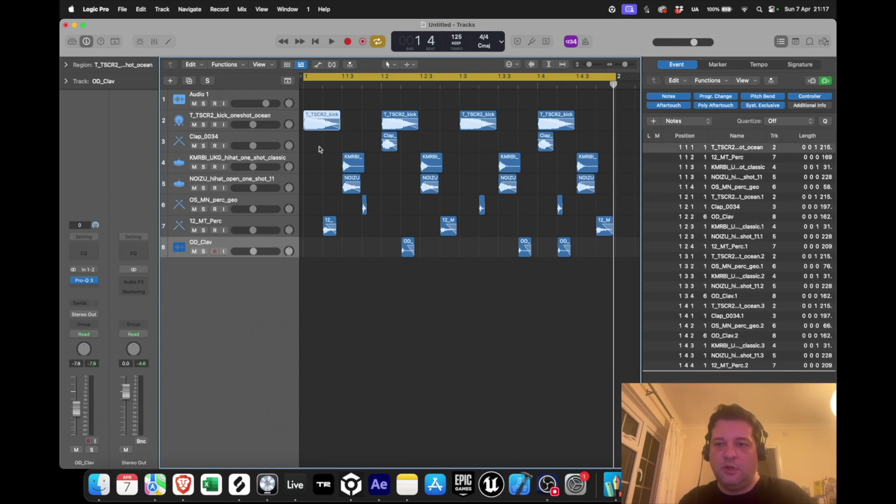
click(329, 224)
click(355, 159)
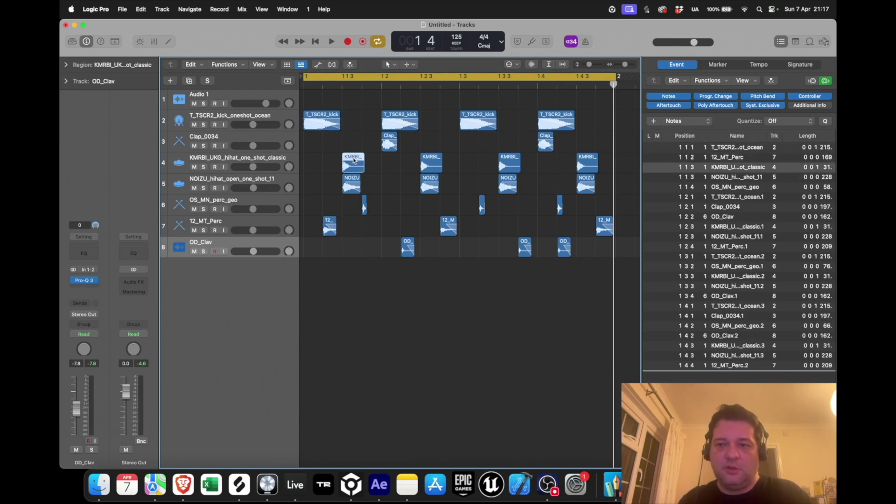
click(350, 186)
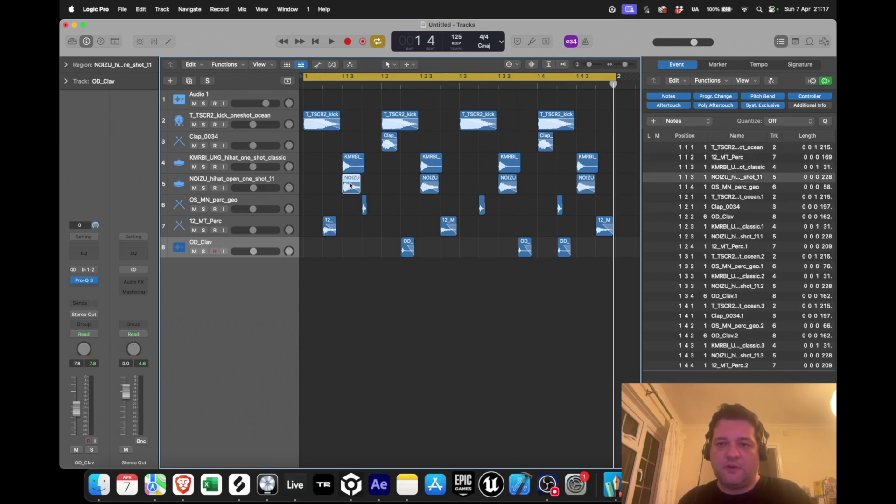
- Select all regions on the OS_MN_perc_geo, 12_MT_Perc and OD_Clav tracks and quantize them to 1/16 Swing D
click(469, 328)
drag(628, 274, 301, 200)
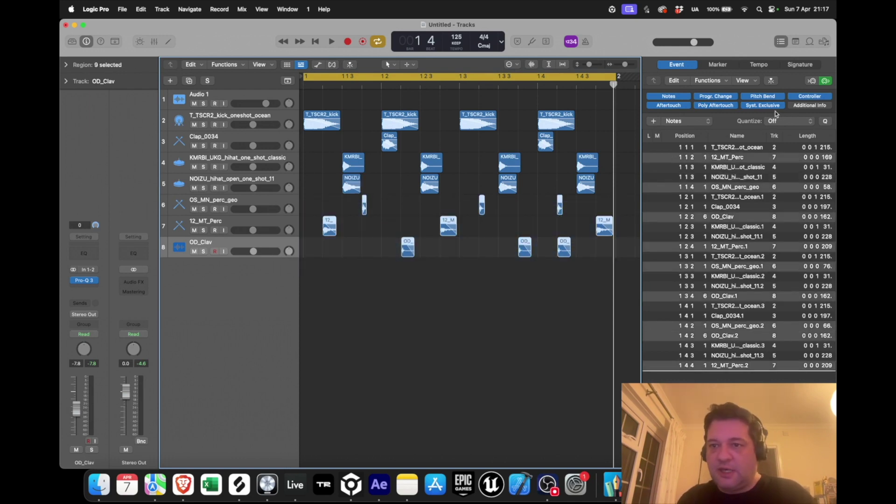
click(807, 125)
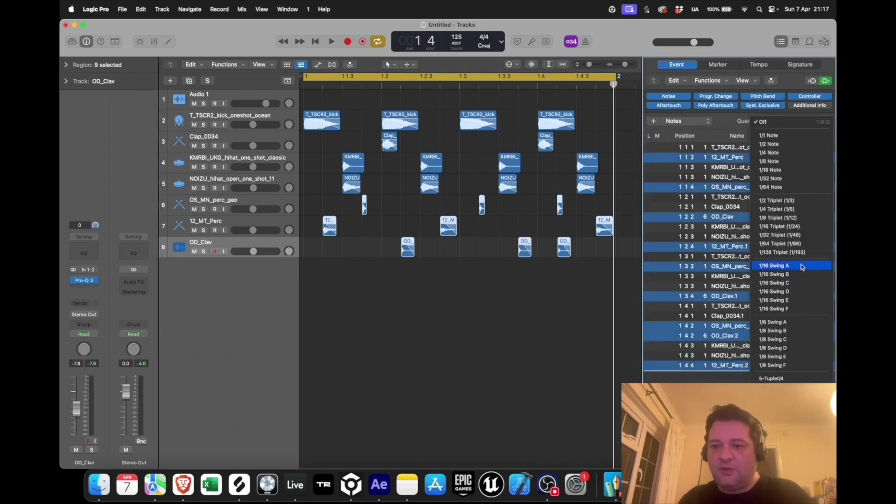
click(800, 294)
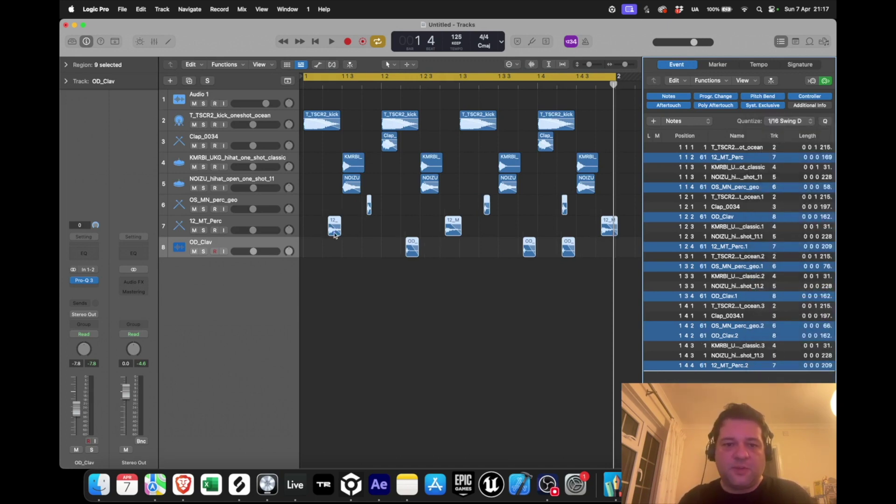
- Inspect the first OS_MN_perc_geo region's offset from the 1 1 4 grid line by placing the playhead there
click(355, 258)
click(368, 205)
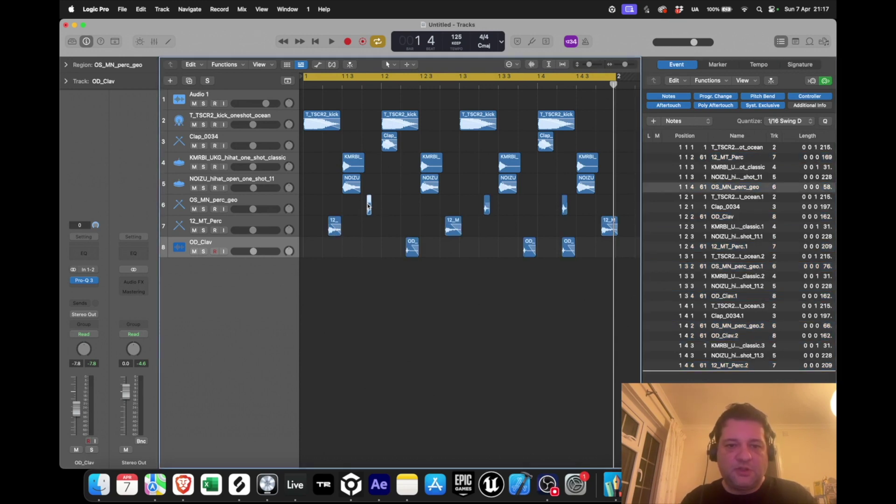
scroll(359, 187, up, 6)
click(340, 85)
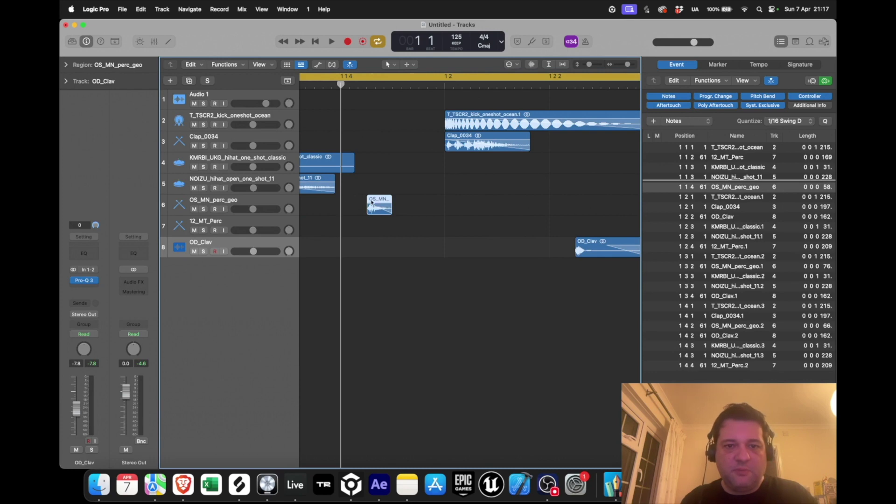
scroll(471, 214, down, 5)
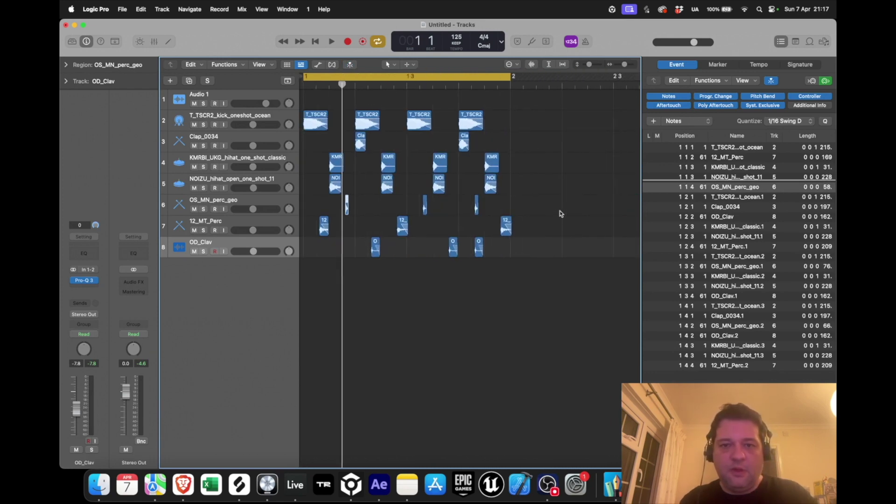
- Deselect the regions and play the loop to hear the swing-quantized percussion
click(560, 211)
key(space)
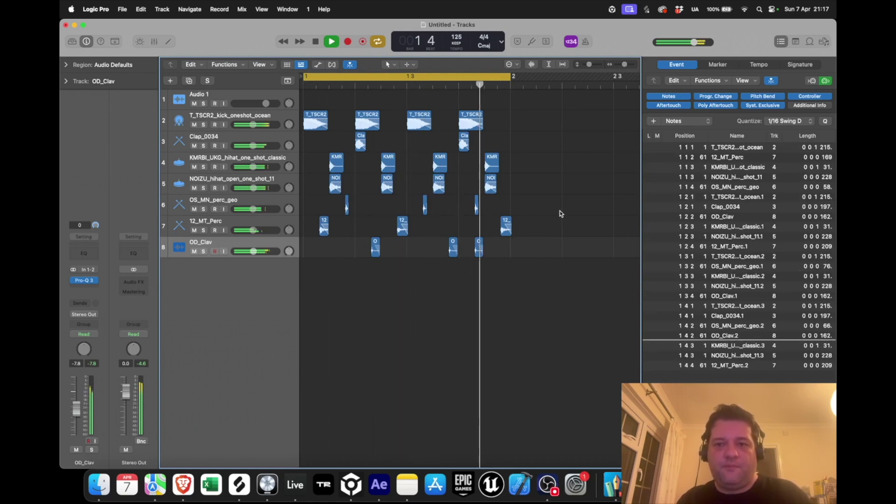
key(space)
- Hide the event list, zoom in horizontally on the one-bar arrangement and play the loop
click(673, 68)
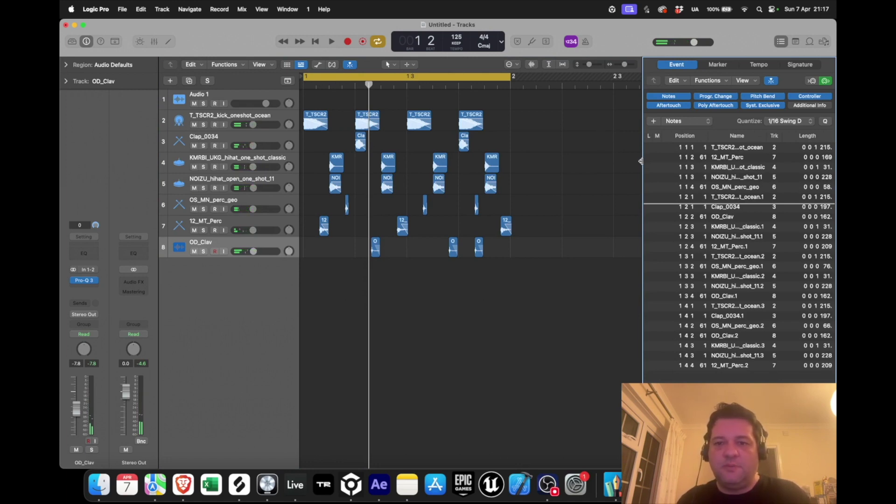
drag(641, 161, 834, 170)
scroll(497, 304, up, 5)
scroll(496, 304, down, 2)
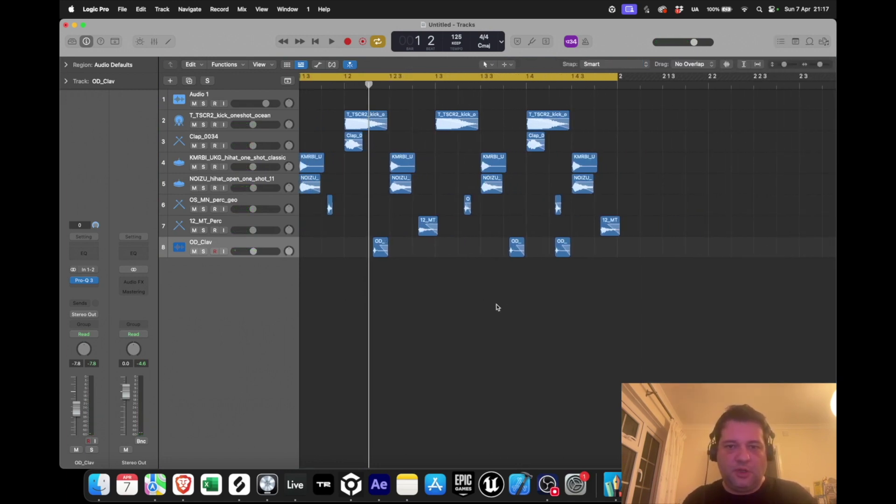
scroll(496, 305, left, 3)
key(space)
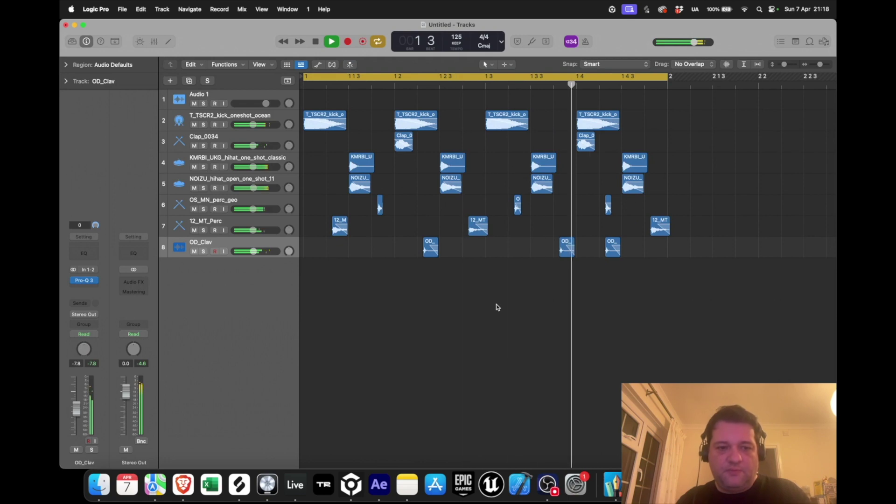
key(space)
- Switch to Splice, clear the clav search term and search the samples for "shaker"
click(240, 484)
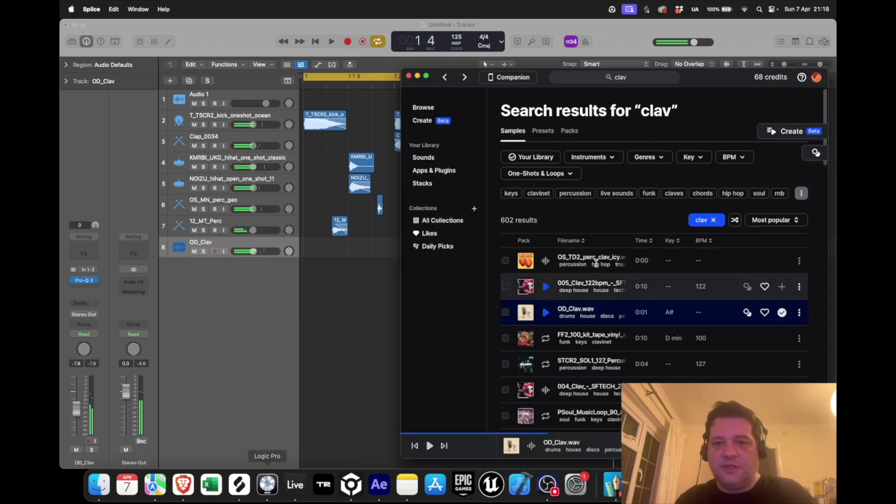
click(713, 220)
click(718, 220)
text(shaker)
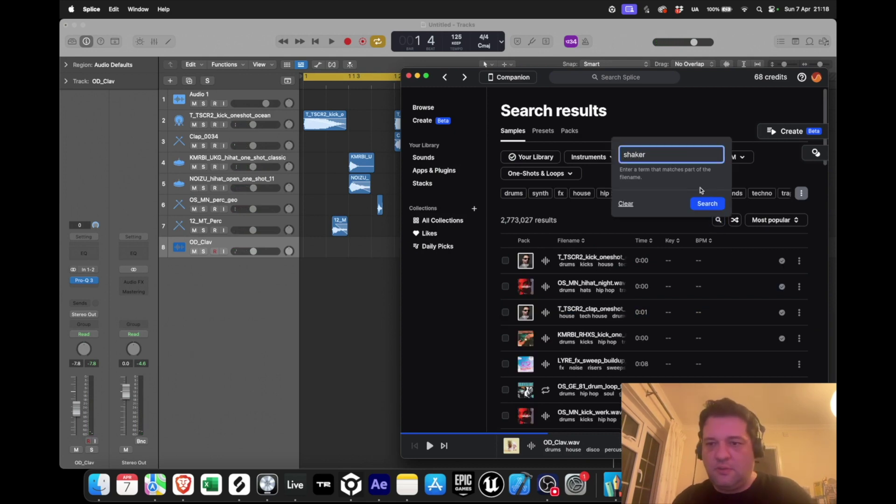
click(706, 204)
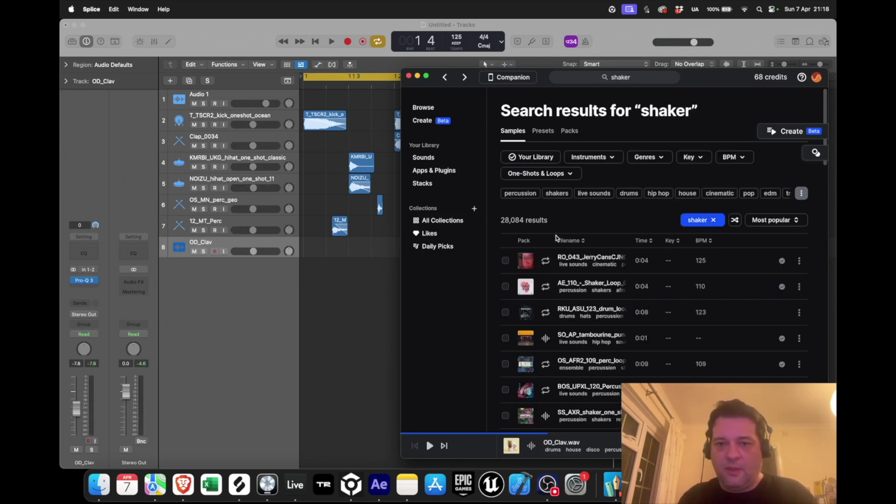
- Audition the 125 BPM RO_043_JerryCans SoftDumbellShaker loop and add it at bar 1 on a new track in the Logic Pro project
click(546, 261)
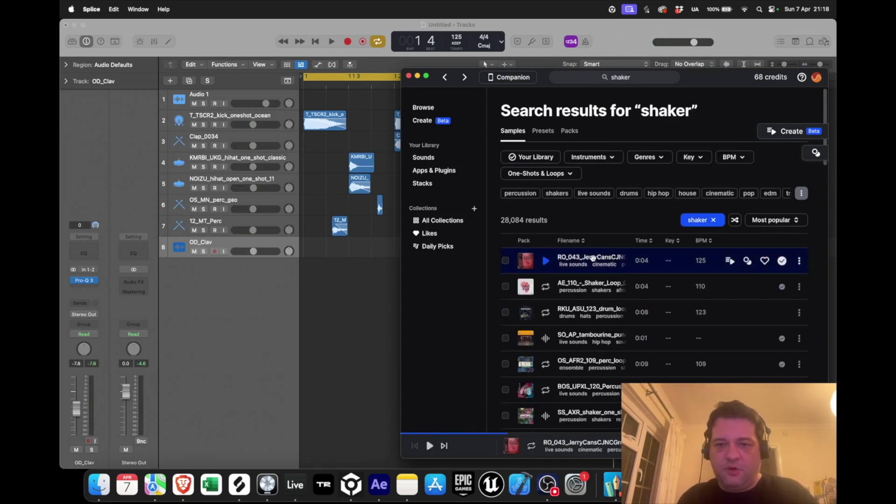
drag(547, 265, 305, 275)
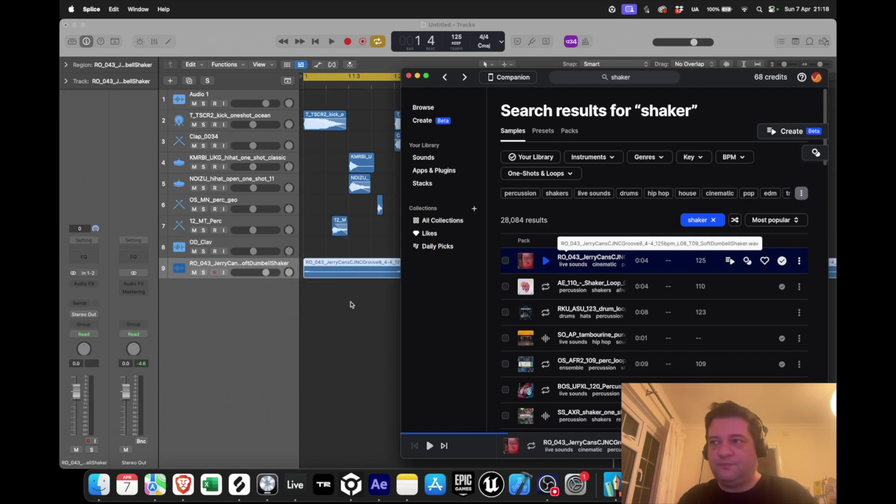
click(351, 304)
- Trim the shaker region to end at bar 2 and enlarge its track height so the waveform is readable
scroll(490, 341, down, 5)
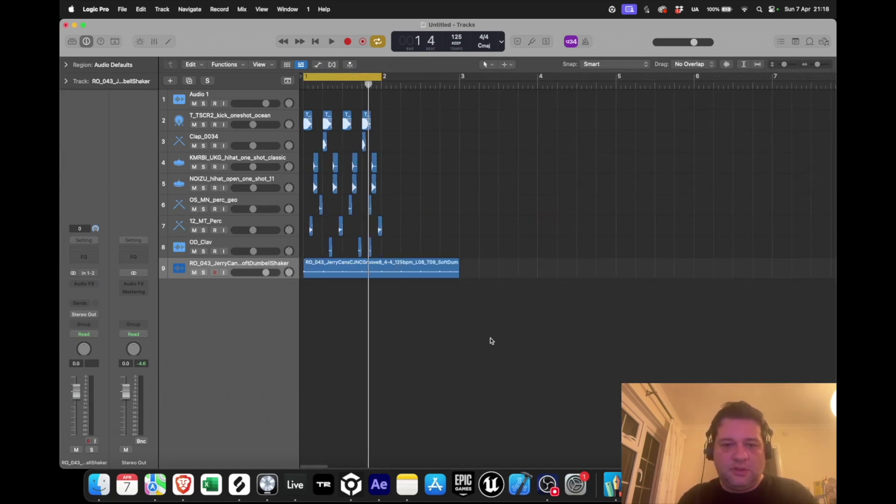
scroll(373, 275, left, 1)
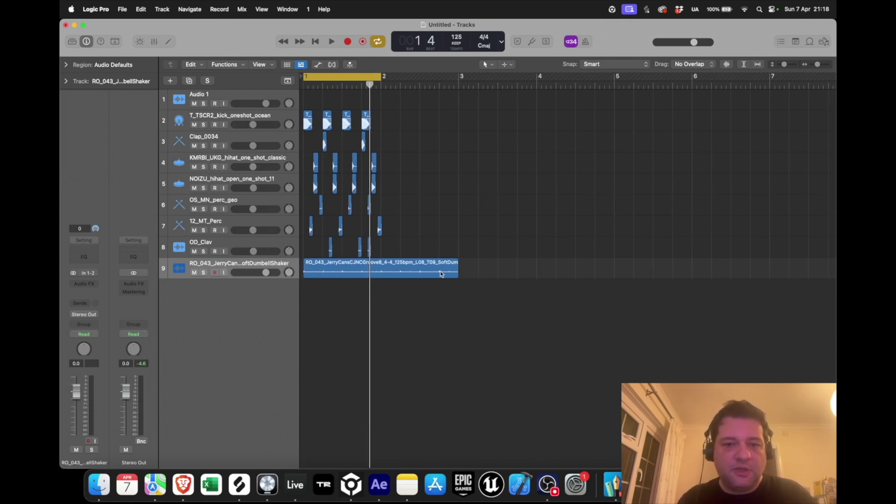
drag(456, 278, 380, 279)
scroll(379, 281, up, 5)
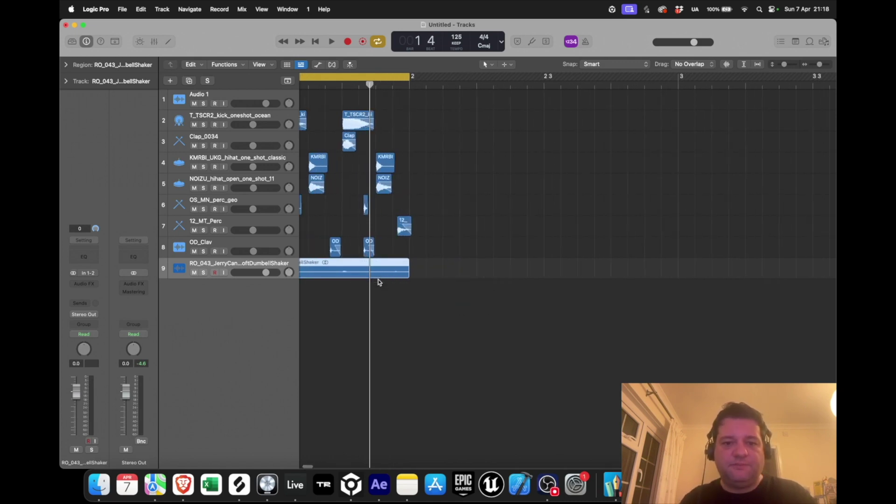
scroll(379, 282, left, 5)
drag(172, 279, 140, 332)
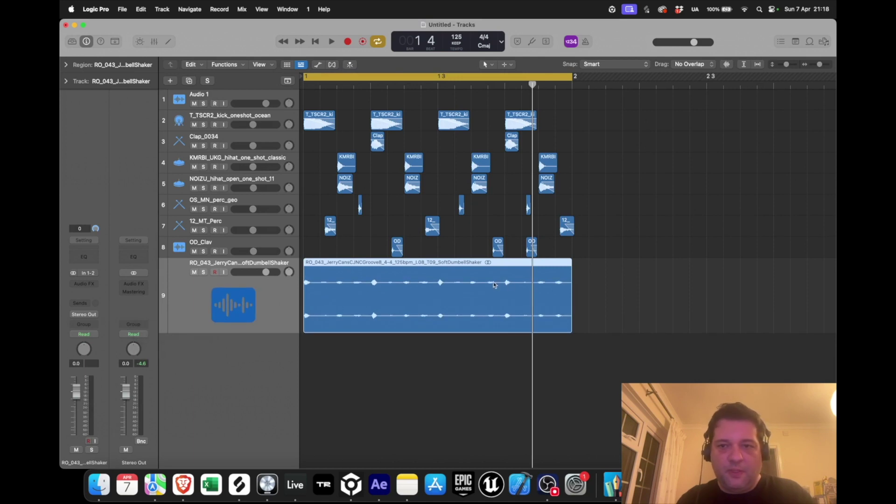
- Quantize the shaker region to 1/16 Swing D in its region parameters
click(788, 42)
click(783, 45)
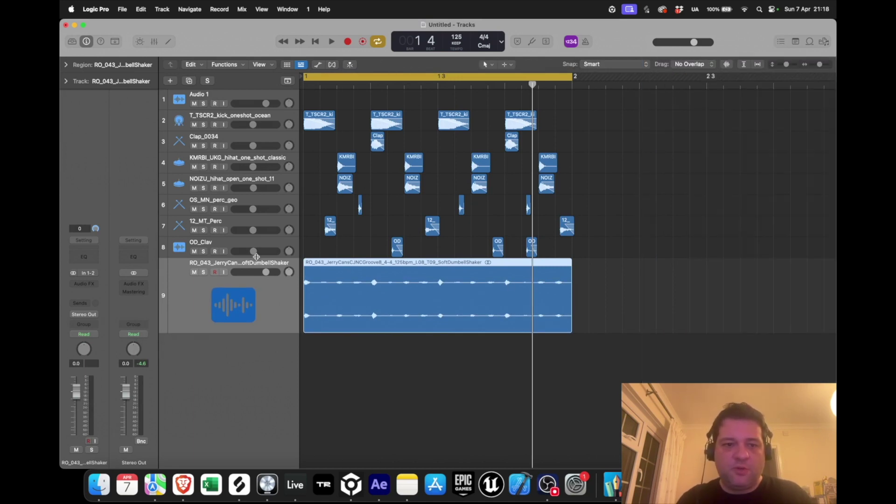
click(66, 65)
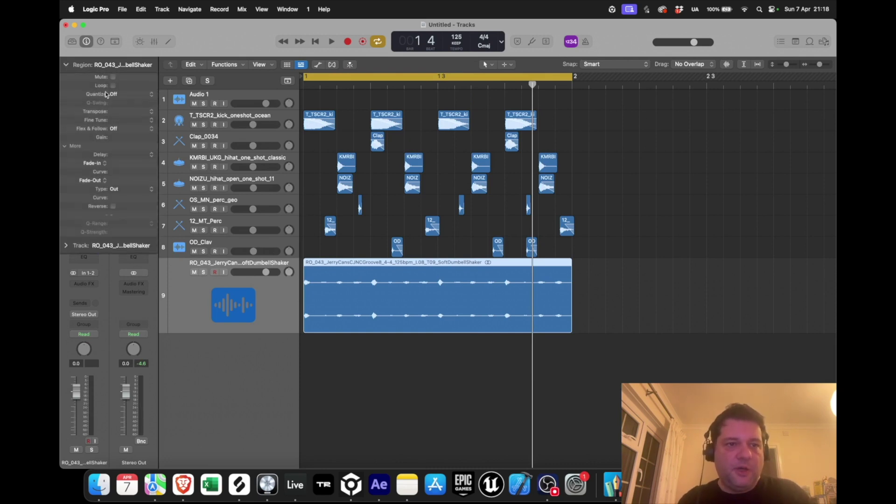
click(126, 96)
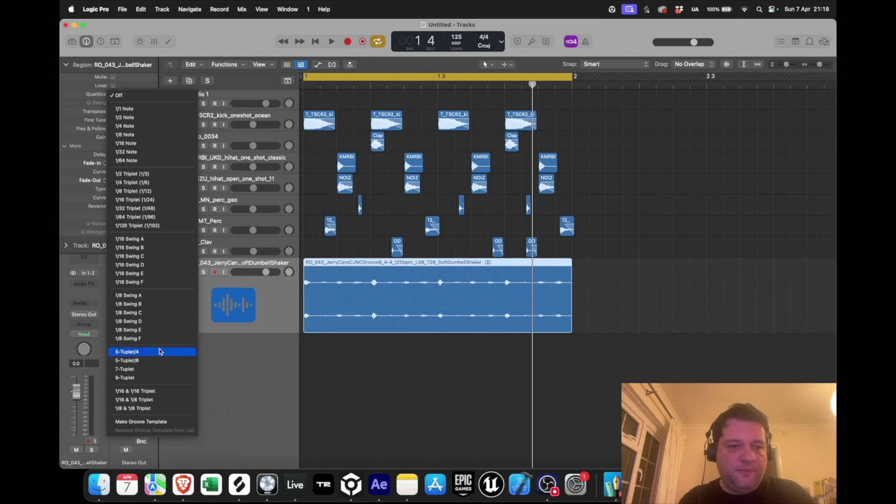
click(157, 267)
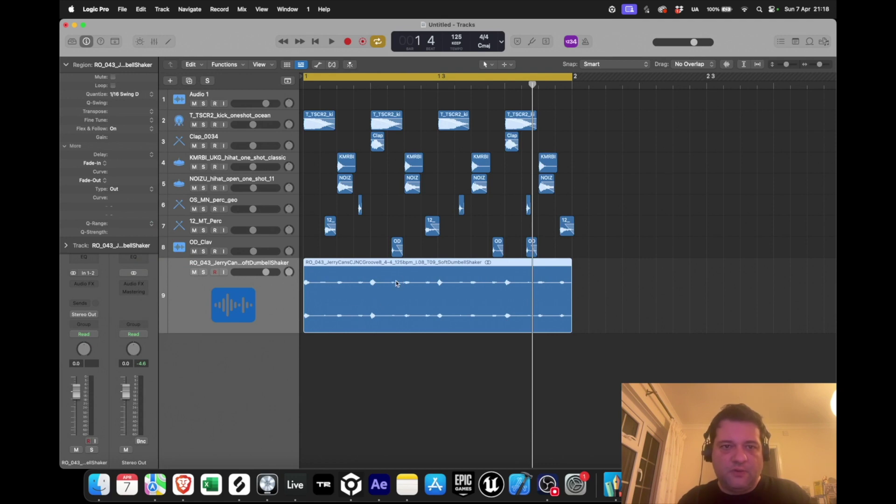
- Show the Flex slices of the shaker region and compare its transients with the first OS_MN_perc_geo region's position
click(333, 65)
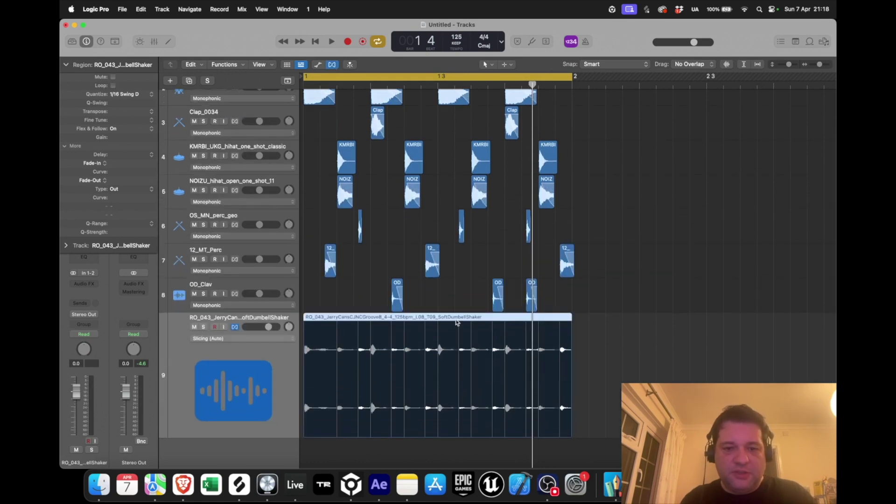
key(super+Right)
key(super+Right)
scroll(457, 323, left, 5)
scroll(456, 322, left, 3)
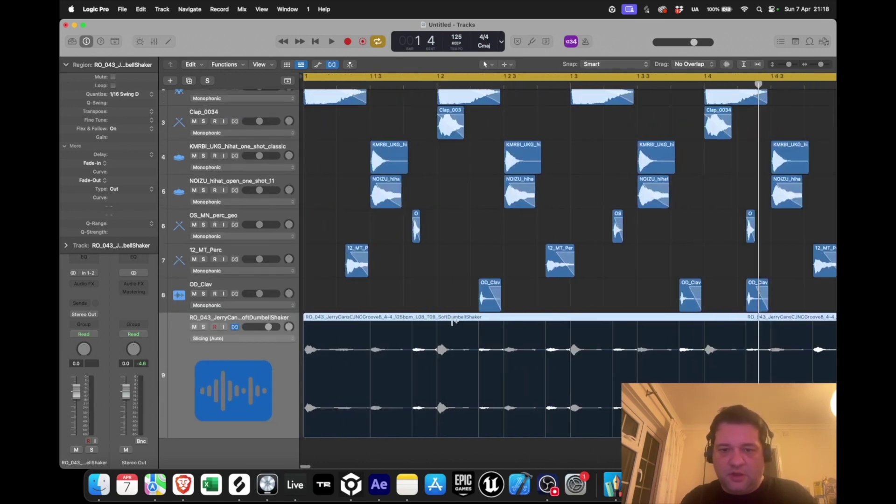
click(416, 216)
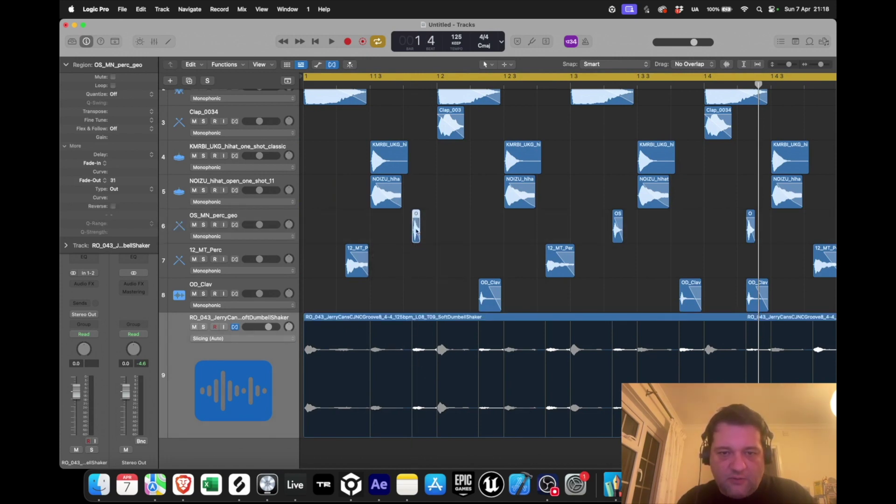
key(super+Left)
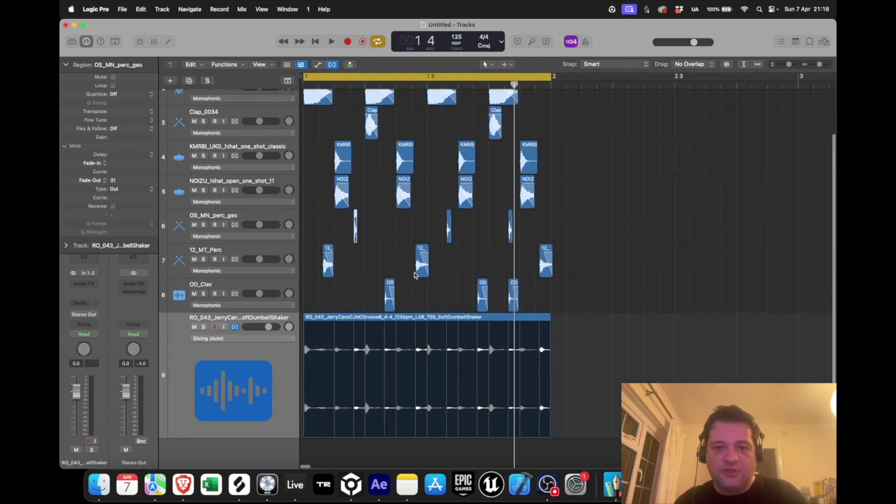
- Reduce the vertical zoom to fit all tracks and lower the shaker track's volume to -8.0 dB while playing the loop
mouse_move(791, 65)
mouse_down()
mouse_move(780, 65)
mouse_move(789, 66)
mouse_up()
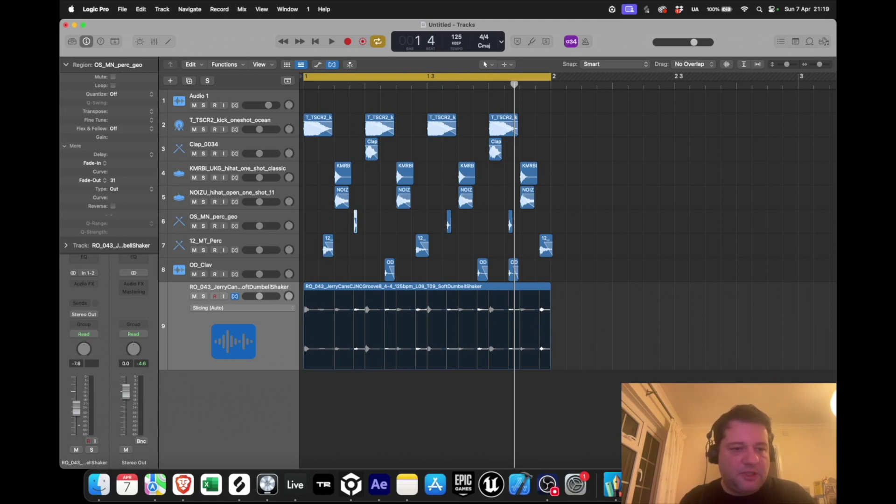
key(space)
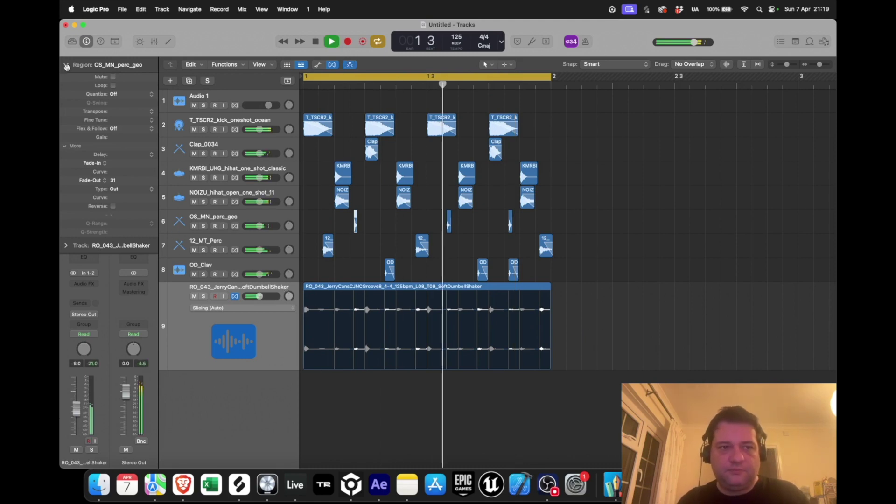
key(space)
- Collapse the region parameters and insert a stereo Pro-Q 3 on the shaker track
click(66, 64)
click(87, 284)
mouse_move(106, 291)
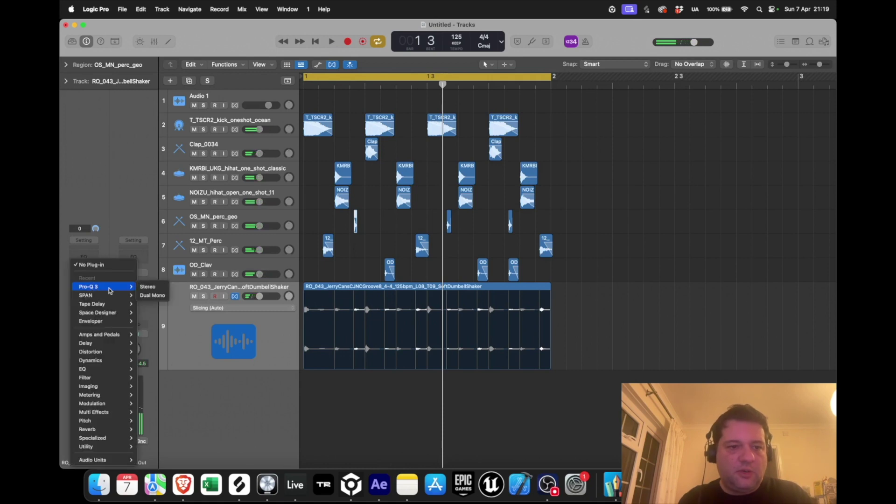
click(158, 288)
- Set the shaker's Pro-Q 3 high cut to about 6523 Hz and low cut to about 497 Hz during playback, and close the plug-in window
key(space)
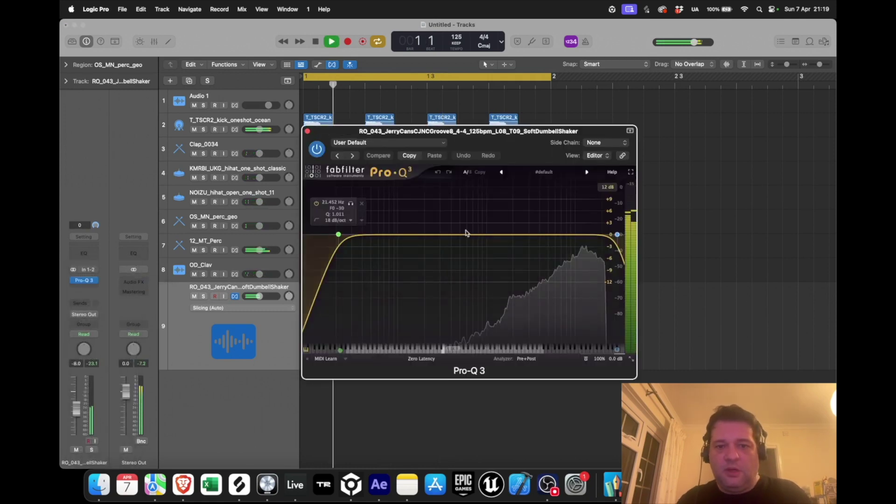
drag(616, 235, 564, 240)
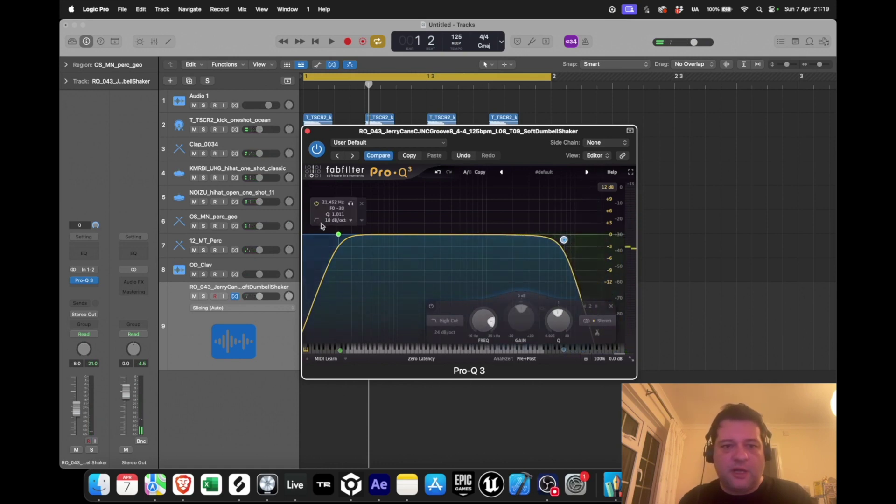
click(339, 235)
drag(339, 234, 429, 245)
key(space)
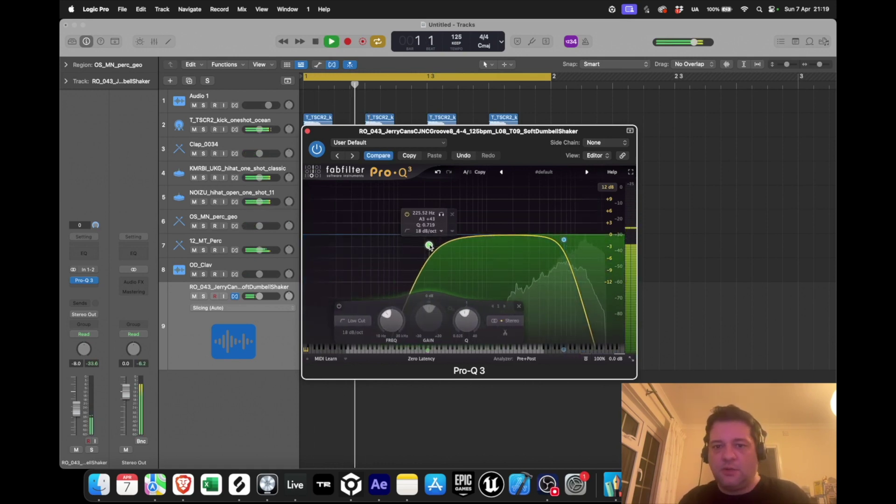
drag(563, 240, 560, 240)
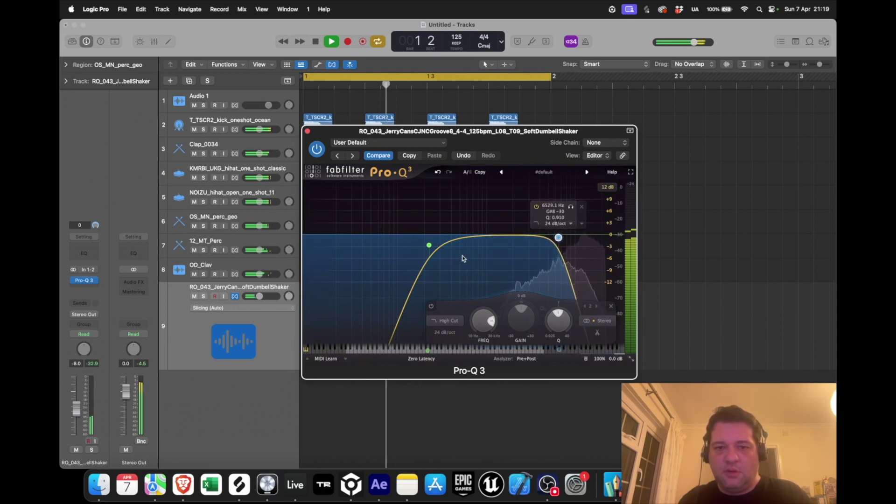
click(429, 245)
drag(431, 247, 459, 241)
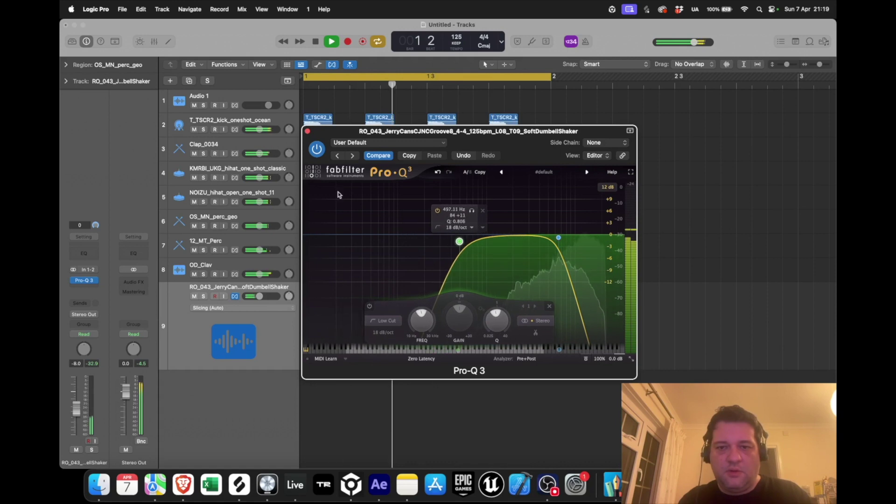
click(308, 131)
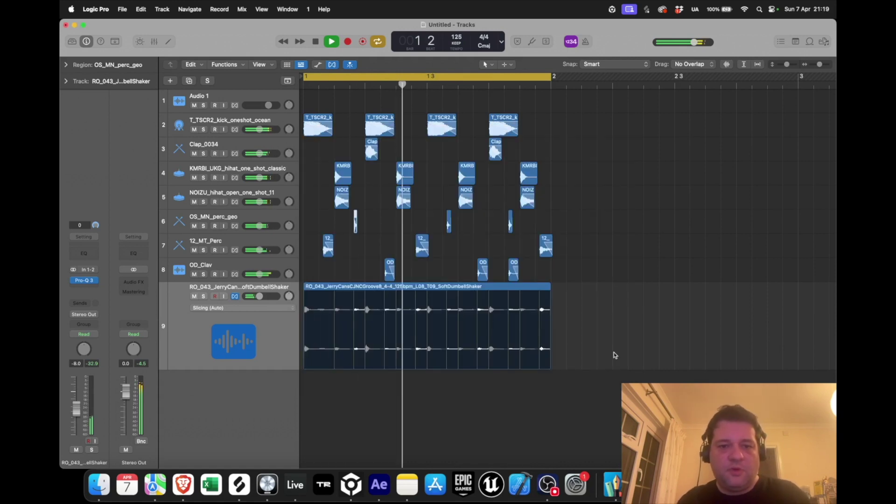
- Shrink the shaker track to the same height as the other tracks and play the loop
click(629, 351)
key(space)
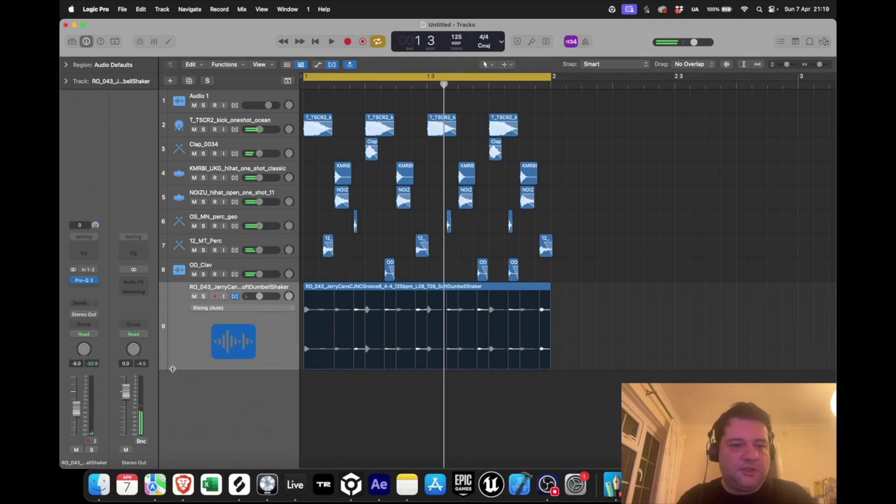
drag(173, 368, 172, 306)
key(space)
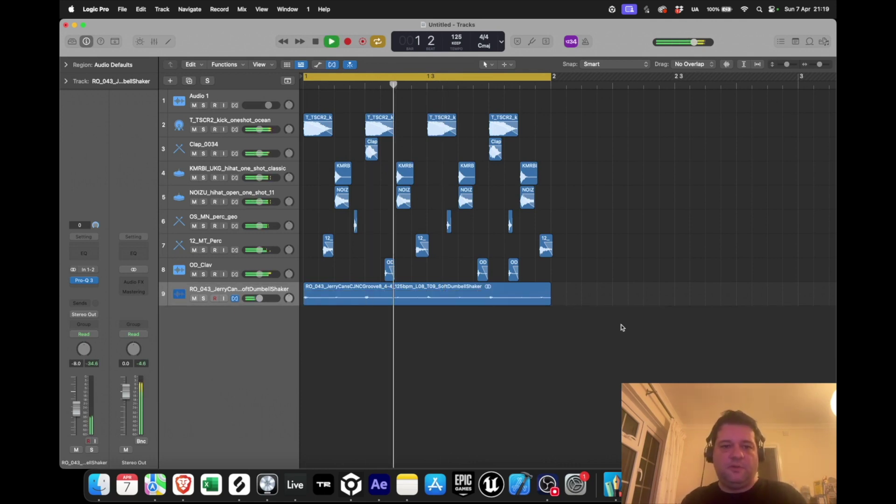
key(space)
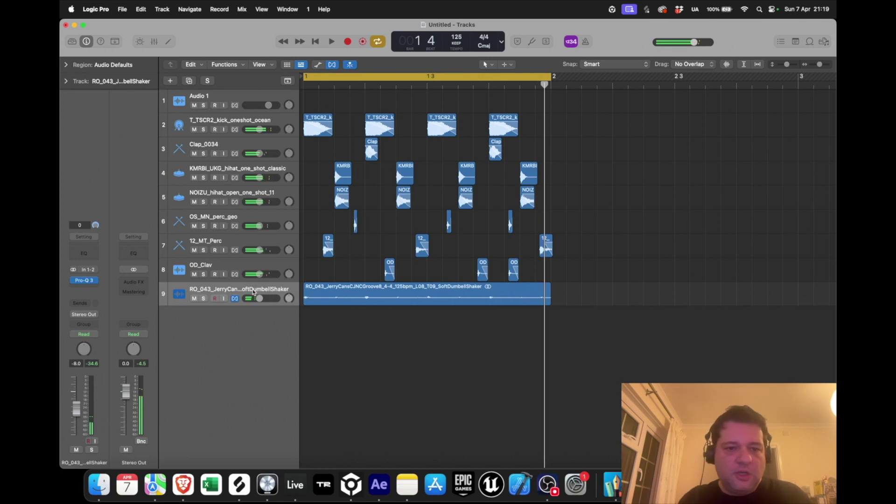
- Insert a FabFilter Pro-C 2 compressor after the equalizer on the shaker track
click(83, 288)
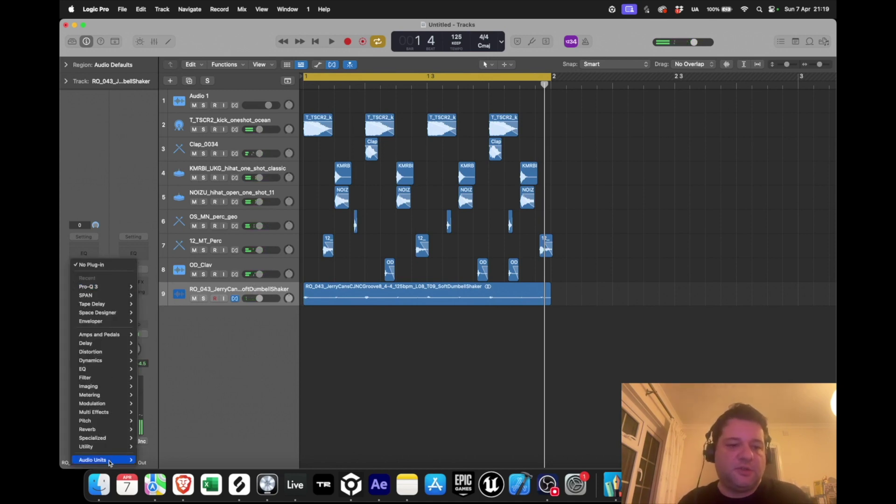
mouse_move(93, 460)
mouse_move(182, 351)
mouse_move(181, 369)
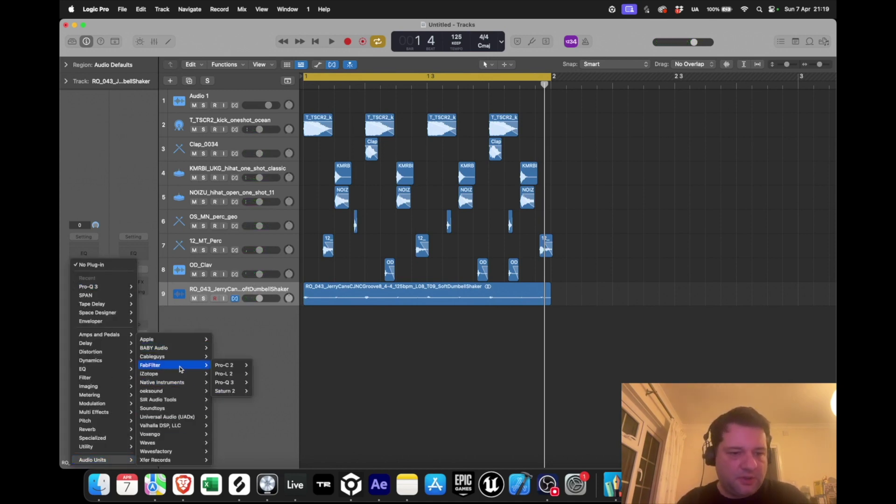
mouse_move(233, 366)
click(267, 369)
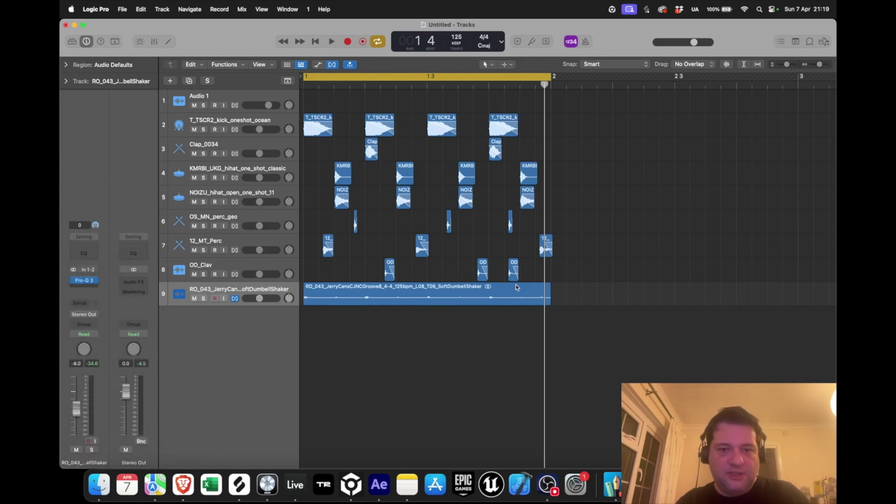
- Set the Pro-C 2 side-chain source to the kick track (Audio 2) and switch its side chain to external
drag(404, 122, 570, 191)
click(755, 203)
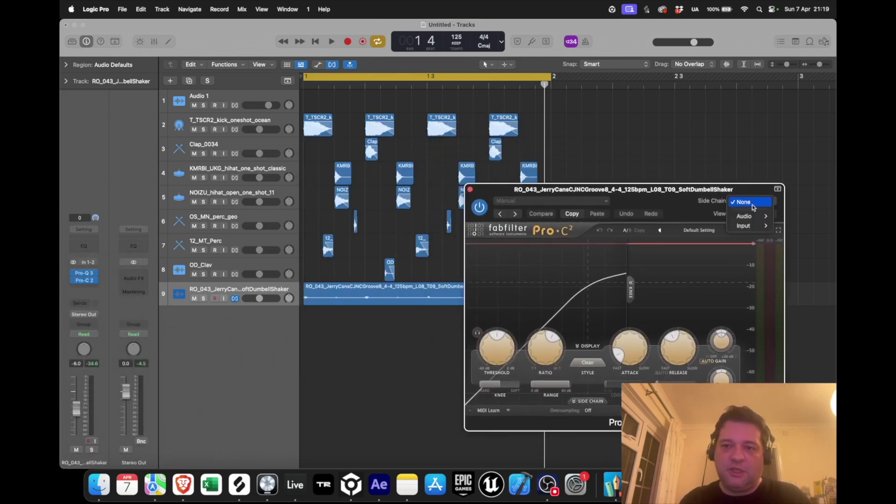
mouse_move(751, 218)
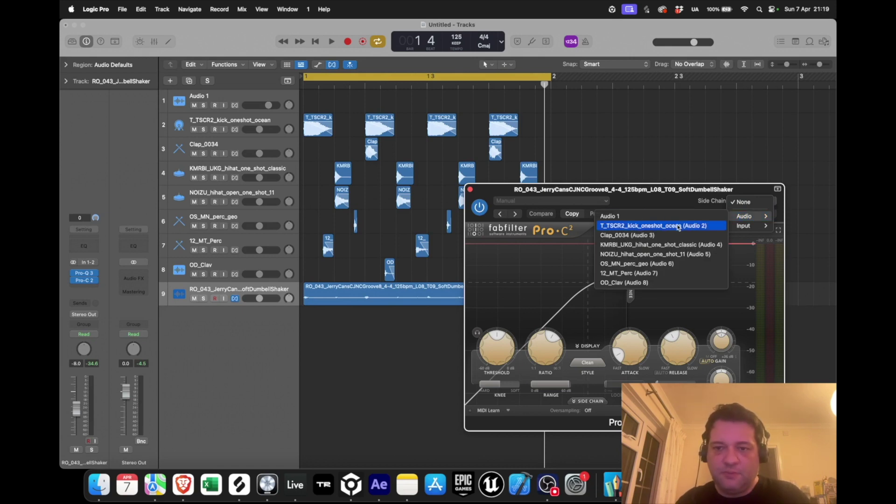
click(671, 226)
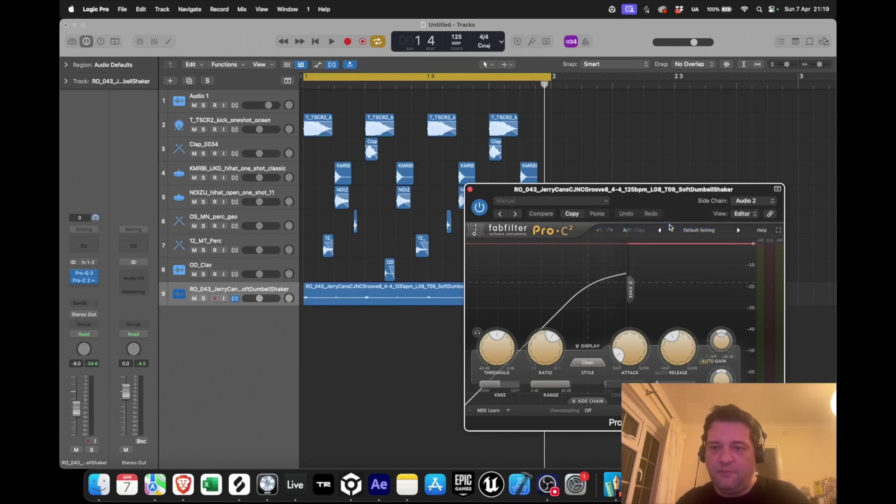
click(590, 402)
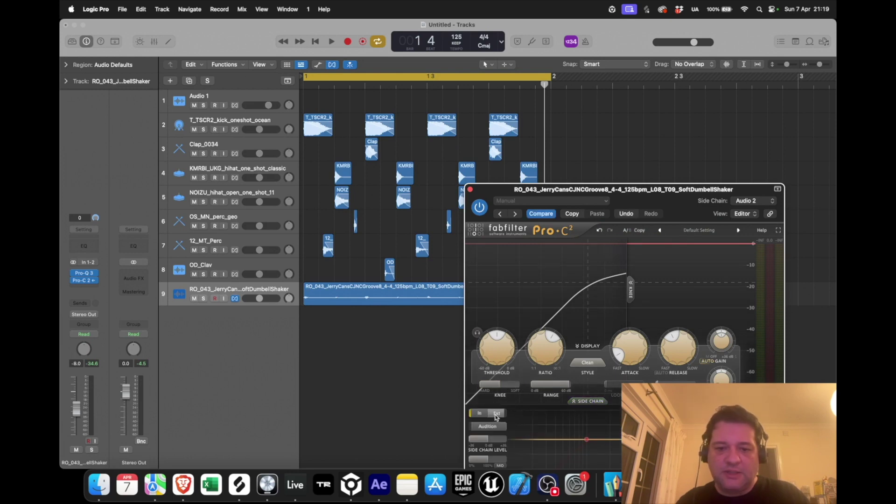
- Lower the Pro-C 2 threshold, shorten its attack and set the release to about 78 ms, adjusting the threshold again during playback
drag(497, 350, 499, 368)
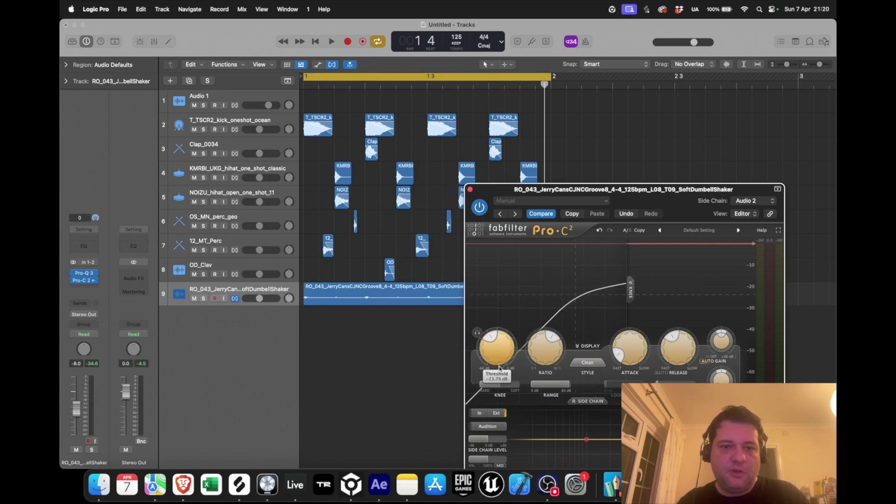
drag(500, 369, 498, 361)
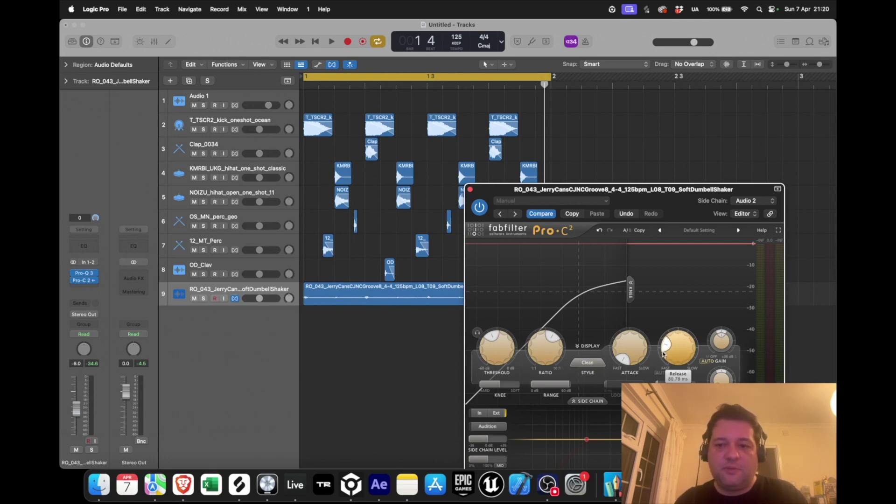
key(space)
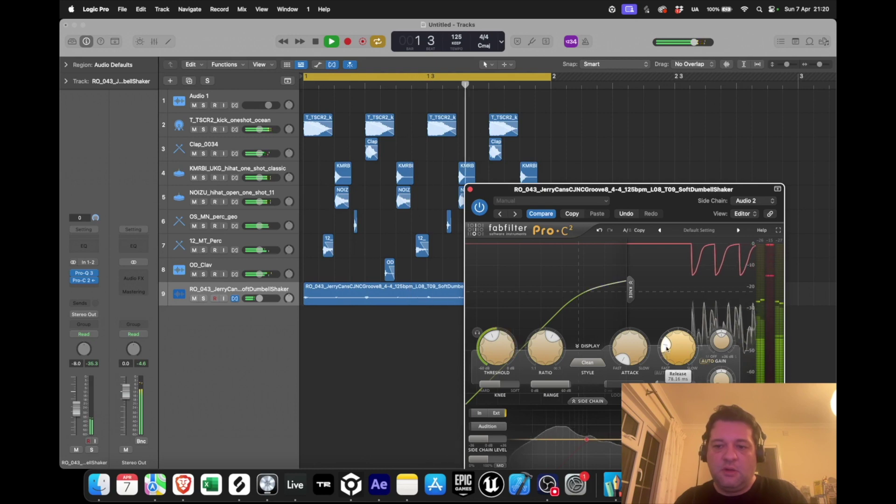
drag(499, 348, 501, 371)
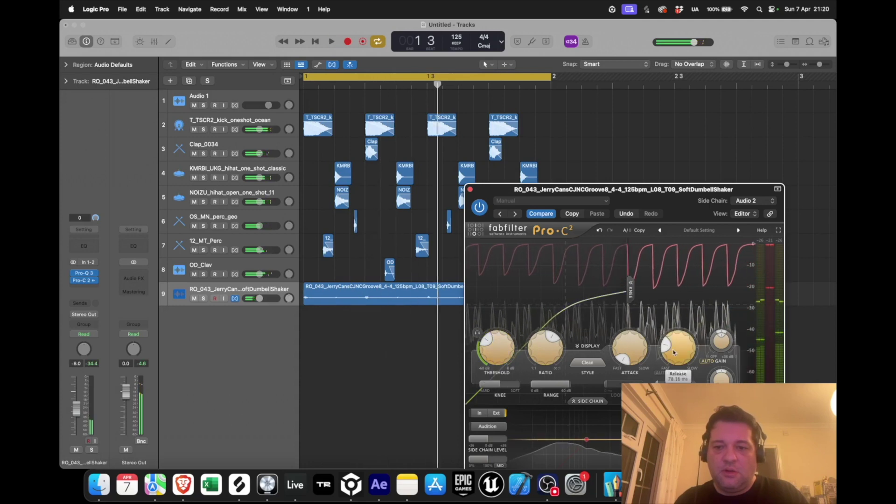
- Set the Pro-C 2 release to about 80 ms, close the plug-in window and play the loop to check the ducking
key(space)
drag(674, 348, 672, 345)
key(space)
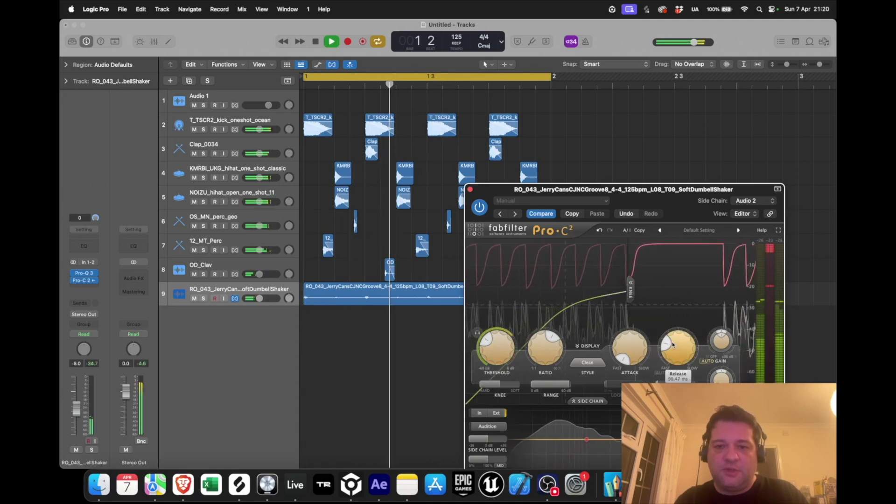
key(space)
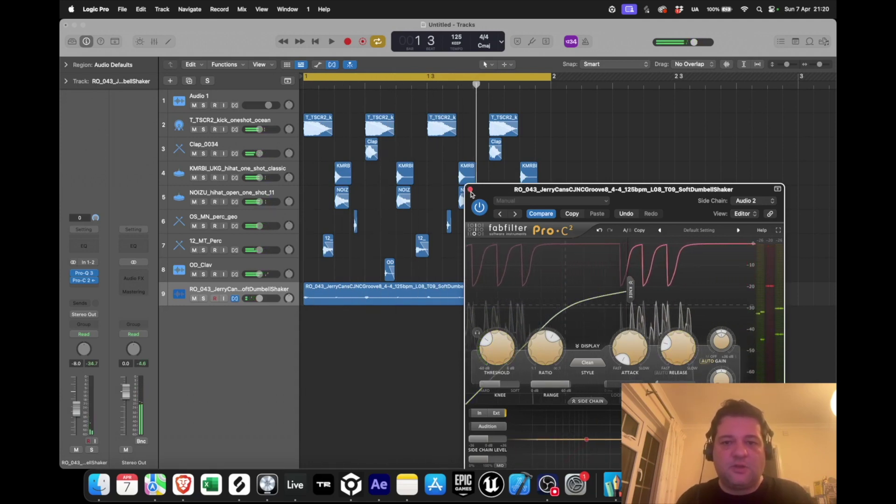
click(470, 189)
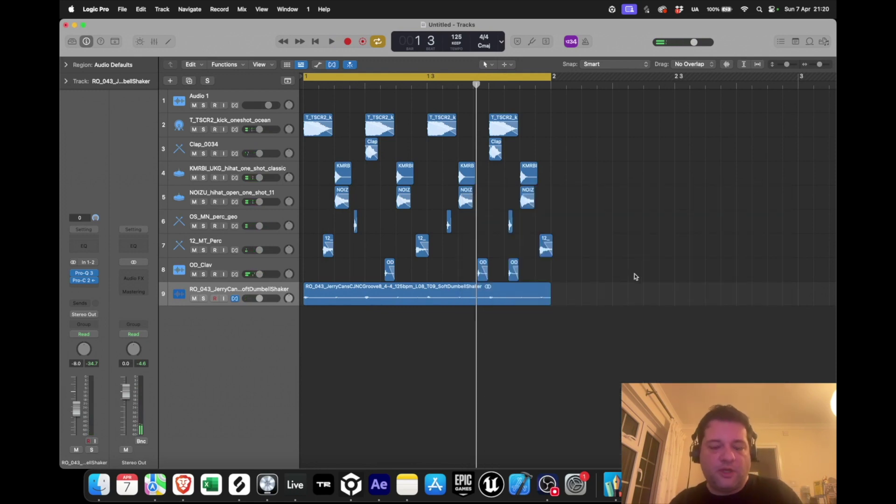
key(space)
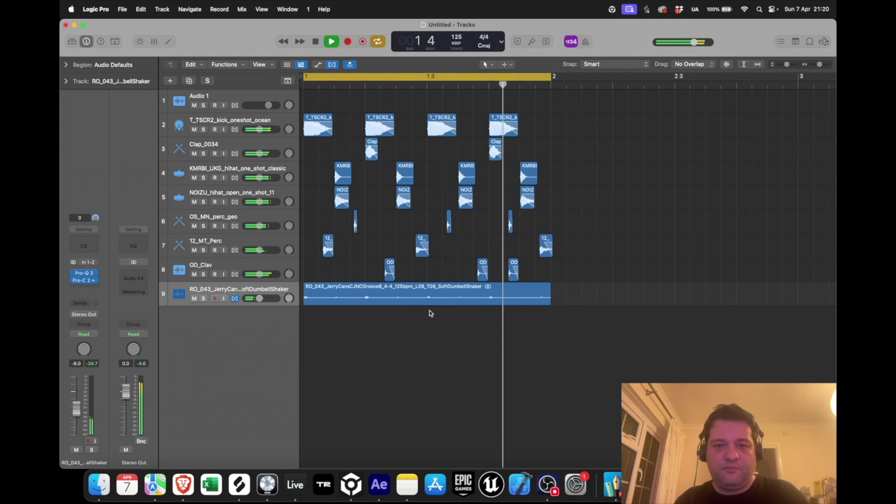
key(space)
- Open the Pro-Q 3 on the OD_Clav track and lower its high-cut frequency while playing the loop
click(243, 266)
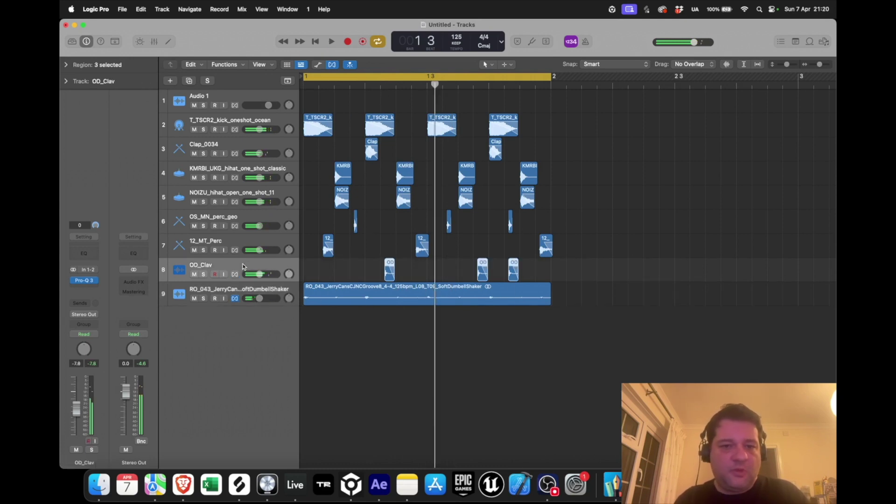
click(86, 280)
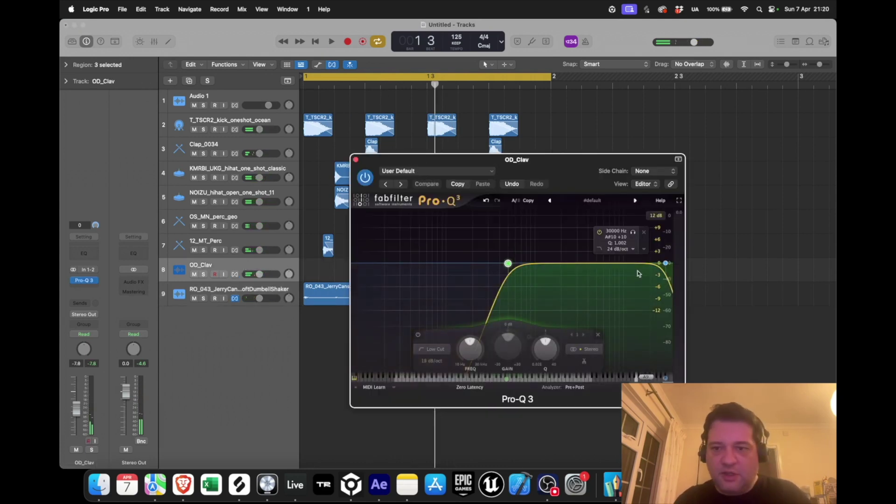
key(space)
drag(665, 265, 603, 271)
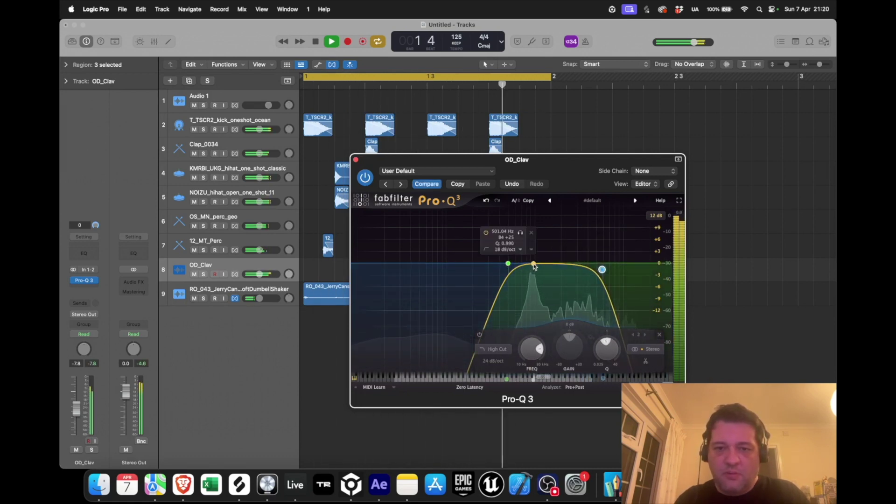
- Add a Bell cut of about -6.5 dB near 934 Hz to the OD_Clav EQ, close it and stop playback
double_click(533, 276)
drag(534, 279, 533, 294)
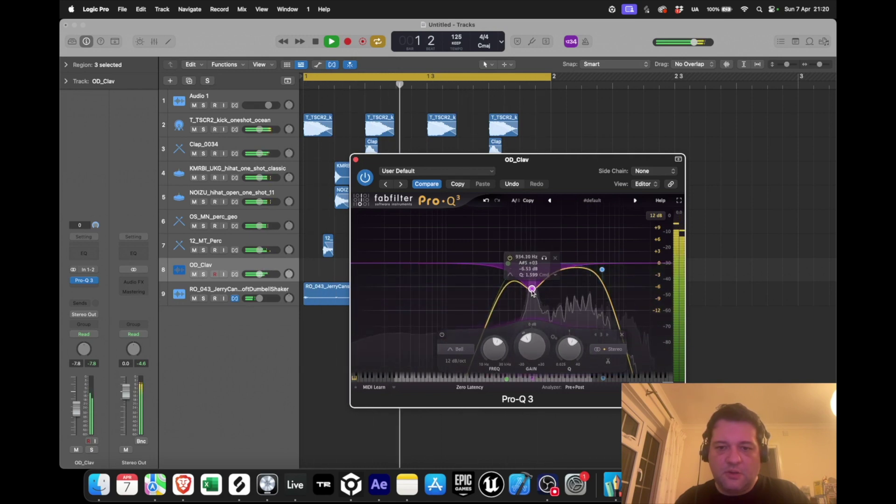
click(356, 160)
click(403, 356)
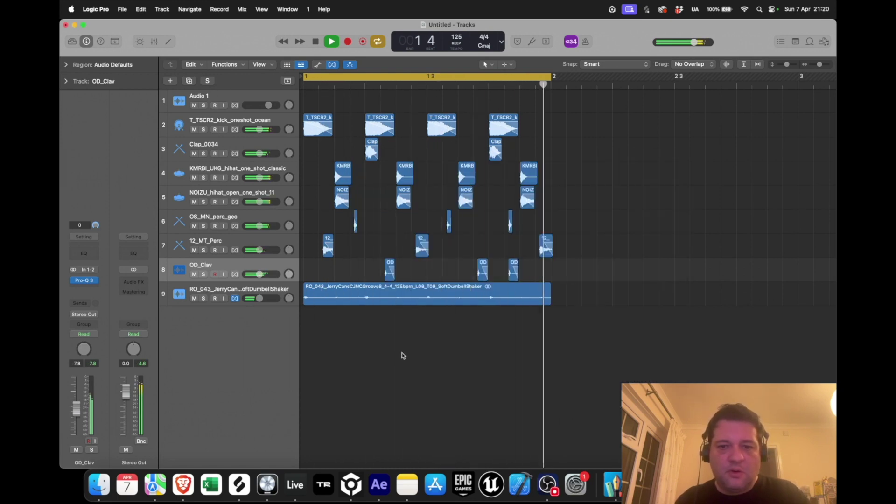
key(space)
- Shorten the three 12_MT_Perc regions slightly from their ends, audition the loop, and readjust the first region's length
click(260, 240)
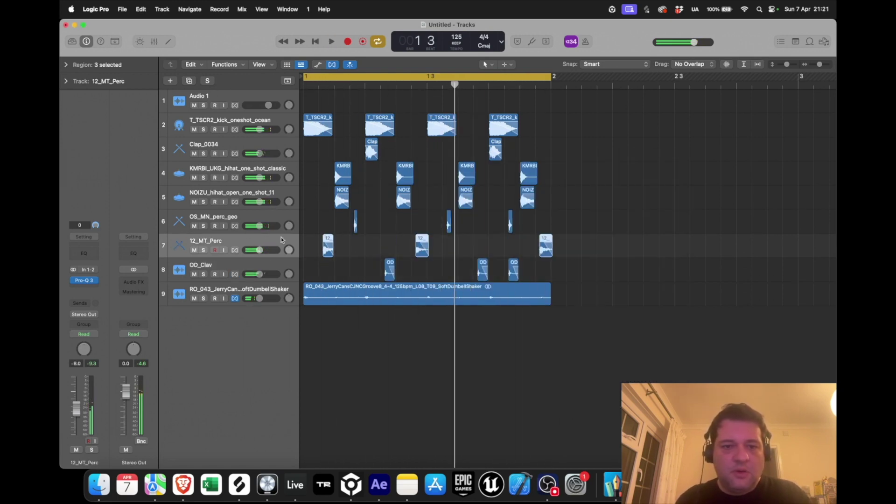
drag(332, 256, 329, 255)
key(space)
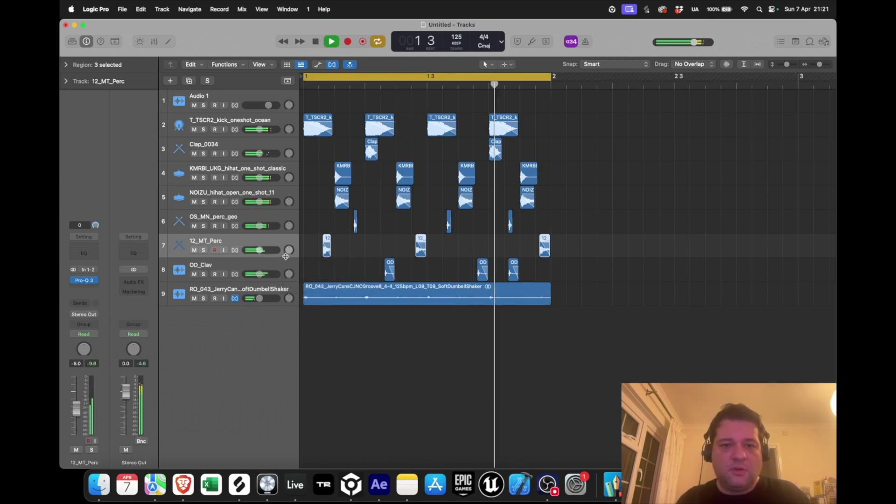
key(space)
click(334, 255)
drag(329, 255, 334, 255)
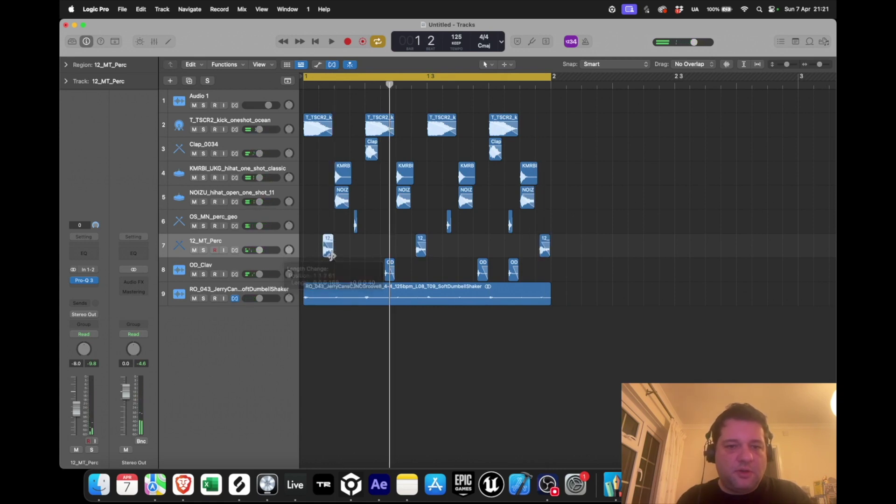
- Insert a Space Designer reverb after the Pro-Q 3 on the 12_MT_Perc track
click(242, 242)
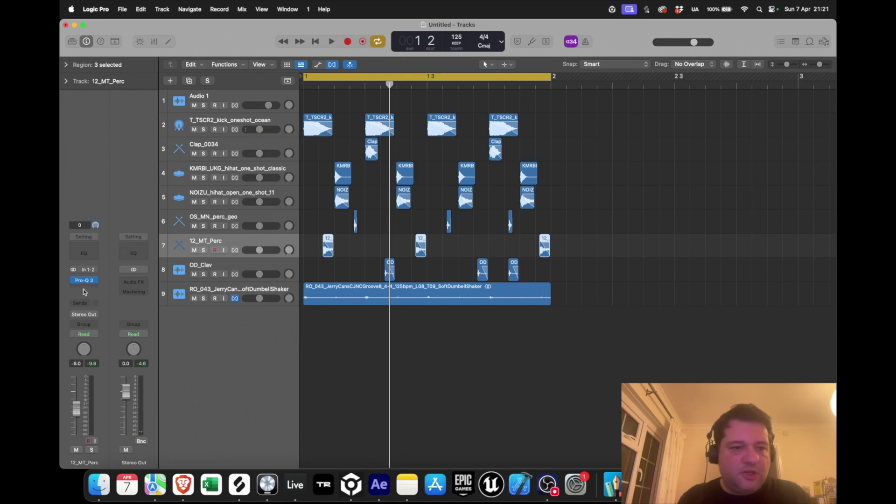
click(84, 289)
mouse_move(114, 461)
mouse_move(119, 429)
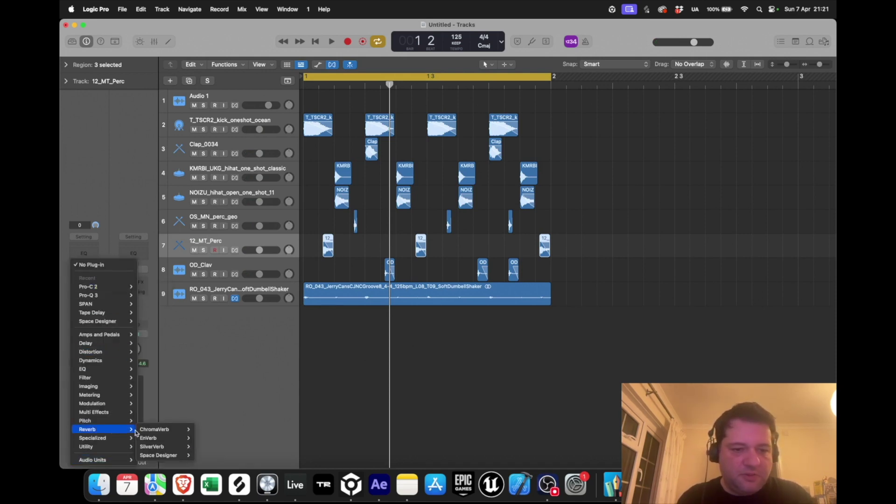
mouse_move(175, 455)
click(214, 455)
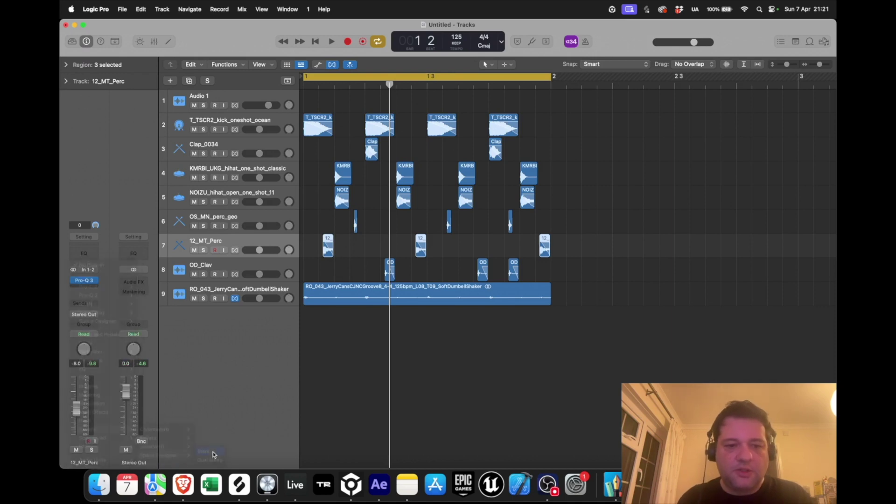
drag(553, 135, 584, 105)
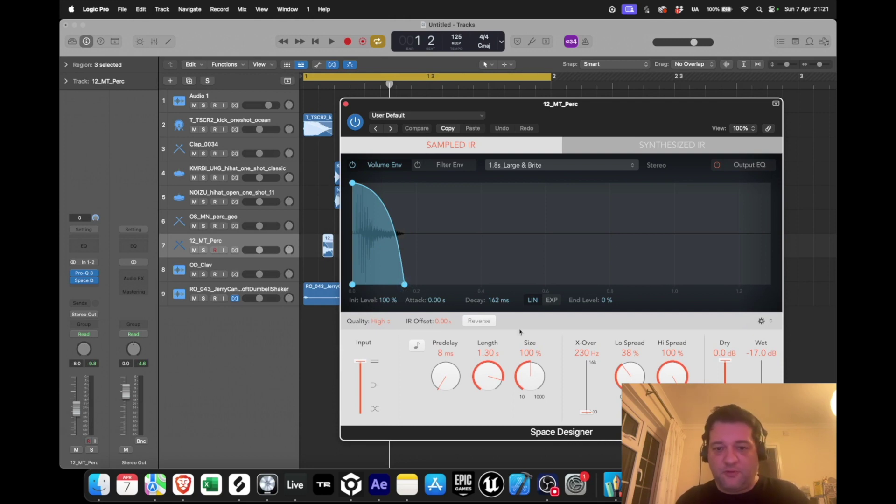
- Shorten the Space Designer volume envelope decay to 92.2 ms and lower the wet level to -26 dB
drag(404, 286, 380, 293)
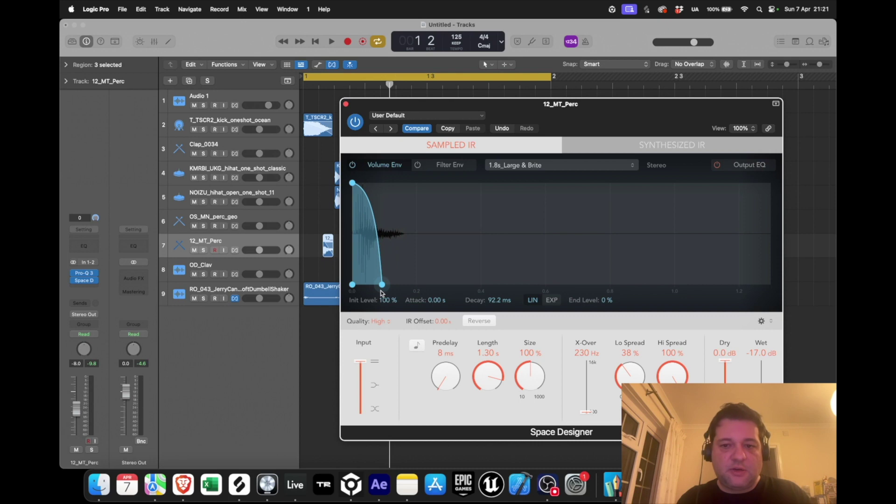
key(space)
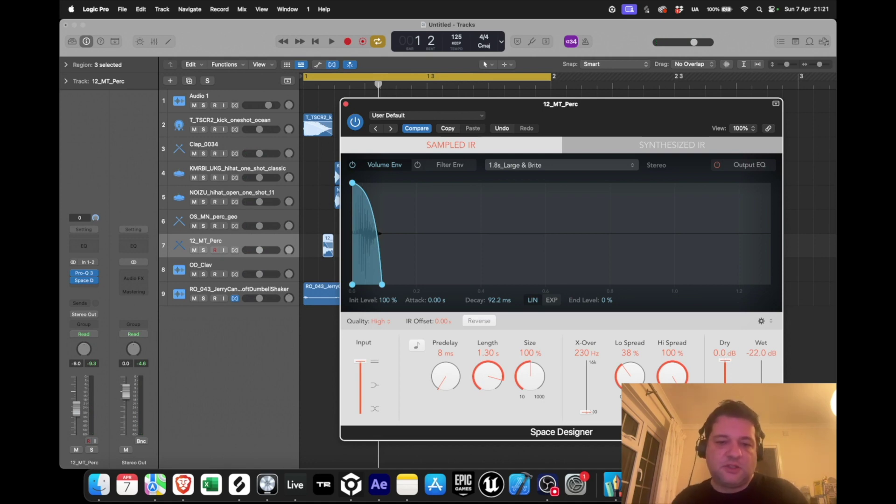
key(space)
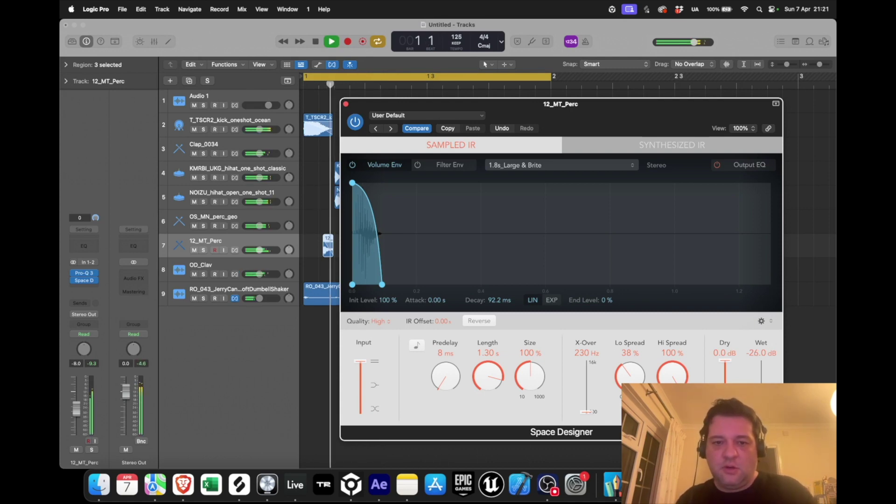
- Compare the percussion with the reverb bypassed and active, fine-tune the decay to 90.9 ms, and close Space Designer
click(355, 122)
key(space)
key(space)
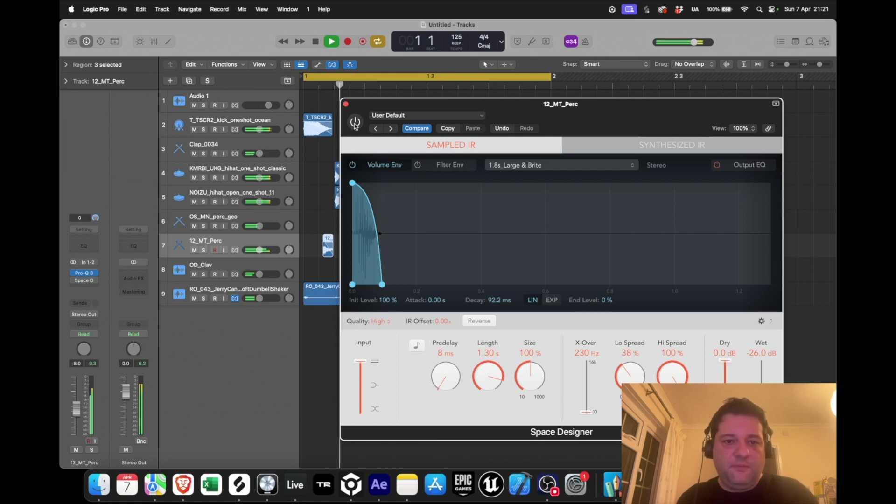
key(space)
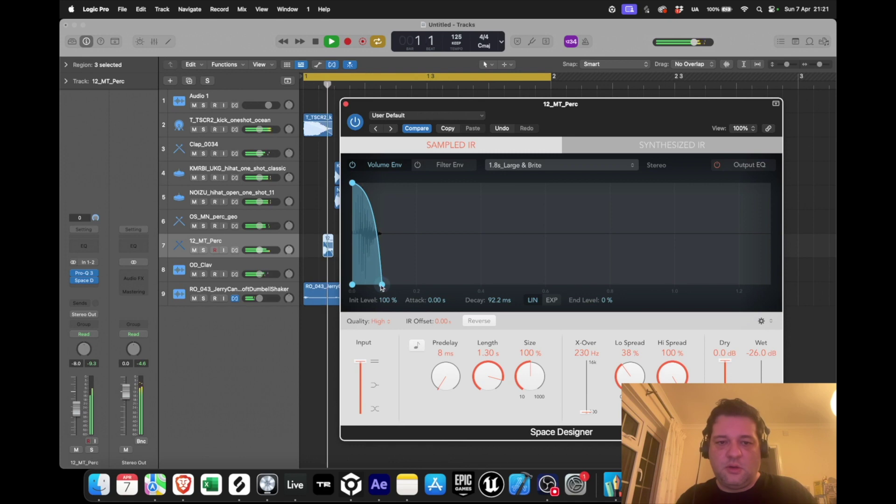
key(space)
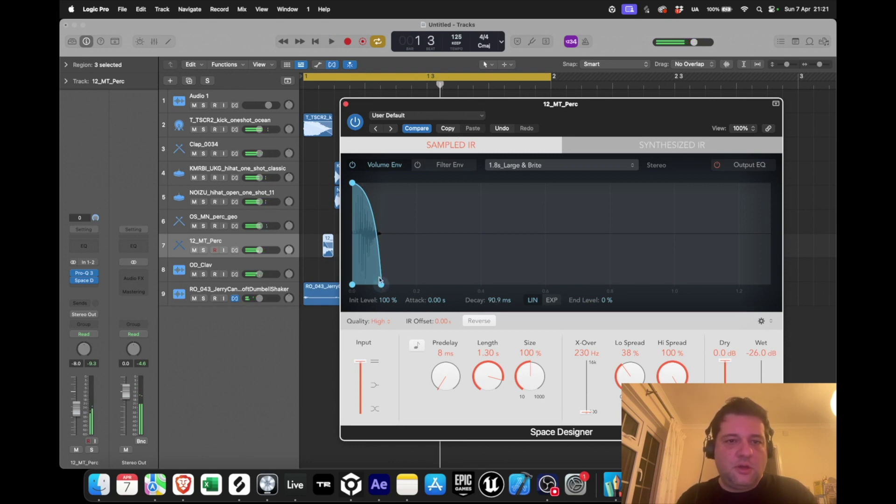
click(346, 102)
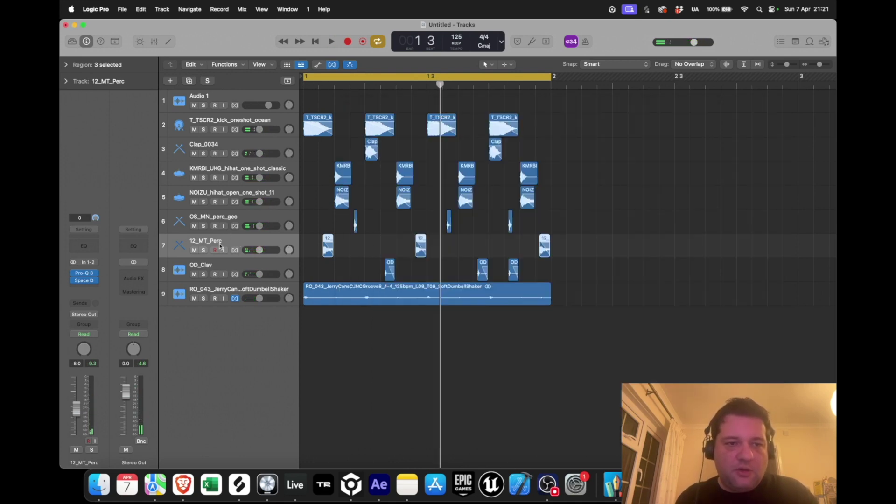
- Set the fade-in of the three 12_MT_Perc regions to 6 and audition the loop
key(super+Right)
key(super+Right)
key(super+Right)
key(super+Right)
key(super+Right)
key(super+Right)
key(super+Right)
key(super+Right)
key(super+Left)
key(super+Left)
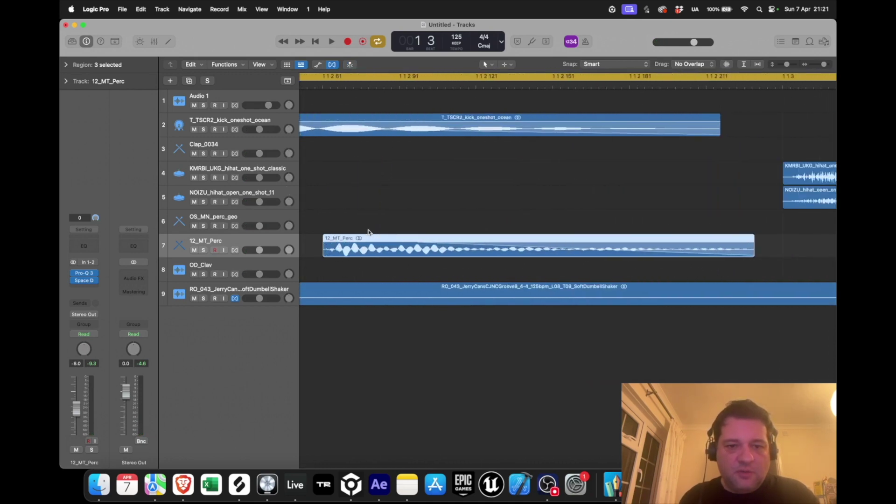
click(67, 64)
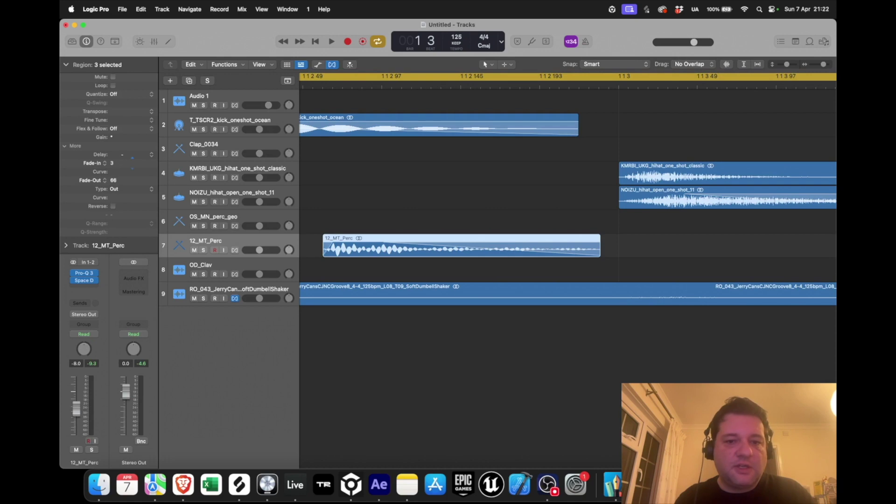
key(super+Left)
key(super+Left)
key(super+Left)
key(super+Left)
key(super+Left)
key(super+Left)
key(super+Left)
key(super+Left)
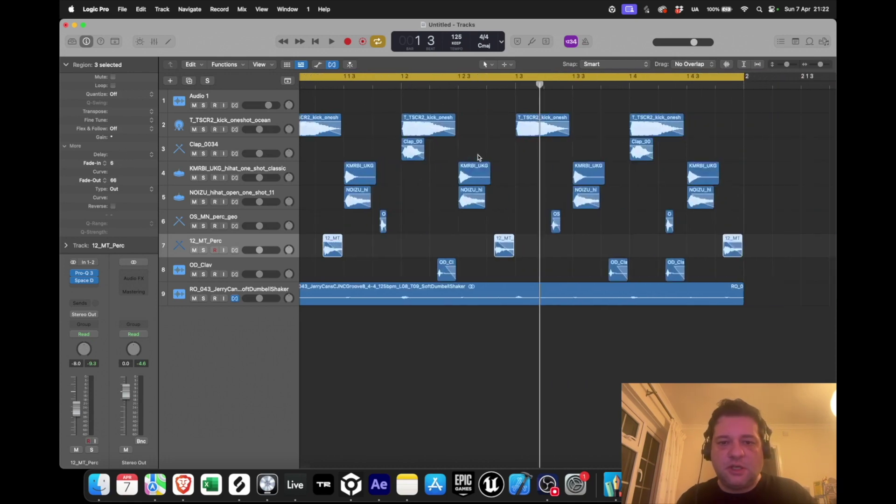
key(space)
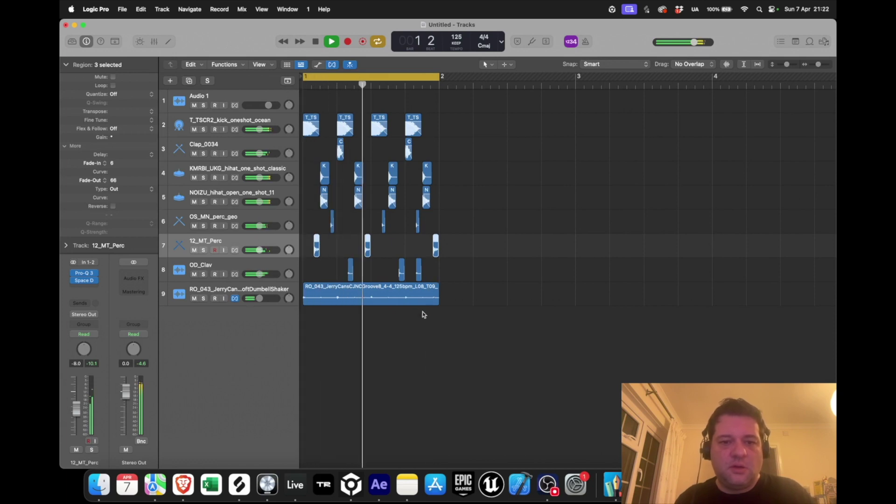
click(366, 319)
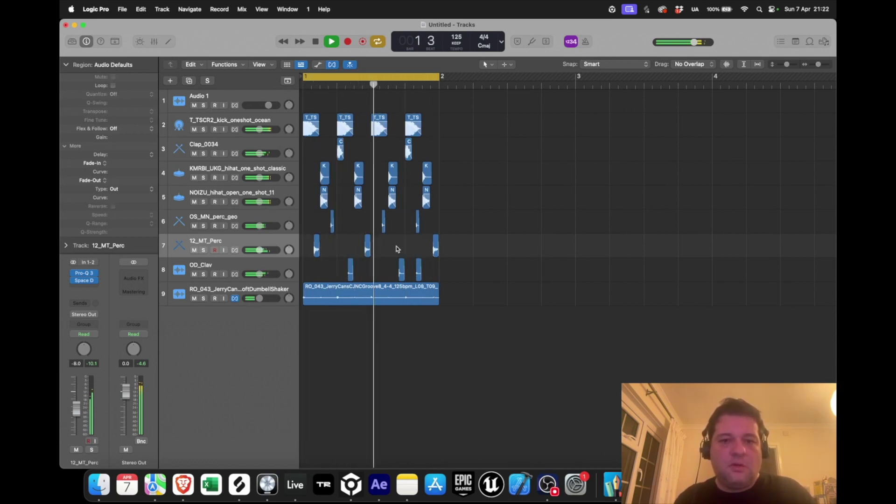
key(space)
- Set the transpose of the second 12_MT_Perc region to -1 and audition the loop
click(366, 246)
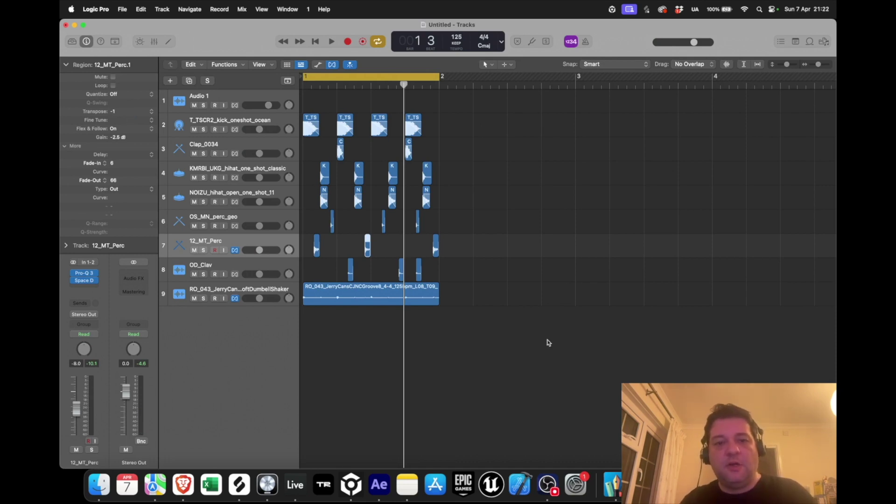
click(561, 354)
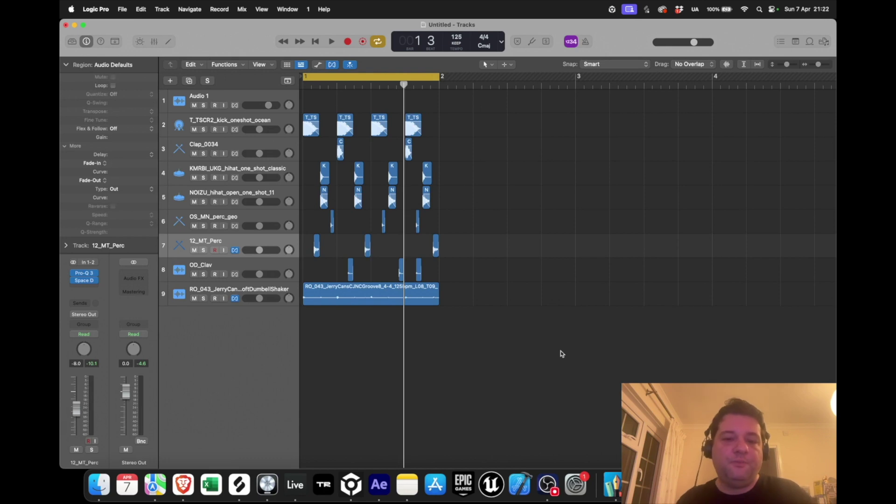
key(space)
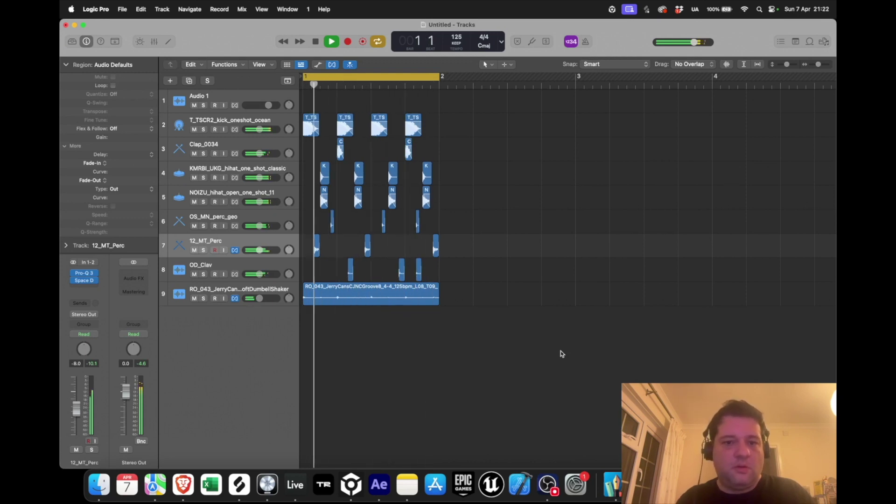
key(space)
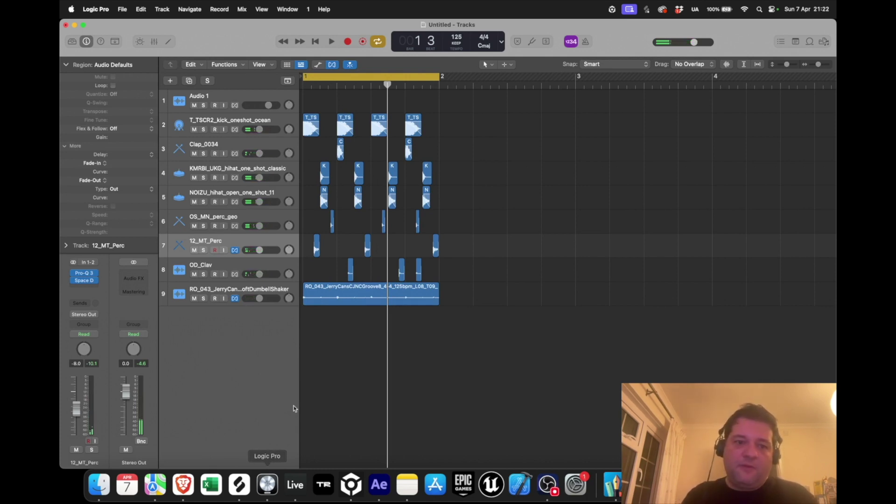
- Switch to Splice, clear the "shaker" search term, and search the samples for "clap"
key(super+Right)
key(super+Left)
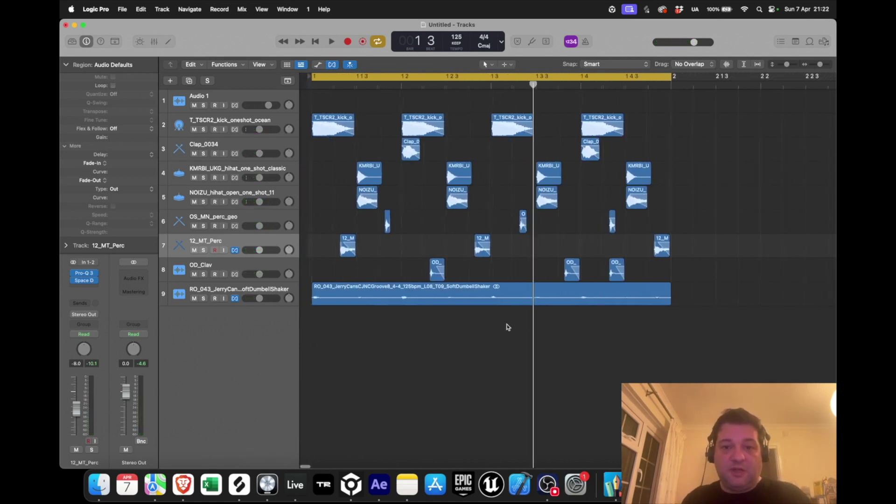
click(240, 486)
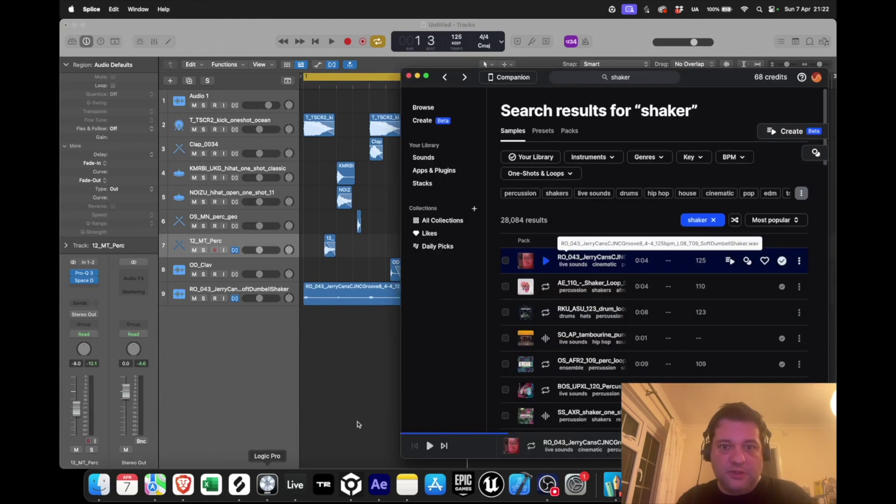
click(718, 221)
click(718, 220)
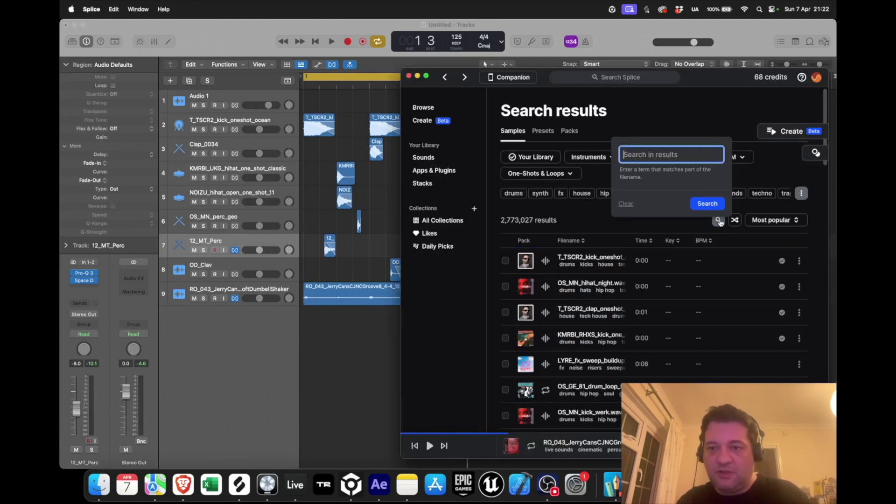
text(cla)
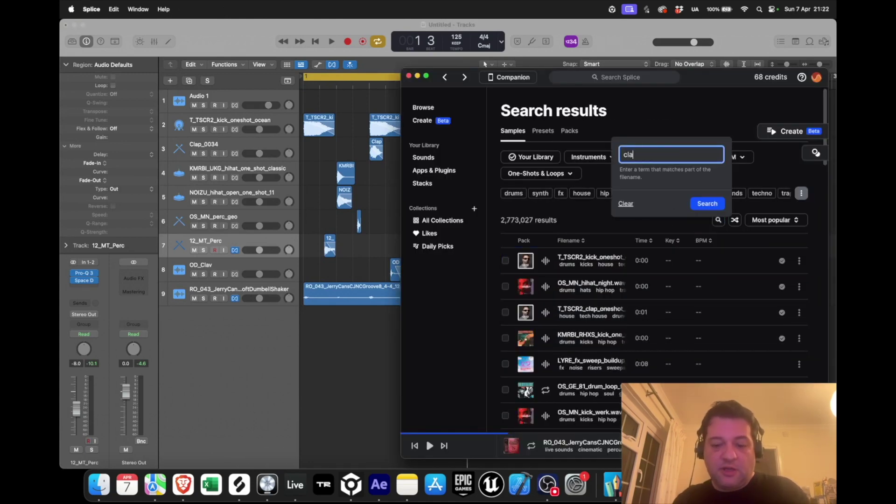
key(Return)
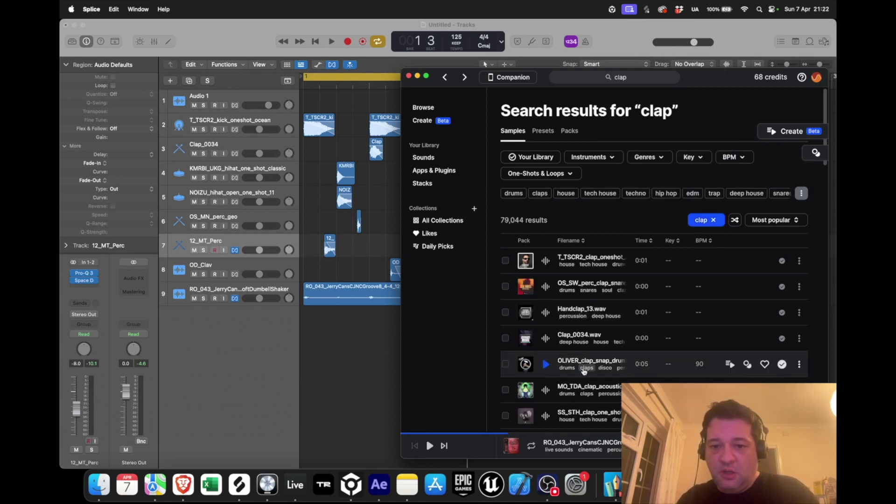
- Audition clap samples in the results, including SS_STH_clap_one_shot and HN2_clap_platter_stack
scroll(582, 367, down, 2)
click(546, 388)
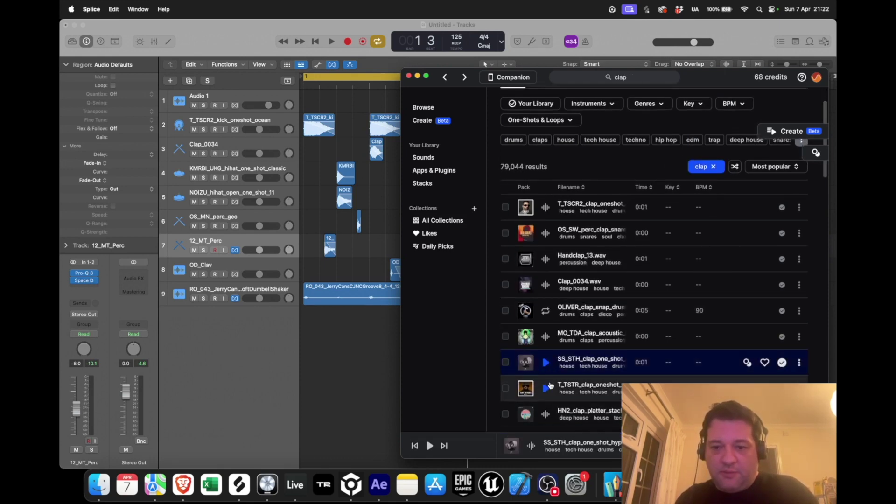
scroll(549, 386, down, 2)
scroll(550, 386, down, 2)
click(546, 307)
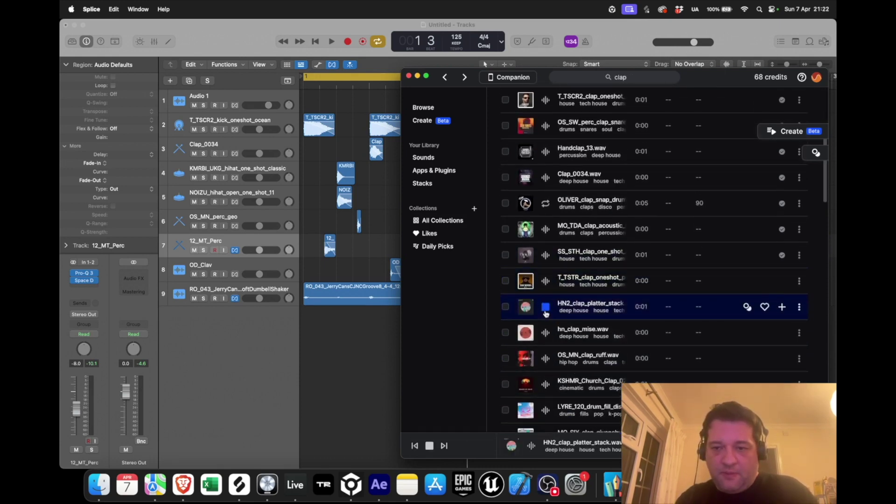
- Preview T_TSTR_clap_oneshot_platt.wav, add it to the library, and place it on a new Logic Pro track at the first hi-hat hit
click(547, 281)
click(547, 283)
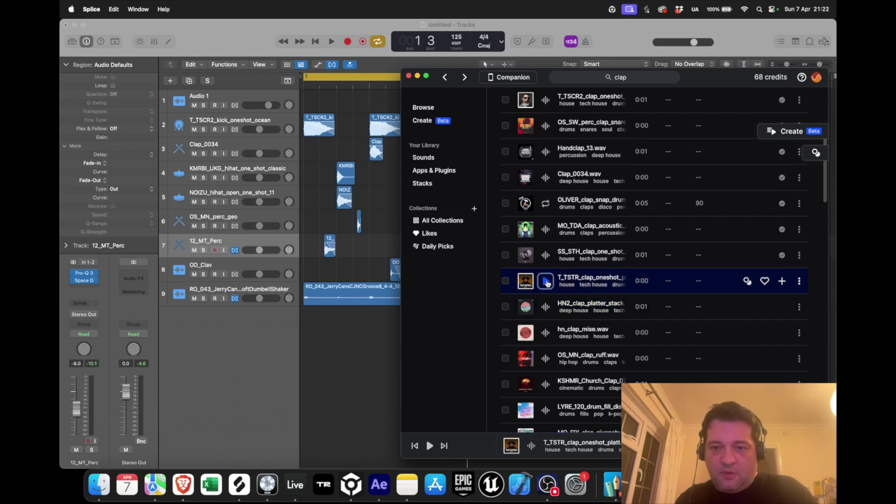
click(784, 281)
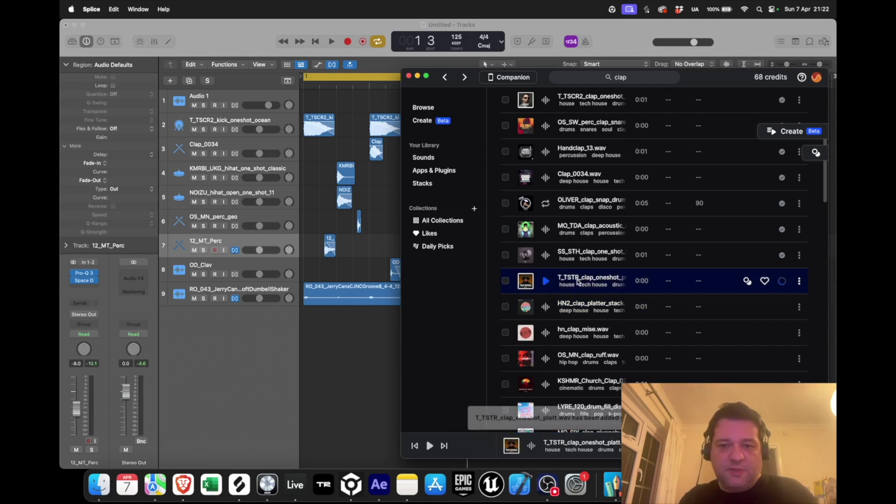
drag(587, 276, 341, 323)
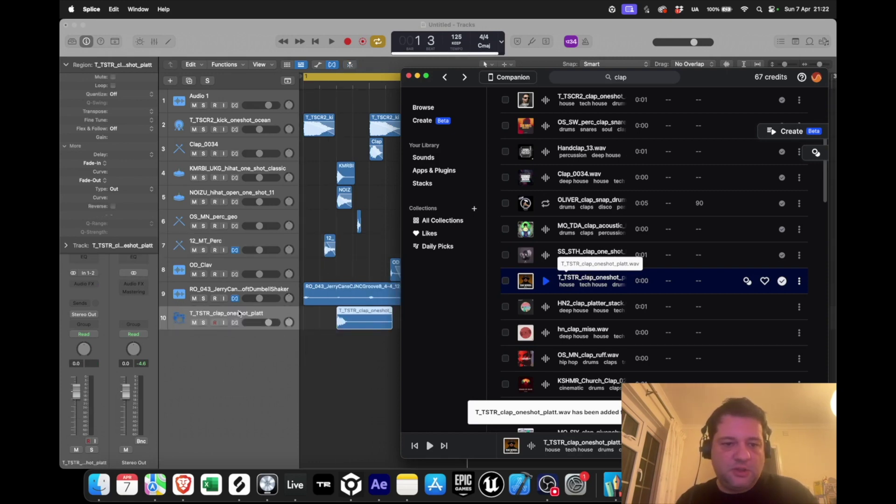
- Move the T_TSTR_clap_oneshot_platt track beneath Clap_0034 and align its region with the first Clap hit, shortened with a fade-out of 32
drag(243, 315, 264, 172)
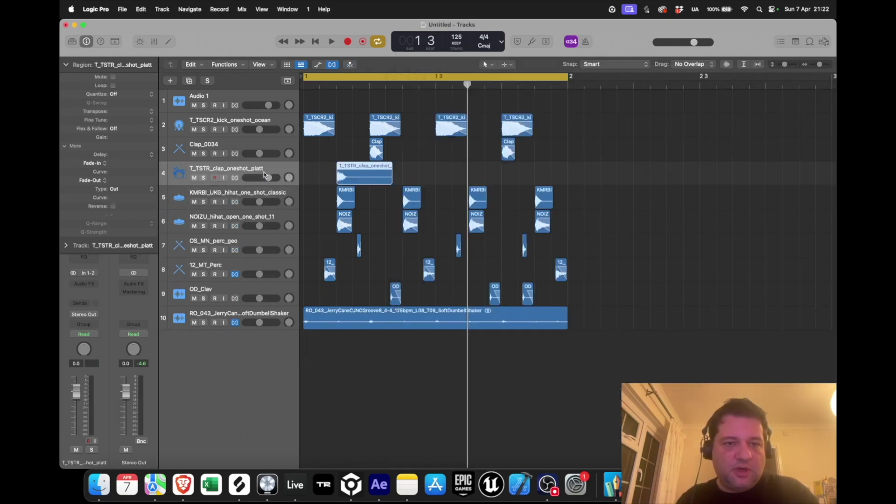
mouse_move(378, 182)
mouse_down()
mouse_move(394, 172)
mouse_move(410, 181)
mouse_move(379, 182)
mouse_up()
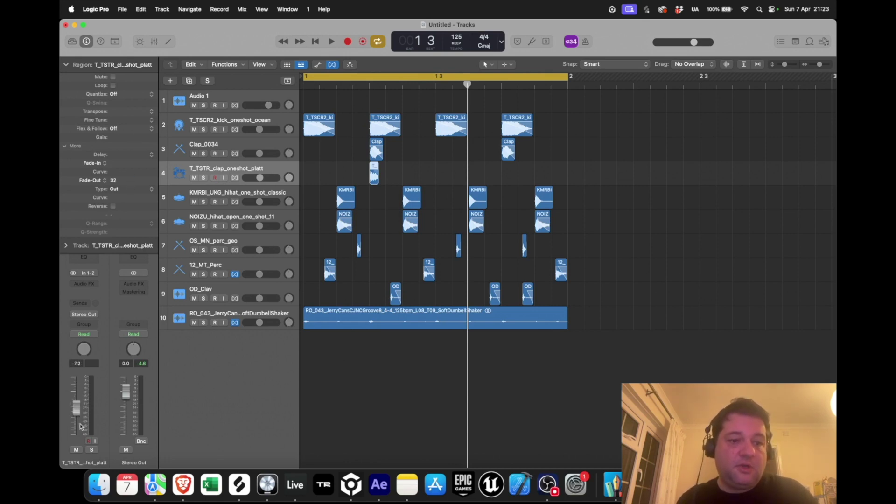
- Insert a stereo Pro-Q 3 on the T_TSTR_clap_oneshot_platt track, raise its low cut frequency, and audition the loop
click(66, 66)
click(95, 289)
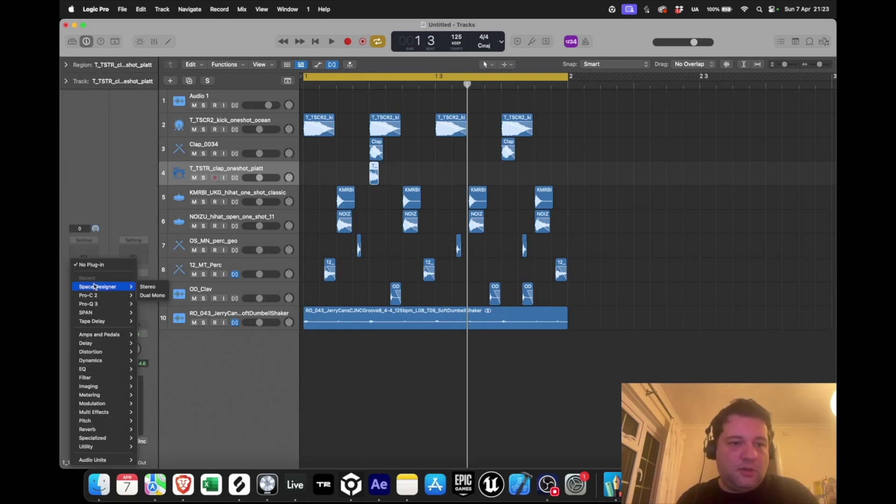
mouse_move(117, 306)
click(158, 305)
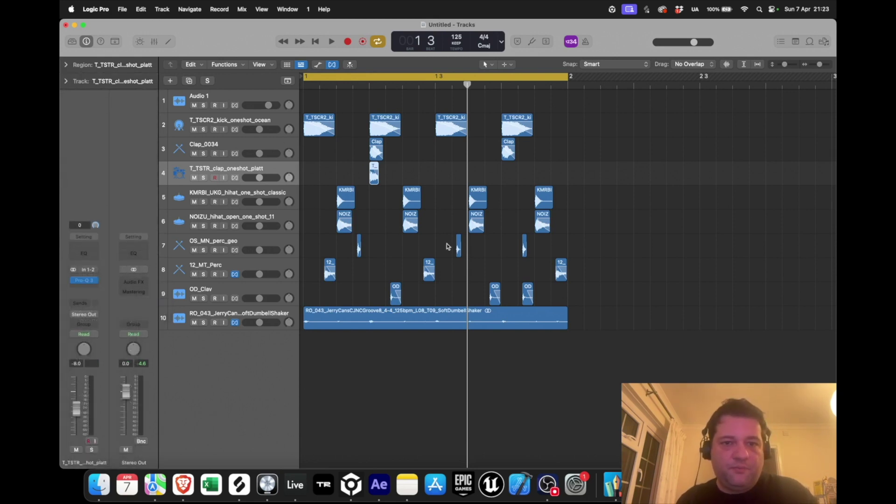
key(space)
drag(362, 238, 443, 237)
key(space)
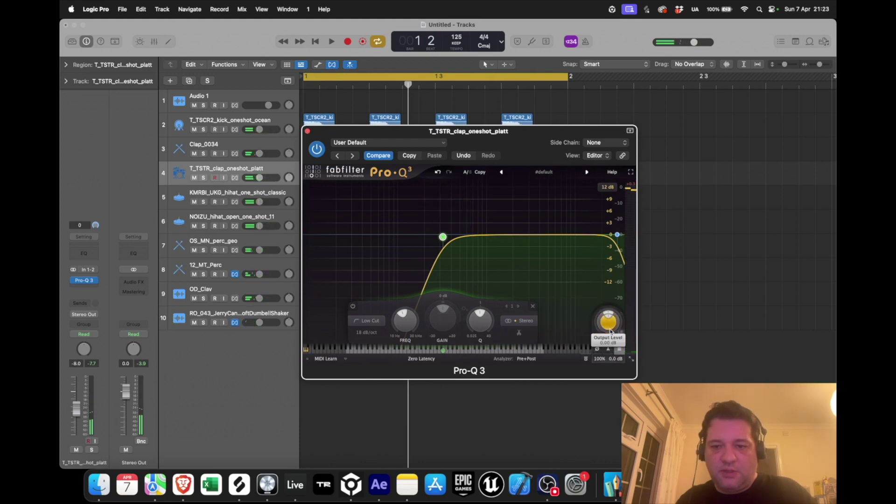
key(space)
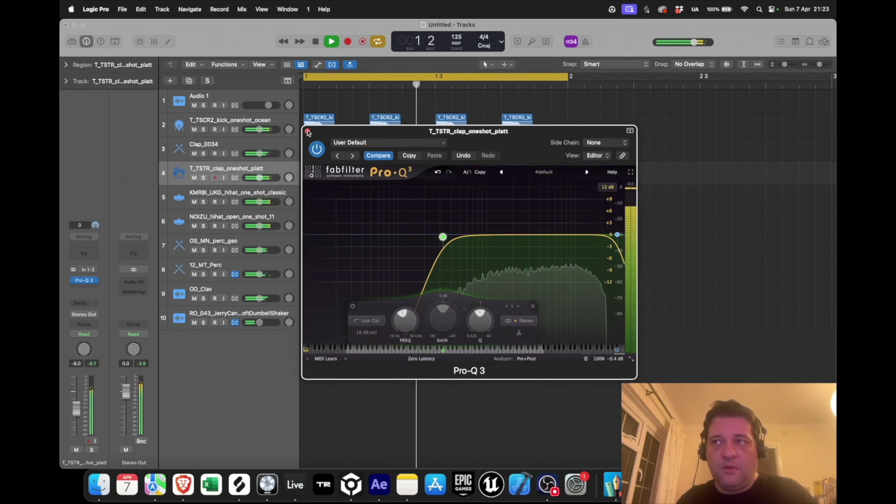
key(space)
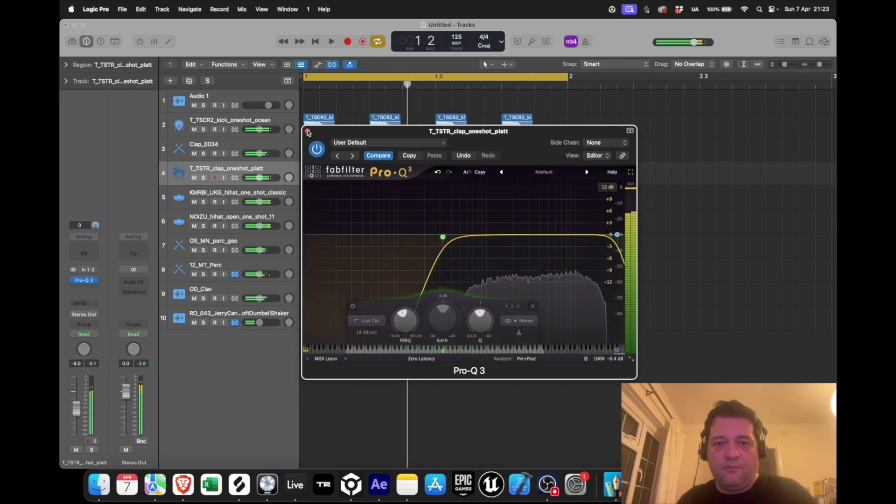
click(308, 132)
- Copy the T_TSTR_clap_oneshot_platt region to the second Clap_0034 hit on beat 4 and play the loop
drag(373, 168, 506, 170)
key(space)
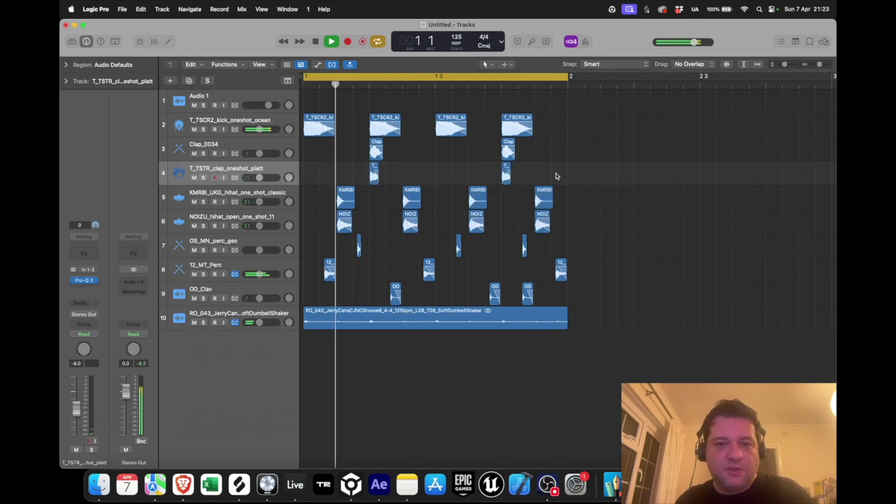
- Try an extra copy of the T_TSTR_clap_oneshot_platt region near the end of the bar and delete it
click(505, 168)
drag(505, 168, 506, 169)
key(alt)
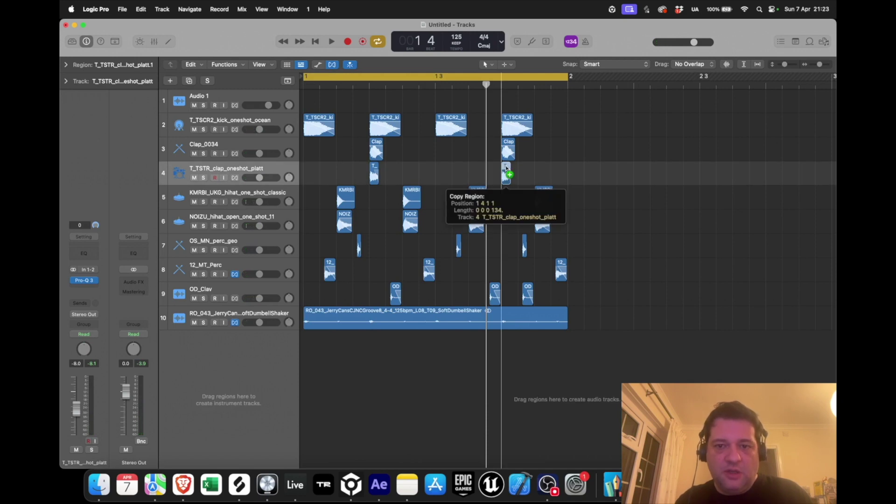
drag(506, 168, 556, 169)
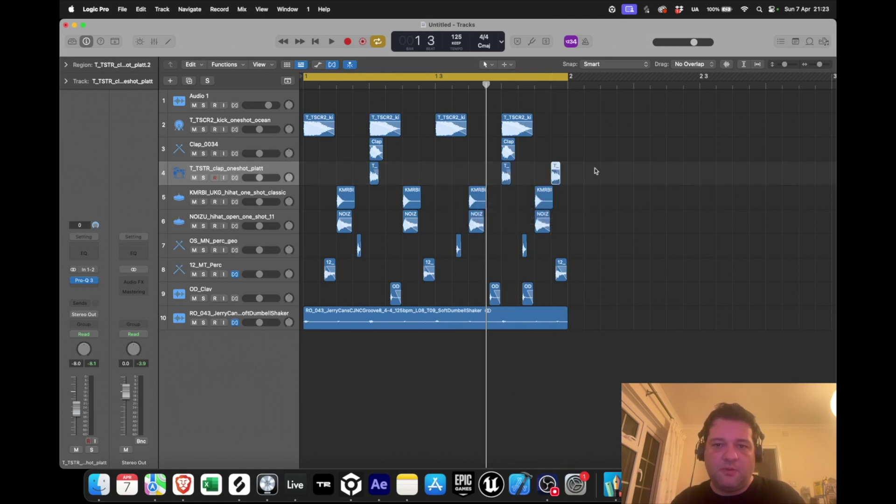
key(Delete)
- Add a stereo Space Designer to the T_TSTR clap track with a 71.4 ms volume envelope decay and -24 dB wet level, auditioning the loop
key(space)
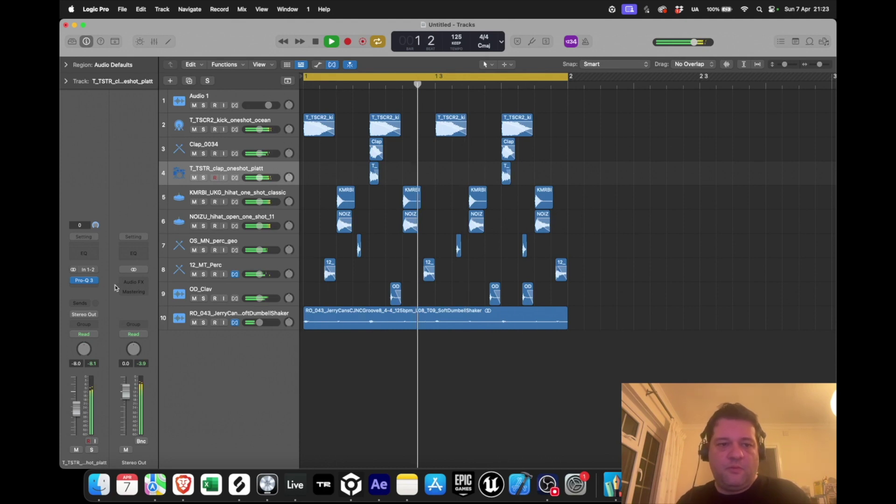
click(85, 288)
mouse_move(105, 299)
click(148, 296)
drag(365, 312, 336, 311)
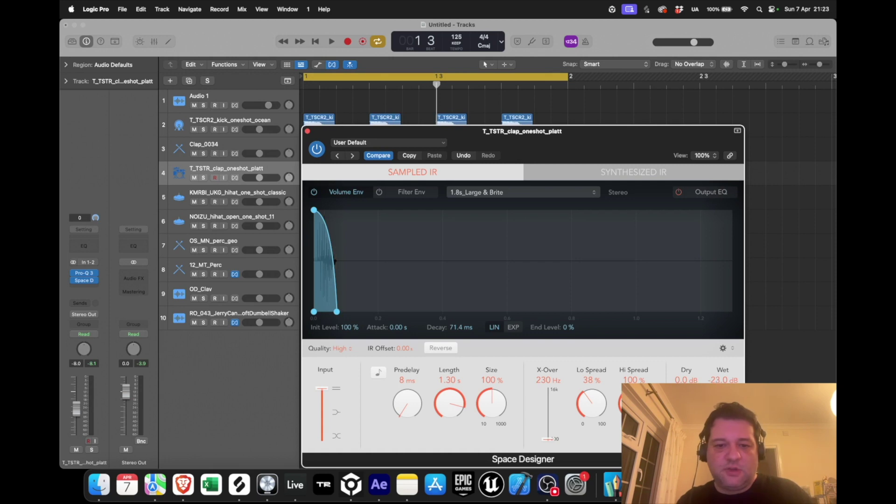
key(space)
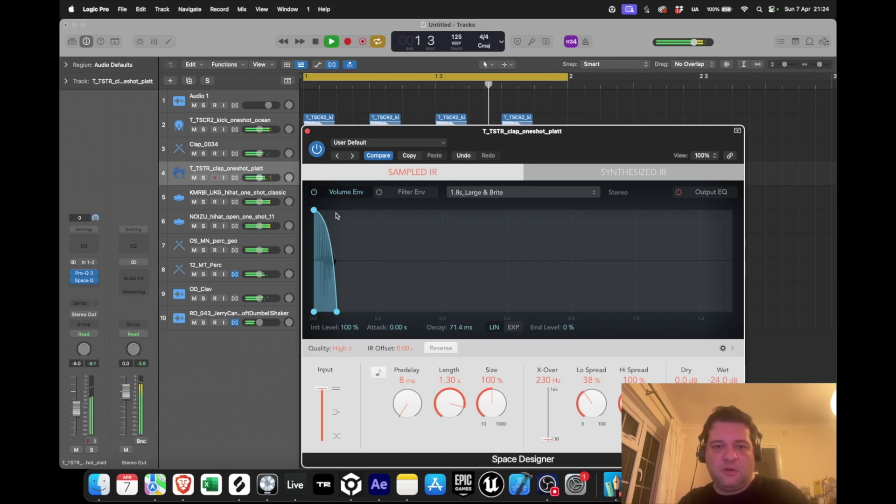
key(space)
click(307, 132)
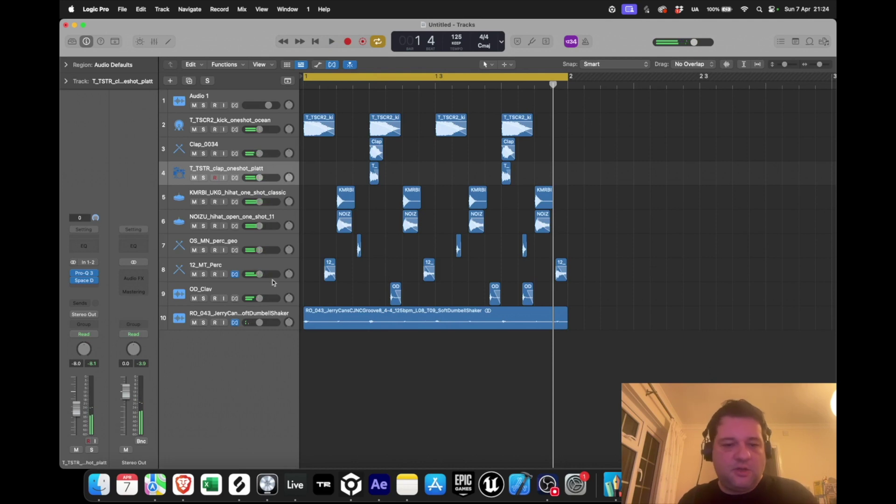
- Switch to Splice and audition the HN2_clap_platter_stack, hn_clap_mise and OS_MN_clap_ruff samples
click(240, 485)
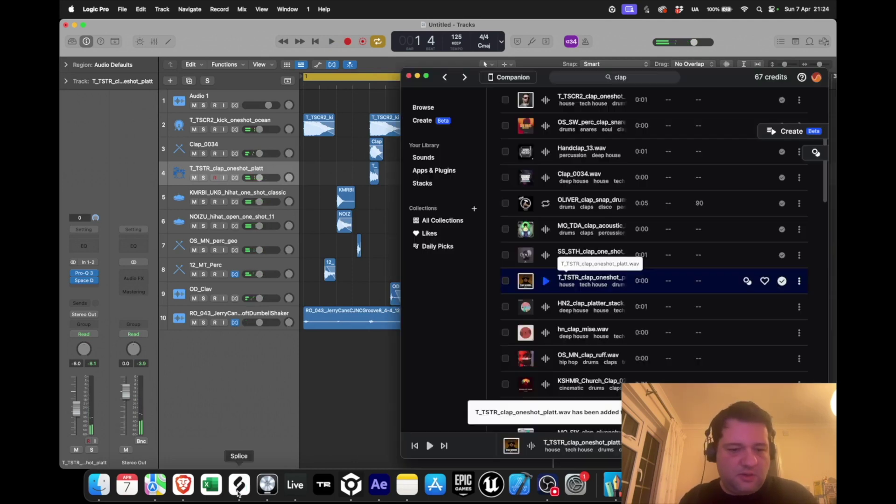
click(545, 307)
click(546, 333)
click(546, 358)
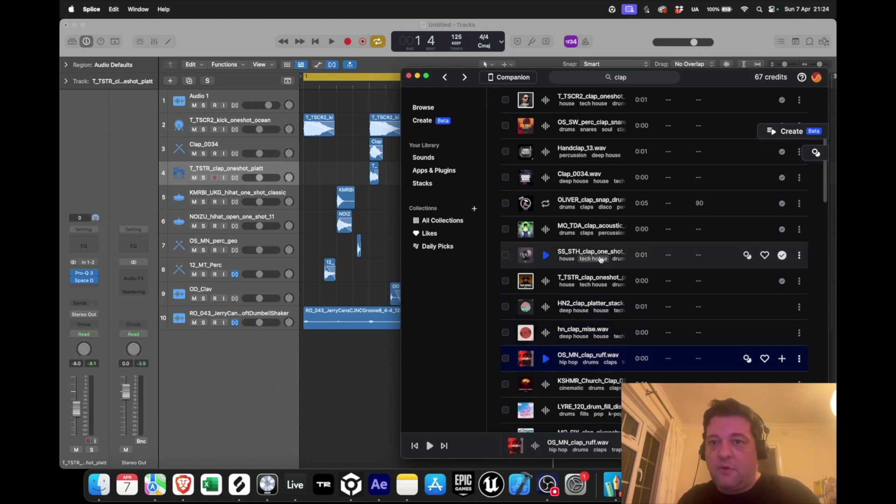
- Clear the "clap" search term and search the samples for "conga"
scroll(601, 259, up, 3)
click(714, 220)
click(717, 221)
text(conga)
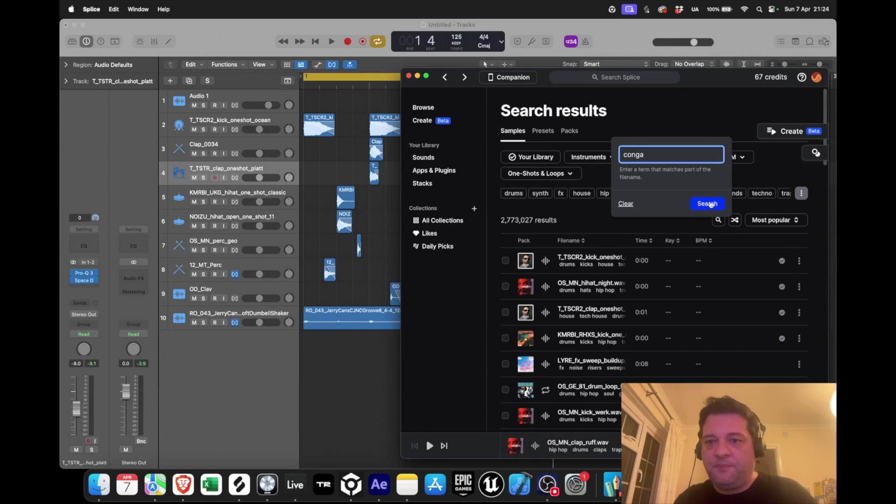
click(707, 203)
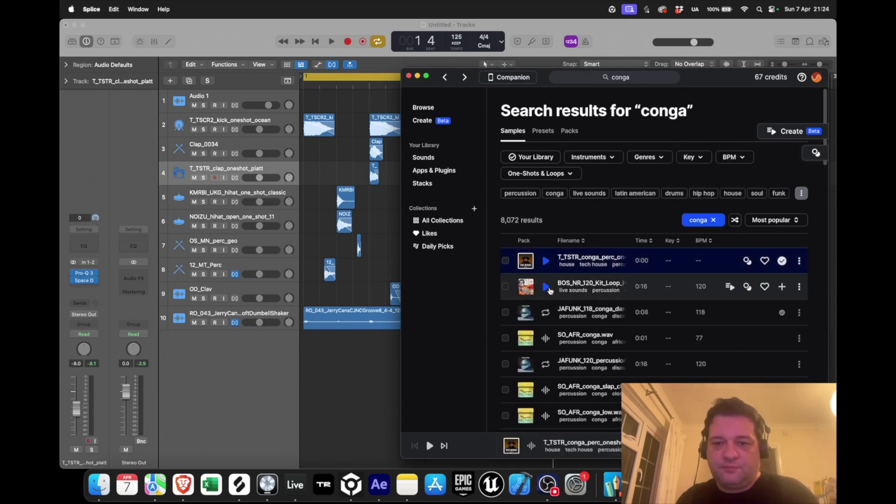
- Audition the first conga results, from BOS_NR_120_Kit_Loop through SO_AFR_conga to the JAFUNK_120 percussion loop
click(545, 286)
click(545, 312)
click(547, 339)
click(546, 364)
- Preview JAFUNK_118_conga_dancin, place it on a new Logic Pro track at bar 1, and check its listed BPM in Splice
click(544, 312)
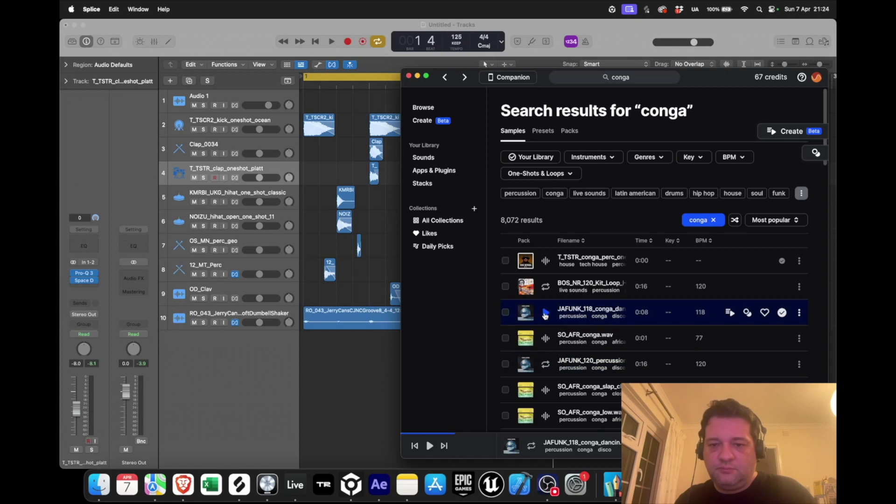
drag(589, 310, 309, 361)
click(365, 389)
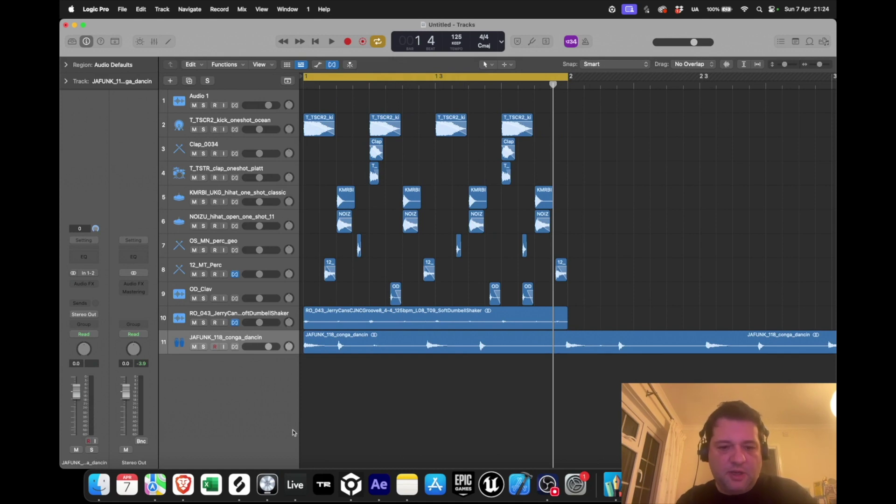
click(239, 485)
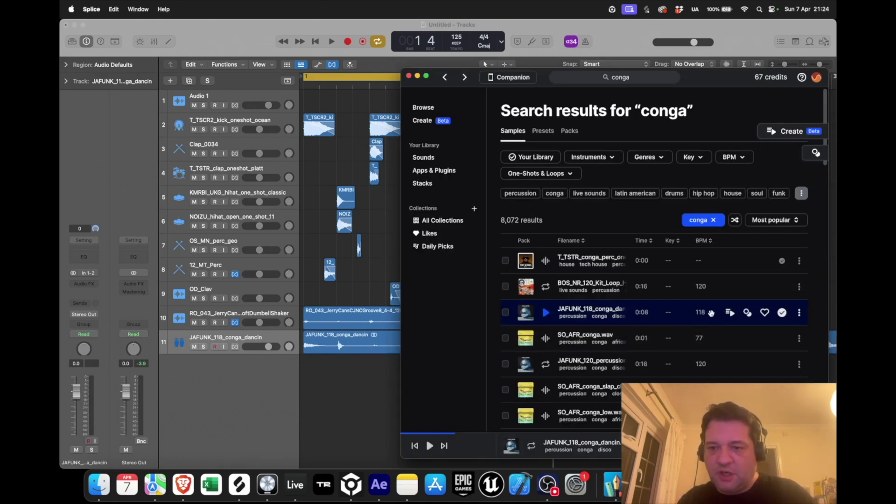
click(356, 415)
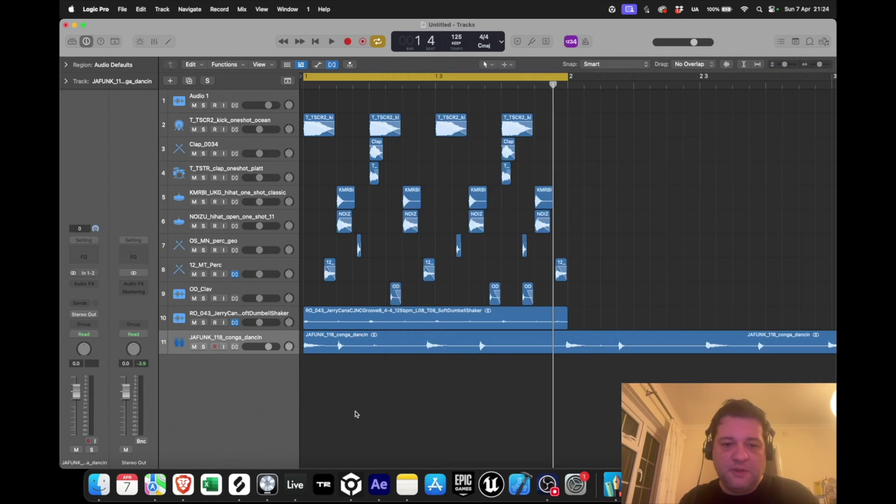
- Enable Flex on the JAFUNK_118_conga_dancin track and trim its region to one bar, ending at bar 2
scroll(471, 353, down, 5)
scroll(469, 353, up, 1)
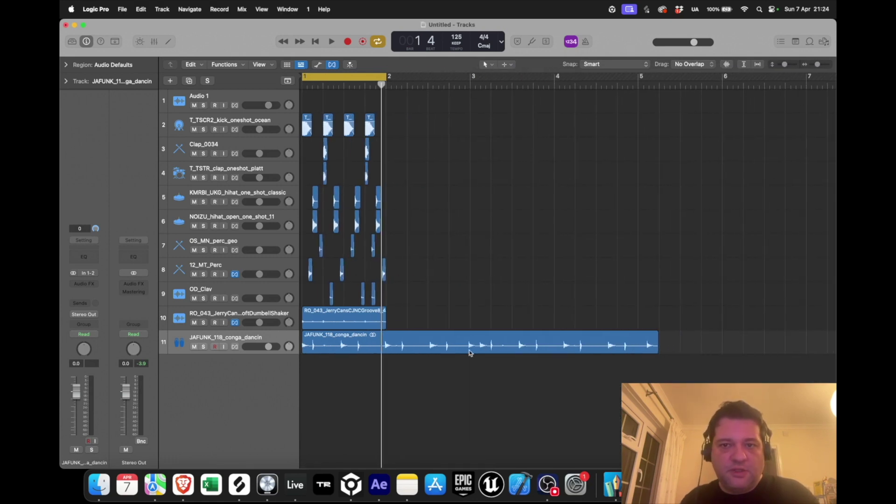
click(637, 84)
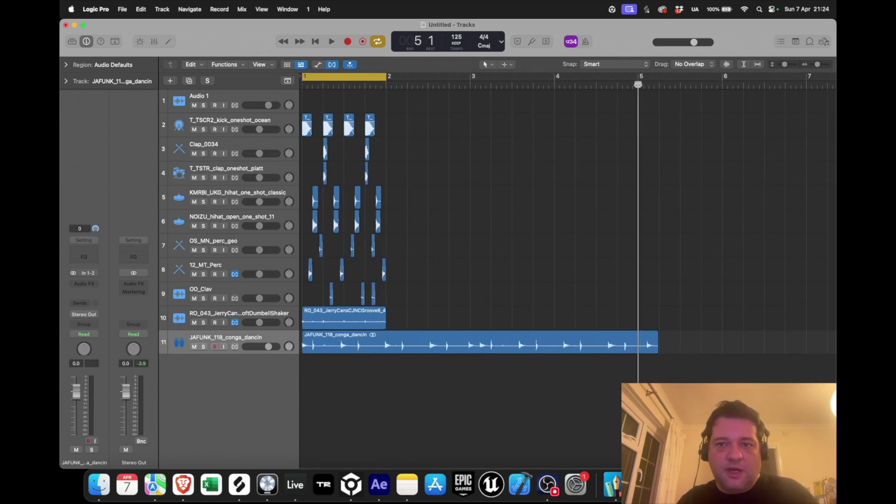
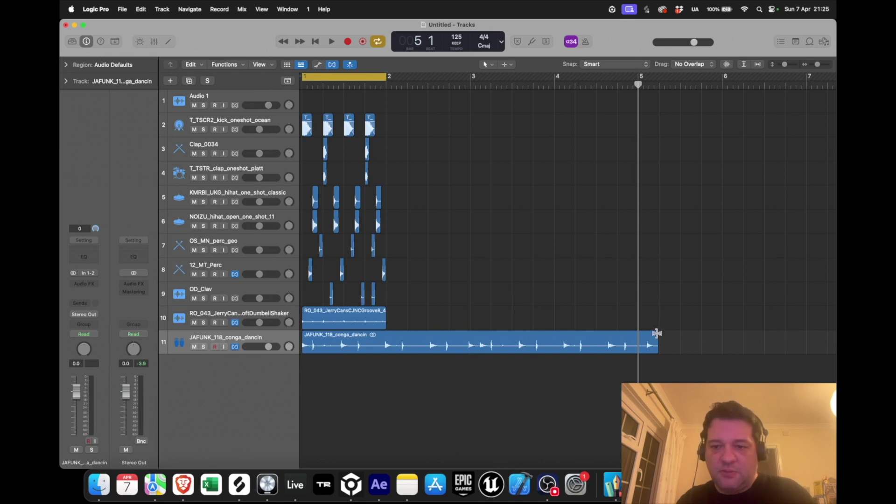
drag(656, 333, 386, 365)
click(664, 355)
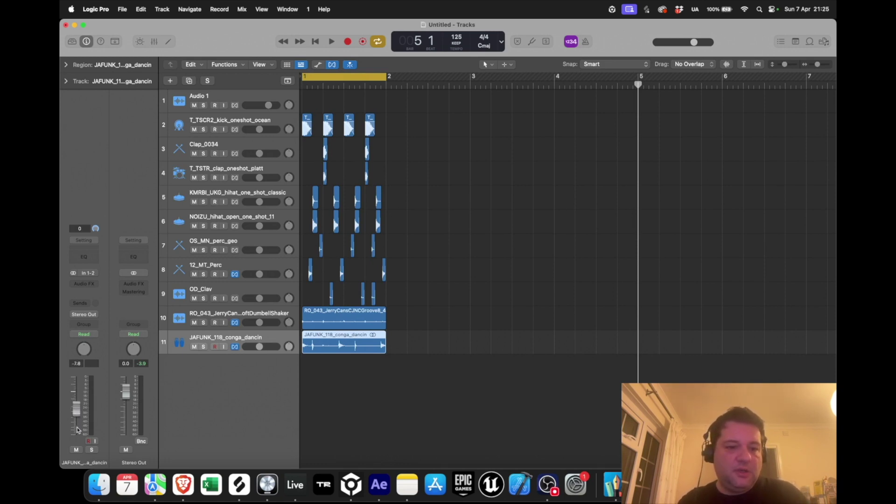
- Audition the loop with the conga track at -7.8 dB and move that track above the RO_043 shaker track
key(space)
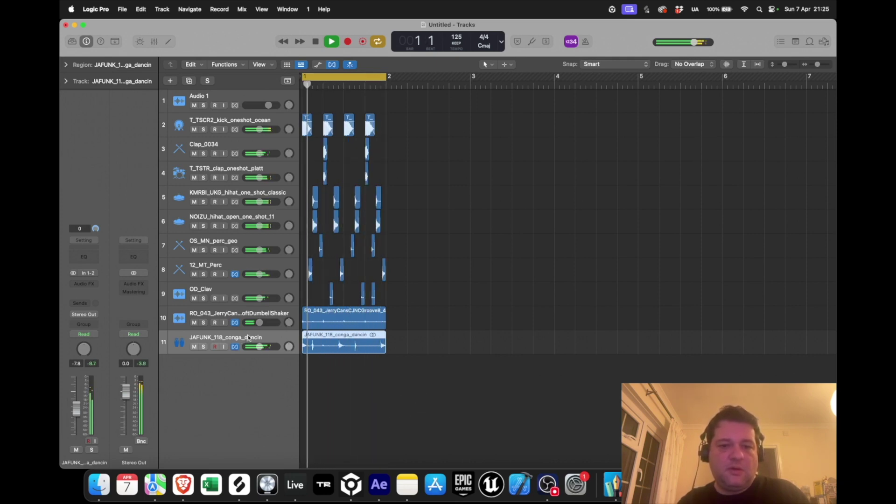
key(space)
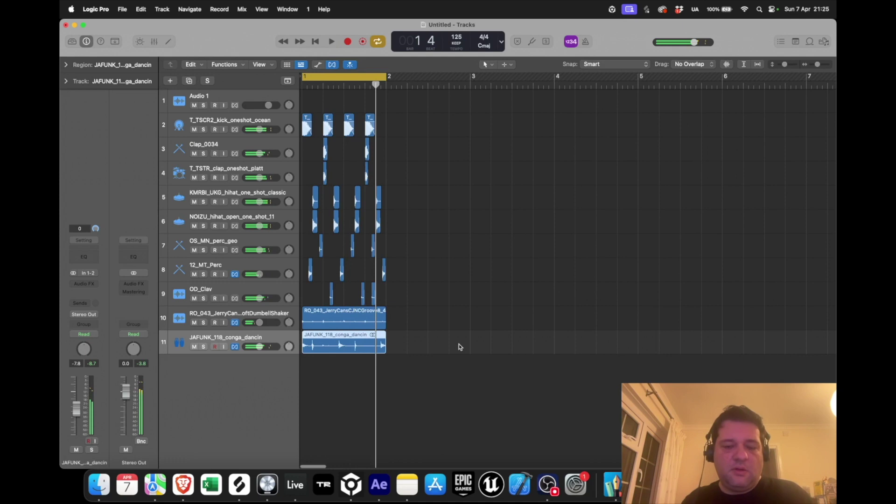
scroll(460, 347, up, 5)
scroll(460, 347, left, 5)
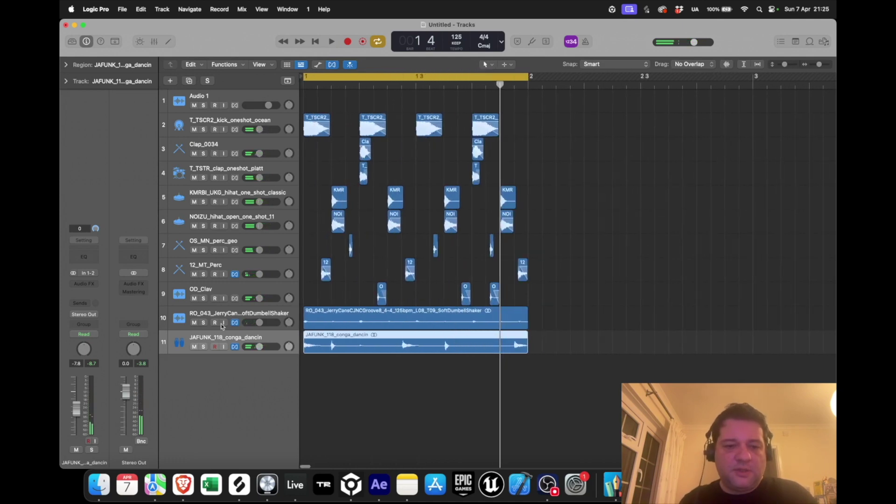
drag(237, 339, 272, 302)
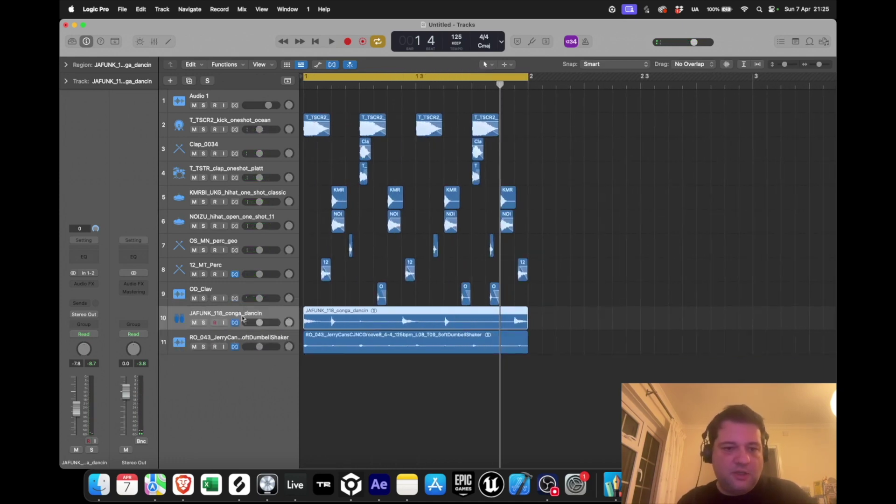
- Quantize the JAFUNK_118_conga_dancin region to 1/16 Swing D and audition the loop
click(65, 65)
click(120, 95)
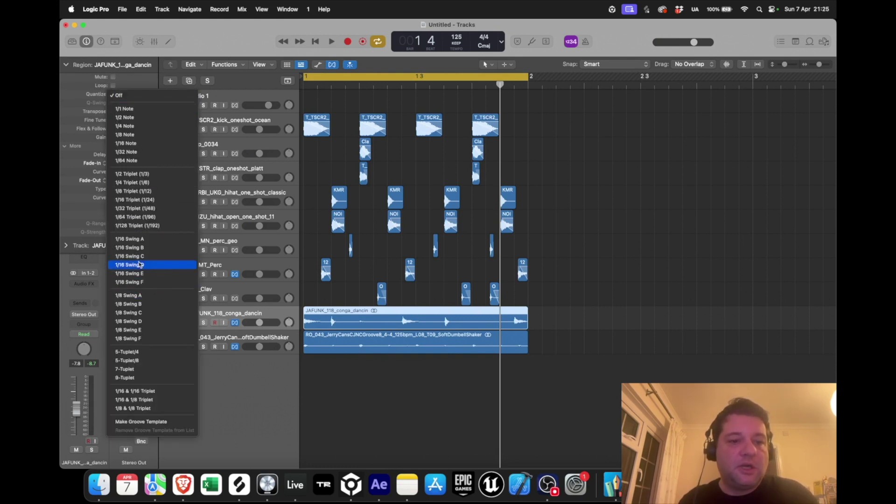
click(154, 265)
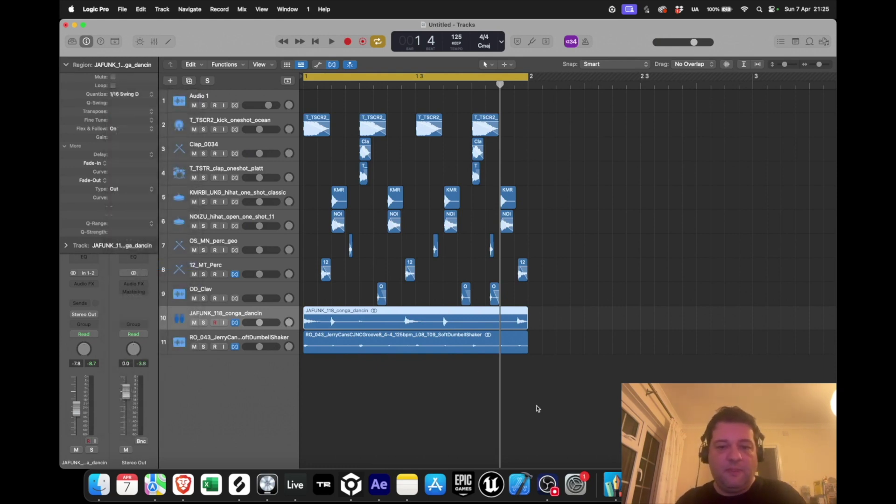
key(space)
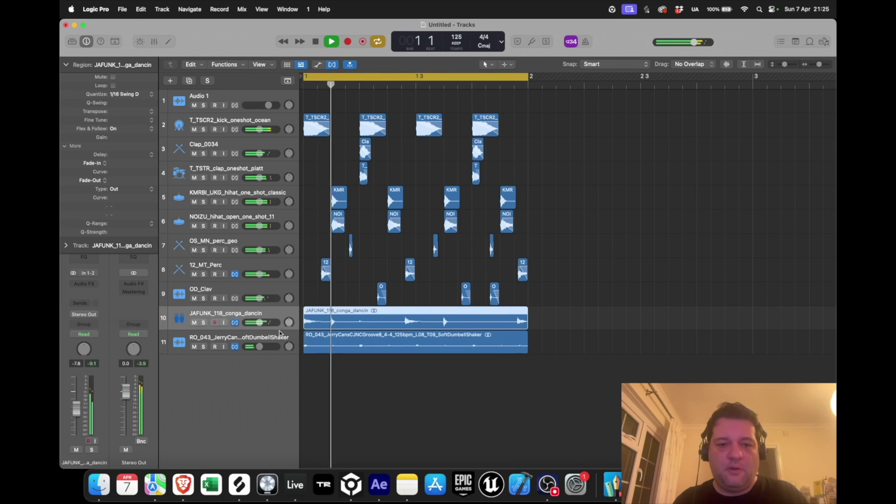
key(space)
- Insert a stereo Pro-Q 3 on the JAFUNK_118_conga_dancin track and set a low cut at about 213 Hz during playback
click(66, 65)
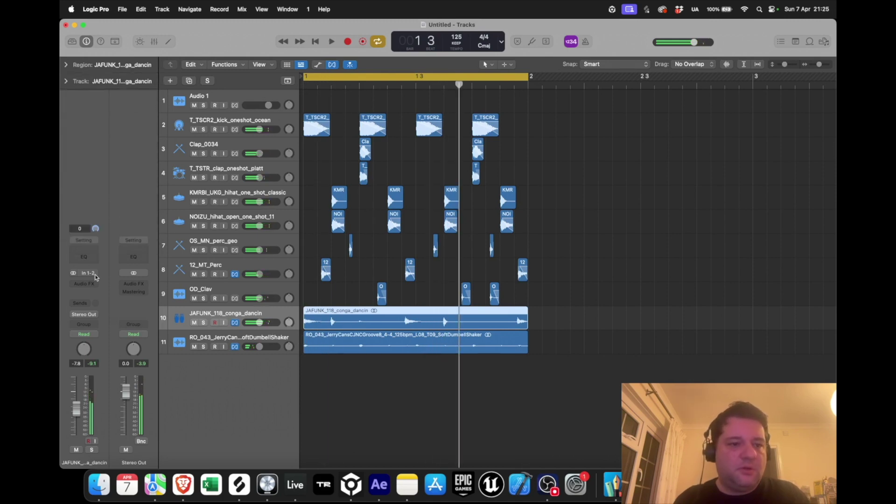
click(92, 287)
mouse_move(93, 294)
click(154, 295)
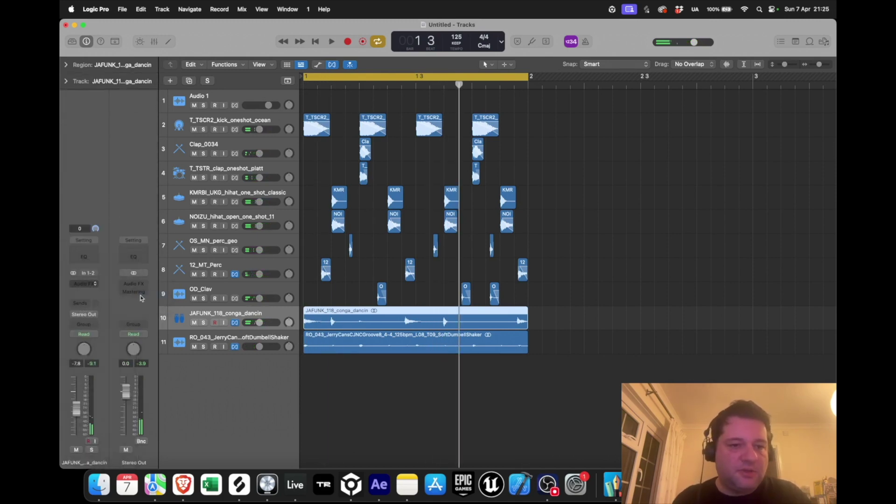
key(space)
drag(338, 236, 426, 234)
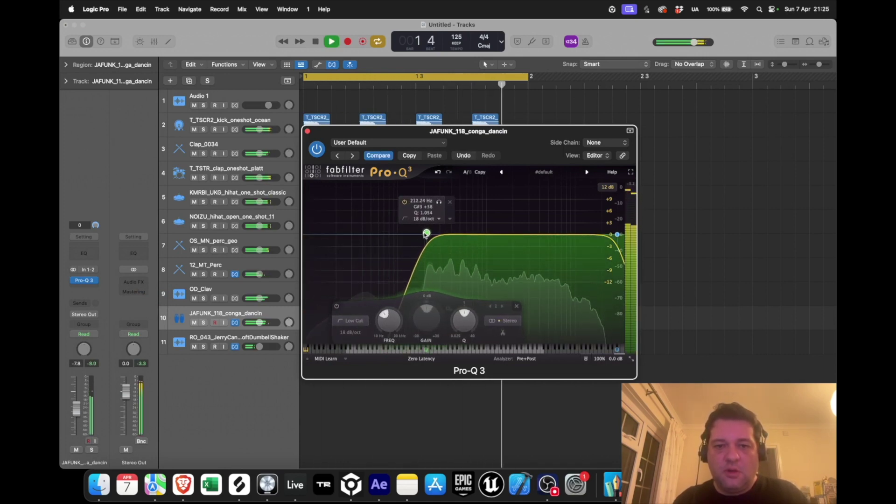
key(space)
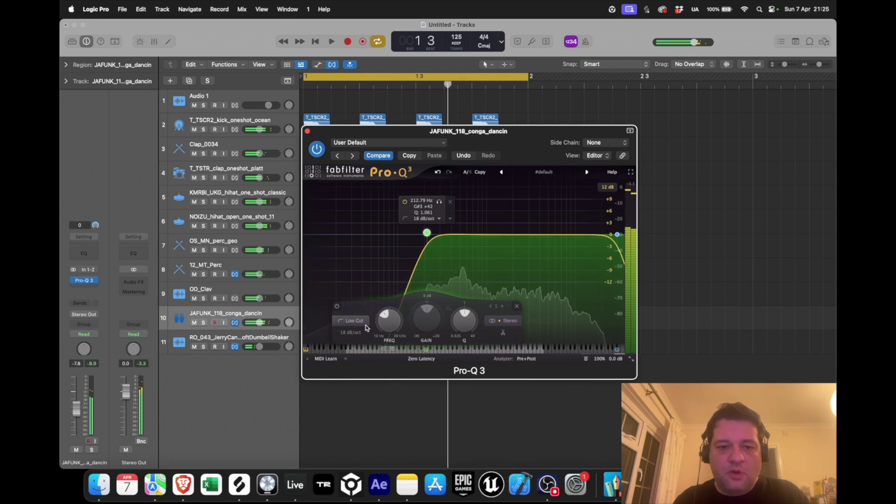
- Steepen the conga's low cut to 24 dB/oct, lower its Q to about 0.94 and audition it
click(351, 333)
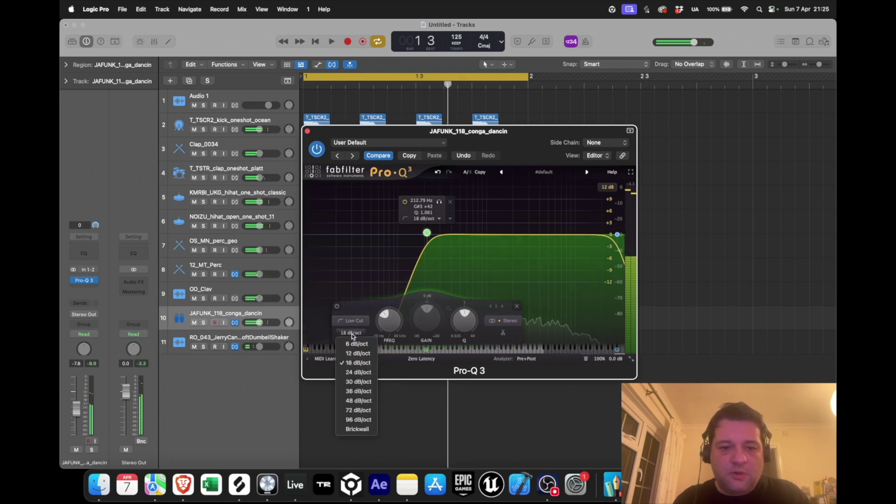
click(364, 373)
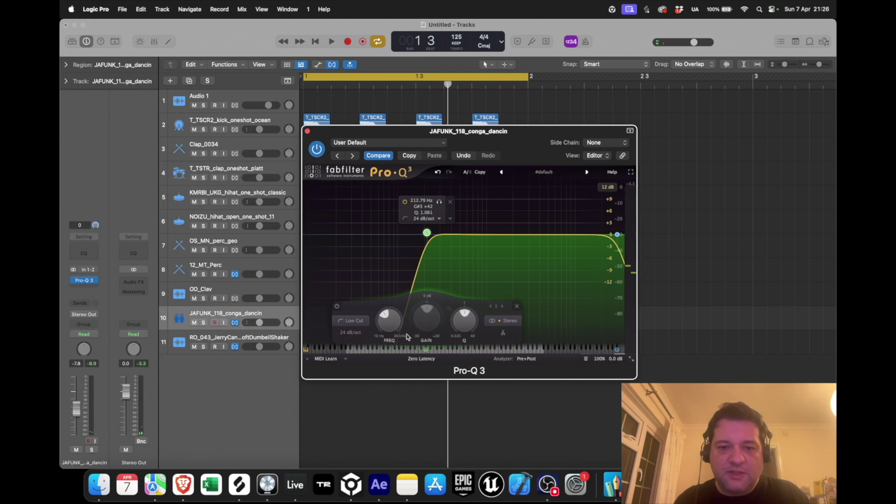
key(space)
scroll(427, 236, down, 2)
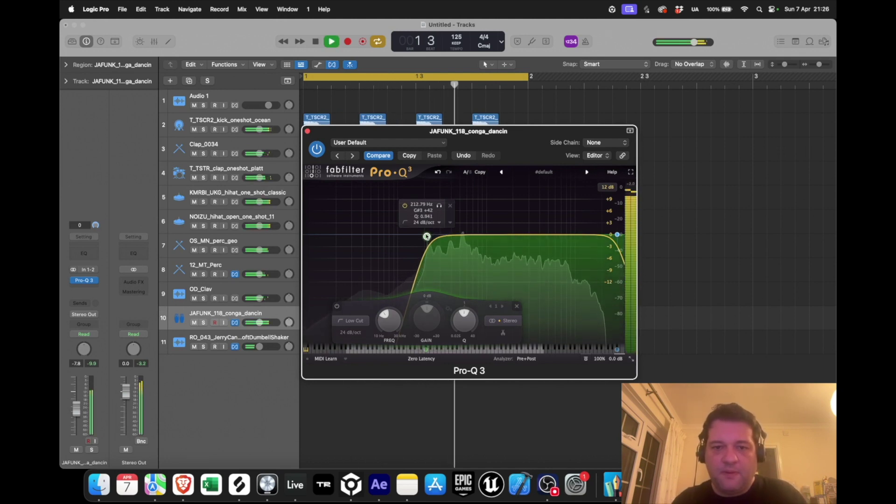
key(space)
- Lower the conga's high cut, add a bell dip in the highs and close Pro-Q 3
drag(617, 236, 532, 252)
key(space)
double_click(529, 238)
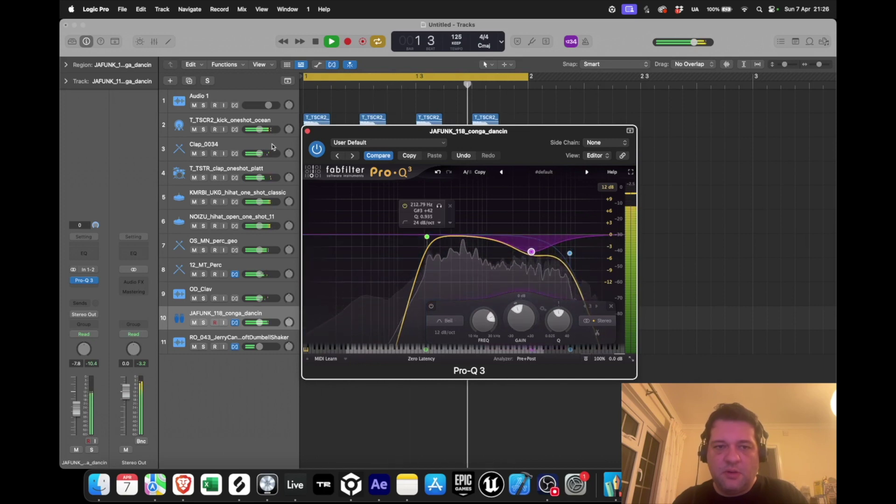
key(space)
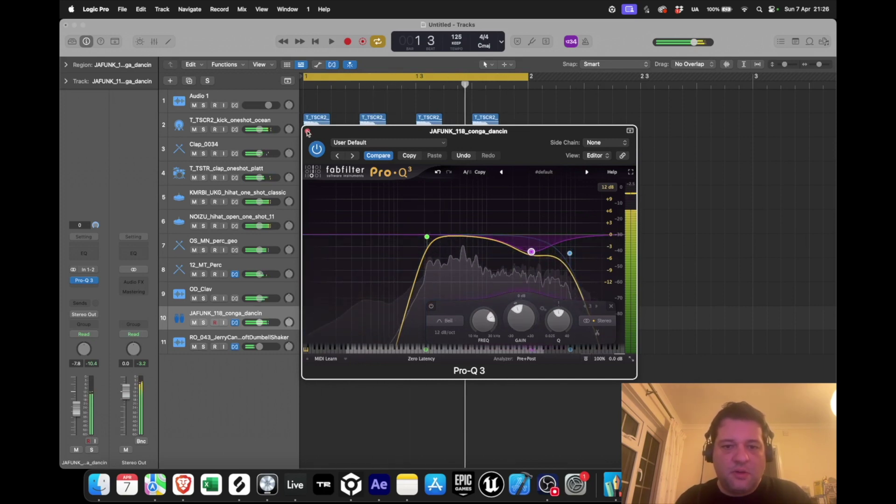
click(307, 132)
click(386, 405)
- Audition the loop briefly, solo the JAFUNK_118_conga_dancin track and listen to it alone
key(space)
key(space)
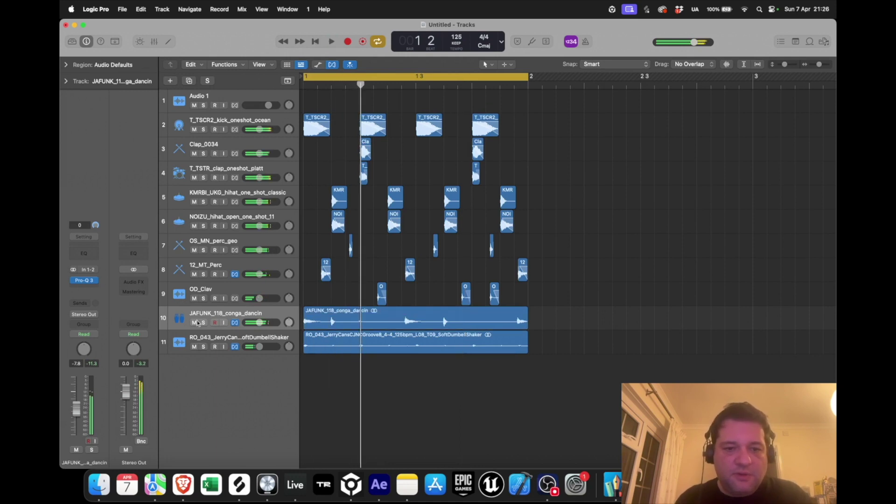
click(204, 322)
key(space)
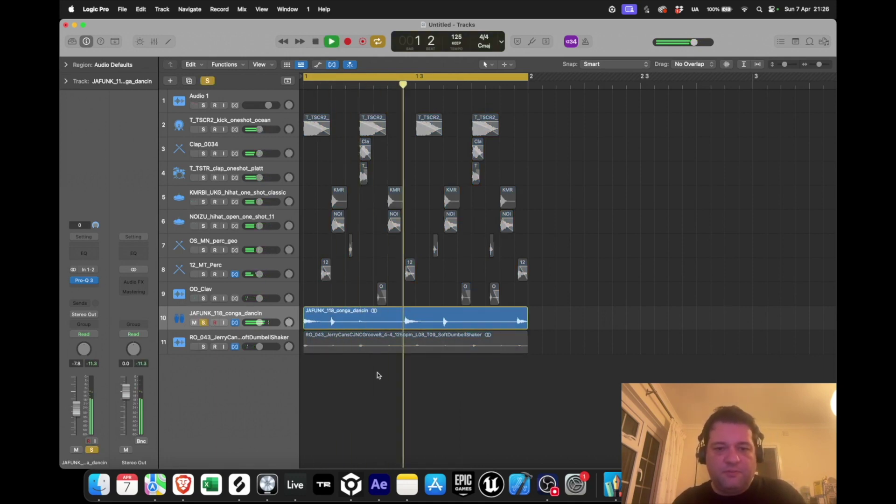
key(space)
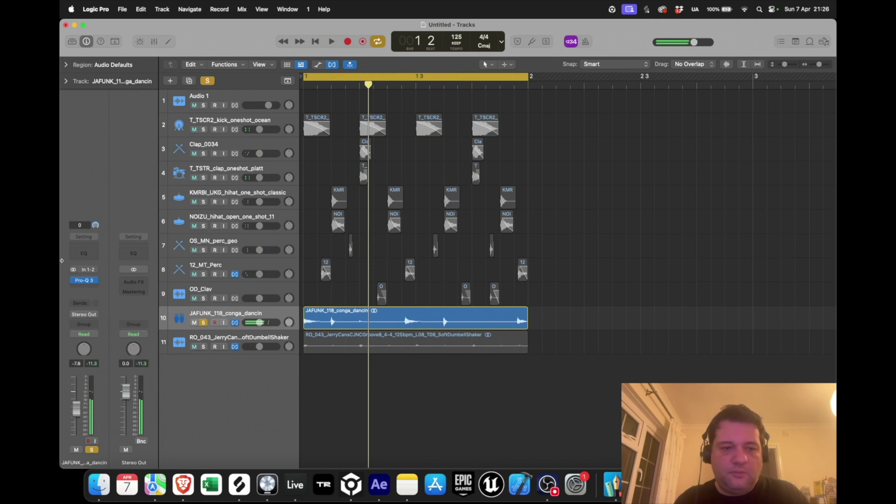
click(83, 290)
mouse_move(83, 290)
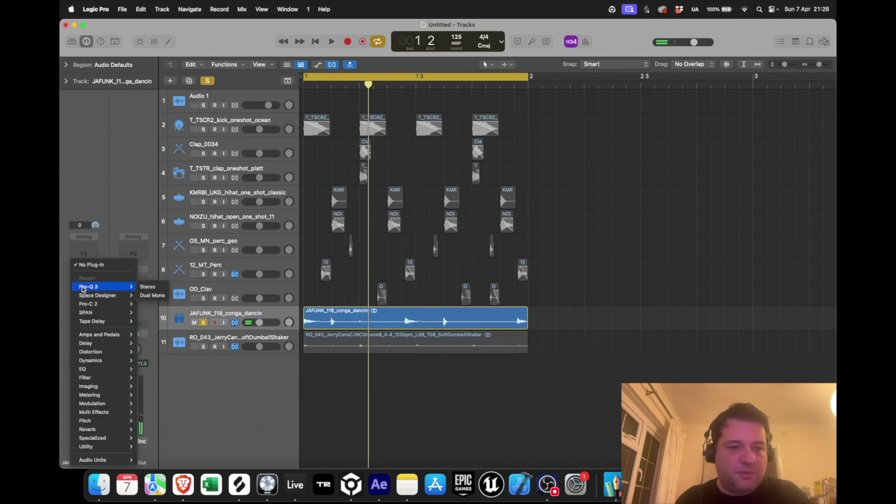
click(513, 242)
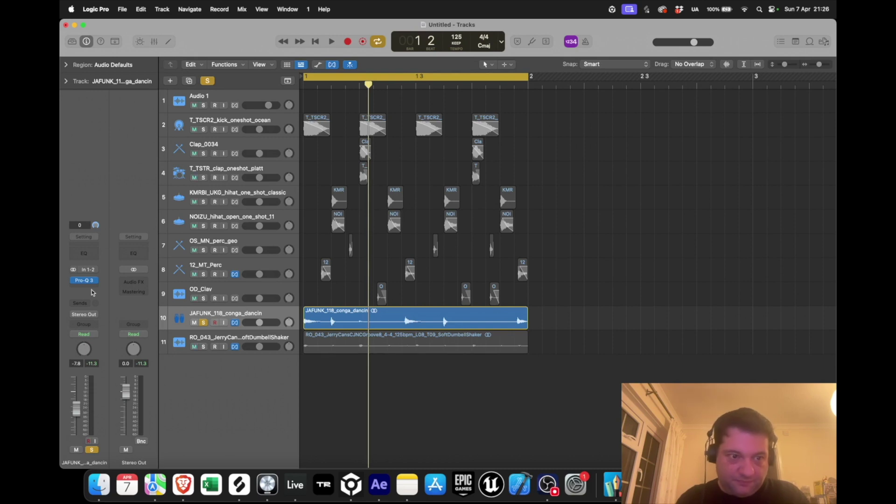
- Insert a stereo Enveloper after Pro-Q 3 on the conga track, with release gain -100% and release time 940 ms
click(92, 291)
mouse_move(115, 360)
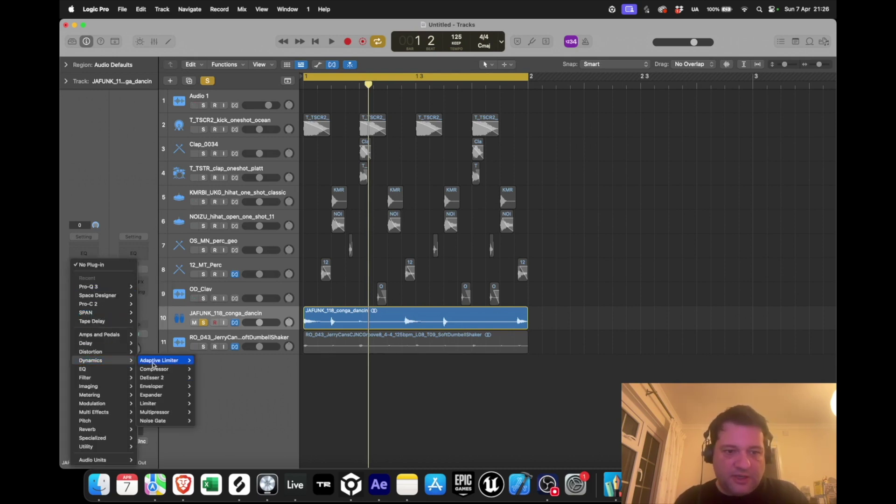
mouse_move(167, 386)
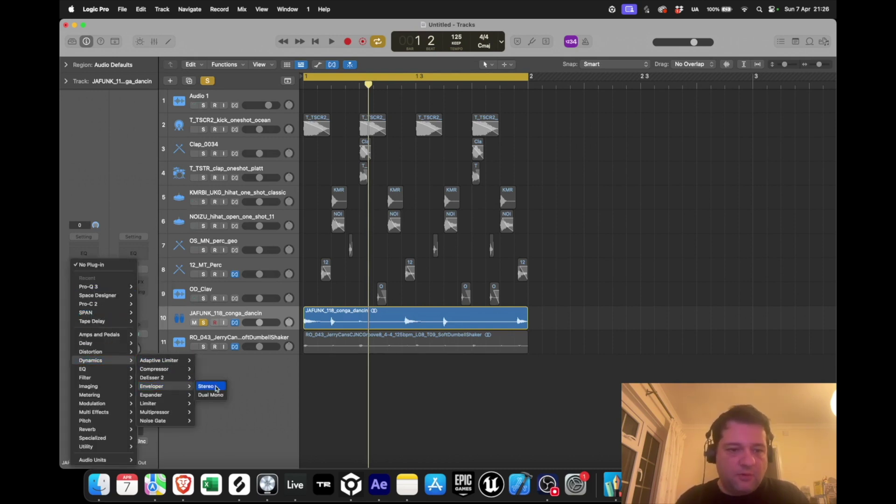
click(216, 387)
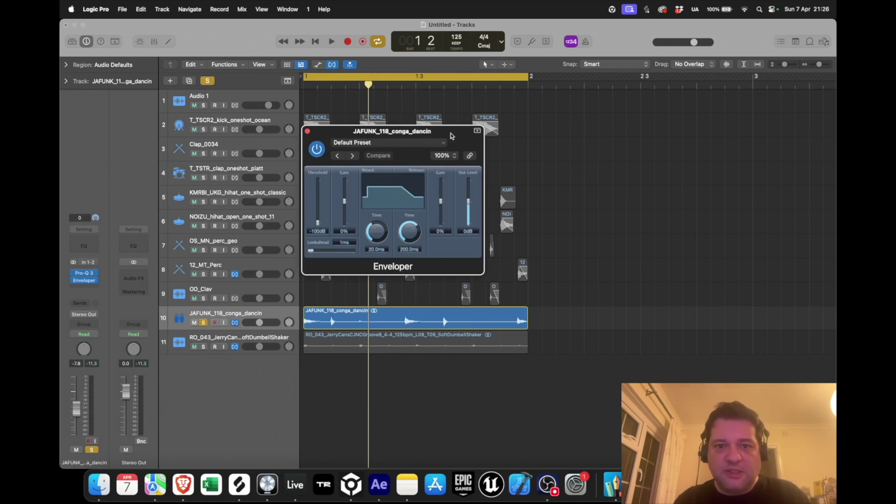
drag(441, 204, 442, 209)
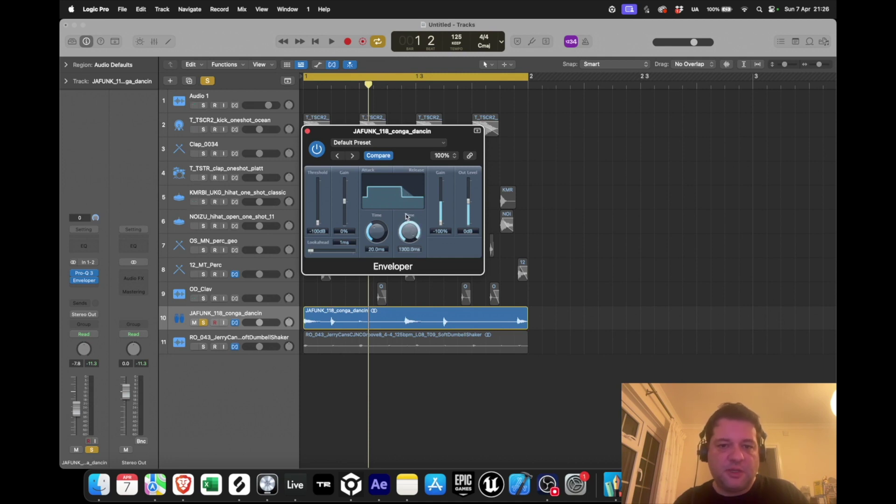
drag(406, 216, 408, 238)
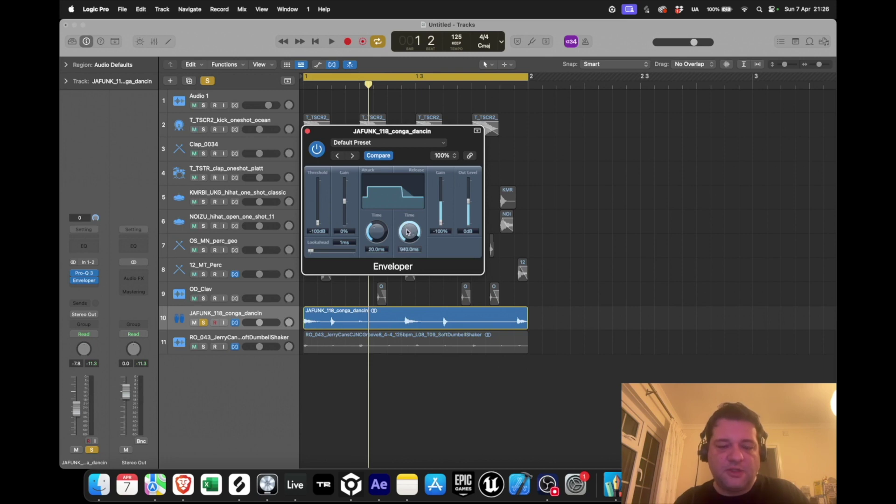
- Compare the soloed conga with the Enveloper bypassed and active
key(space)
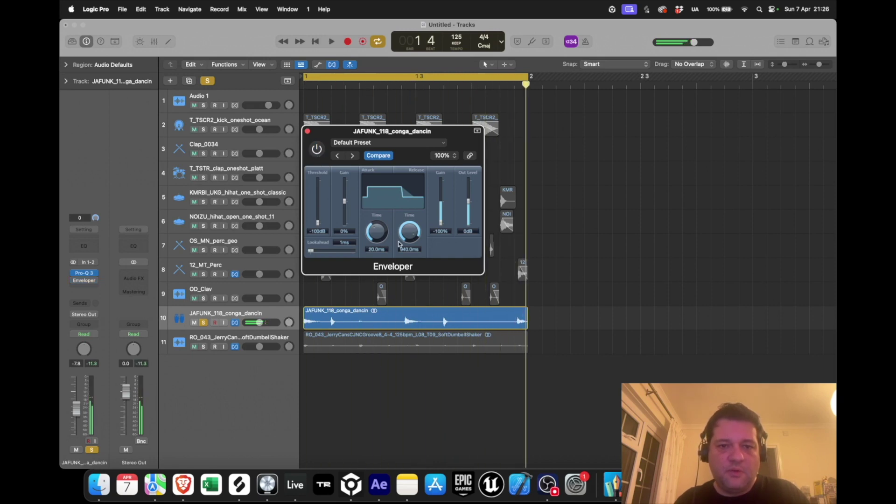
click(316, 150)
key(space)
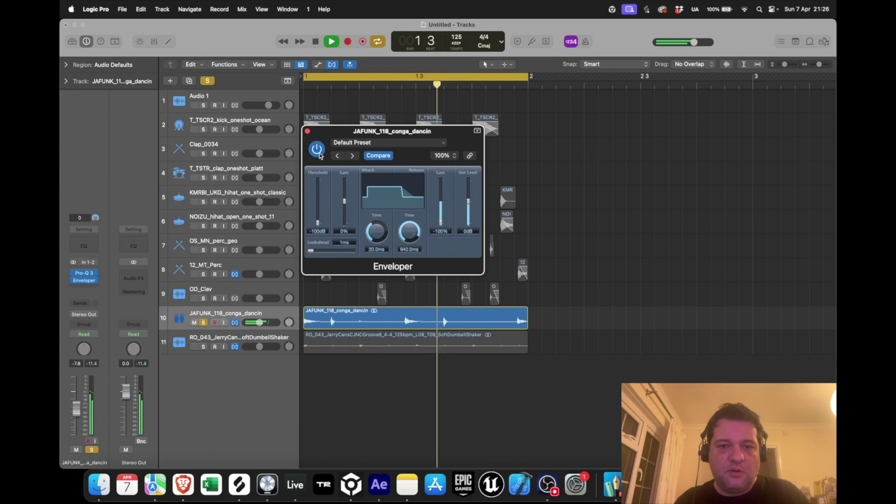
key(space)
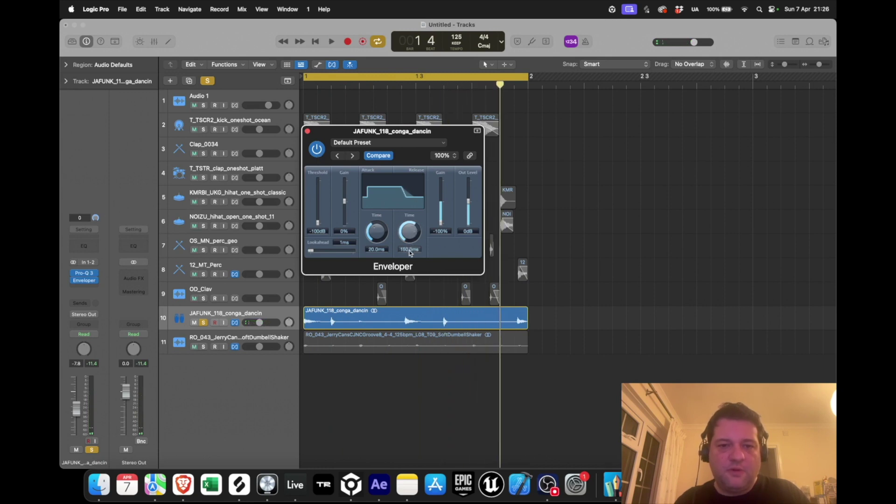
- Shorten the Enveloper's release time to about 160 ms and audition the soloed conga
mouse_move(408, 251)
mouse_down()
mouse_move(411, 230)
mouse_move(411, 248)
mouse_up()
key(space)
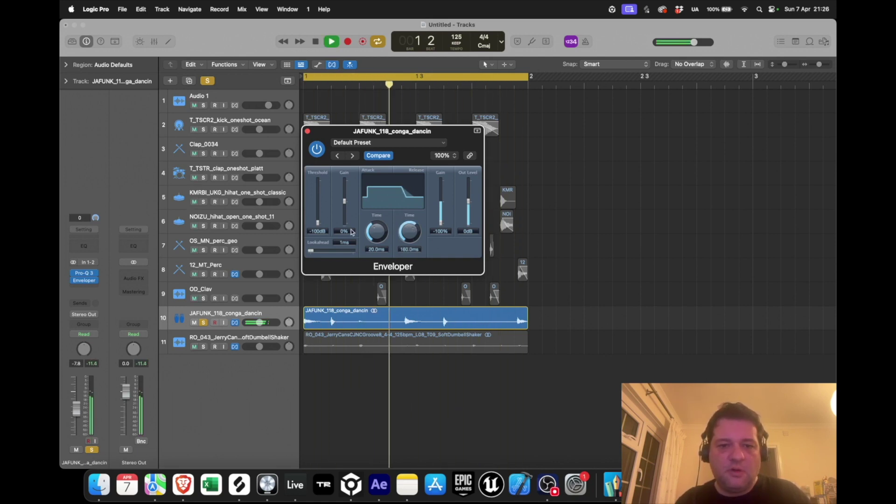
key(space)
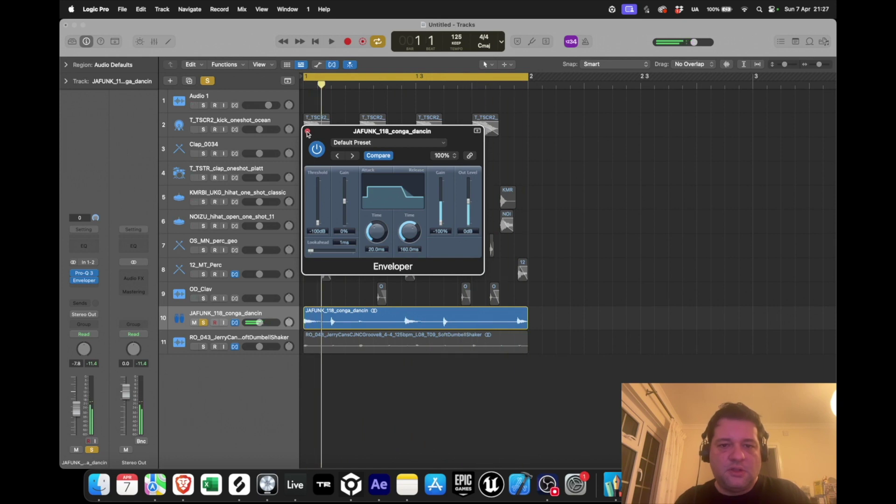
- Close the Enveloper, unsolo the conga track and audition the full loop with the conga at -8.0 dB
click(307, 132)
click(204, 323)
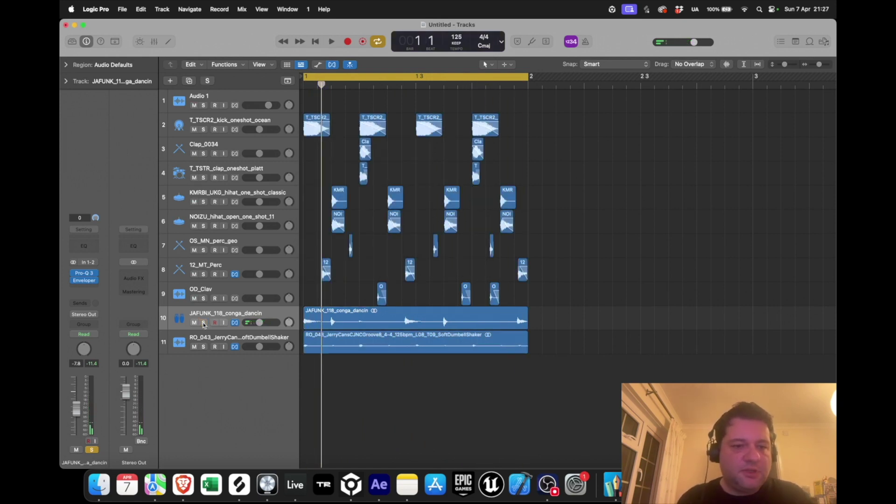
key(space)
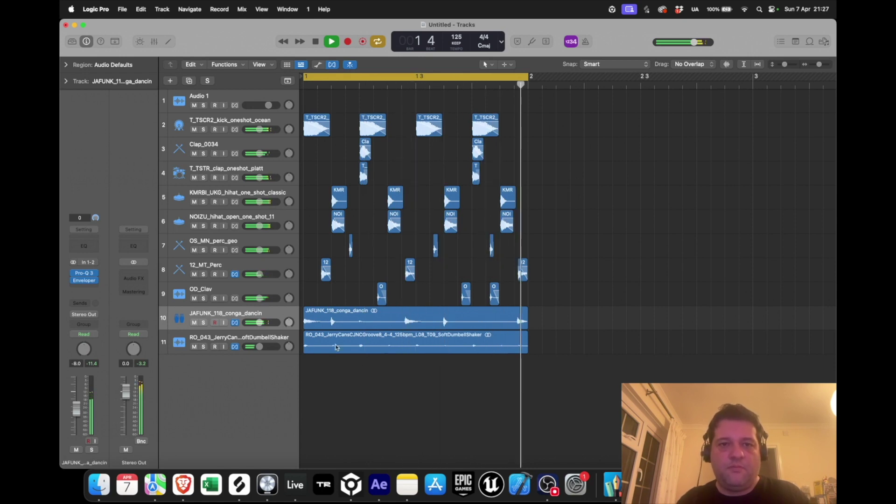
key(space)
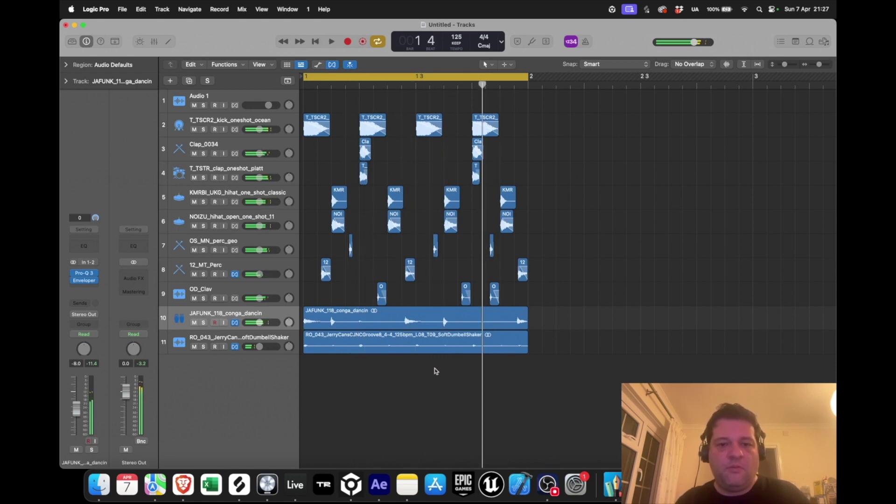
- Switch to Splice and replace the conga sample search with "ride"
click(238, 484)
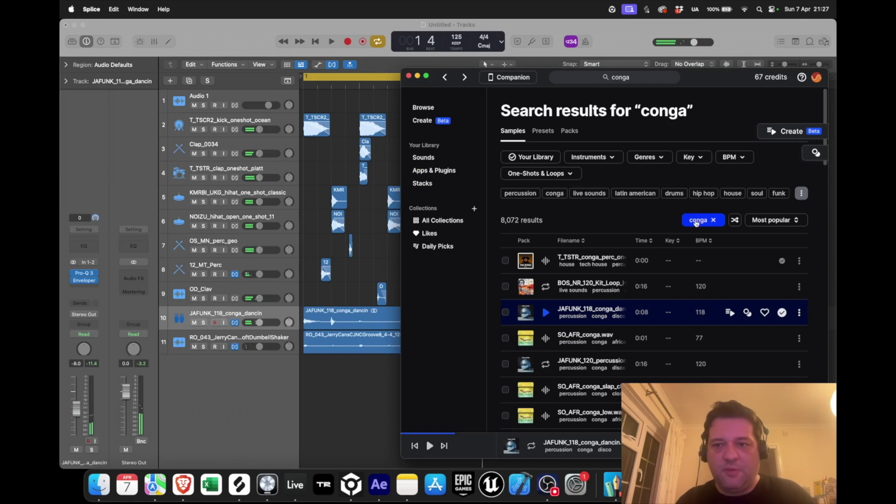
click(716, 223)
click(718, 221)
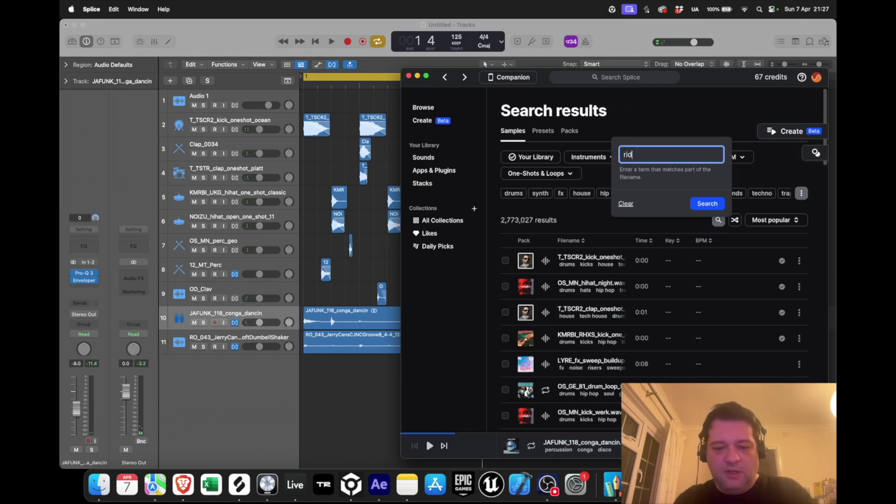
key(Return)
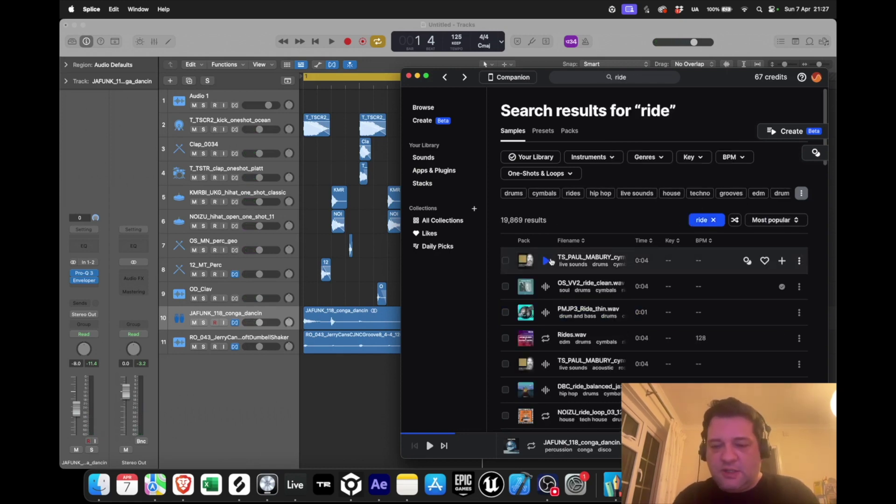
- Preview OS_VV2_ride_clean, PMJP3_Ride_thin and Rides, and add PMJP3_Ride_thin.wav to the library
click(548, 287)
click(547, 312)
click(547, 289)
click(546, 289)
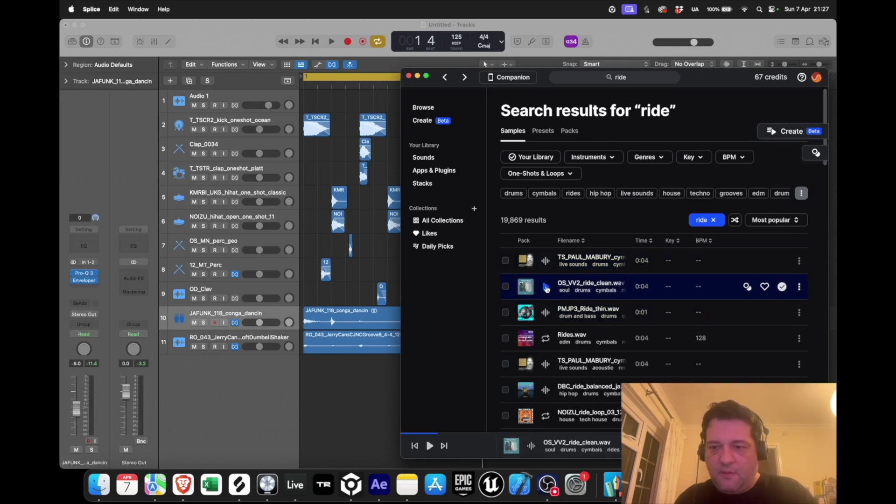
click(546, 312)
click(546, 338)
click(547, 313)
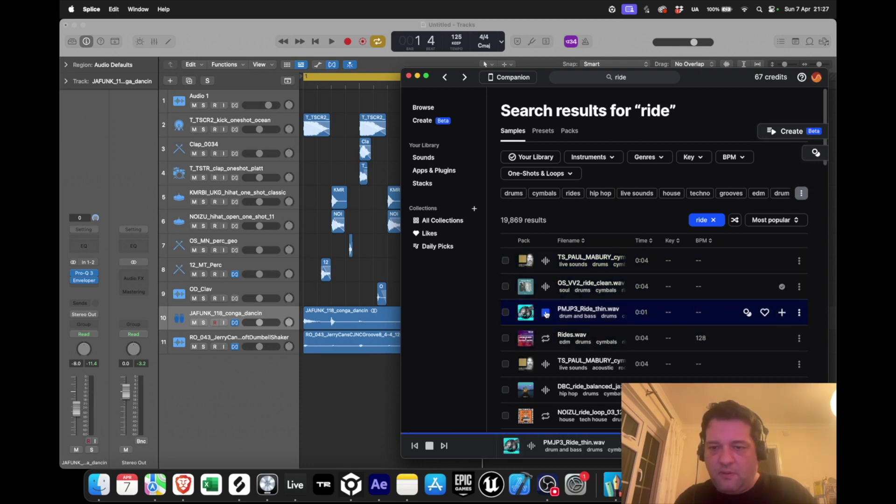
click(782, 313)
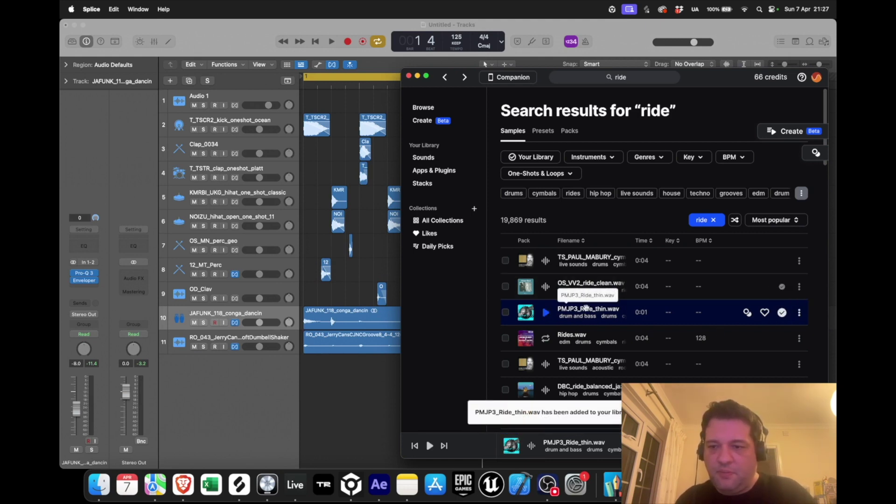
- Place OS_VV2_ride_clean on a new Logic Pro track at the bar's last off-beat and move that track above OS_MN_perc_geo
click(546, 287)
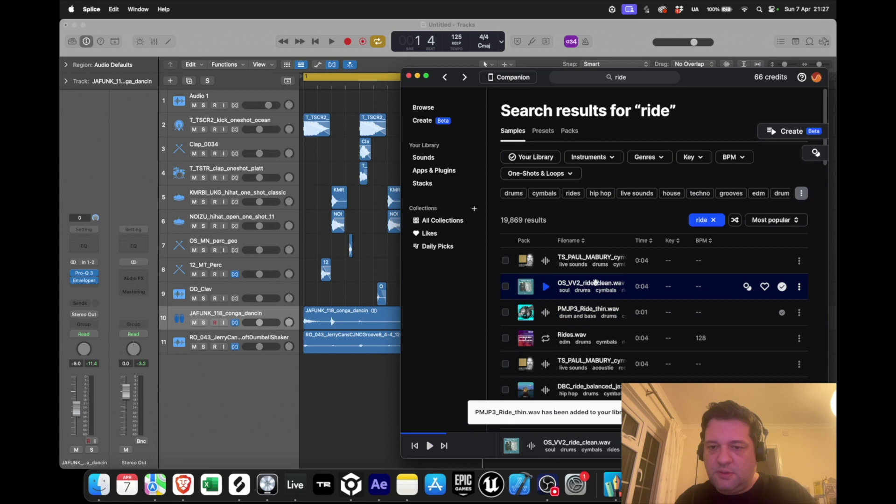
drag(595, 282, 367, 393)
drag(385, 364, 523, 363)
drag(234, 364, 244, 241)
scroll(609, 265, down, 5)
scroll(608, 265, up, 6)
scroll(608, 264, down, 4)
scroll(609, 266, left, 1)
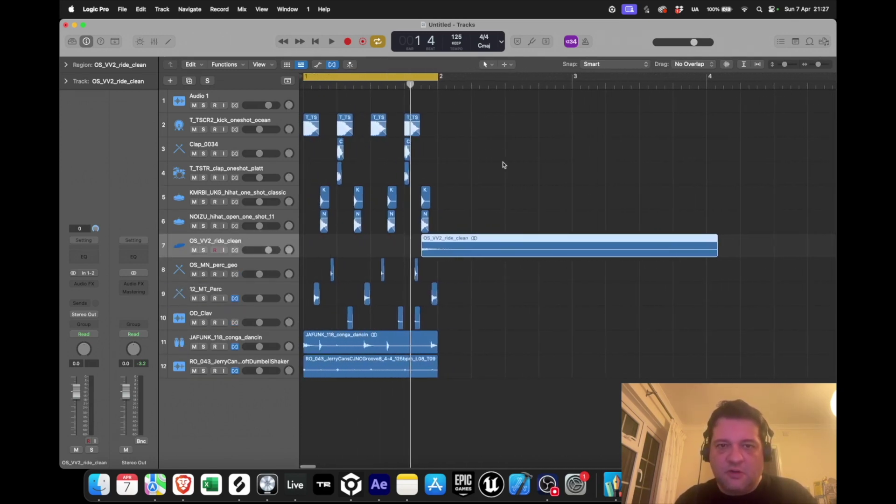
- Split the OS_VV2_ride_clean region at bar 2, delete the part beyond it and return to the Pointer Tool
click(491, 67)
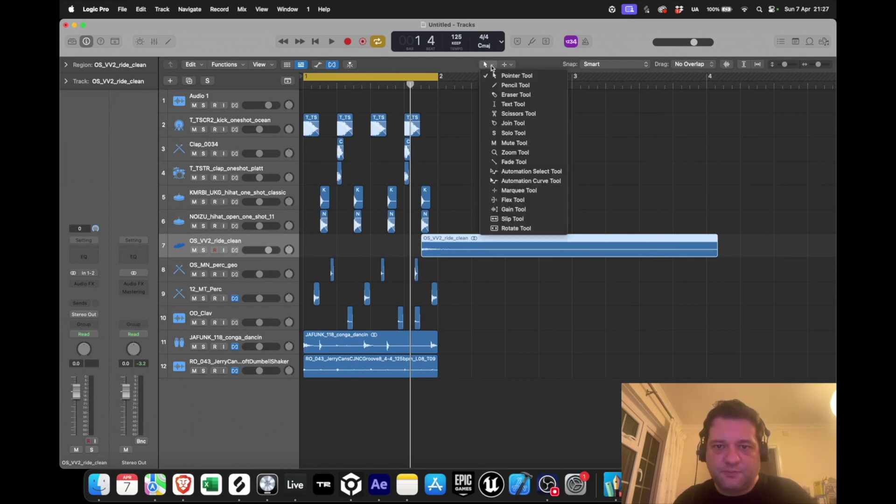
click(521, 114)
click(439, 244)
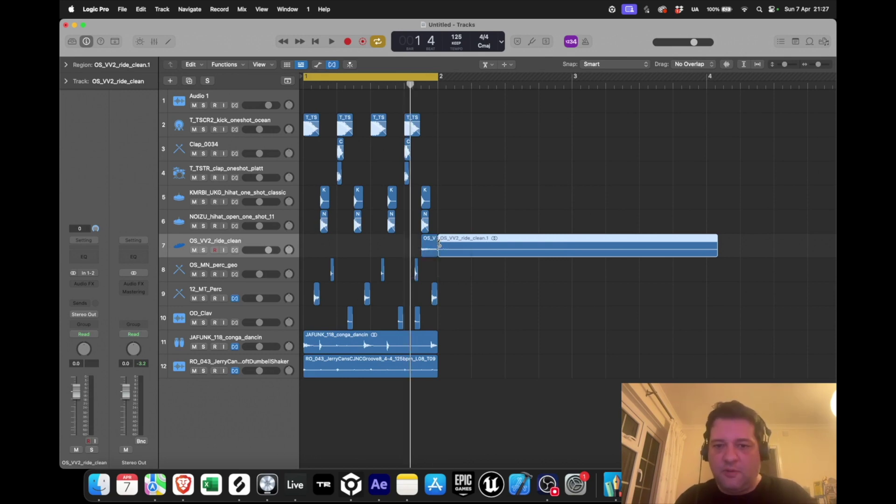
key(Delete)
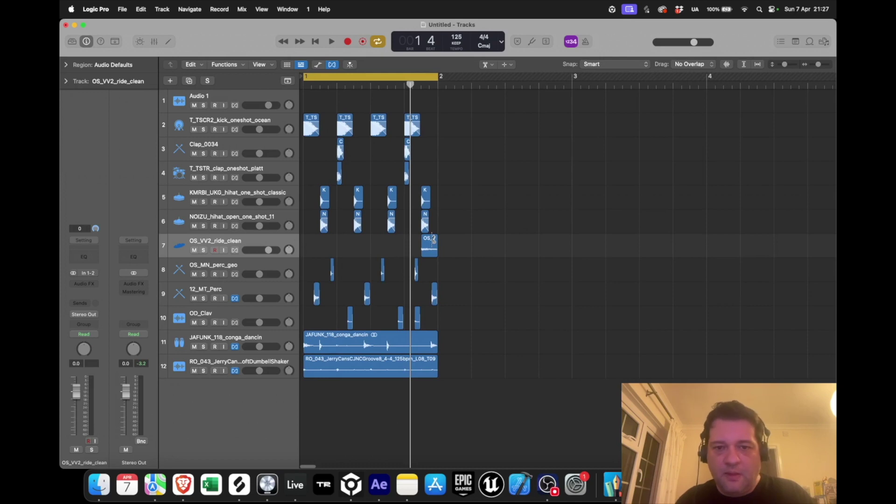
scroll(433, 239, up, 10)
scroll(433, 239, right, 7)
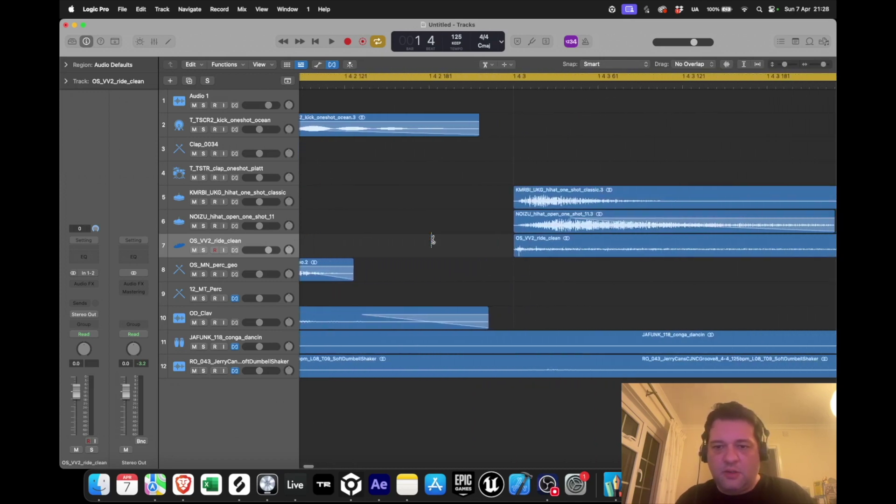
scroll(433, 240, down, 10)
scroll(433, 239, left, 5)
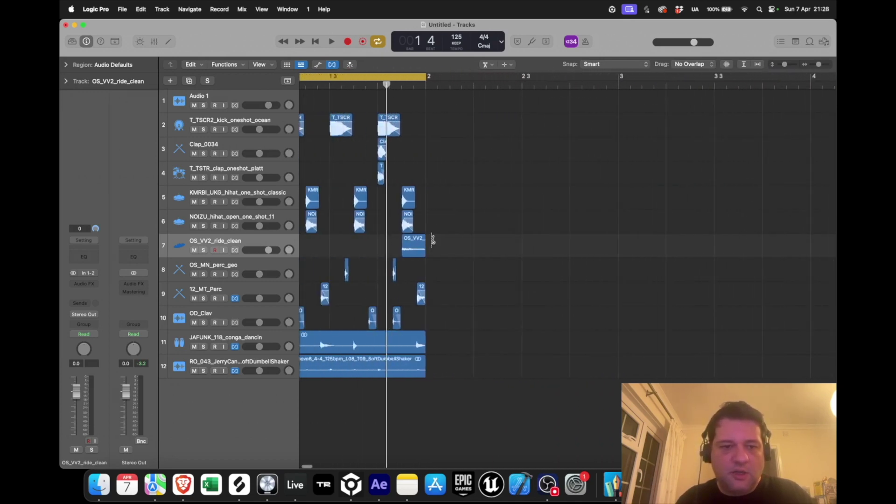
click(486, 64)
click(498, 76)
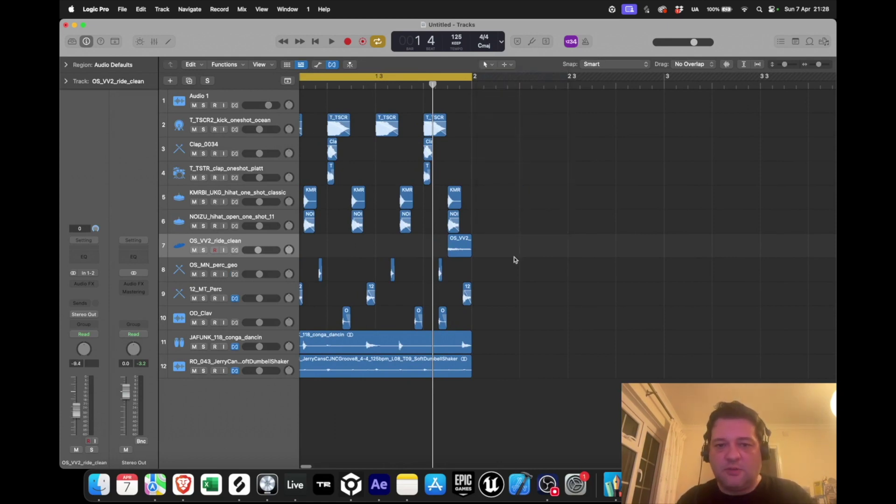
- Expand the region parameters and audition the loop while lowering the ride track to -12.4 dB
scroll(515, 260, down, 3)
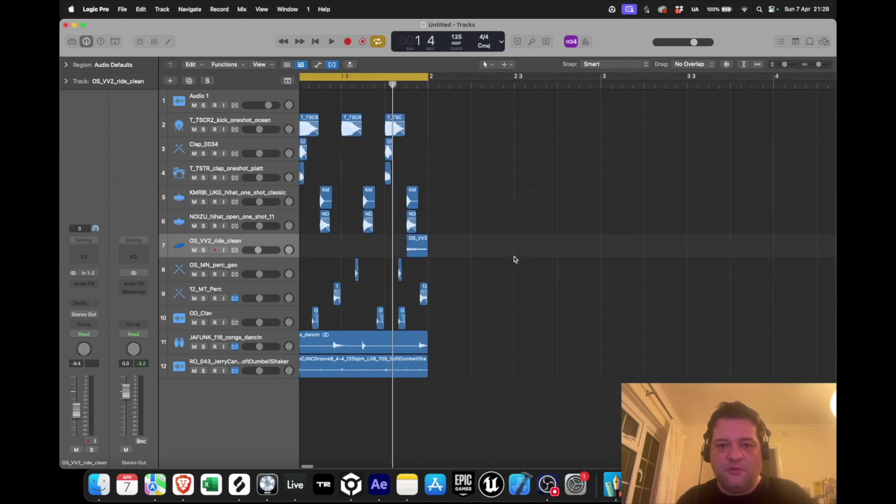
scroll(514, 256, up, 3)
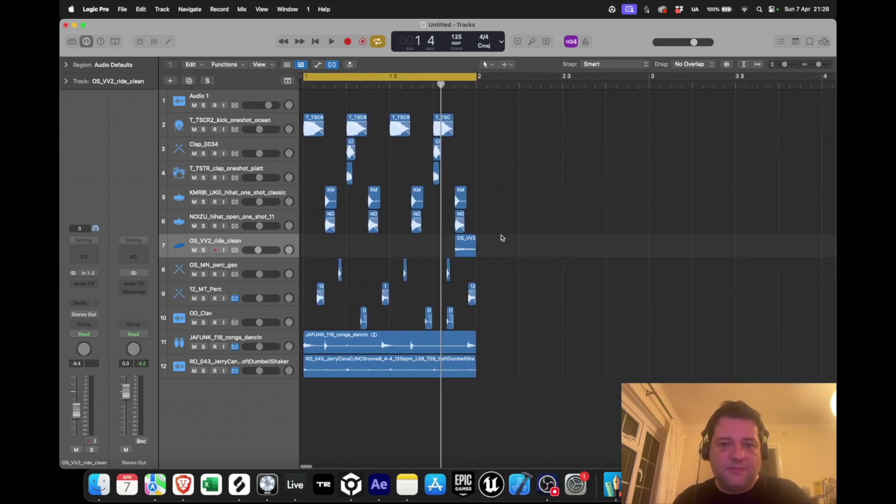
key(space)
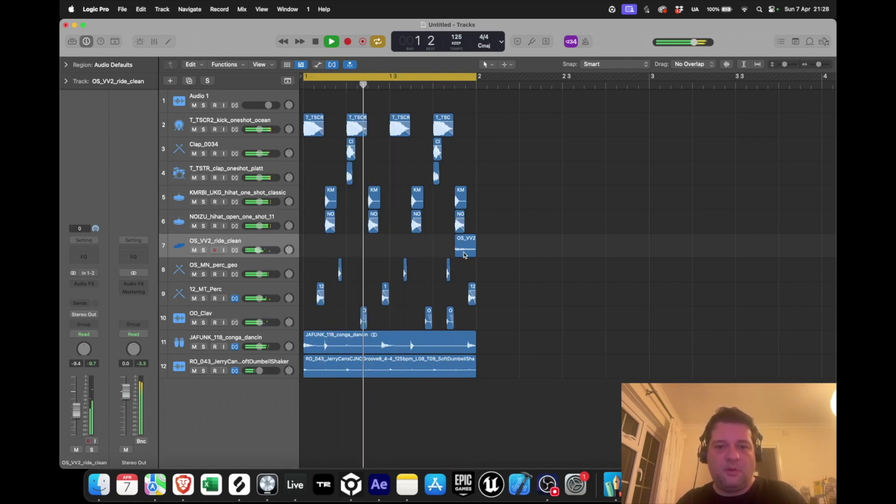
key(space)
click(66, 64)
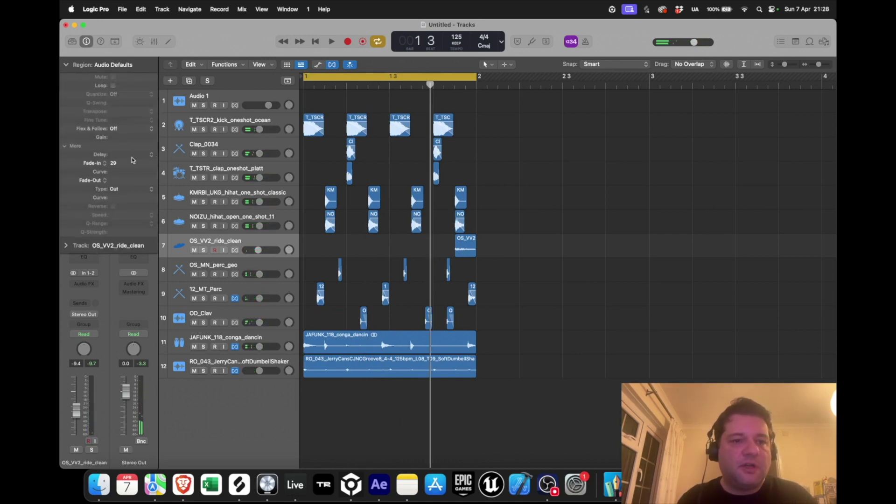
key(space)
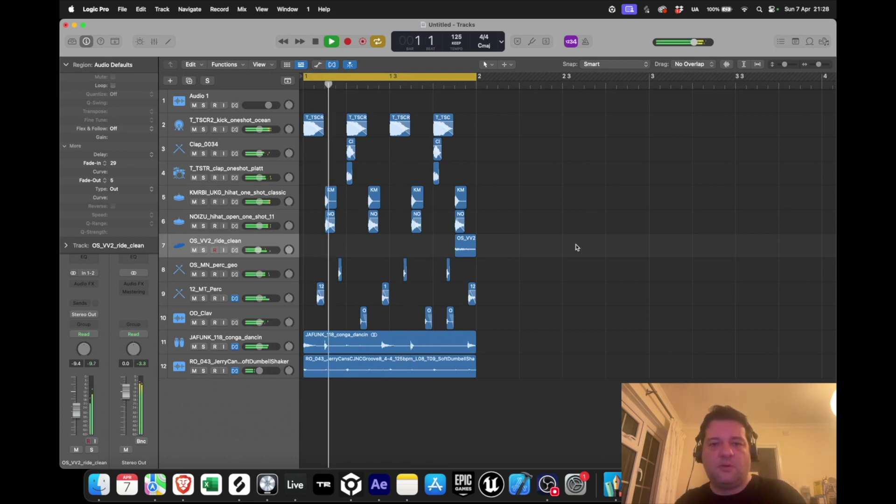
key(space)
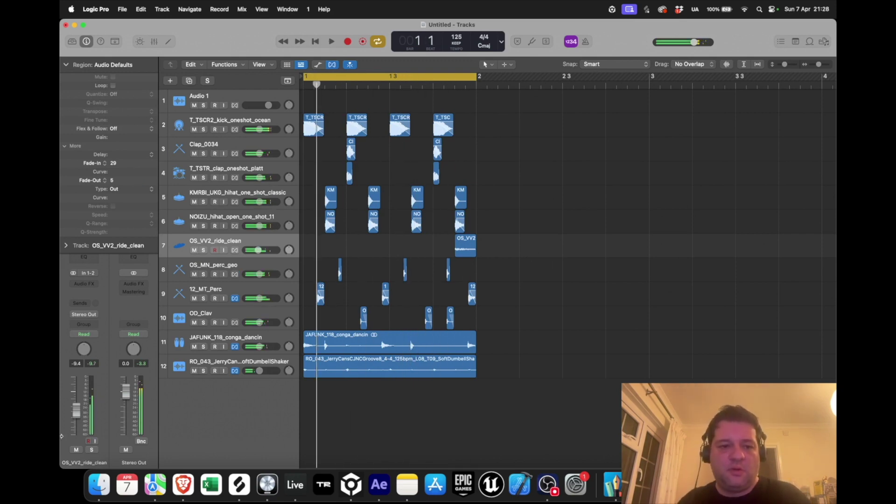
key(space)
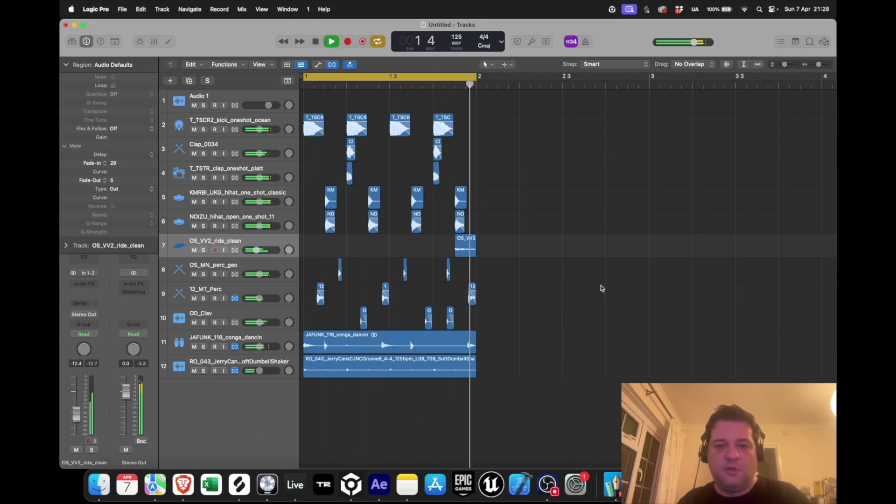
scroll(542, 277, down, 5)
scroll(542, 277, up, 4)
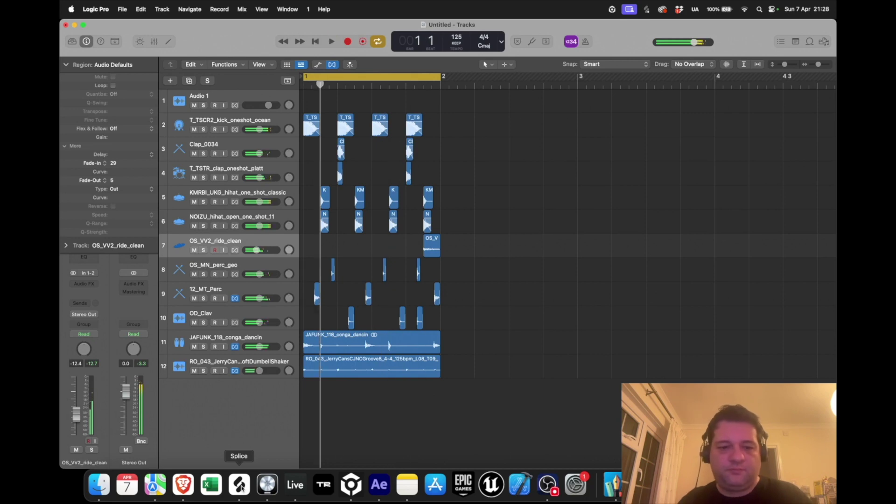
- Switch to Splice and search the samples for "perc"
click(240, 488)
click(715, 220)
click(715, 220)
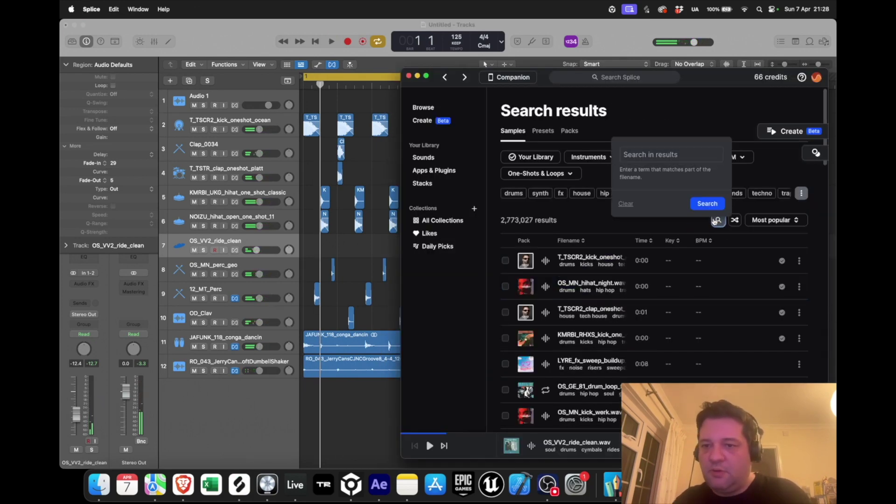
text(perc)
key(Return)
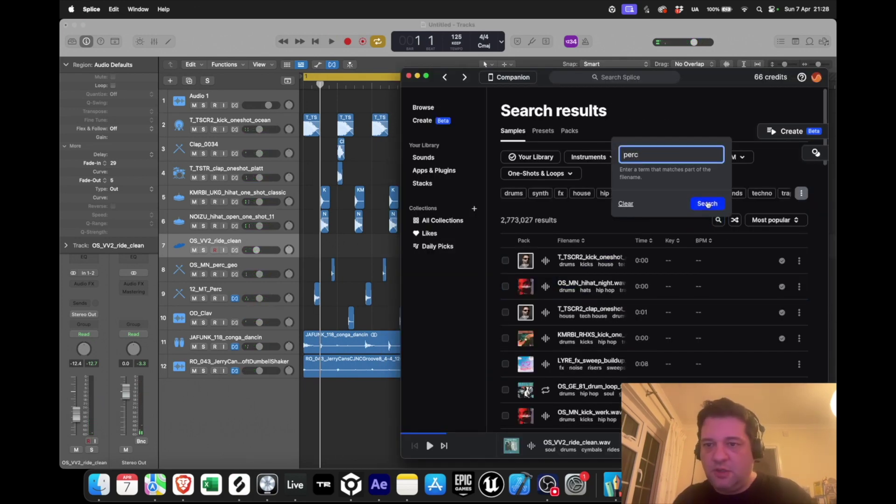
- Preview the first perc results, from OS_MN_perc_geo down to the T_TSCR2_126 perc loop
click(547, 290)
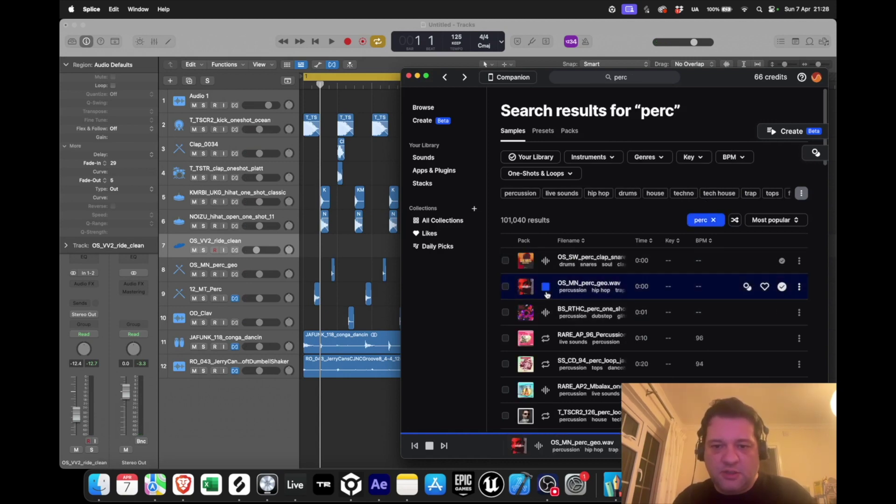
click(547, 314)
click(548, 339)
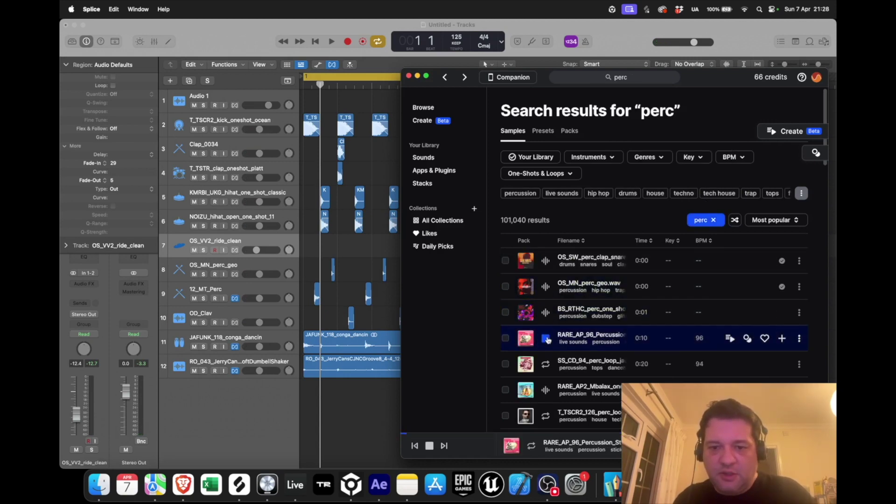
click(546, 364)
scroll(545, 381, down, 3)
click(546, 275)
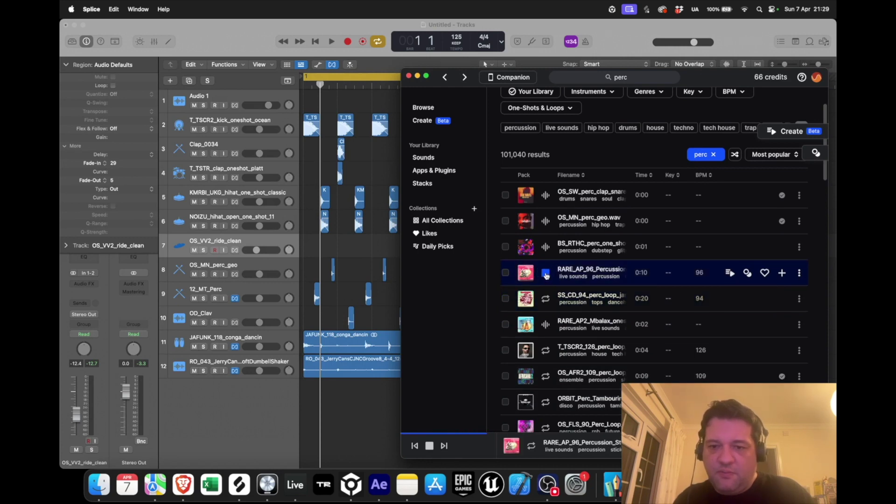
click(546, 276)
click(545, 325)
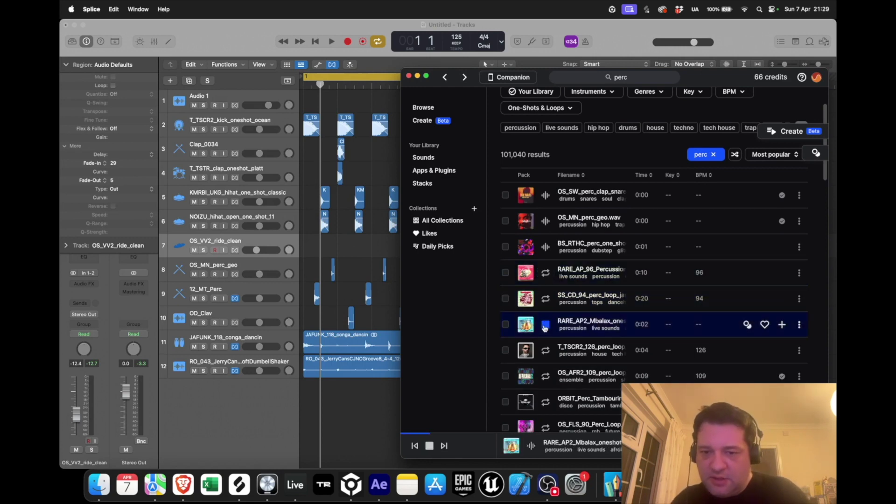
click(546, 350)
- Preview the next perc results, from the OS_AFR2_109 loop through 12_MT_Perc to dth2_perc_127_arin
scroll(546, 350, down, 2)
click(547, 336)
scroll(548, 337, down, 1)
click(547, 336)
scroll(547, 334, down, 1)
click(546, 328)
scroll(547, 328, down, 1)
click(547, 328)
scroll(547, 328, down, 1)
click(547, 328)
scroll(547, 328, down, 1)
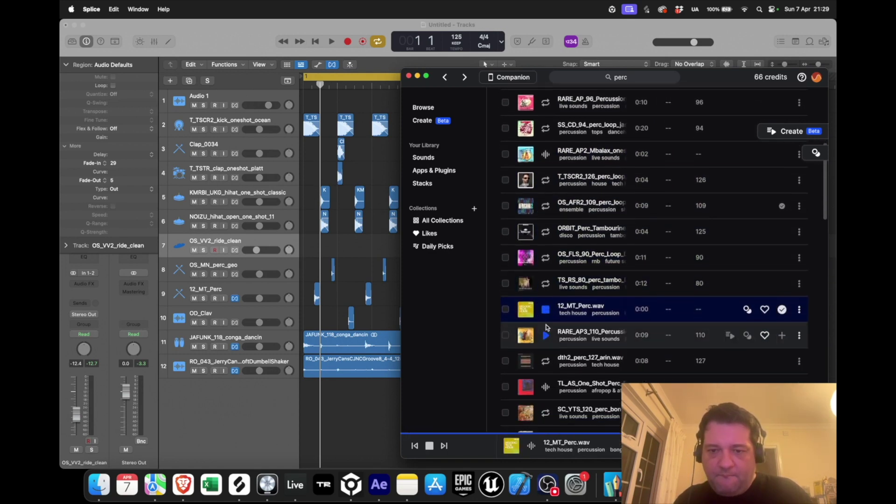
scroll(546, 329, down, 1)
click(547, 328)
scroll(547, 328, down, 2)
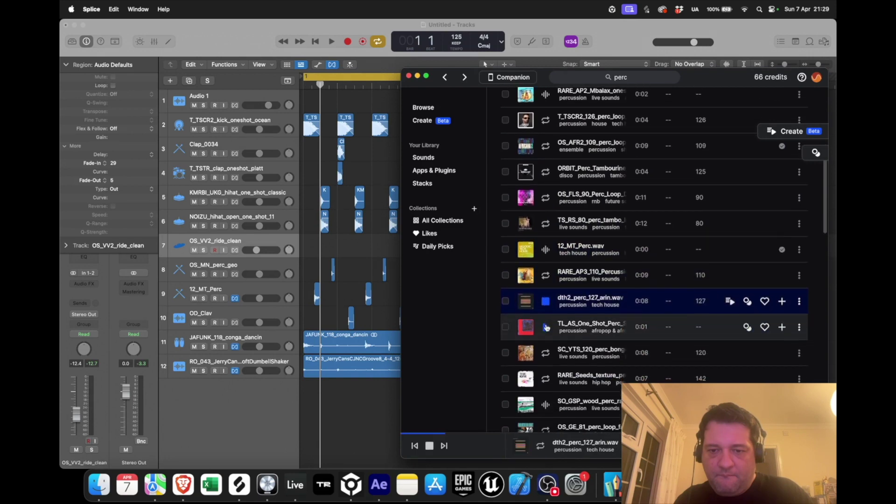
- Preview the perc results from TL_AS_One_Shot to SO_GSP_wood_perc_ramp_one_shot_11 and add the wood perc sample to the library
click(547, 328)
scroll(547, 328, down, 1)
click(547, 328)
scroll(547, 328, down, 1)
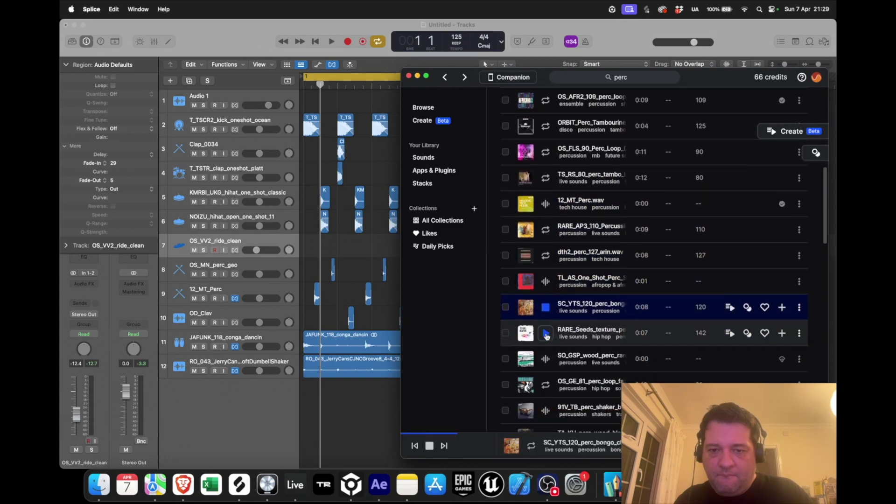
click(546, 335)
scroll(546, 335, down, 1)
click(546, 330)
scroll(546, 330, down, 1)
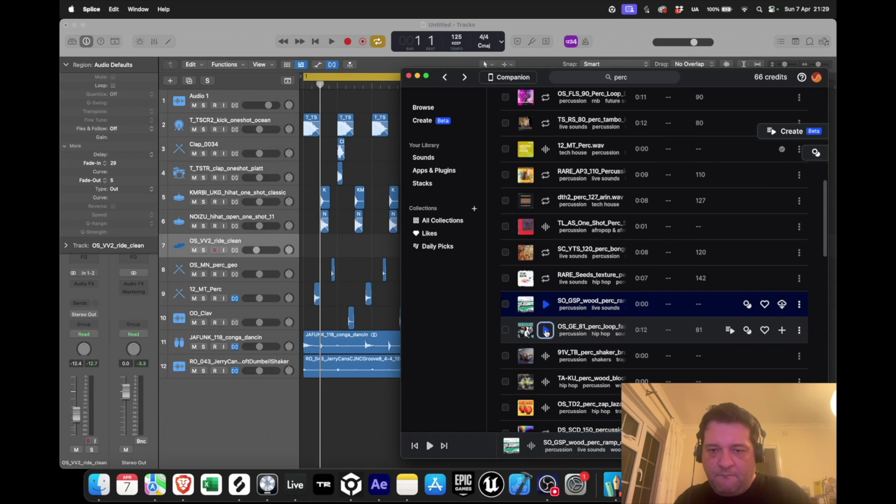
click(546, 303)
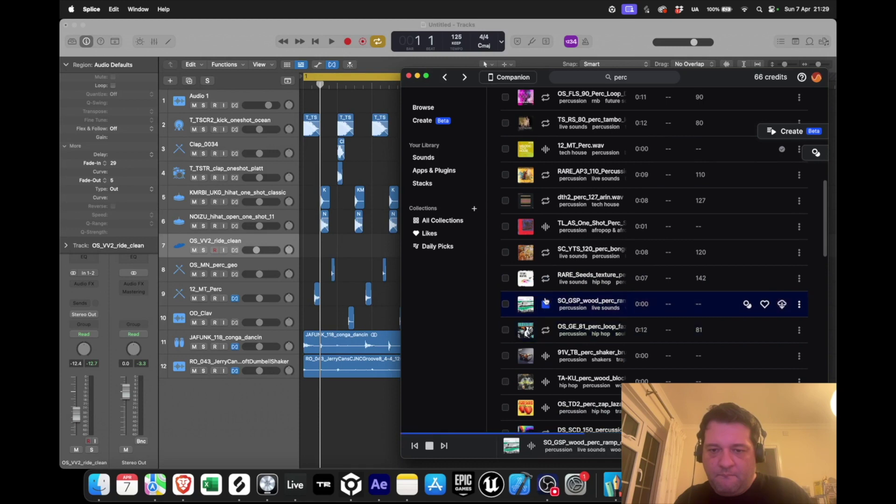
click(782, 304)
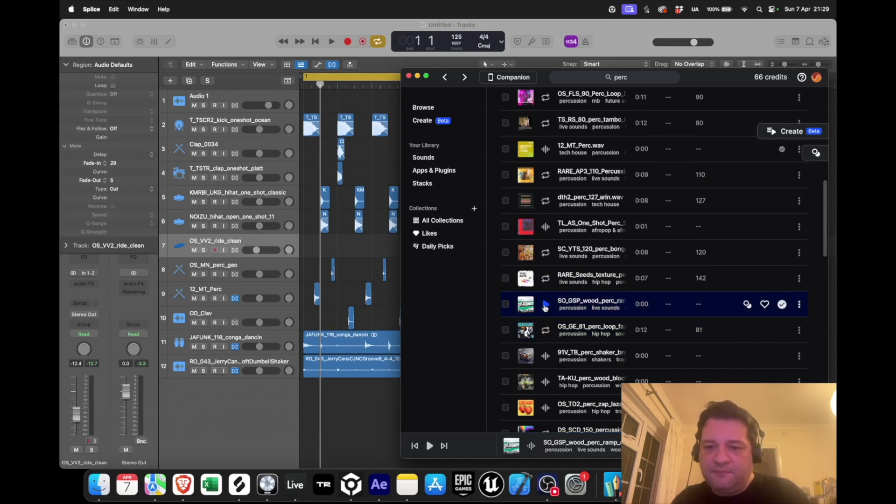
- Place the wood perc sample on a new Logic Pro track and move that track between 12_MT_Perc and OD_Clav
drag(588, 302, 332, 397)
click(274, 389)
drag(245, 383, 256, 309)
- Position the wood perc region just after the first perc_geo hit's start and copy it to beat 2's end, mid-beat 3 and the bar's end
key(super+Right)
key(super+Right)
key(super+Right)
key(super+Right)
scroll(363, 313, left, 5)
drag(439, 317, 673, 314)
key(super+Left)
key(super+Left)
key(super+Left)
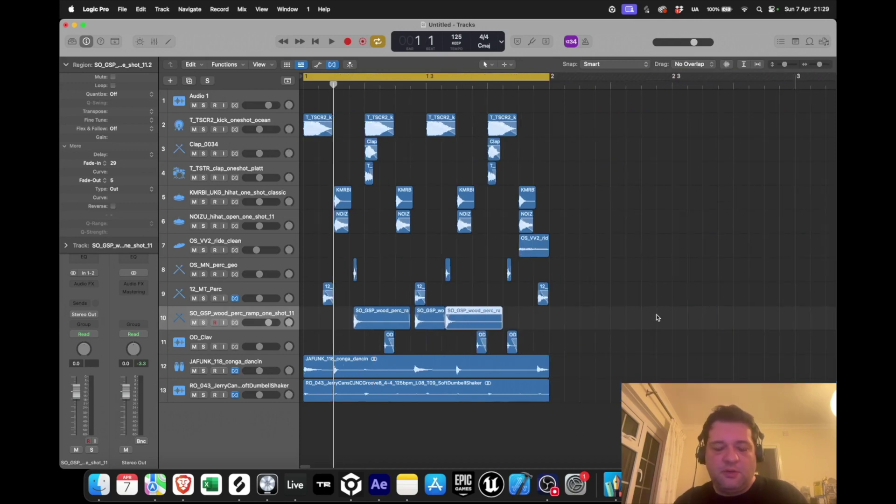
drag(472, 315, 565, 319)
- Shorten all four wood perc regions to brief hits with a fade-in of 9 and a fade-out of 58
drag(664, 316, 387, 327)
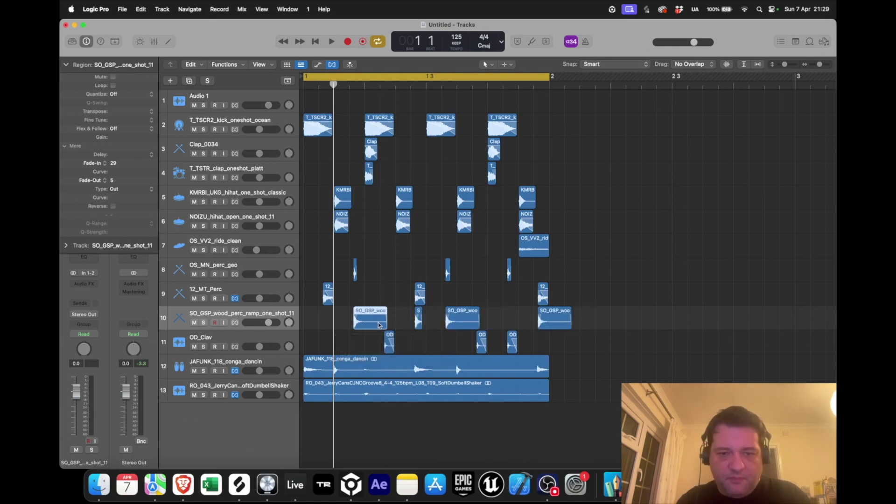
shift+click(554, 322)
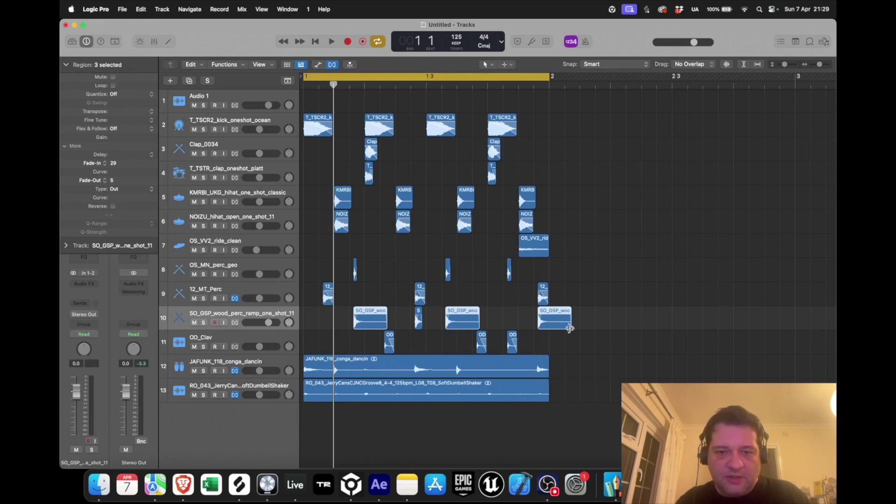
drag(571, 327, 542, 331)
drag(587, 312, 333, 320)
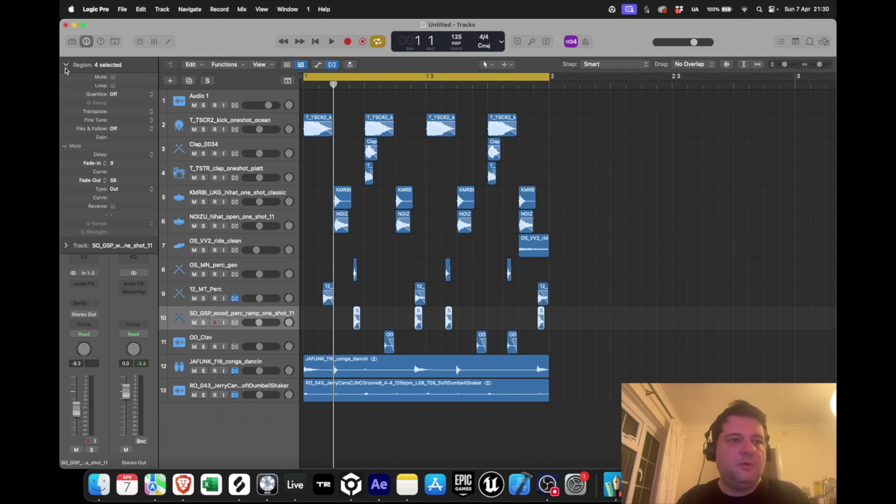
- Collapse the region parameters and audition the full loop with the wood perc hits
click(66, 67)
key(space)
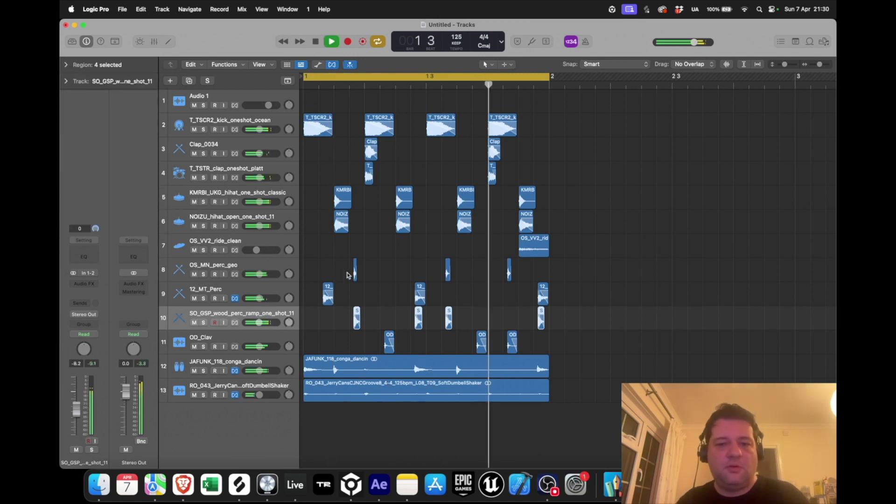
key(space)
- Insert a stereo Pro-Q 3 on the wood perc track, raise its low cut to the midrange during playback and close it
click(84, 283)
mouse_move(98, 297)
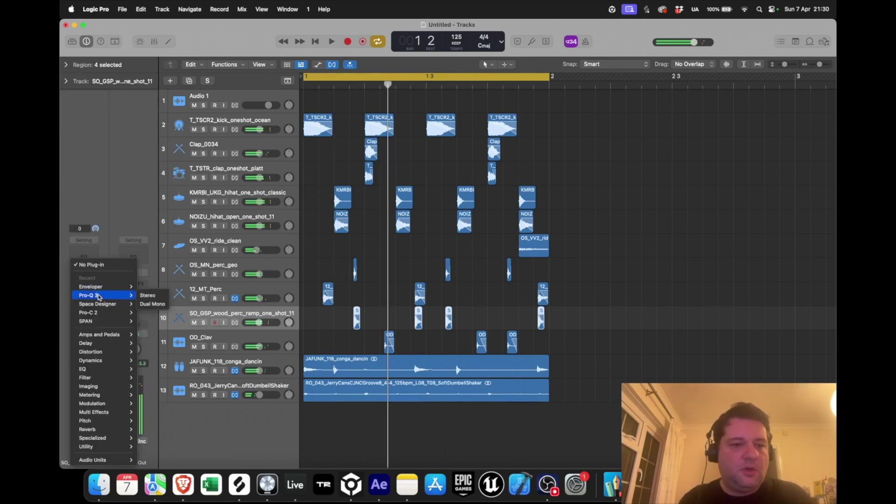
click(144, 296)
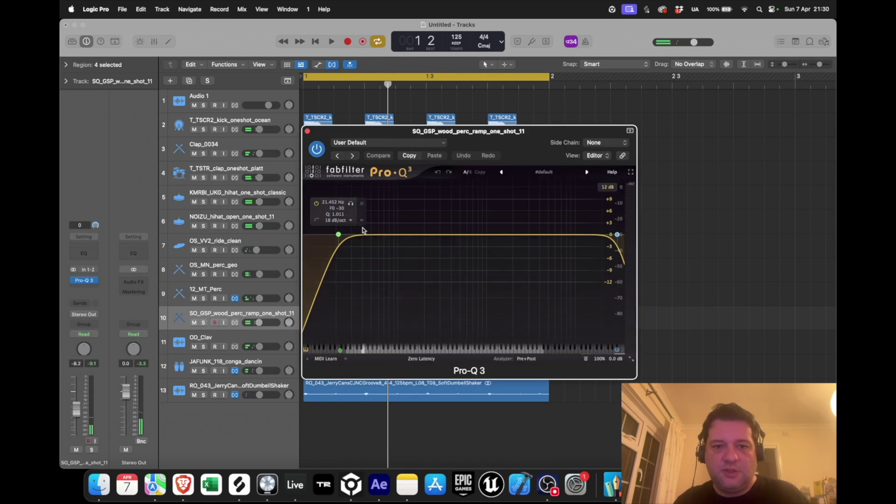
key(space)
drag(339, 235, 449, 235)
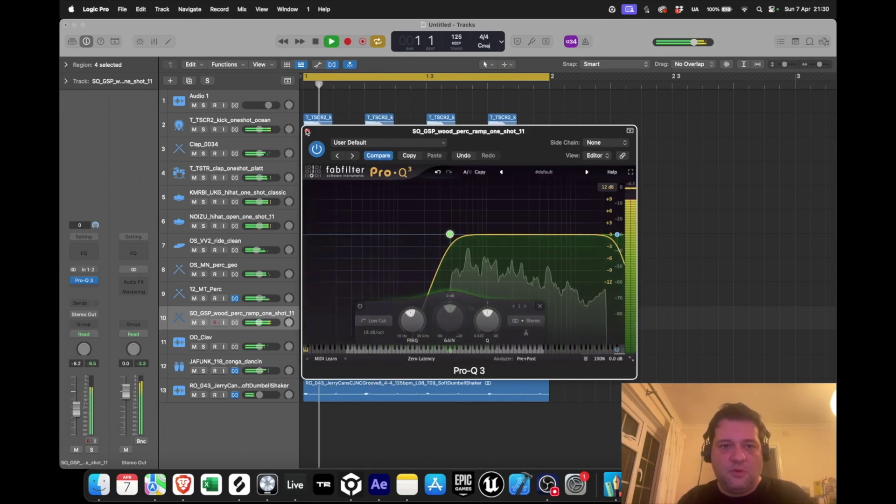
click(307, 131)
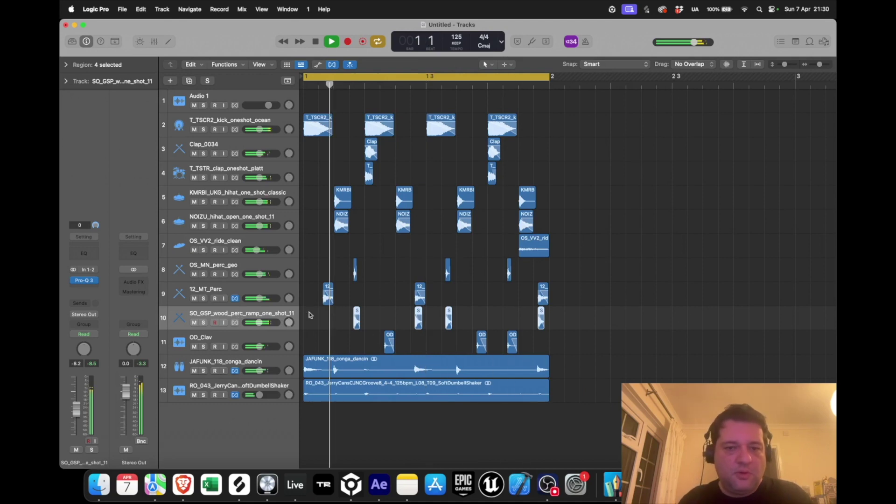
- Switch the wood perc, 12_MT_Perc and OS_MN_perc_geo tracks from balance to Stereo Pan and audition the loop
click(330, 324)
key(space)
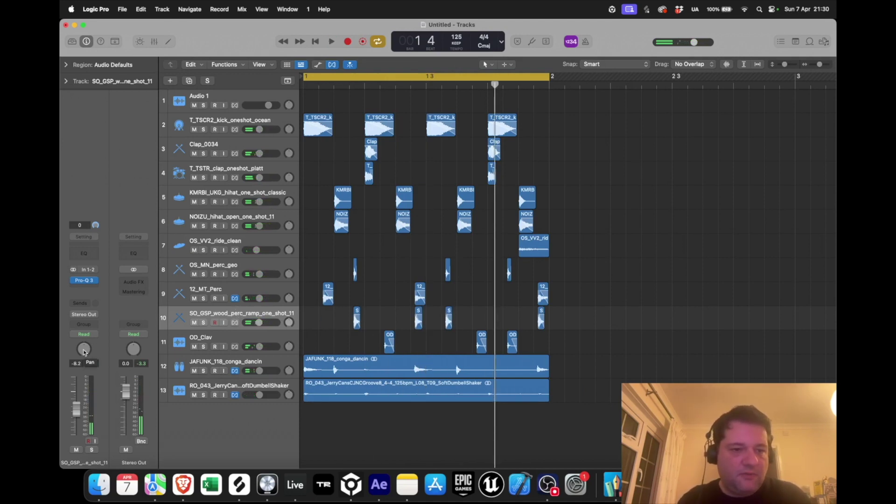
right_click(84, 351)
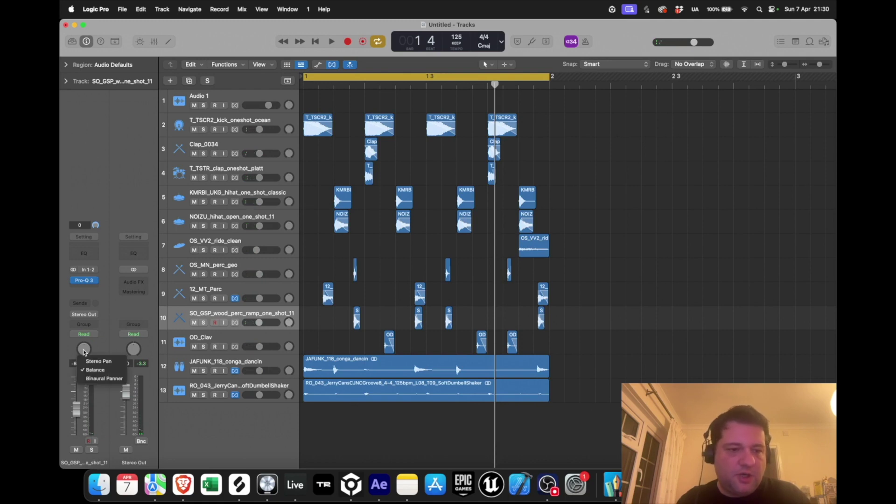
click(105, 362)
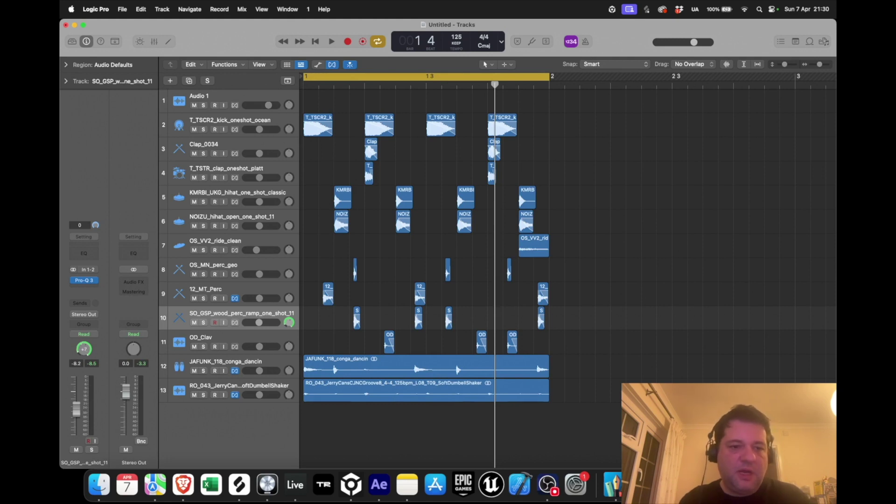
click(231, 291)
right_click(85, 348)
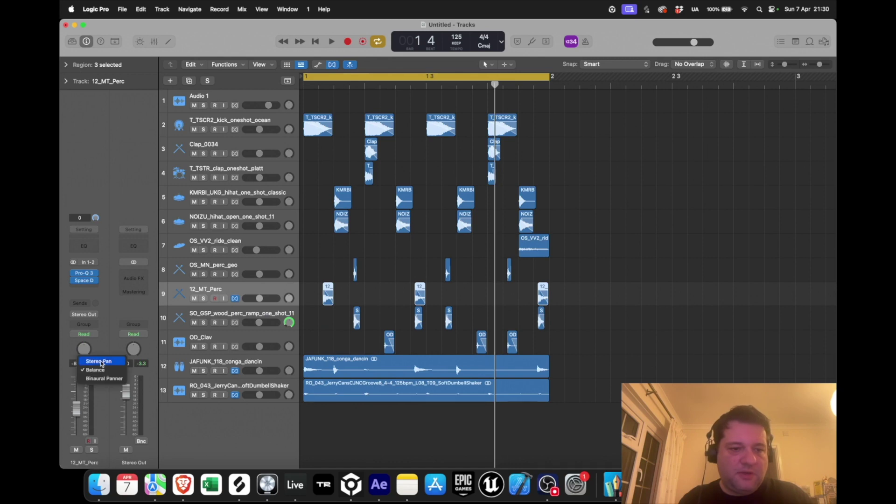
click(99, 362)
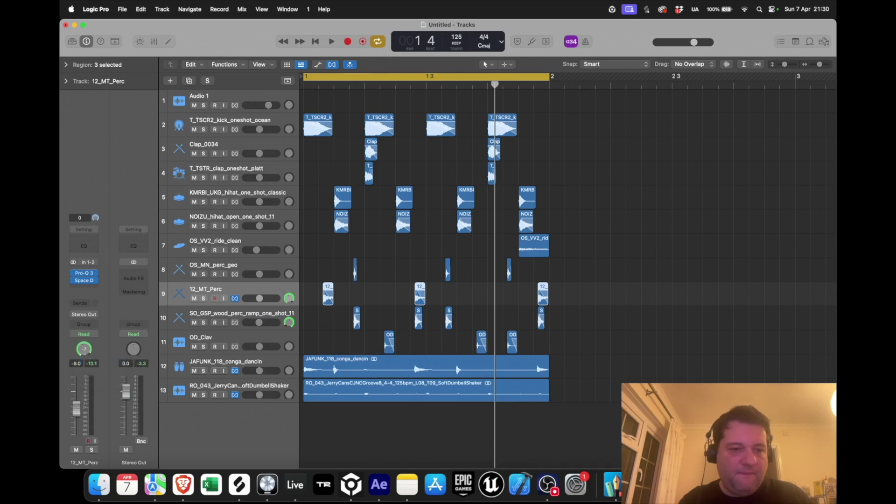
click(247, 266)
right_click(84, 353)
click(98, 362)
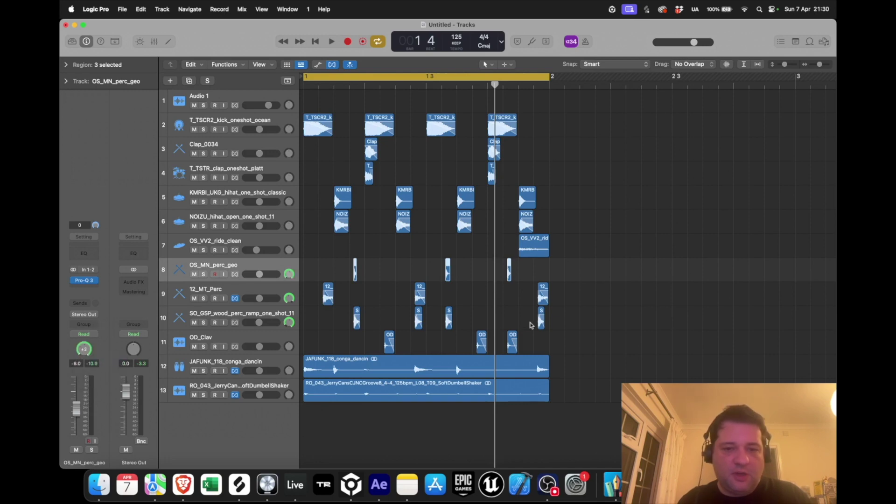
key(space)
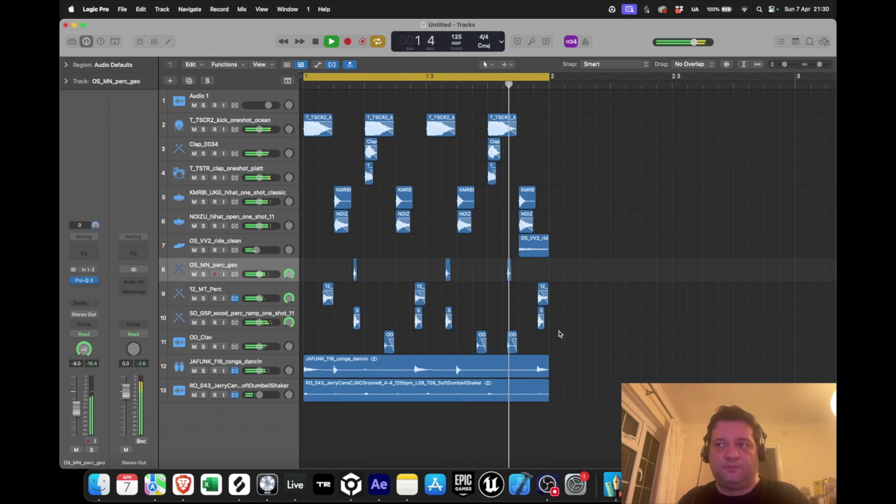
key(space)
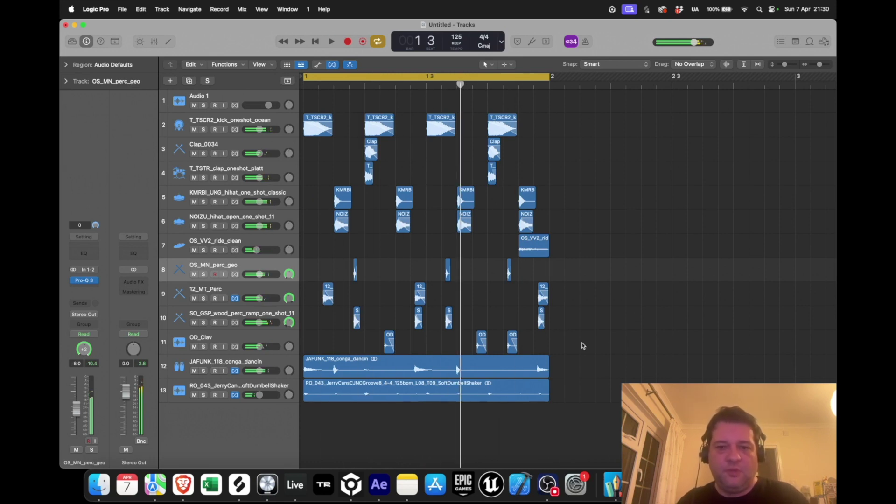
- Copy all regions of the one-bar loop to the start of bar 2
drag(604, 427, 279, 93)
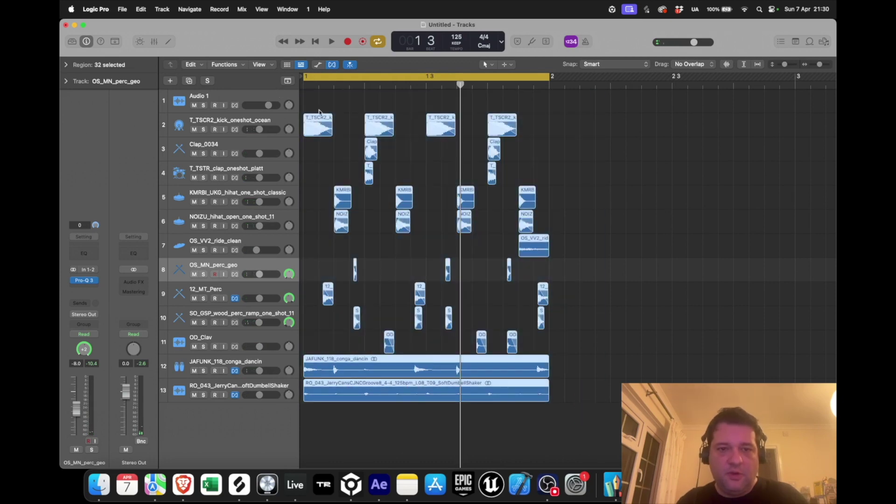
drag(316, 118, 316, 119)
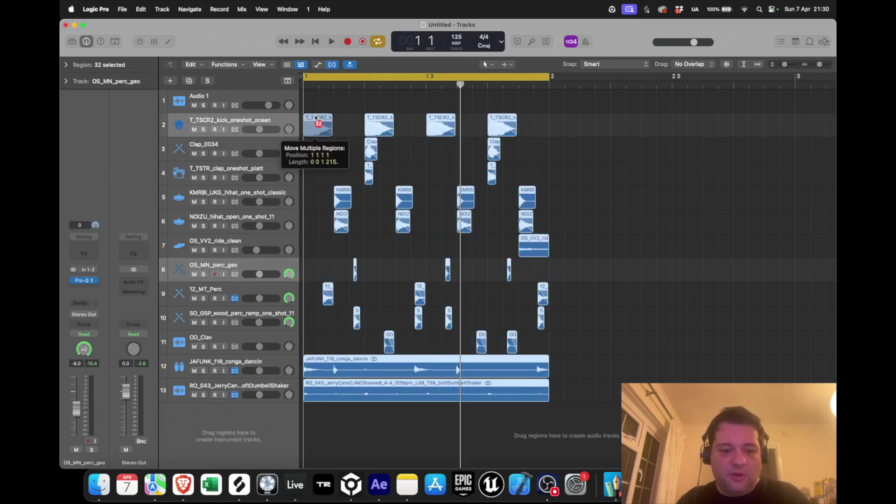
drag(315, 117, 561, 124)
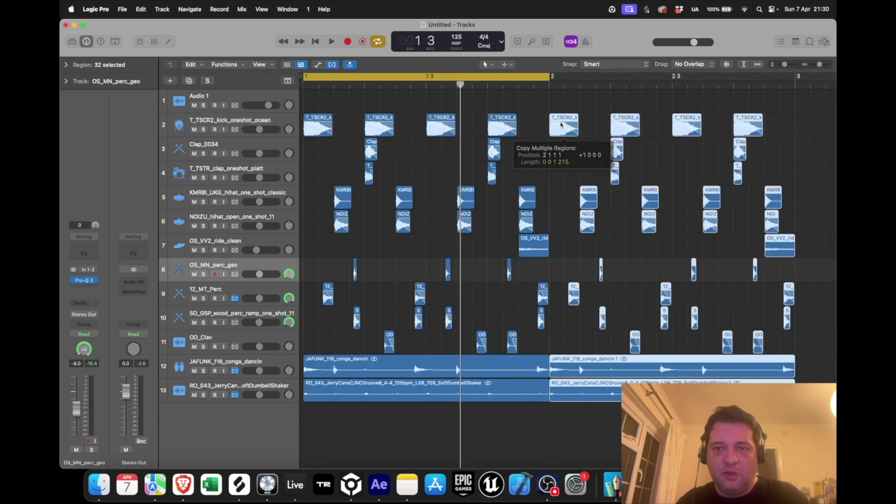
click(574, 171)
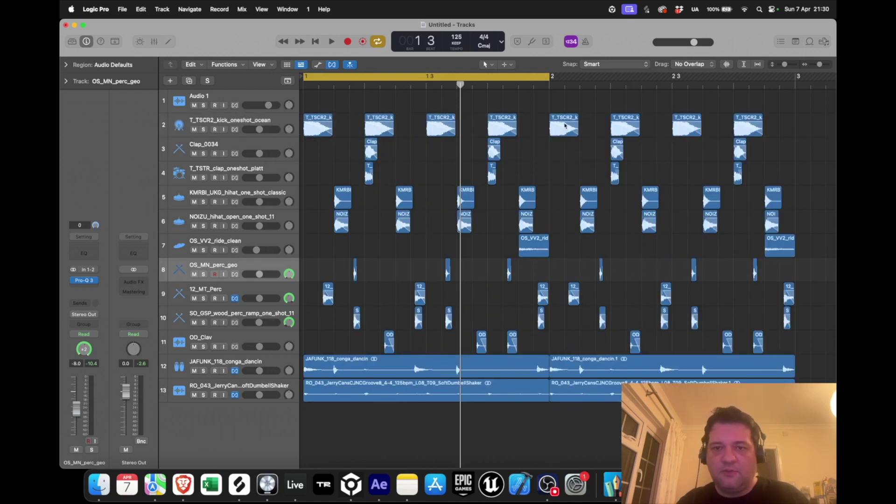
- Extend the cycle range to bar 3 and delete the ride region at the end of bar 1
drag(549, 77, 797, 104)
key(super+Left)
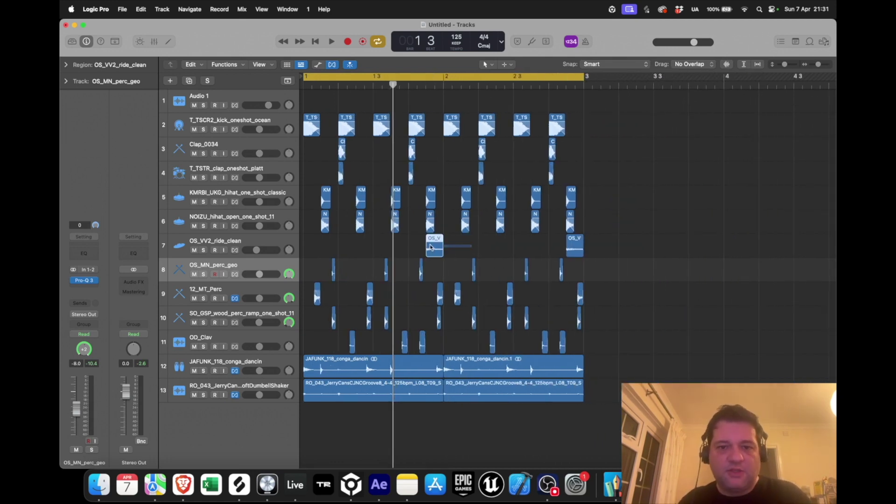
click(234, 241)
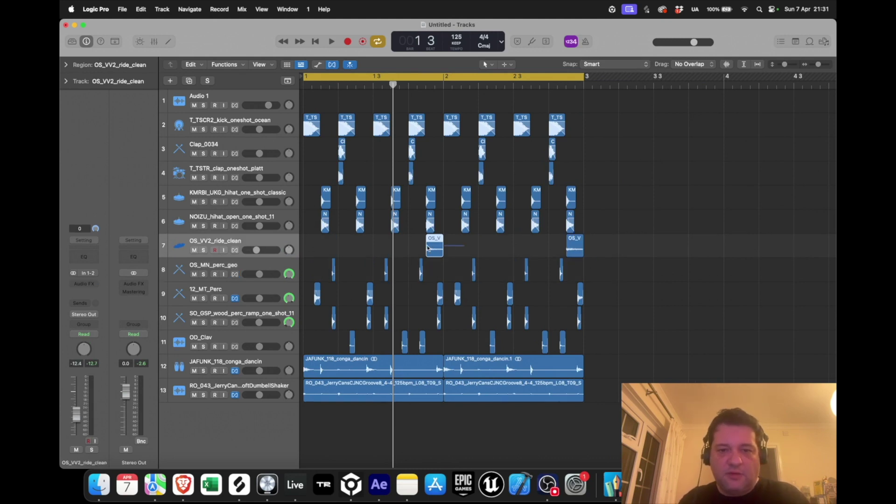
key(Delete)
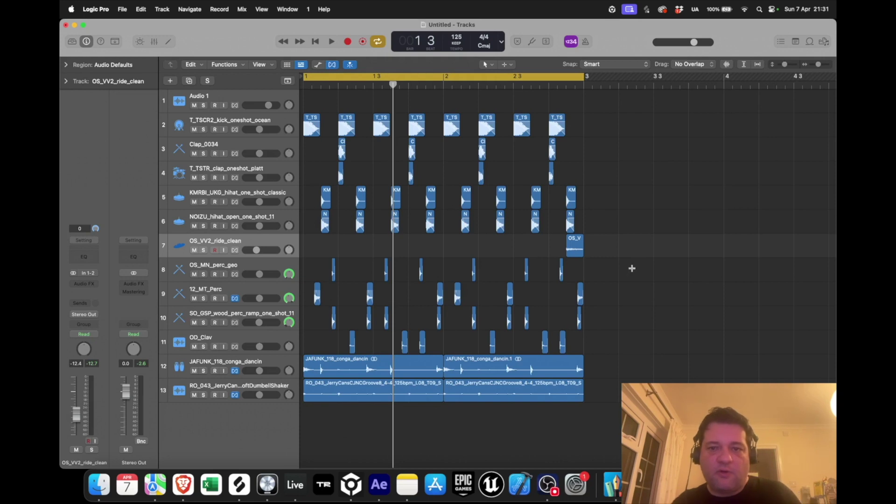
- Preview and download 91V_TB_perc_shaker_brush.wav in Splice, and place it on a new Logic Pro track below the loops at 1 1 4 1
key(super+Tab)
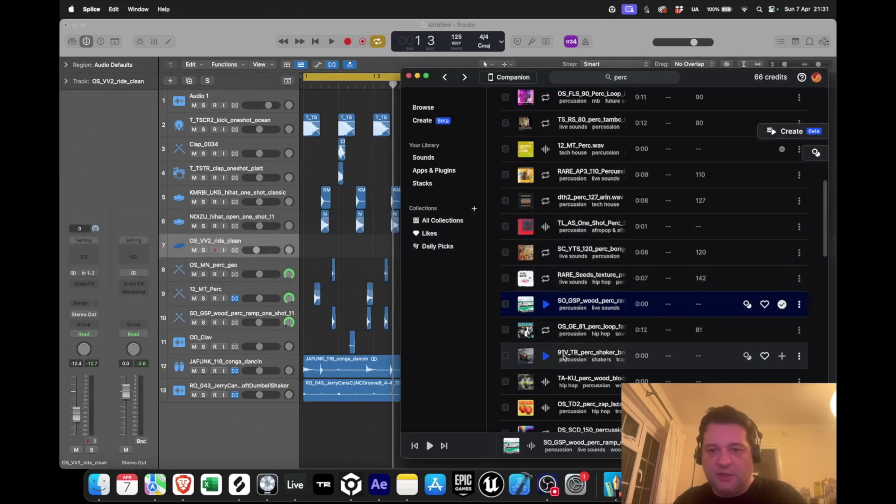
click(545, 356)
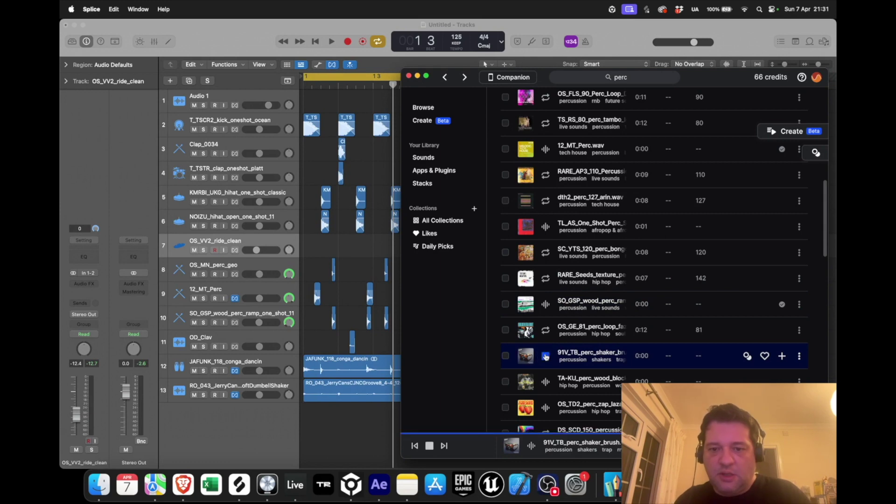
click(781, 358)
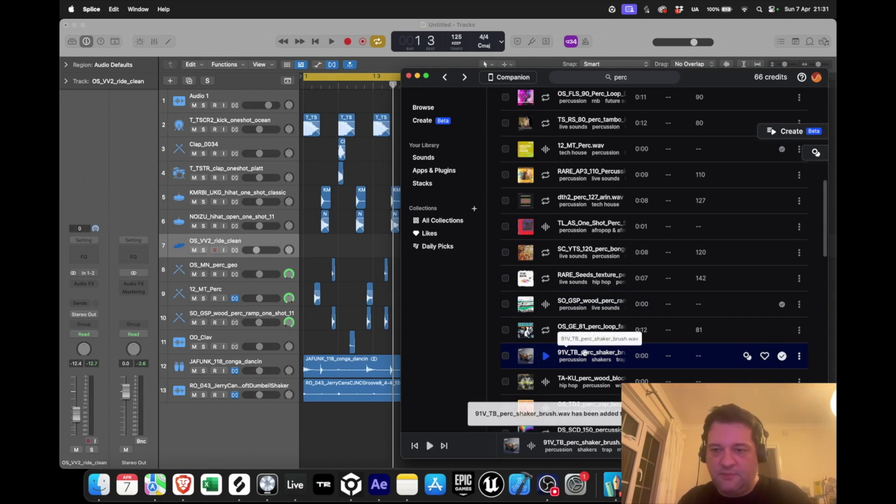
drag(579, 355, 326, 420)
click(379, 423)
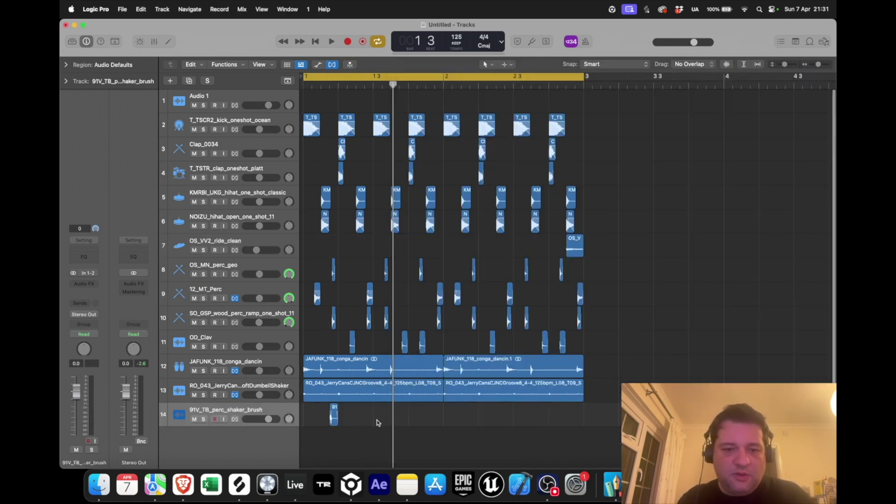
- Copy the shaker brush region to 1 2 4 and 1 4 2, repeat the three hits in bar 2 and nudge all six slightly forward
click(334, 409)
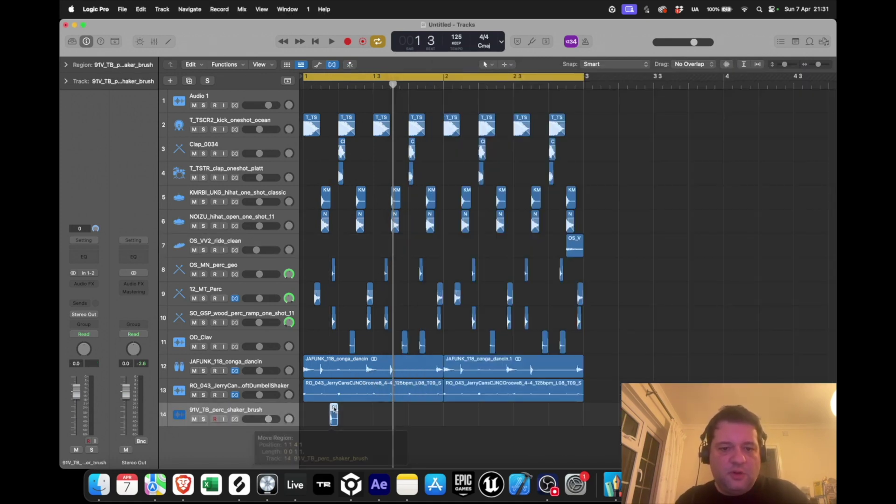
drag(334, 410, 422, 412)
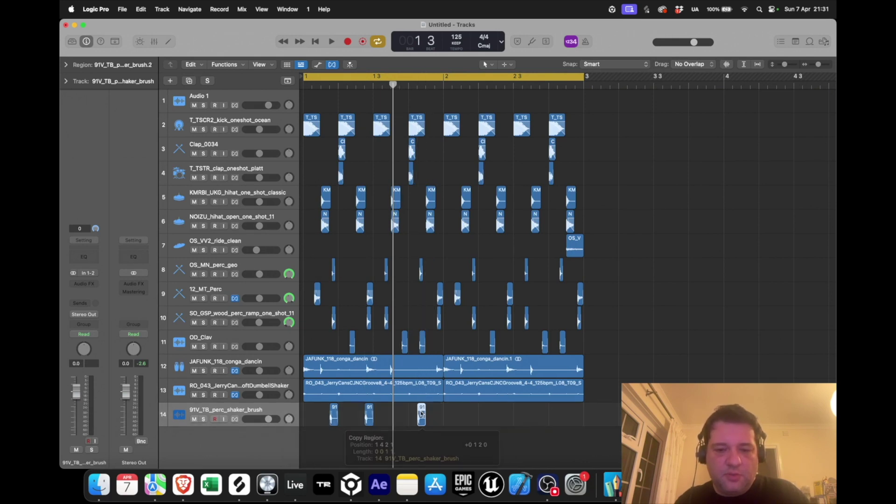
drag(334, 409, 474, 410)
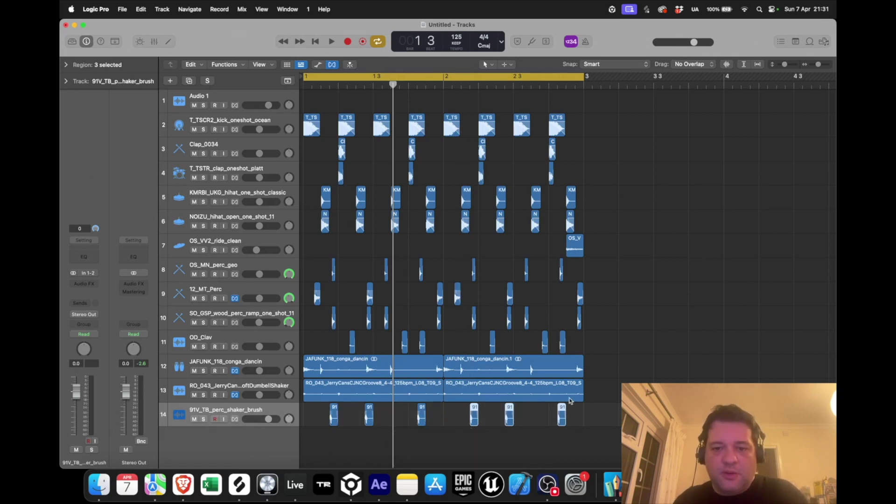
drag(381, 418, 300, 416)
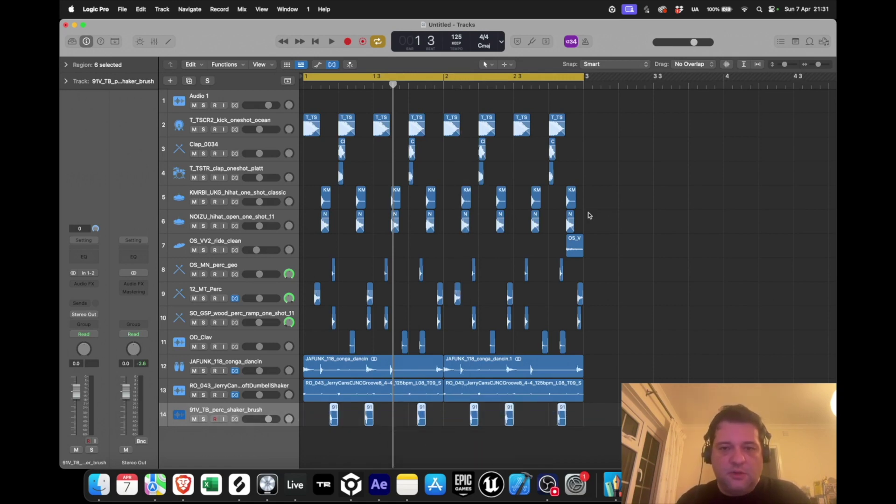
click(780, 41)
click(780, 42)
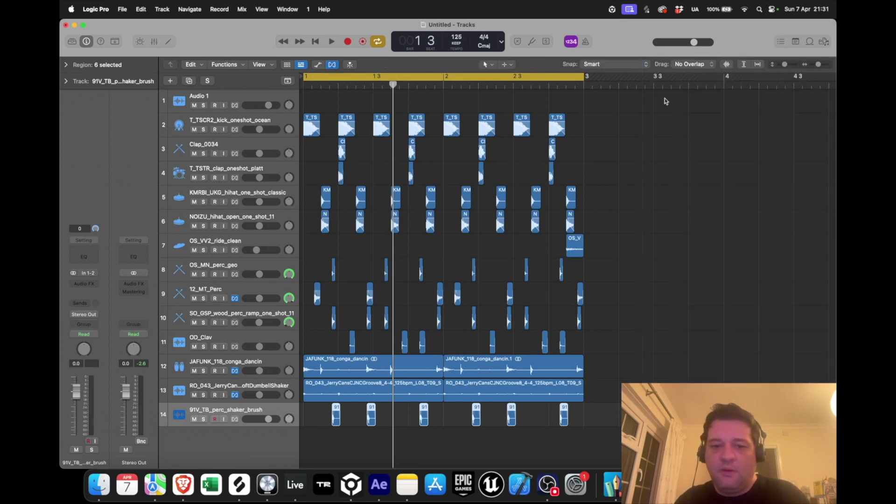
- Insert a stereo Pro-Q 3 on the shaker brush track with its low cut at about 1079 Hz and set the track volume to -8.0 dB
click(92, 284)
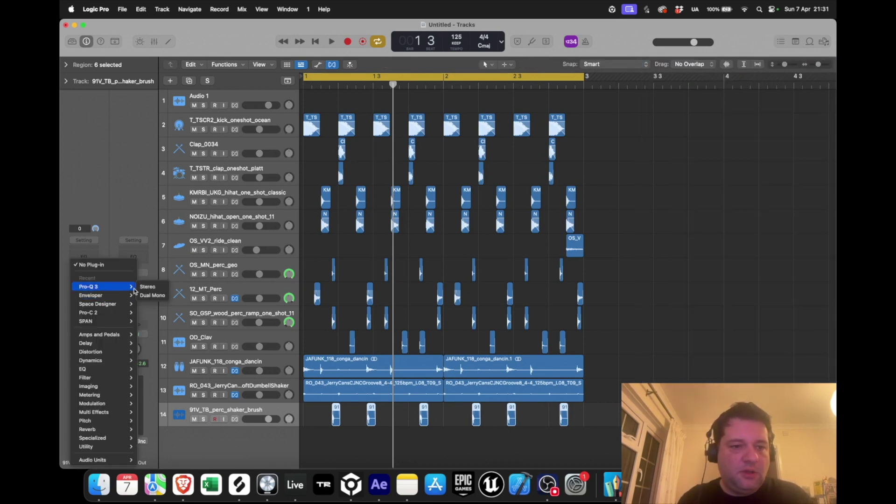
click(147, 287)
drag(346, 236, 489, 240)
key(space)
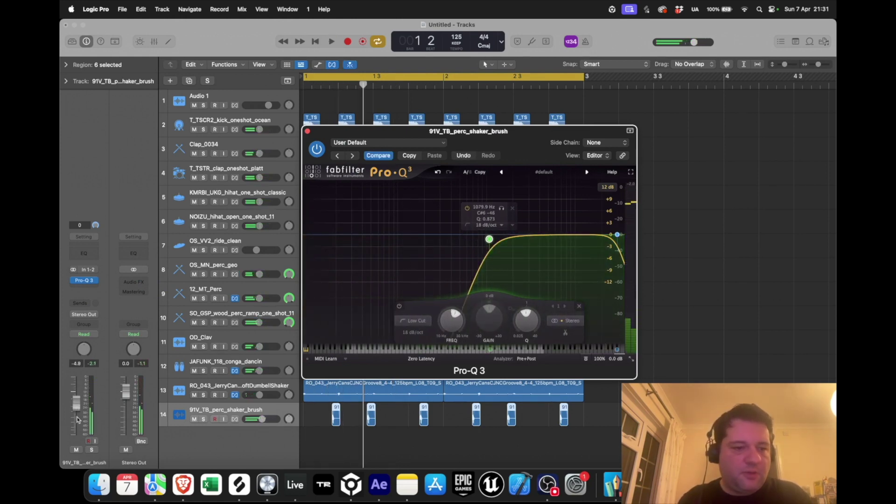
drag(78, 419, 79, 426)
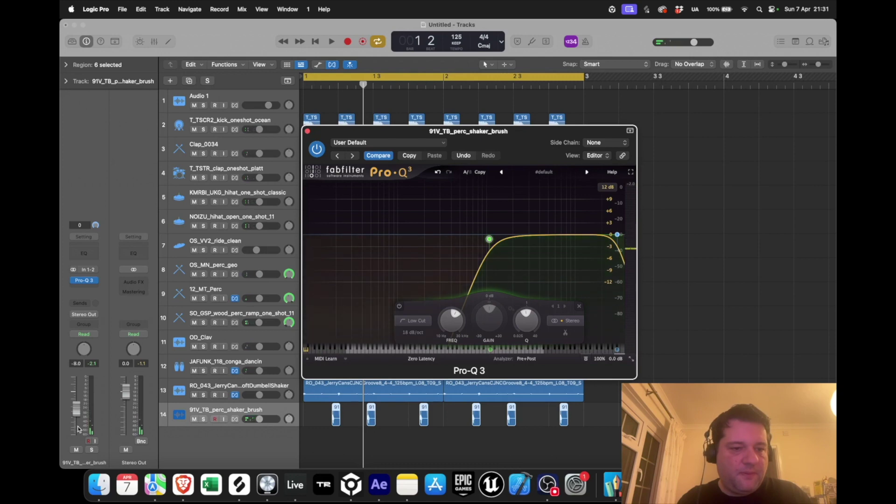
click(78, 428)
- Lower the shaker brush's high cut to about 6900 Hz during playback and close the Pro-Q 3
key(space)
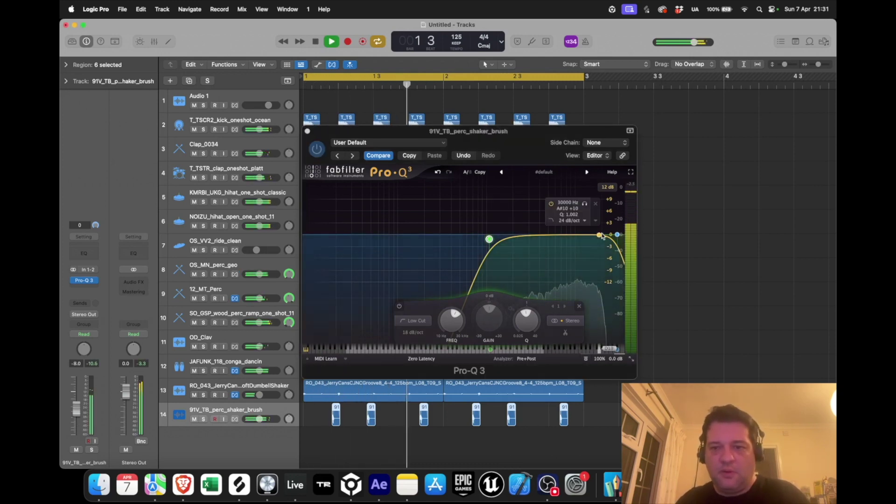
drag(602, 237, 559, 250)
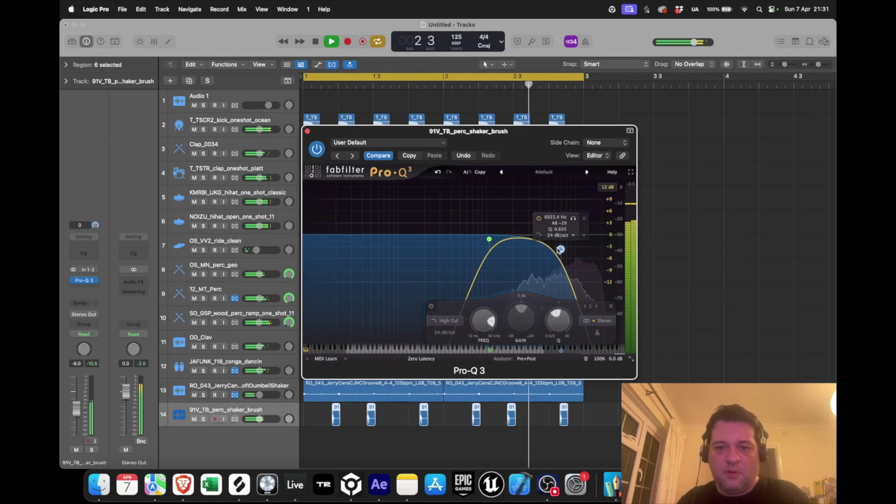
click(307, 131)
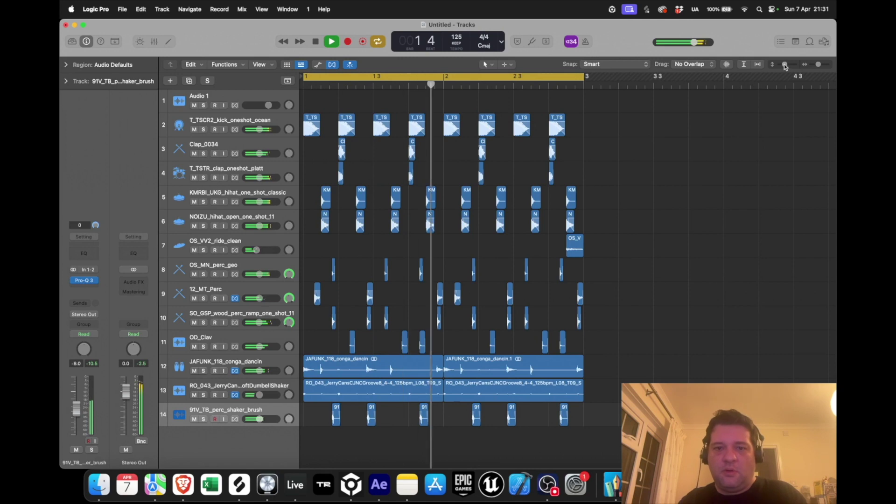
- Reduce the track heights and review the region parameters of both clap tracks while auditioning the two-bar loop
drag(785, 64, 783, 65)
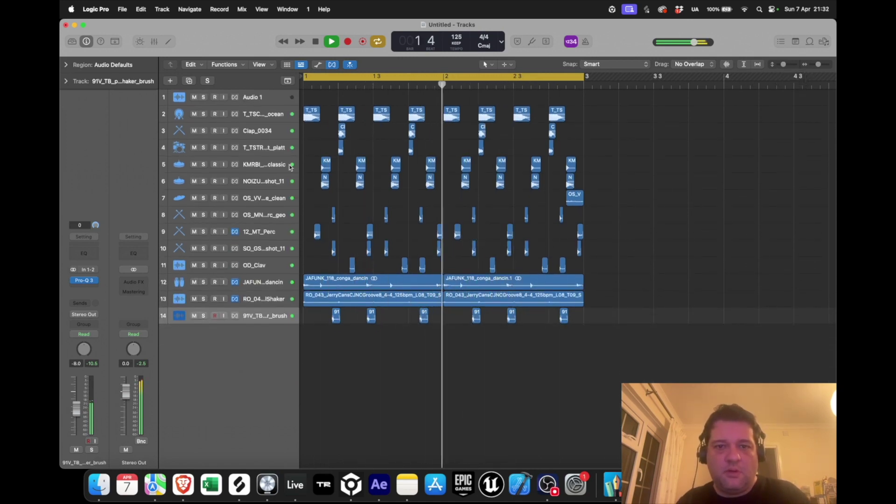
click(253, 138)
click(66, 64)
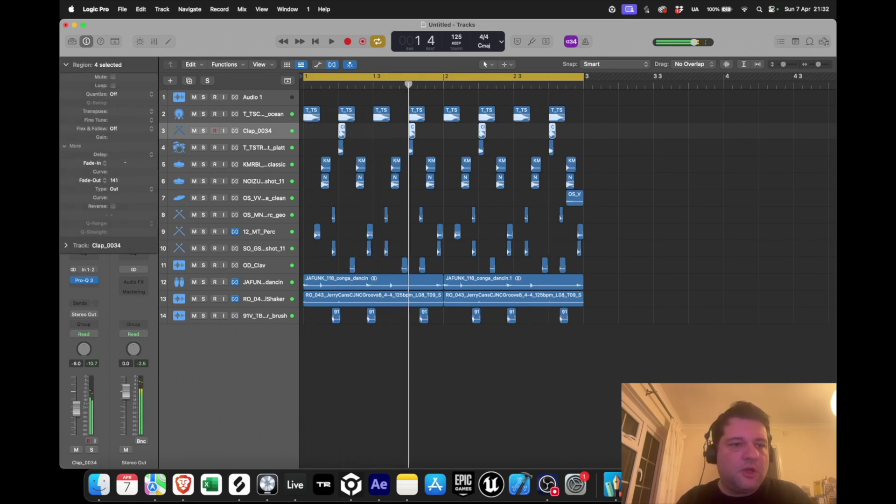
click(258, 150)
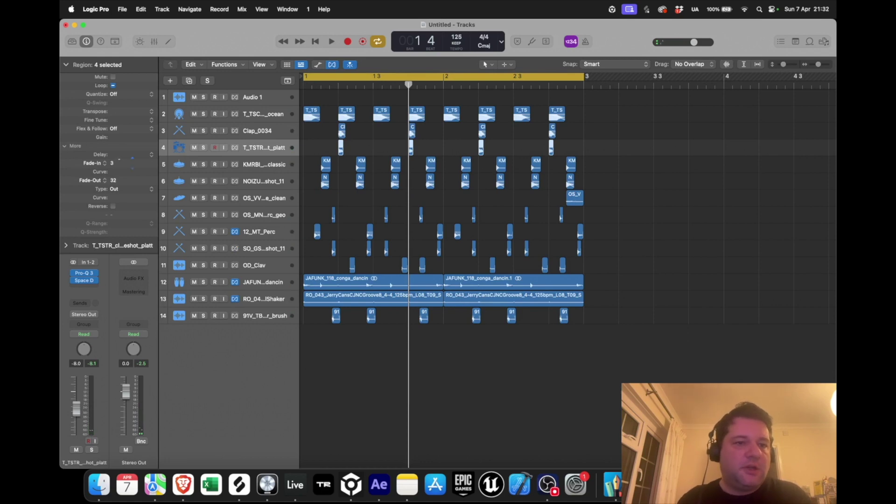
key(space)
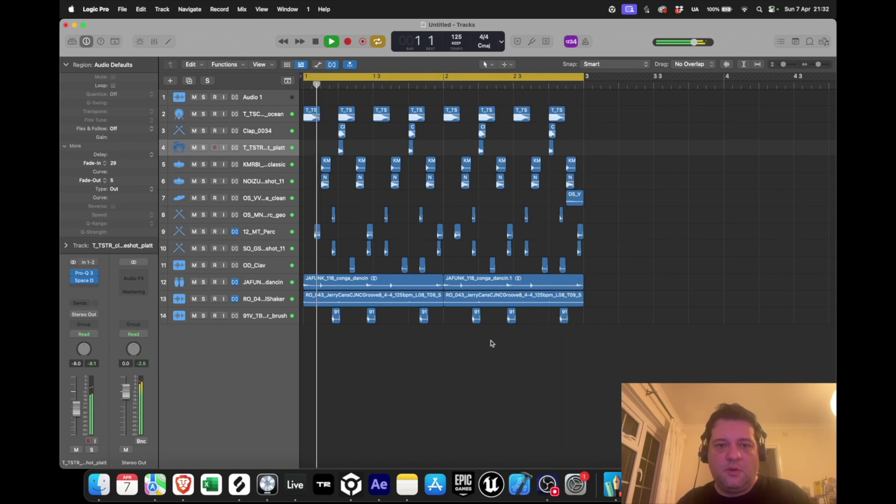
key(space)
- Switch to Splice and replace the perc search with a filename search for "clap"
click(240, 483)
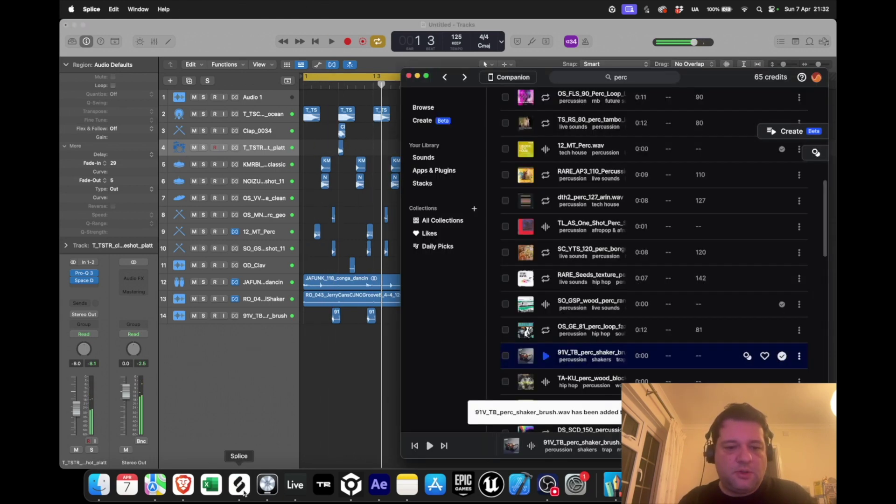
click(713, 220)
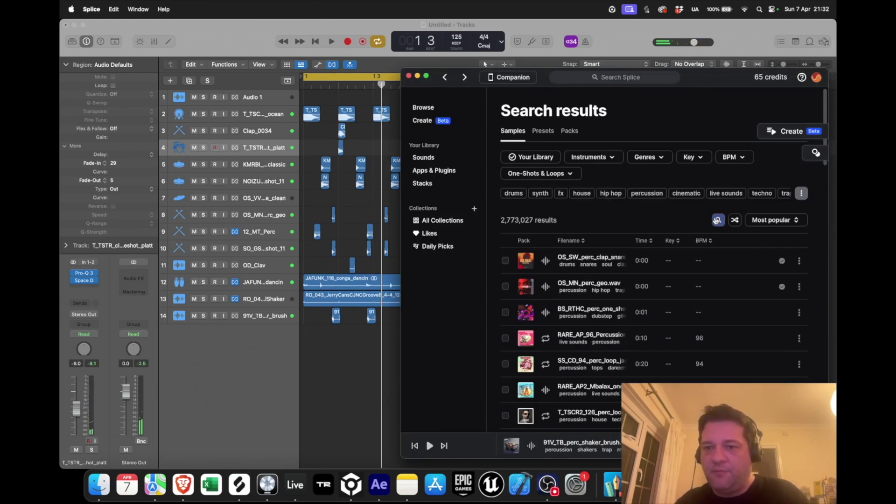
click(719, 221)
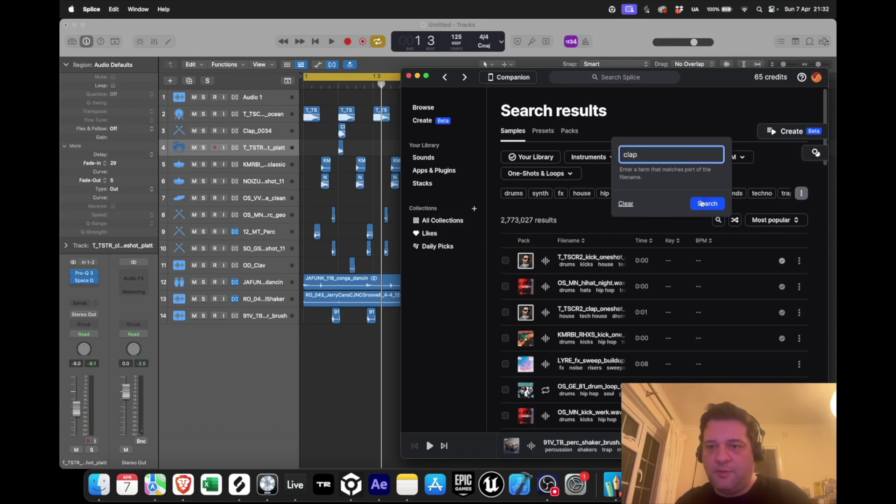
text(clap)
click(714, 206)
- Audition several clap one-shots in the results and add RSL_clap_twister_stack.wav to the library
click(544, 282)
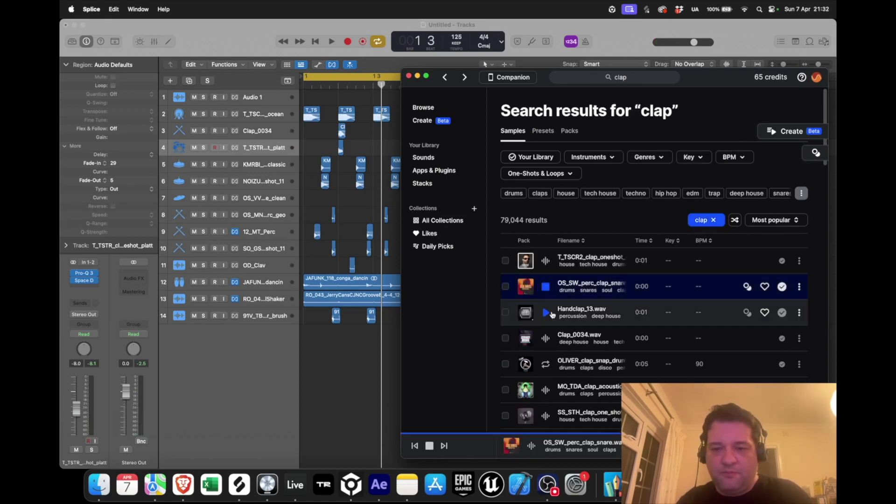
scroll(562, 339, down, 8)
click(545, 283)
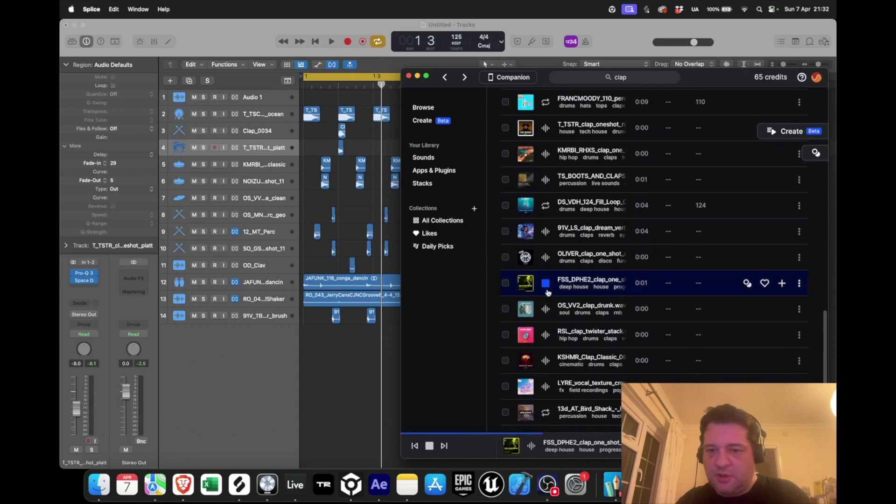
click(545, 309)
click(546, 335)
click(546, 360)
click(546, 335)
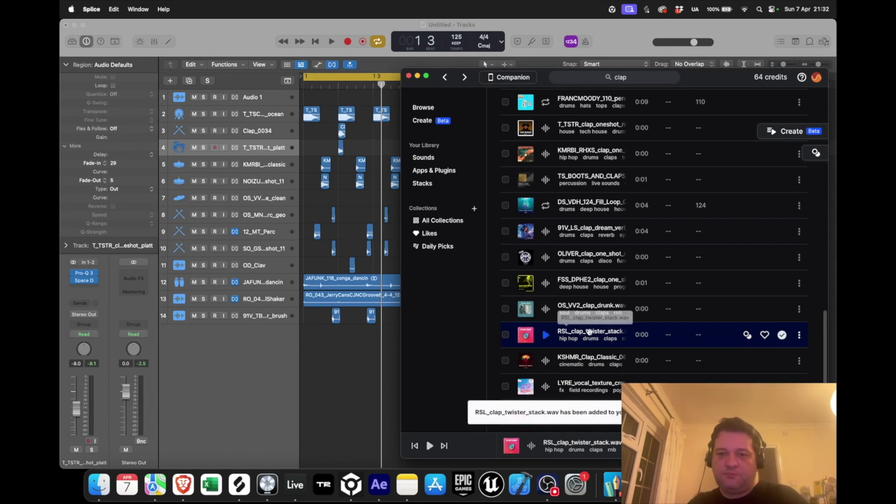
- Bring RSL_clap_twister_stack.wav onto a new Logic Pro track, reverse it and position it to end around the clap at 1 2
drag(590, 332, 304, 332)
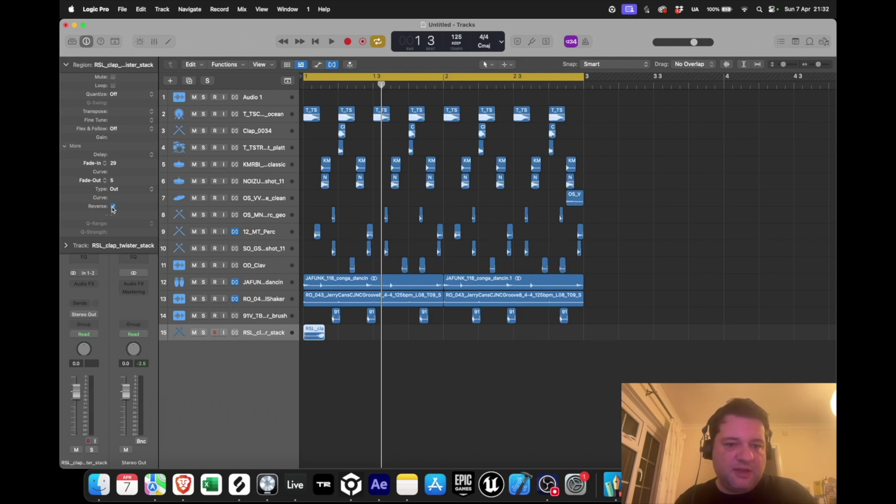
drag(305, 339, 332, 330)
key(super+Right)
key(super+Right)
key(super+Right)
key(super+Right)
key(super+Right)
key(super+Right)
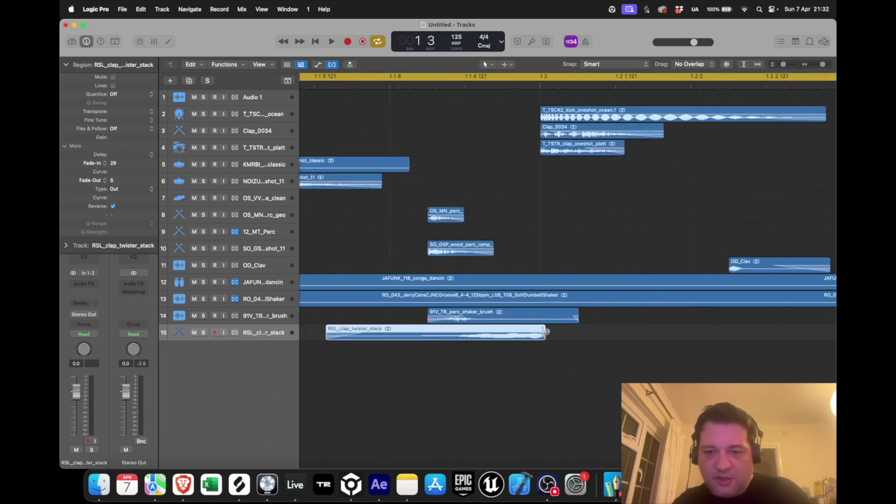
drag(533, 332, 533, 332)
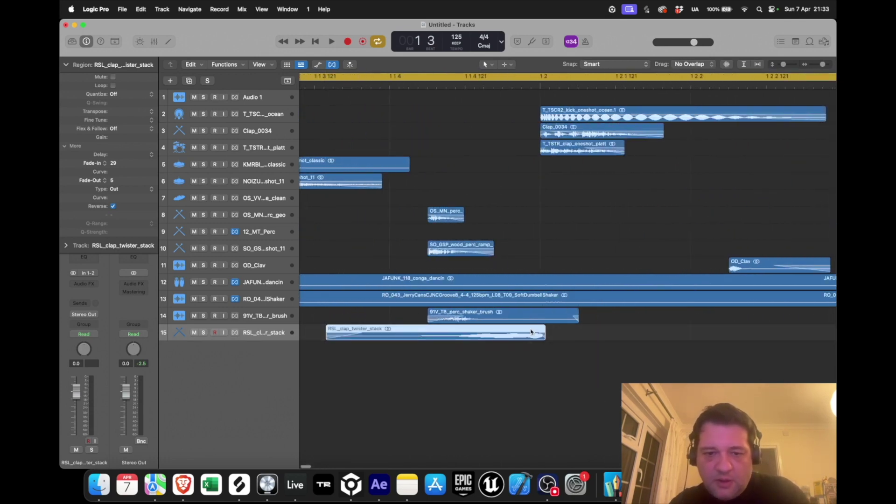
- Lower the reversed clap track's volume to -9.6 dB while playing the two-bar loop
key(super+Left)
key(super+Left)
key(super+Left)
key(super+Left)
key(super+Left)
key(super+Left)
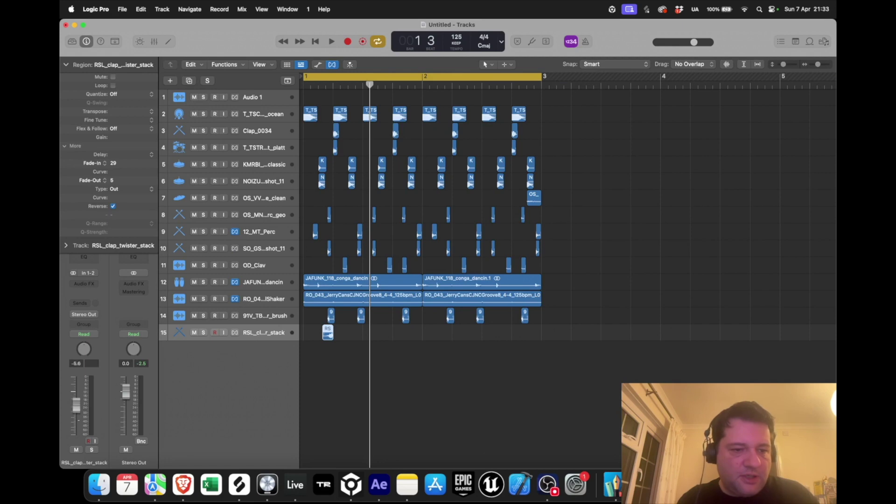
key(space)
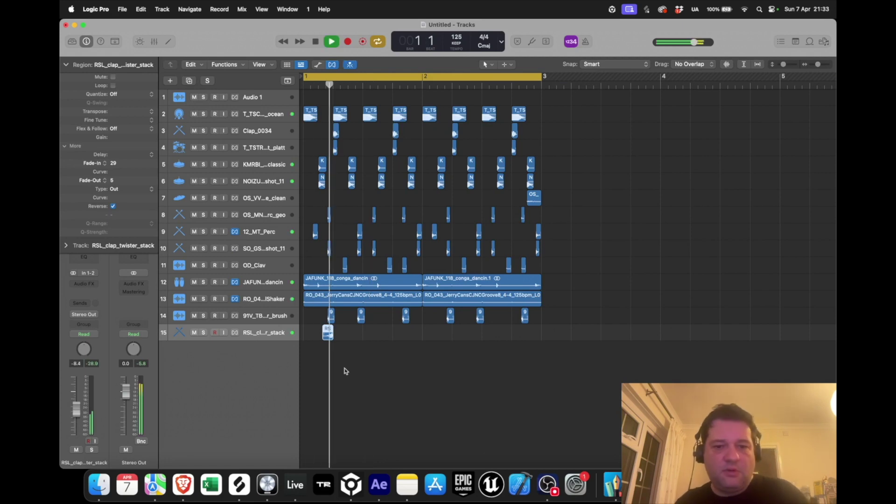
key(space)
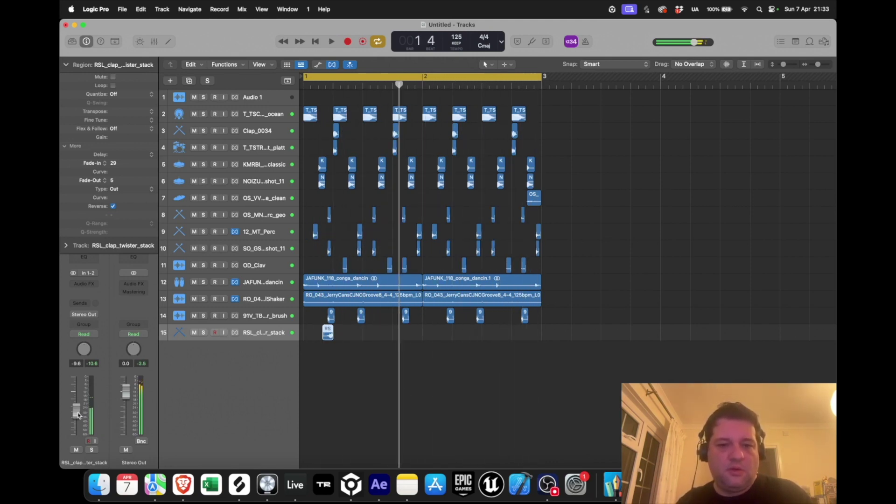
- Trim the start of the reversed clap region, with a fade-in of 54, and lower its track volume to -11.8 dB
drag(323, 340, 326, 339)
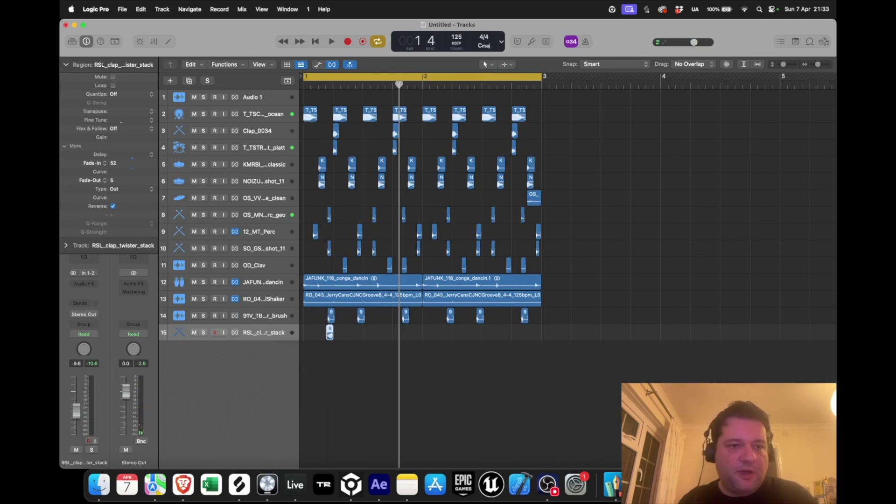
key(space)
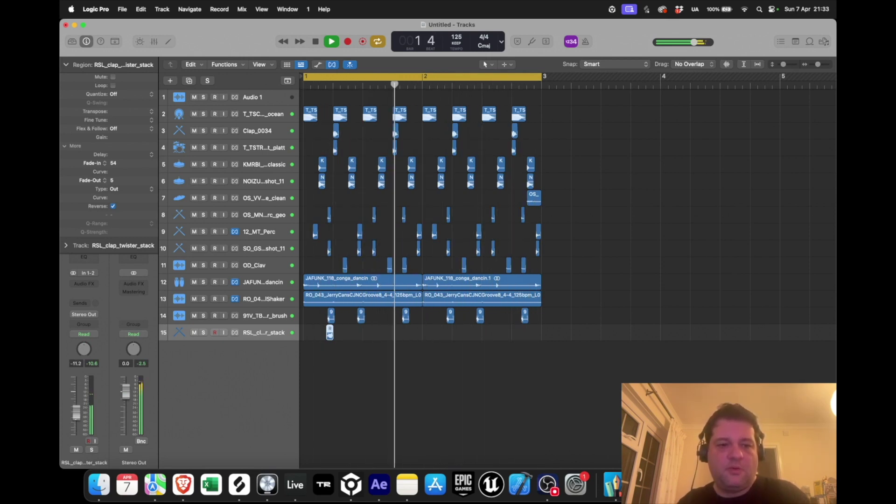
click(66, 65)
key(space)
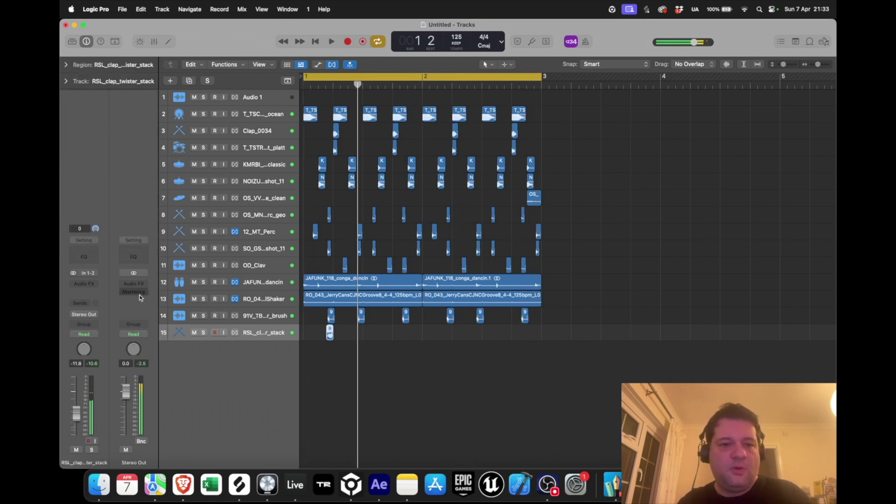
- Insert Pro-Q 3 on the reversed clap track and set its low cut to about 225 Hz with a 24 dB/oct slope
click(92, 288)
mouse_move(93, 291)
click(148, 287)
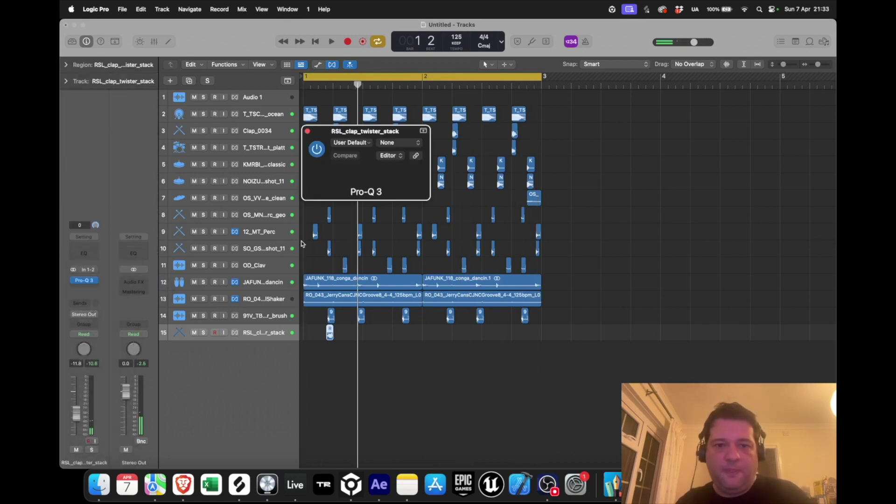
key(space)
drag(351, 240, 432, 236)
key(space)
key(space)
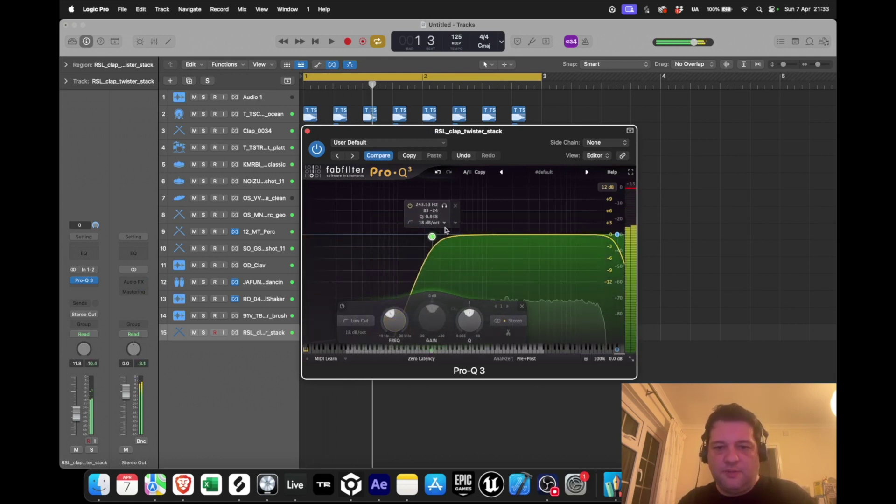
click(362, 334)
click(363, 372)
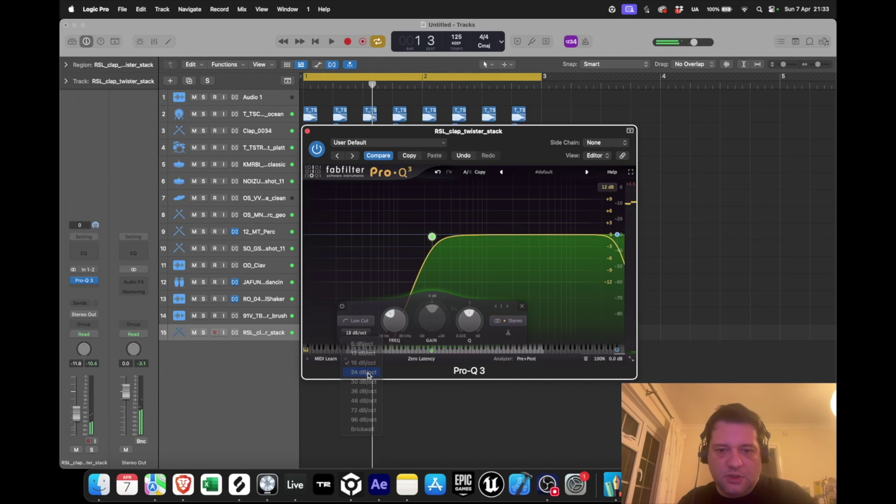
drag(433, 237, 428, 243)
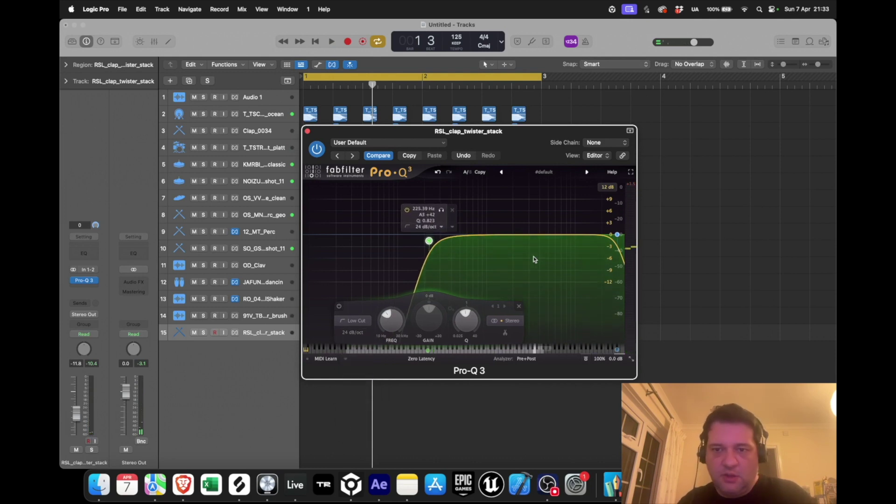
- Reduce the Pro-Q 3 output level to about -2.0 dB during playback and close the plug-in
mouse_move(611, 359)
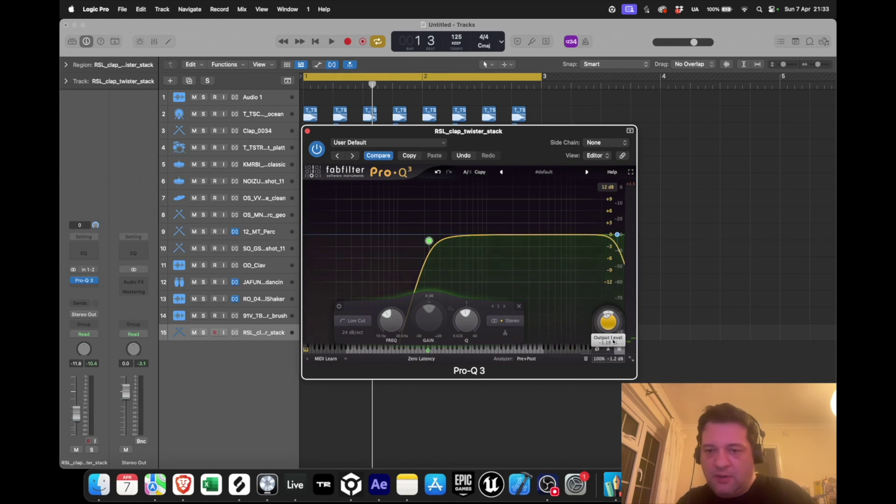
key(space)
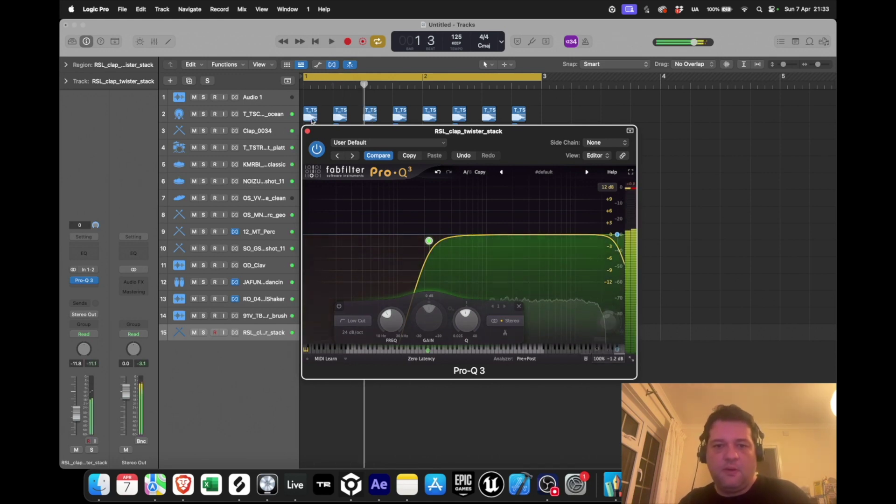
mouse_move(609, 322)
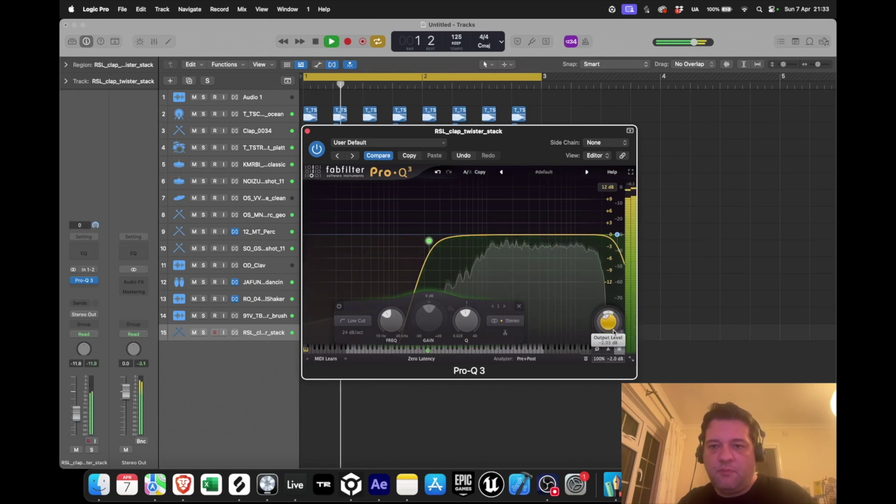
key(space)
click(307, 131)
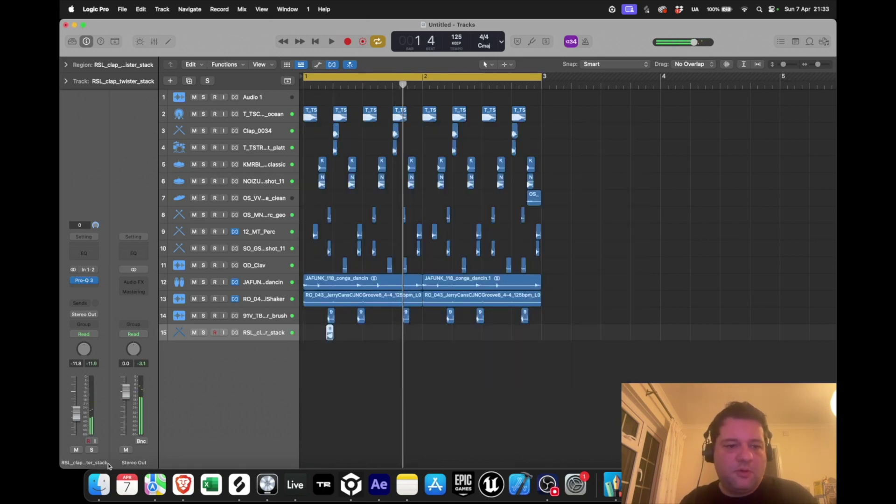
- Set the reversed clap track's volume to -13.4 dB and audition it within the full loop
key(space)
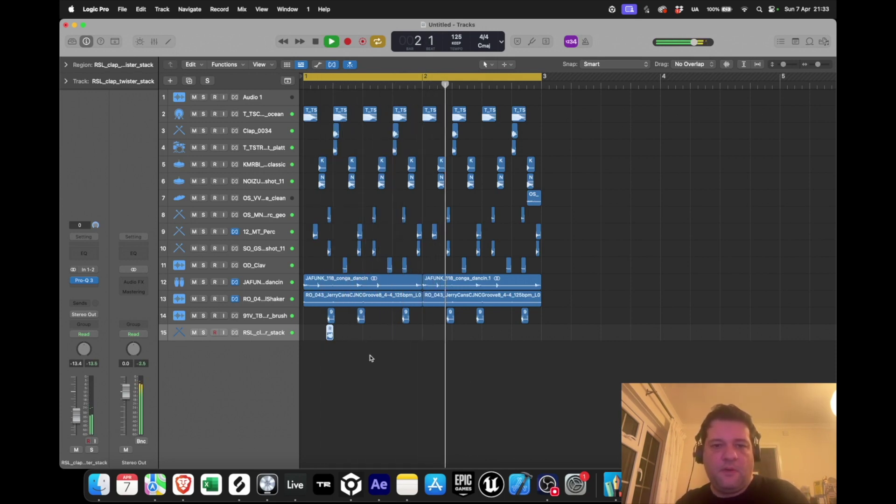
key(space)
key(space)
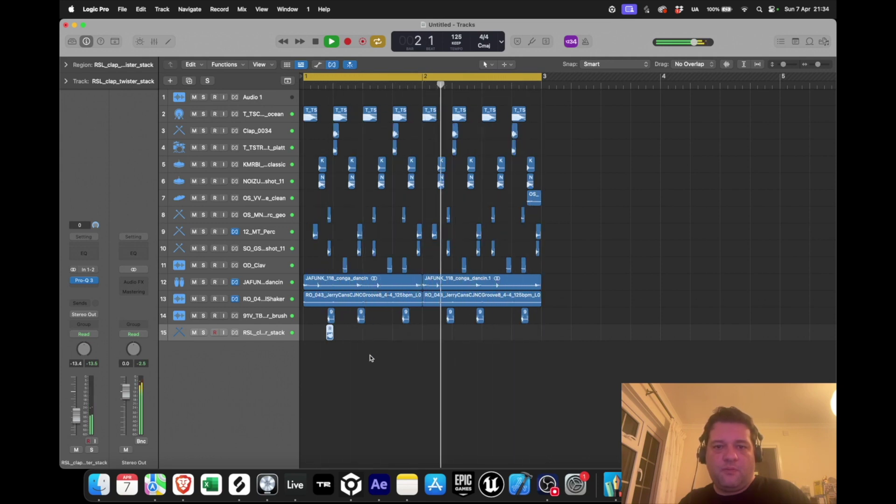
key(space)
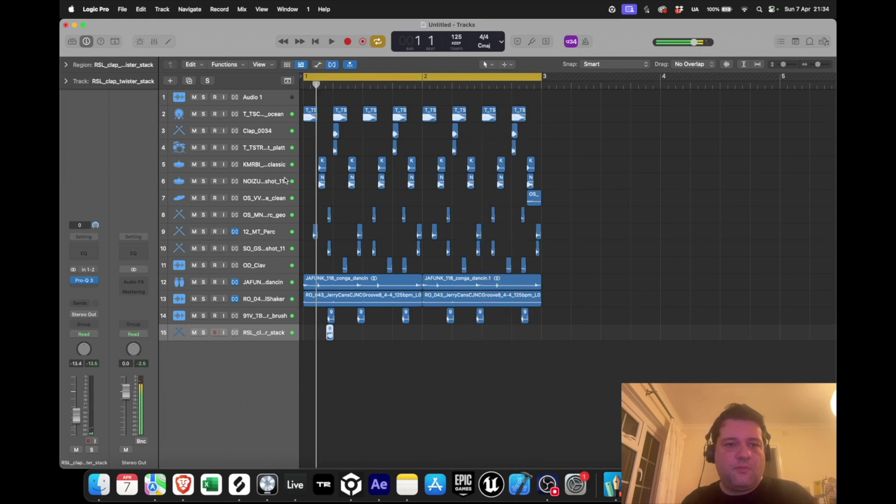
- Check the timing of all the KMRBI classic one-shot regions against the grid while auditioning the two-bar loop
click(275, 165)
drag(323, 169, 321, 170)
scroll(321, 171, up, 10)
scroll(322, 171, down, 6)
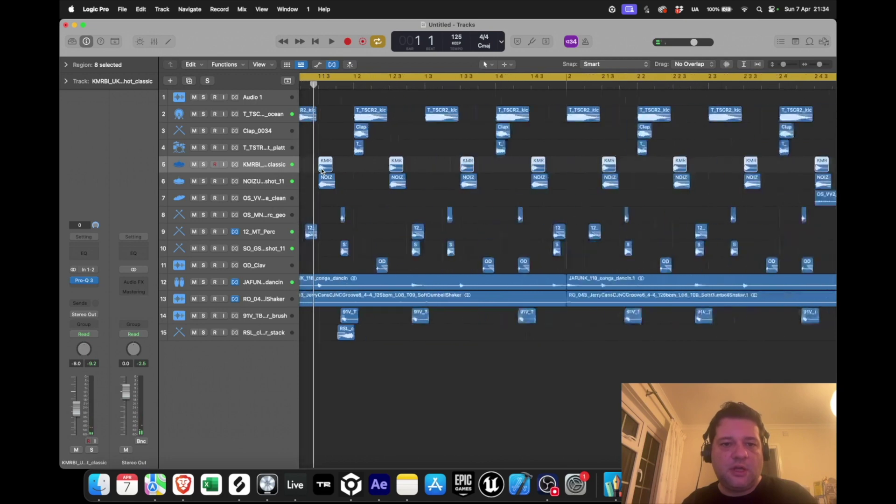
scroll(321, 171, down, 5)
key(space)
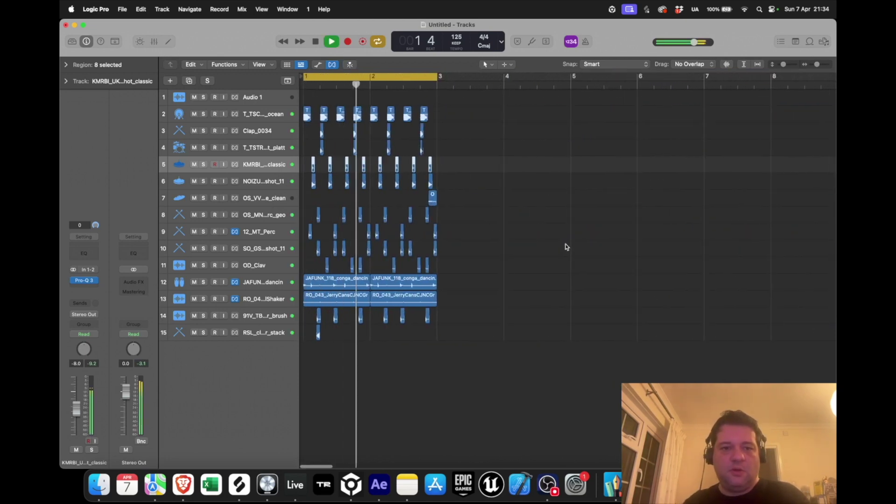
scroll(567, 246, up, 5)
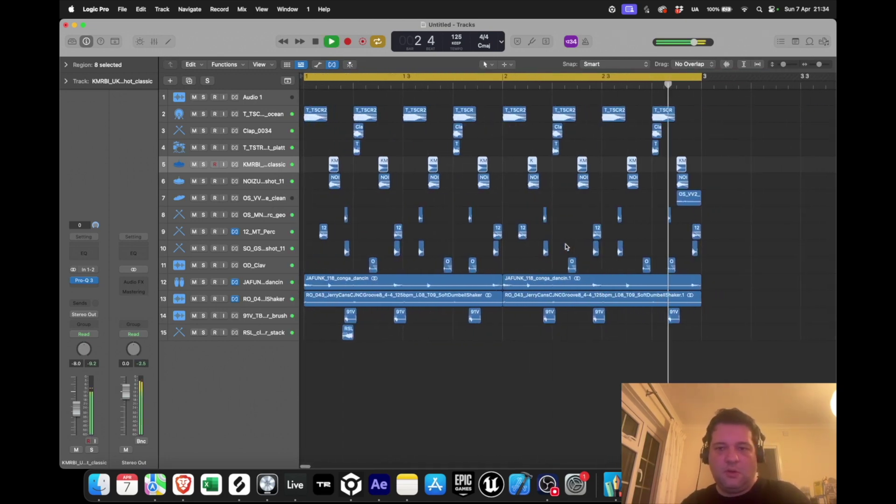
scroll(565, 247, up, 1)
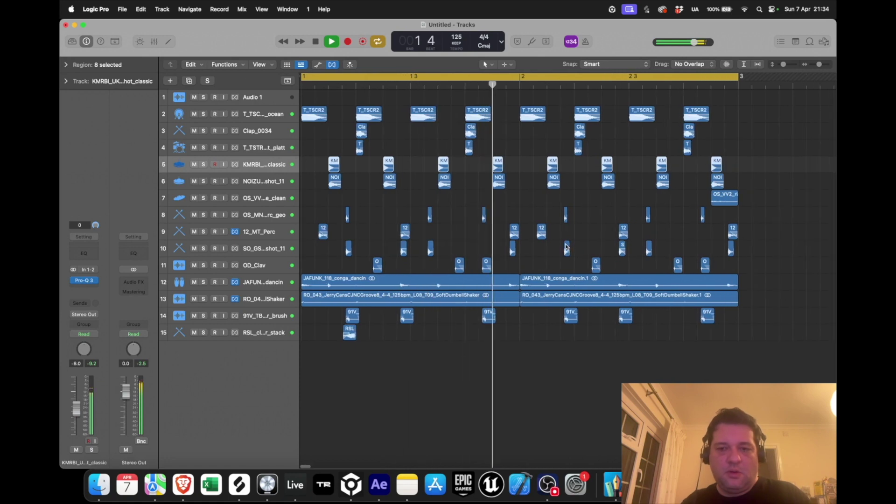
scroll(566, 247, down, 1)
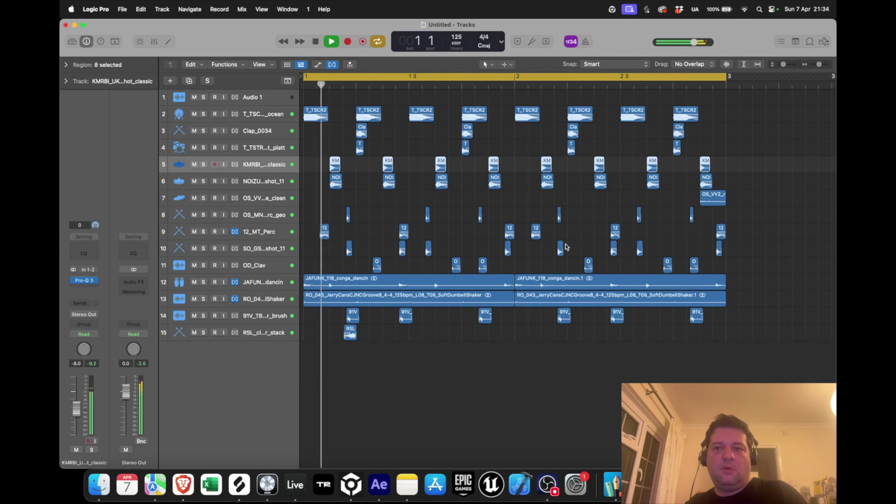
key(space)
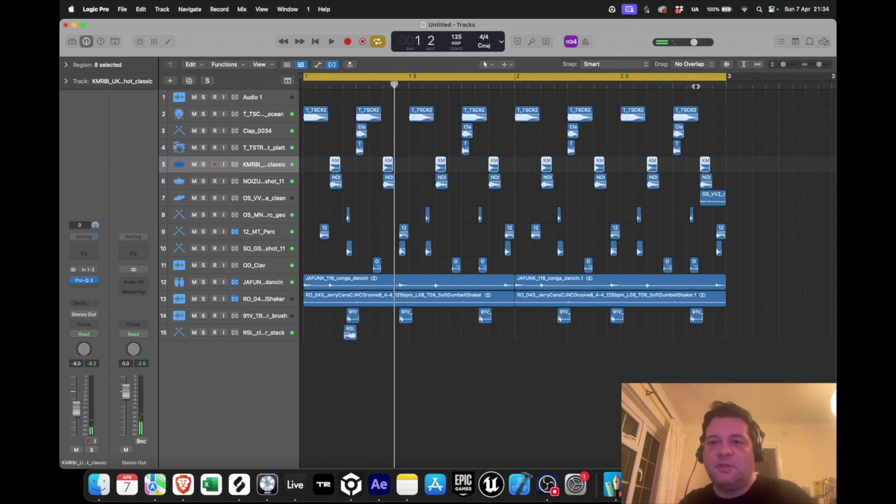
- Bounce the last kick region of bar 2 in place to a new track, muting the source region
drag(723, 97, 682, 111)
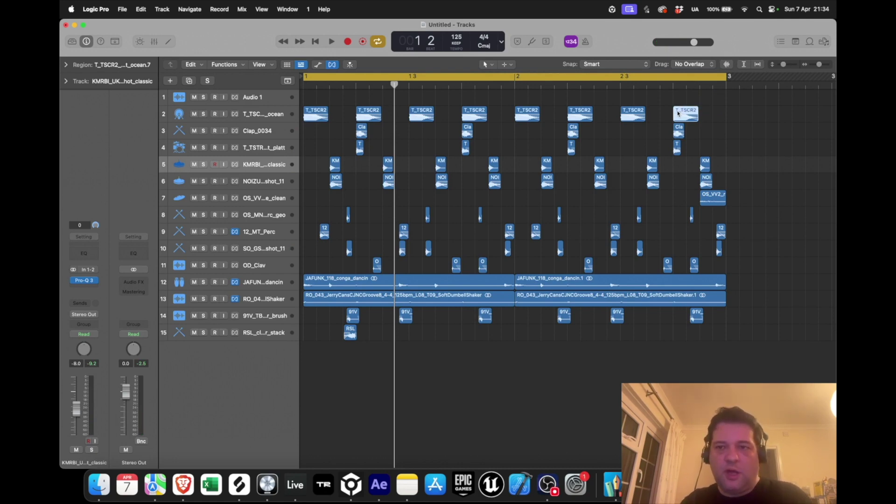
key(ctrl+b)
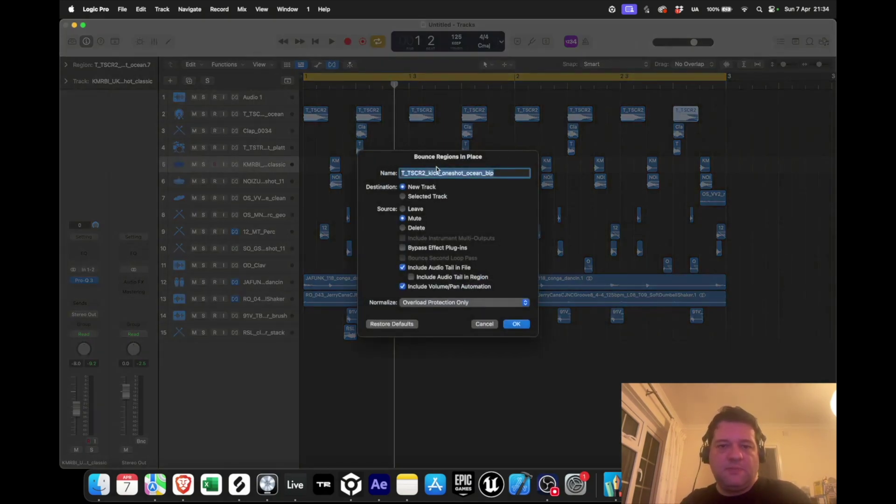
click(516, 325)
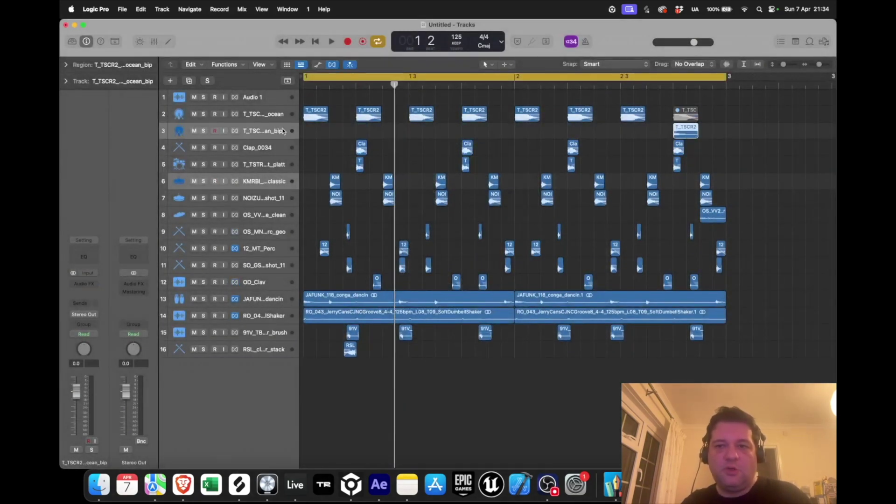
- Delete the muted last kick region of bar 2 and copy the preceding kick region into its place
click(275, 132)
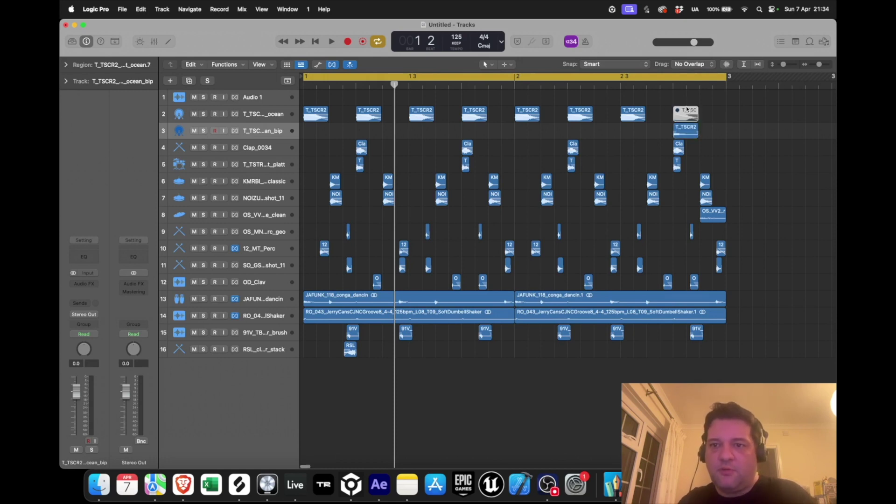
right_click(686, 109)
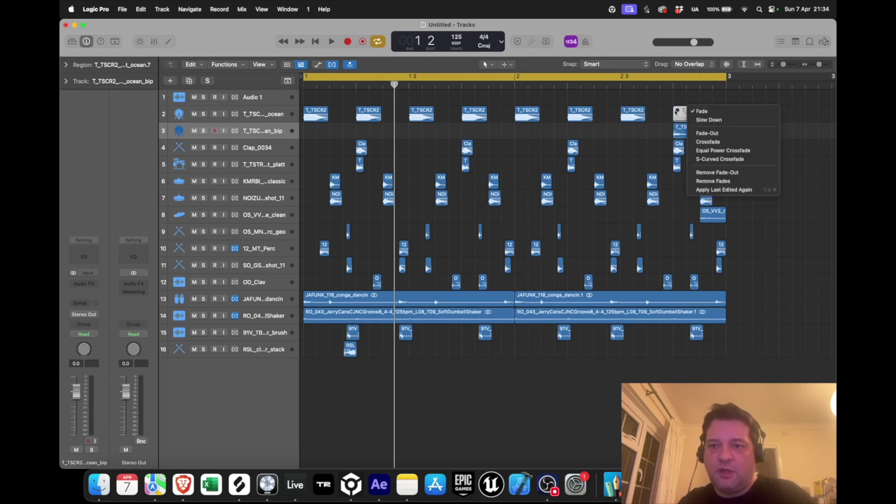
click(675, 112)
right_click(675, 113)
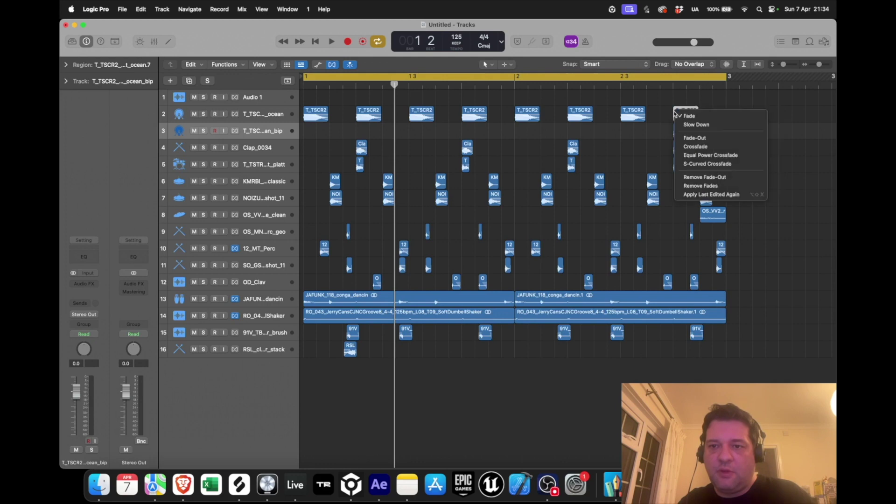
click(717, 101)
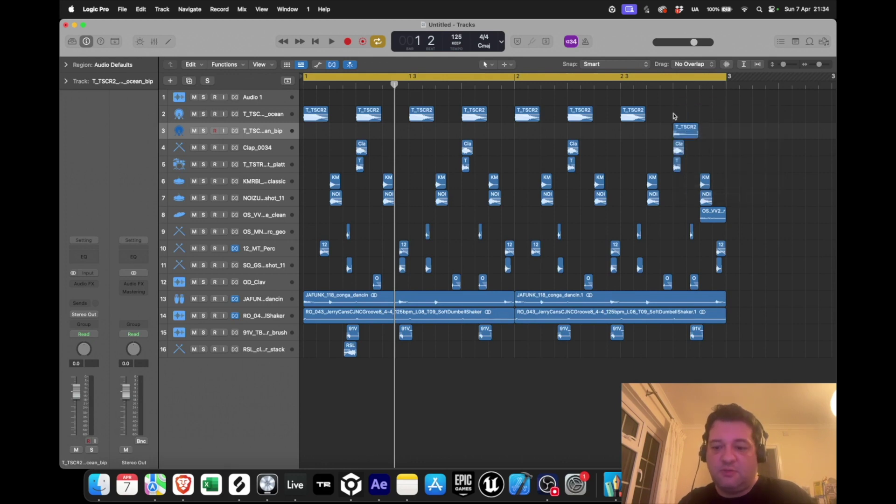
drag(642, 113, 685, 113)
- Reverse the bounced kick region on track 3
click(688, 132)
click(66, 65)
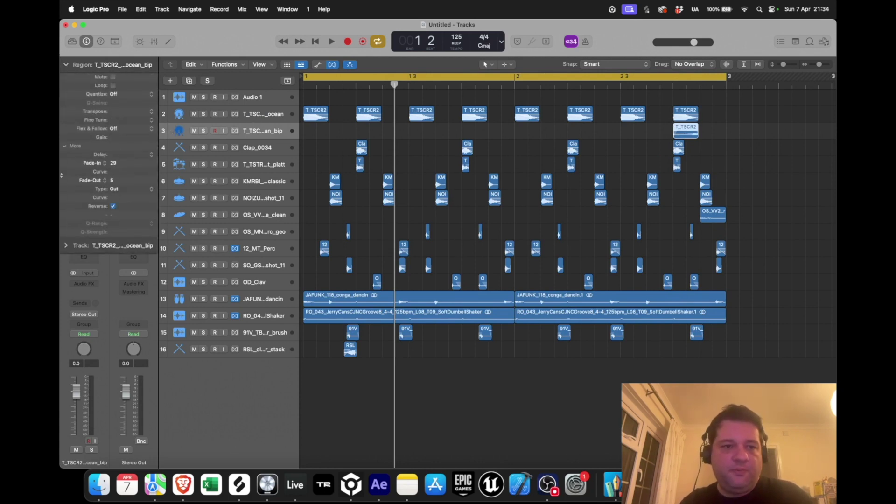
click(65, 64)
- Add Pro-Q 3 to the bounced kick track with an 18 dB/oct low cut at about 227 Hz, and close the plug-in
click(91, 286)
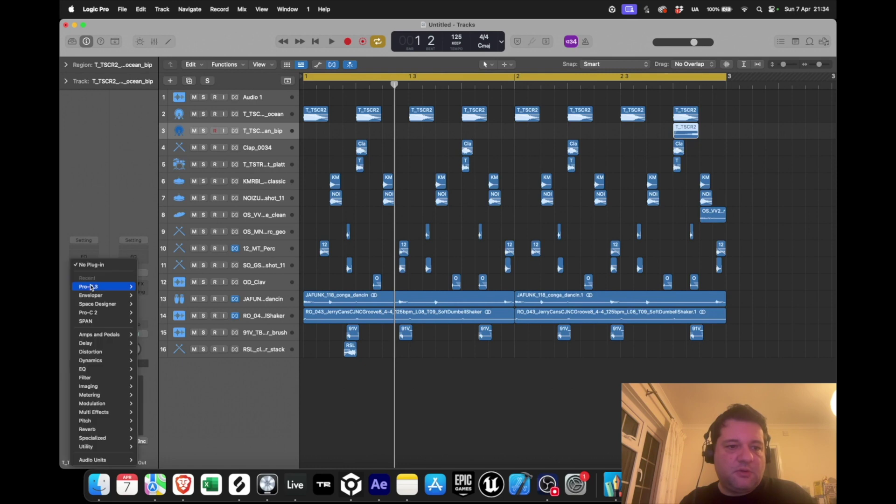
click(150, 291)
drag(312, 245, 429, 238)
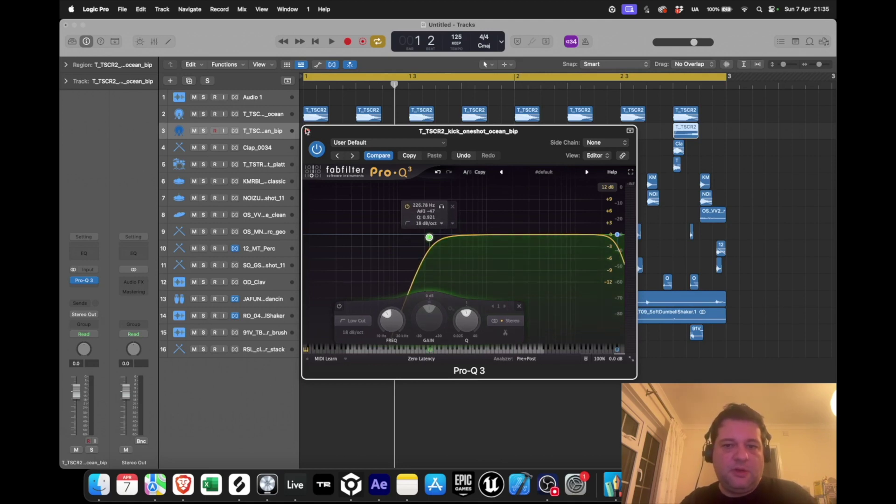
click(307, 131)
- Move the reversed kick region later so that it ends exactly at the start of bar 3
drag(694, 129, 721, 130)
scroll(721, 130, up, 10)
scroll(720, 130, right, 10)
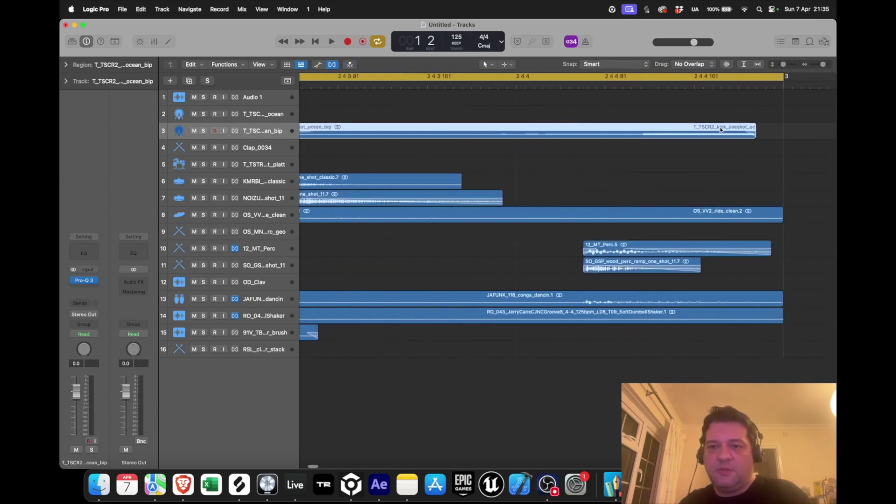
click(597, 121)
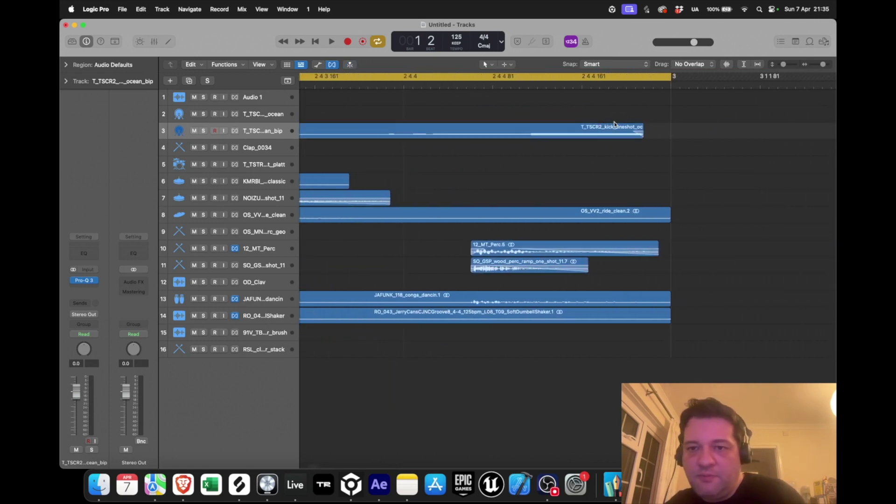
drag(602, 130, 629, 129)
- Play the loop and set the reversed kick track's volume to -2.2 dB
key(super+Left)
key(super+Left)
key(super+Left)
key(super+Left)
key(super+Left)
key(super+Left)
scroll(630, 127, down, 5)
scroll(630, 128, up, 5)
key(space)
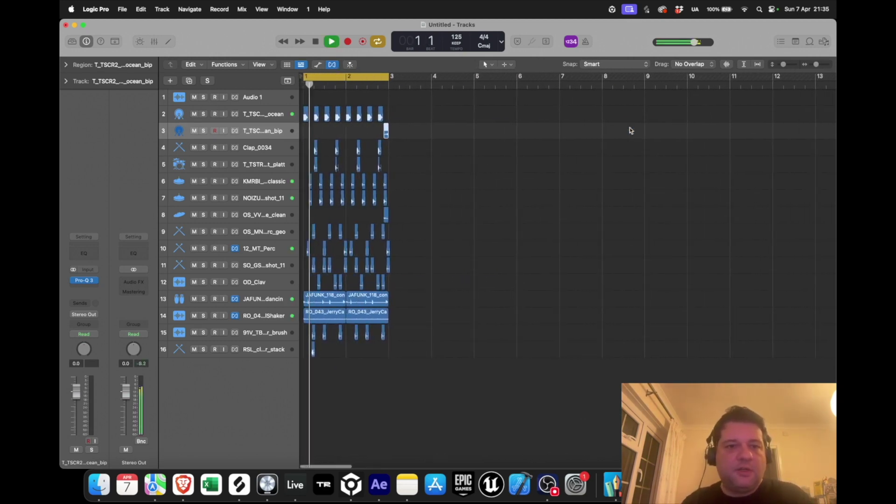
drag(76, 394, 80, 399)
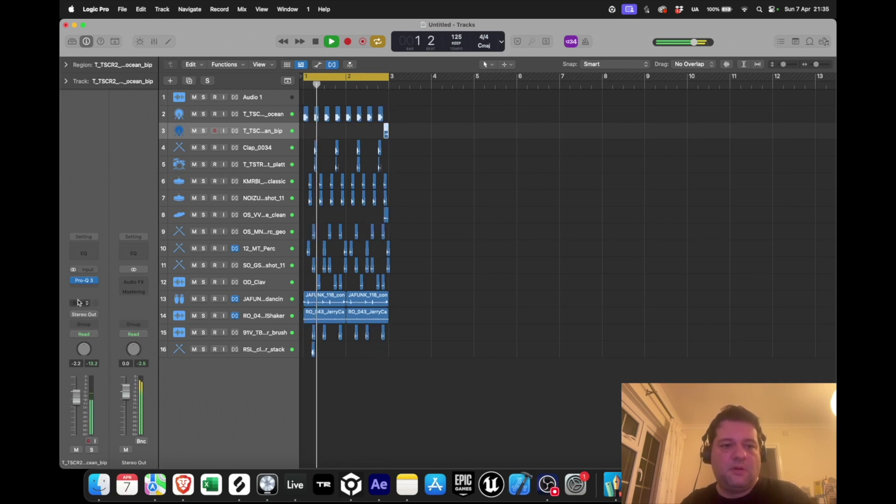
- Set the reversed kick region's fade-in to 165 and audition it within the full loop
click(66, 65)
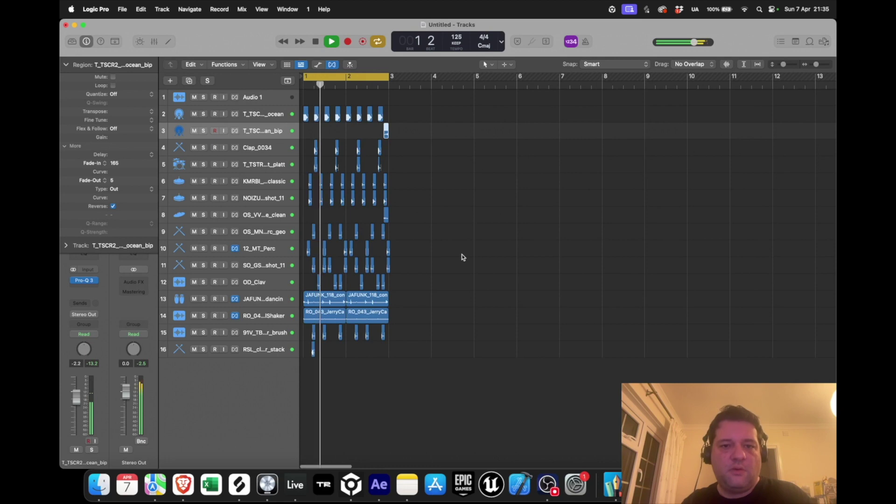
key(super+Right)
key(super+Right)
key(super+Right)
key(super+Right)
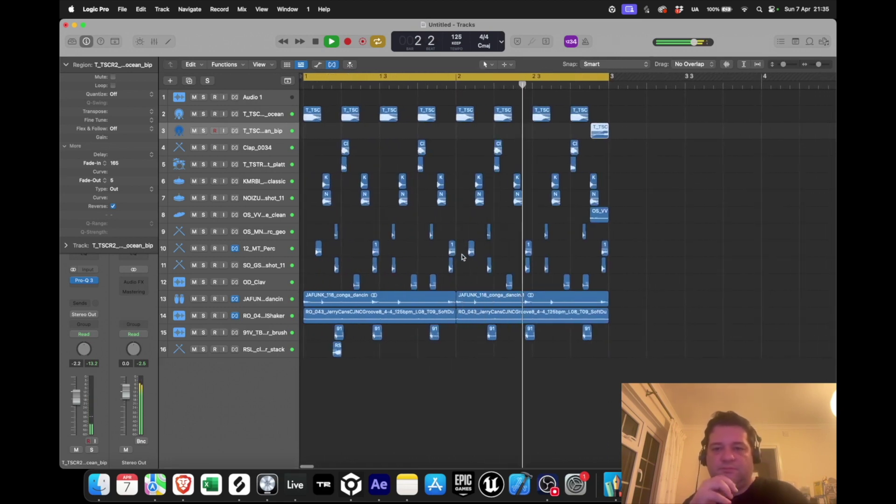
key(space)
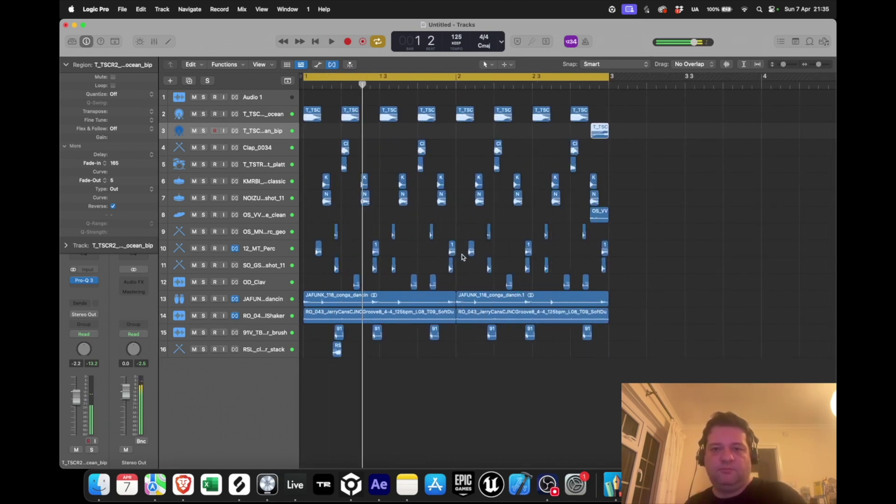
- Move the reversed kick region to the end of bar 1, leading into bar 2, and play the loop
drag(602, 126, 449, 129)
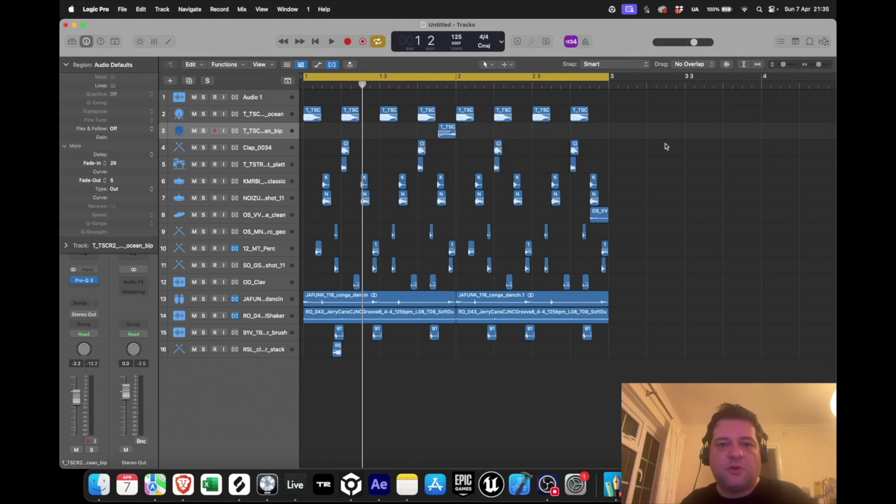
key(space)
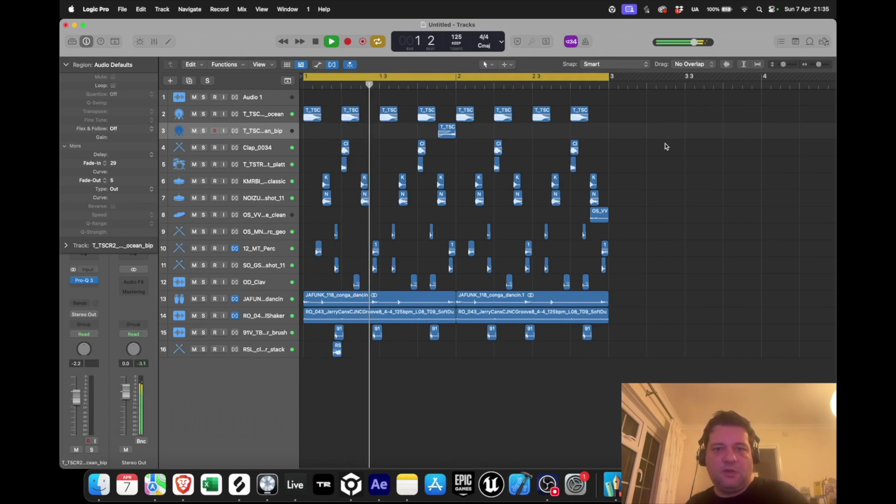